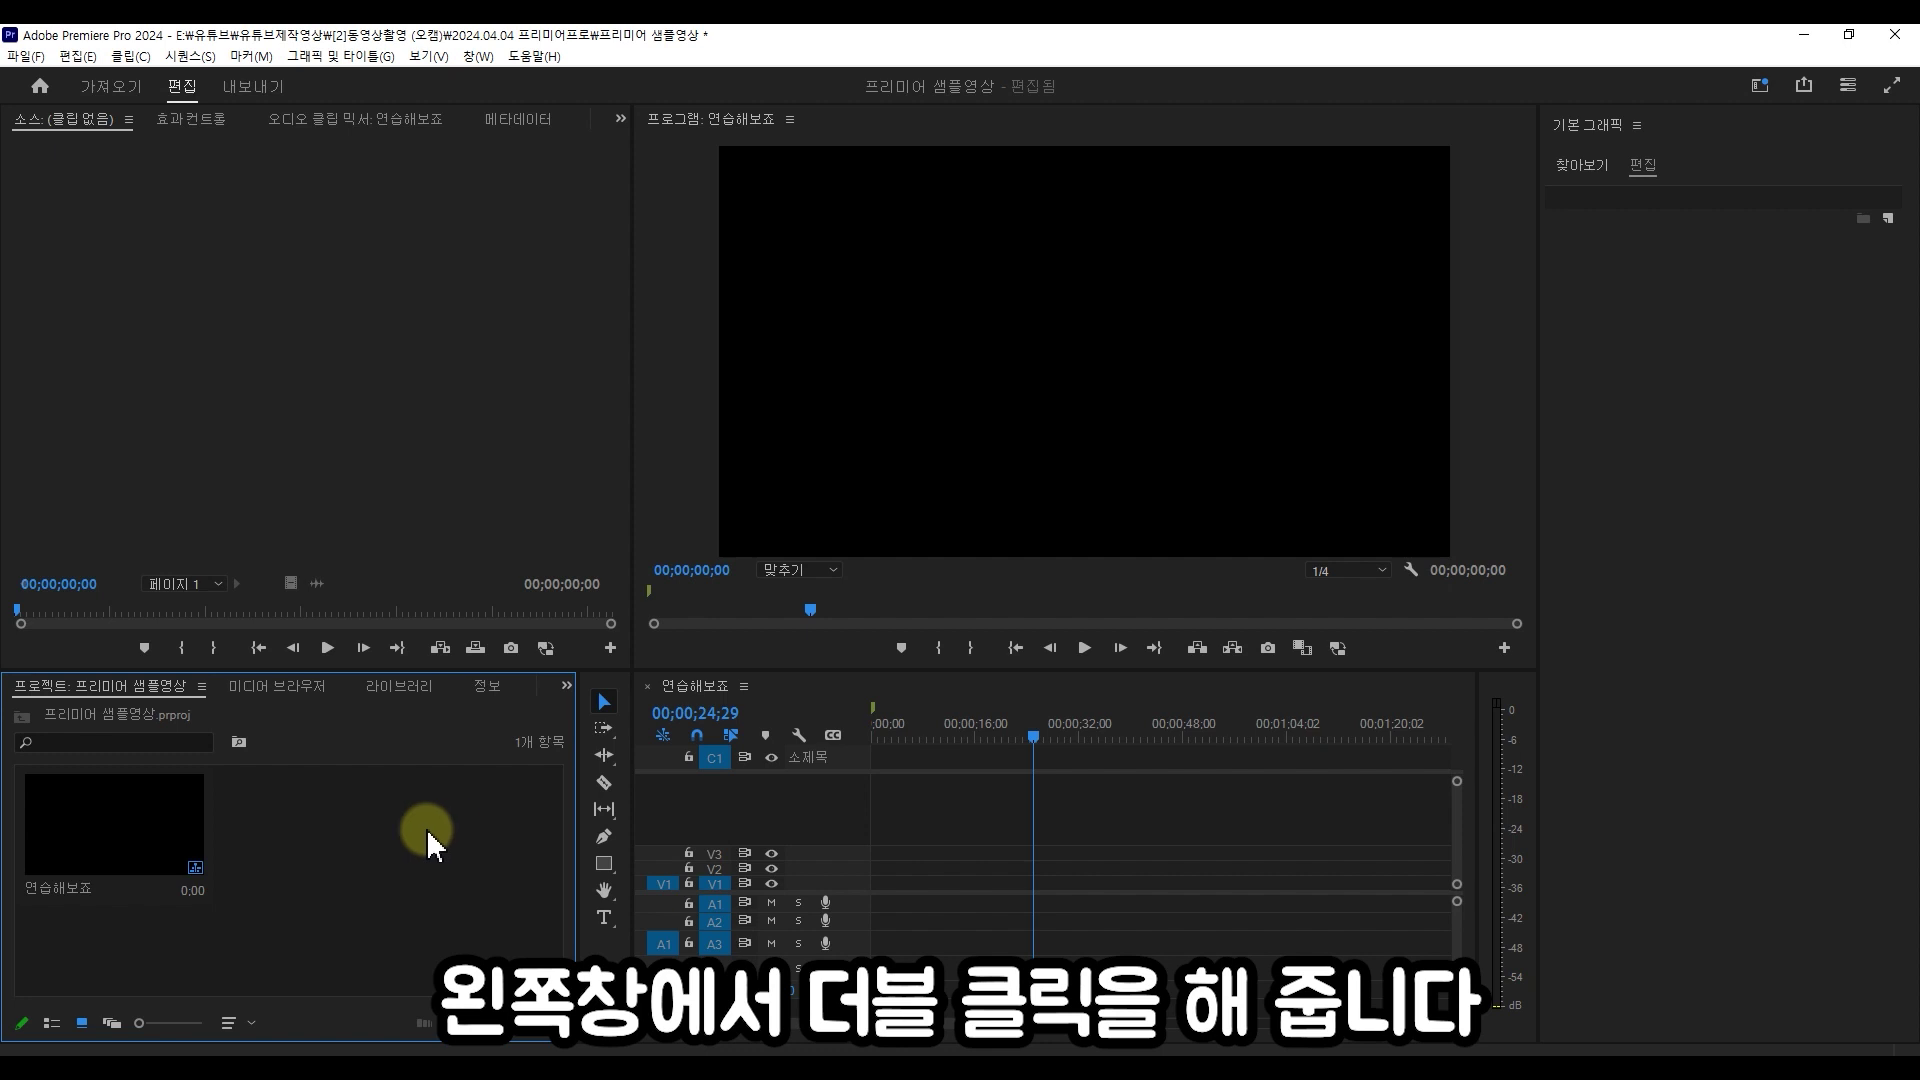
- Import the video file 샘플영상1 from the 2024.04.04 프리미어프로 folder into the project
{"action": "left_click", "coordinate": [157, 854]}
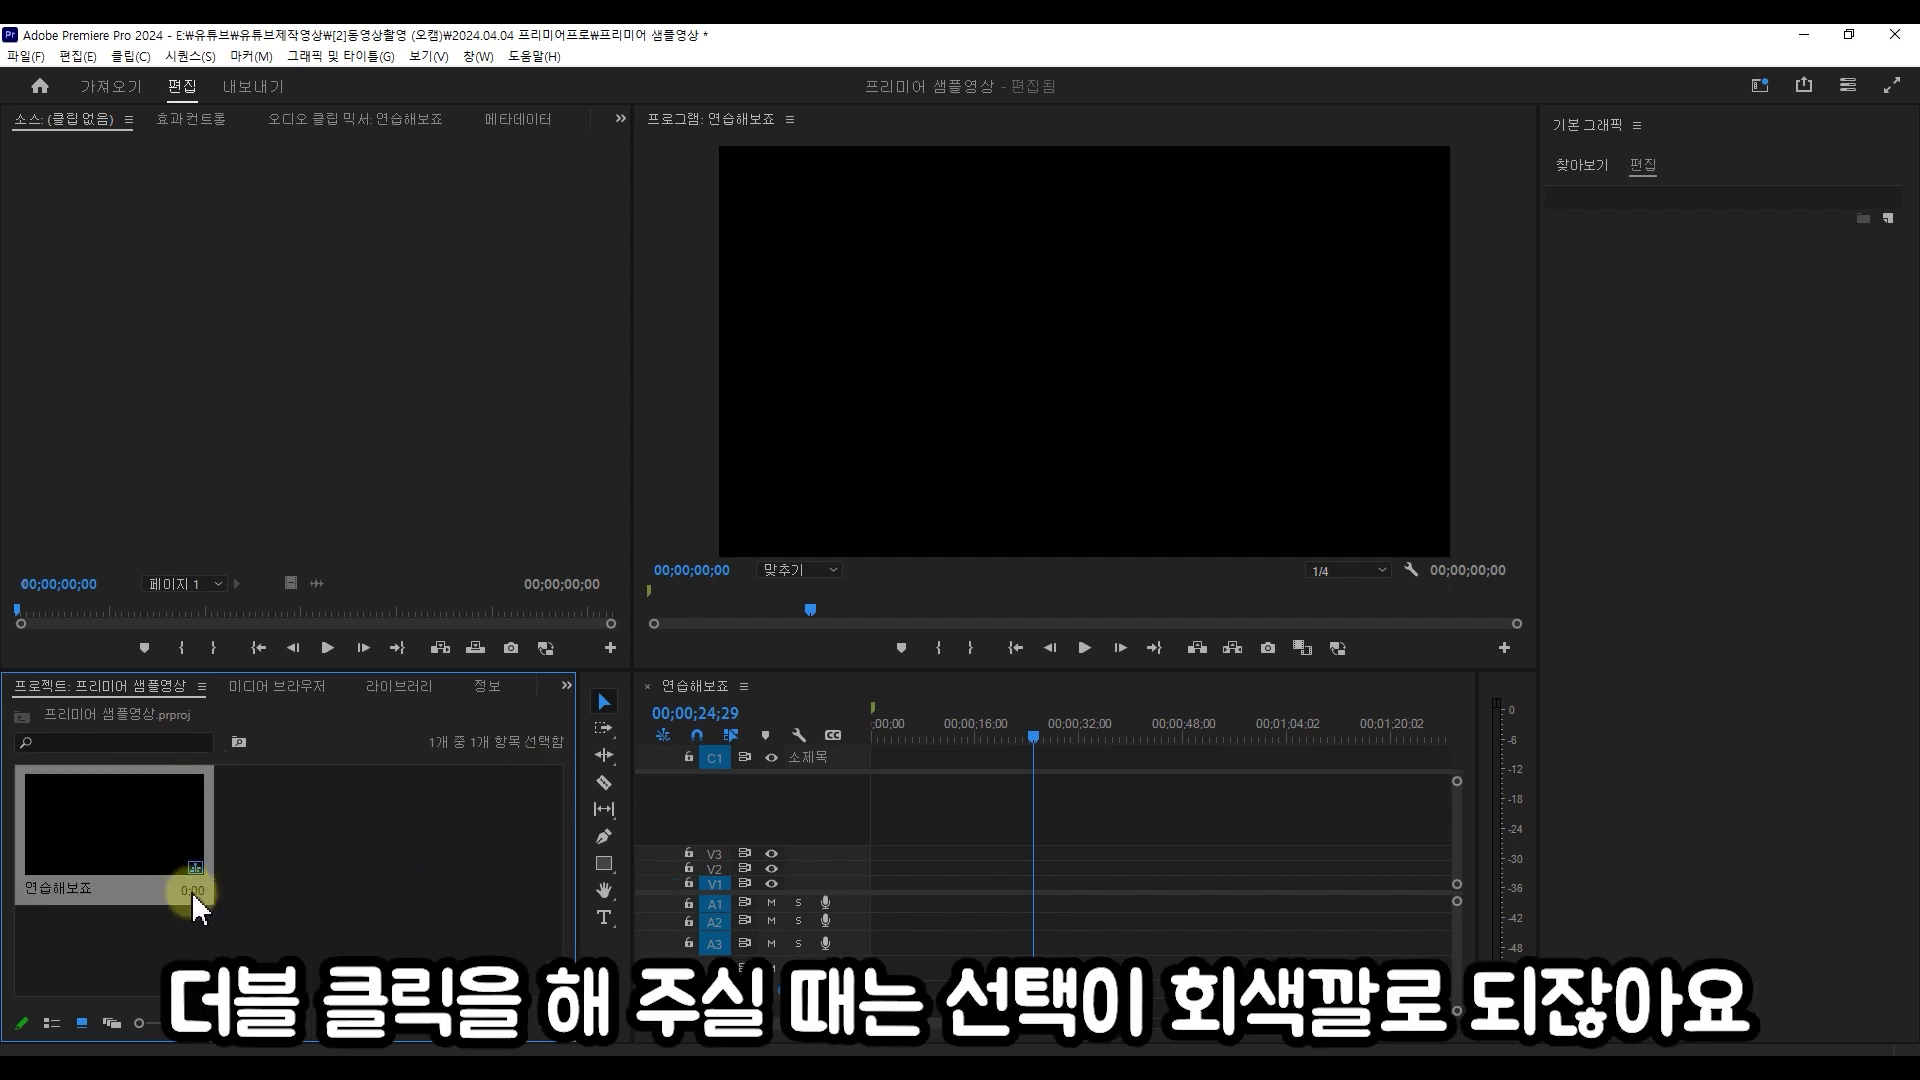
{"action": "double_click", "coordinate": [309, 819]}
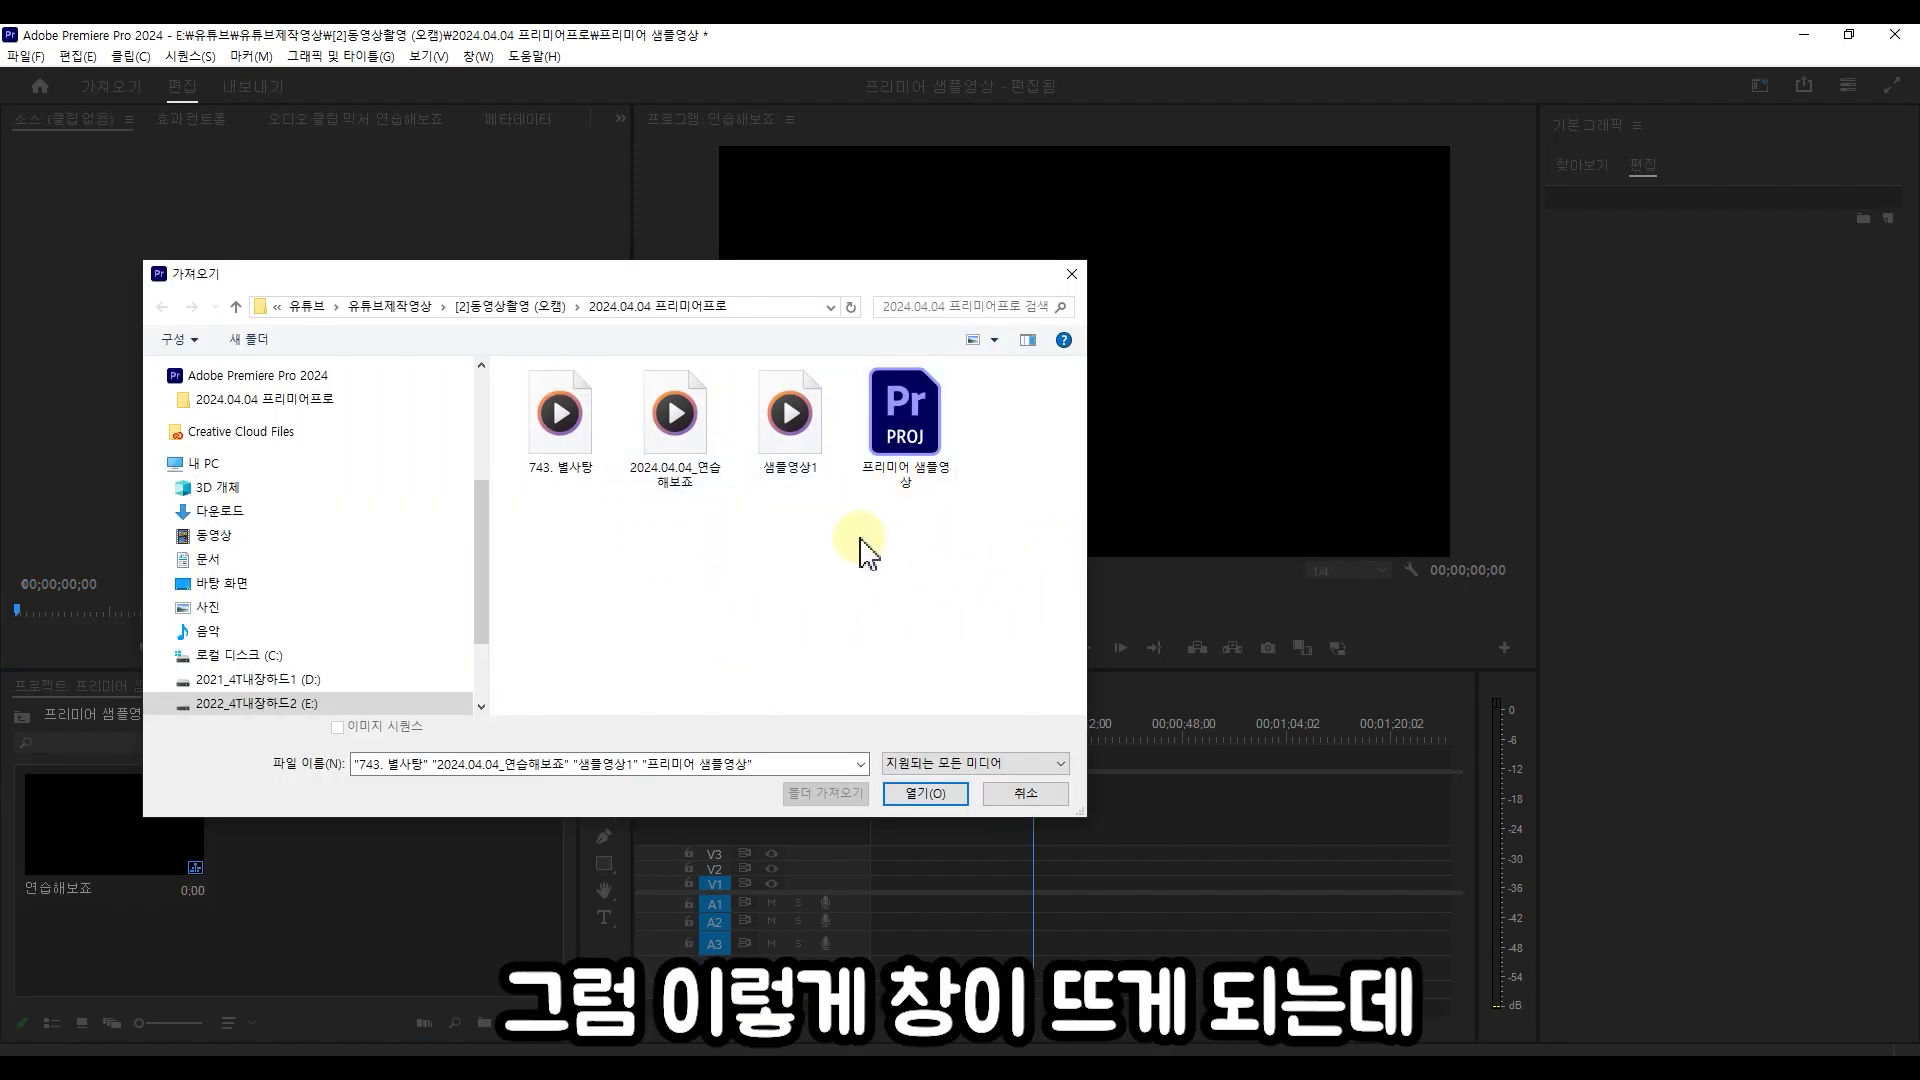
{"action": "left_click", "coordinate": [785, 414]}
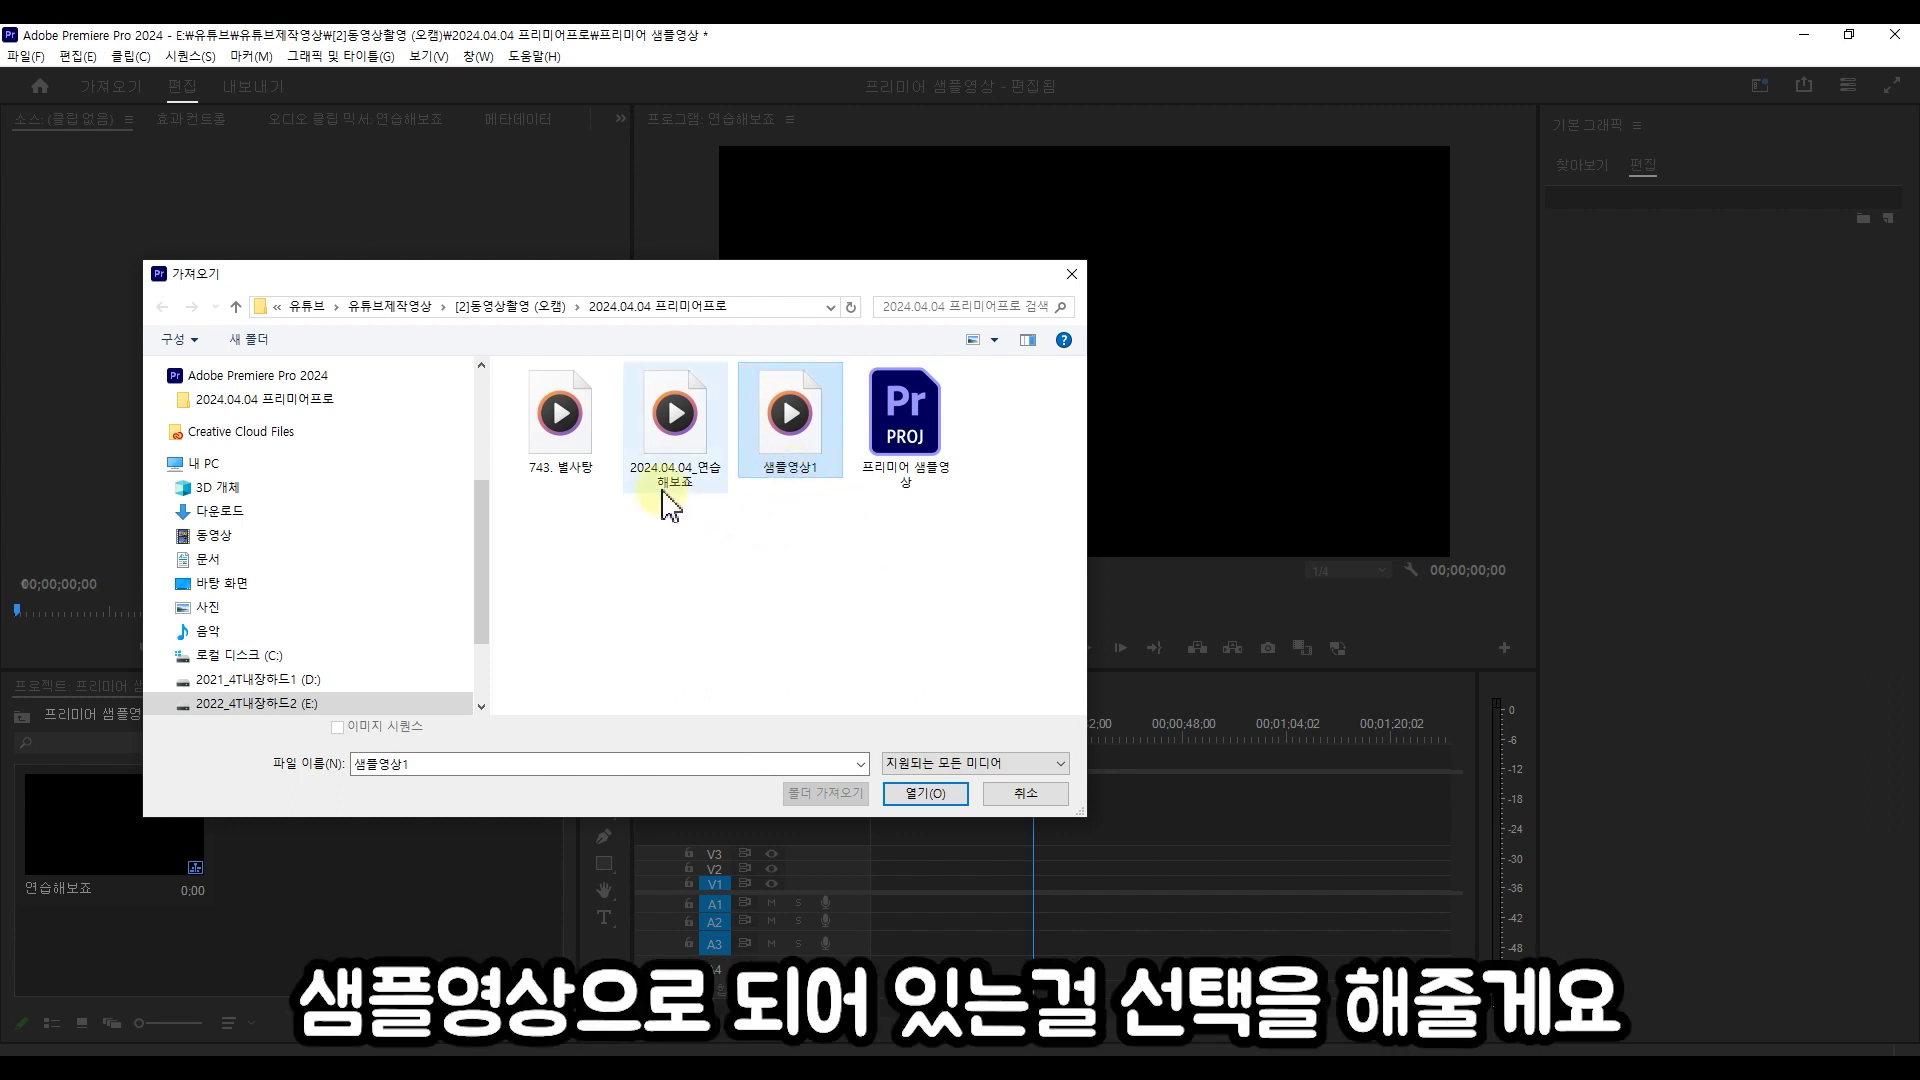
{"action": "left_click", "coordinate": [924, 796]}
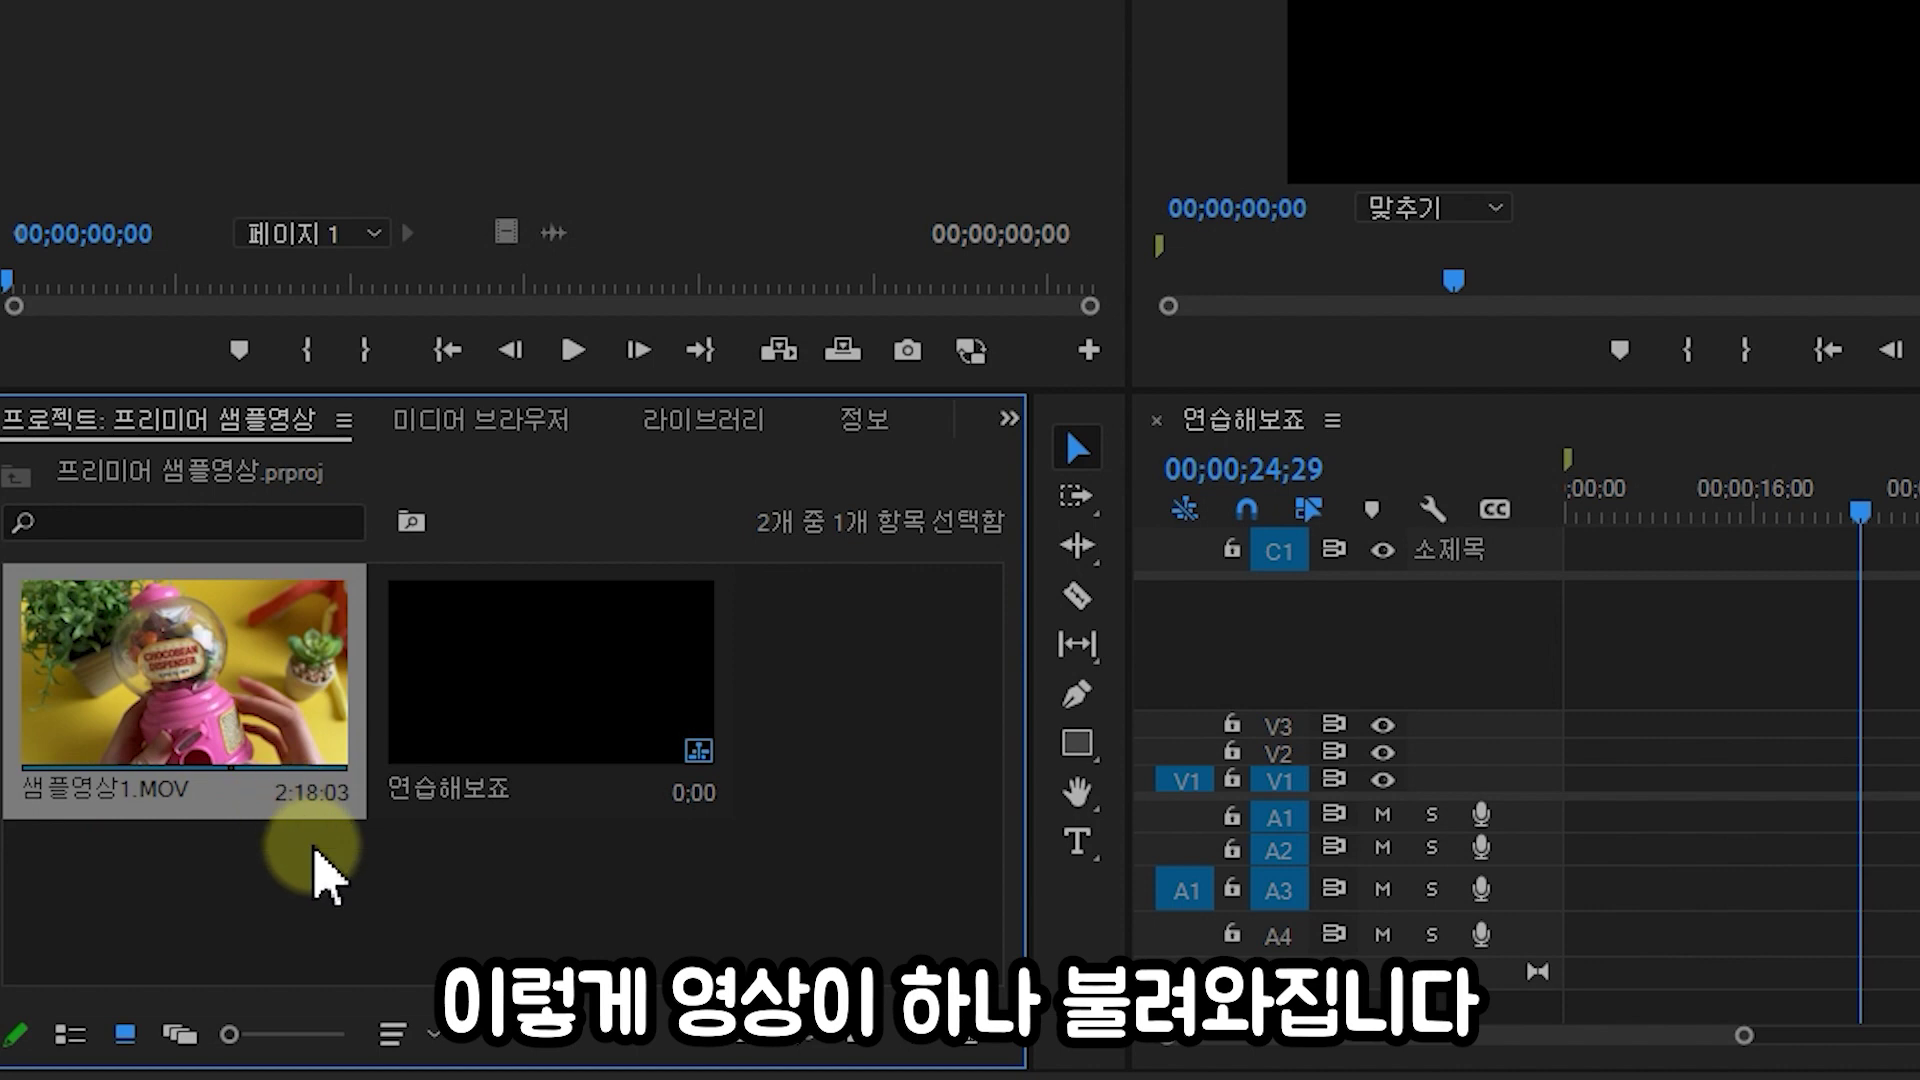
- Place 샘플영상1.MOV at the start of the 연습해보죠 sequence, with video on V1 and audio on A3, keeping the existing sequence settings
{"action": "left_click", "coordinate": [335, 833]}
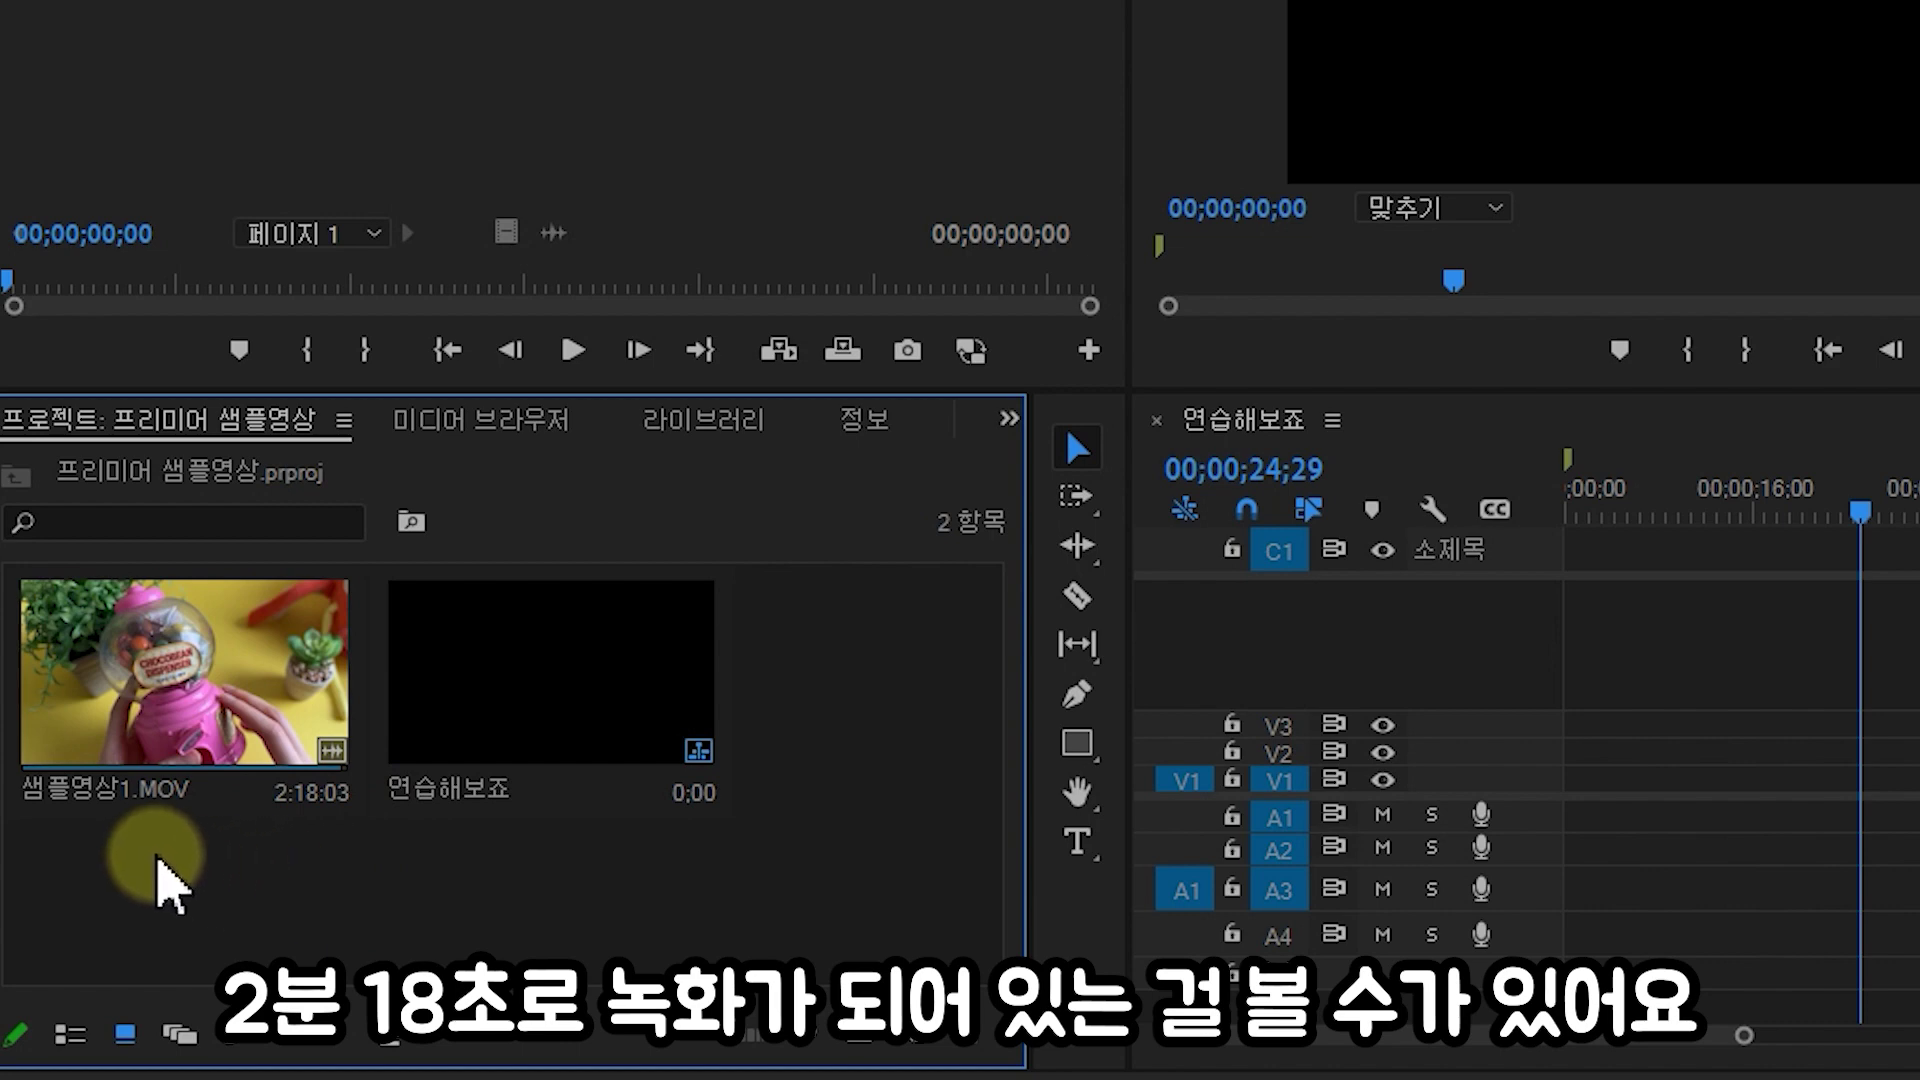
{"action": "left_click", "coordinate": [160, 760]}
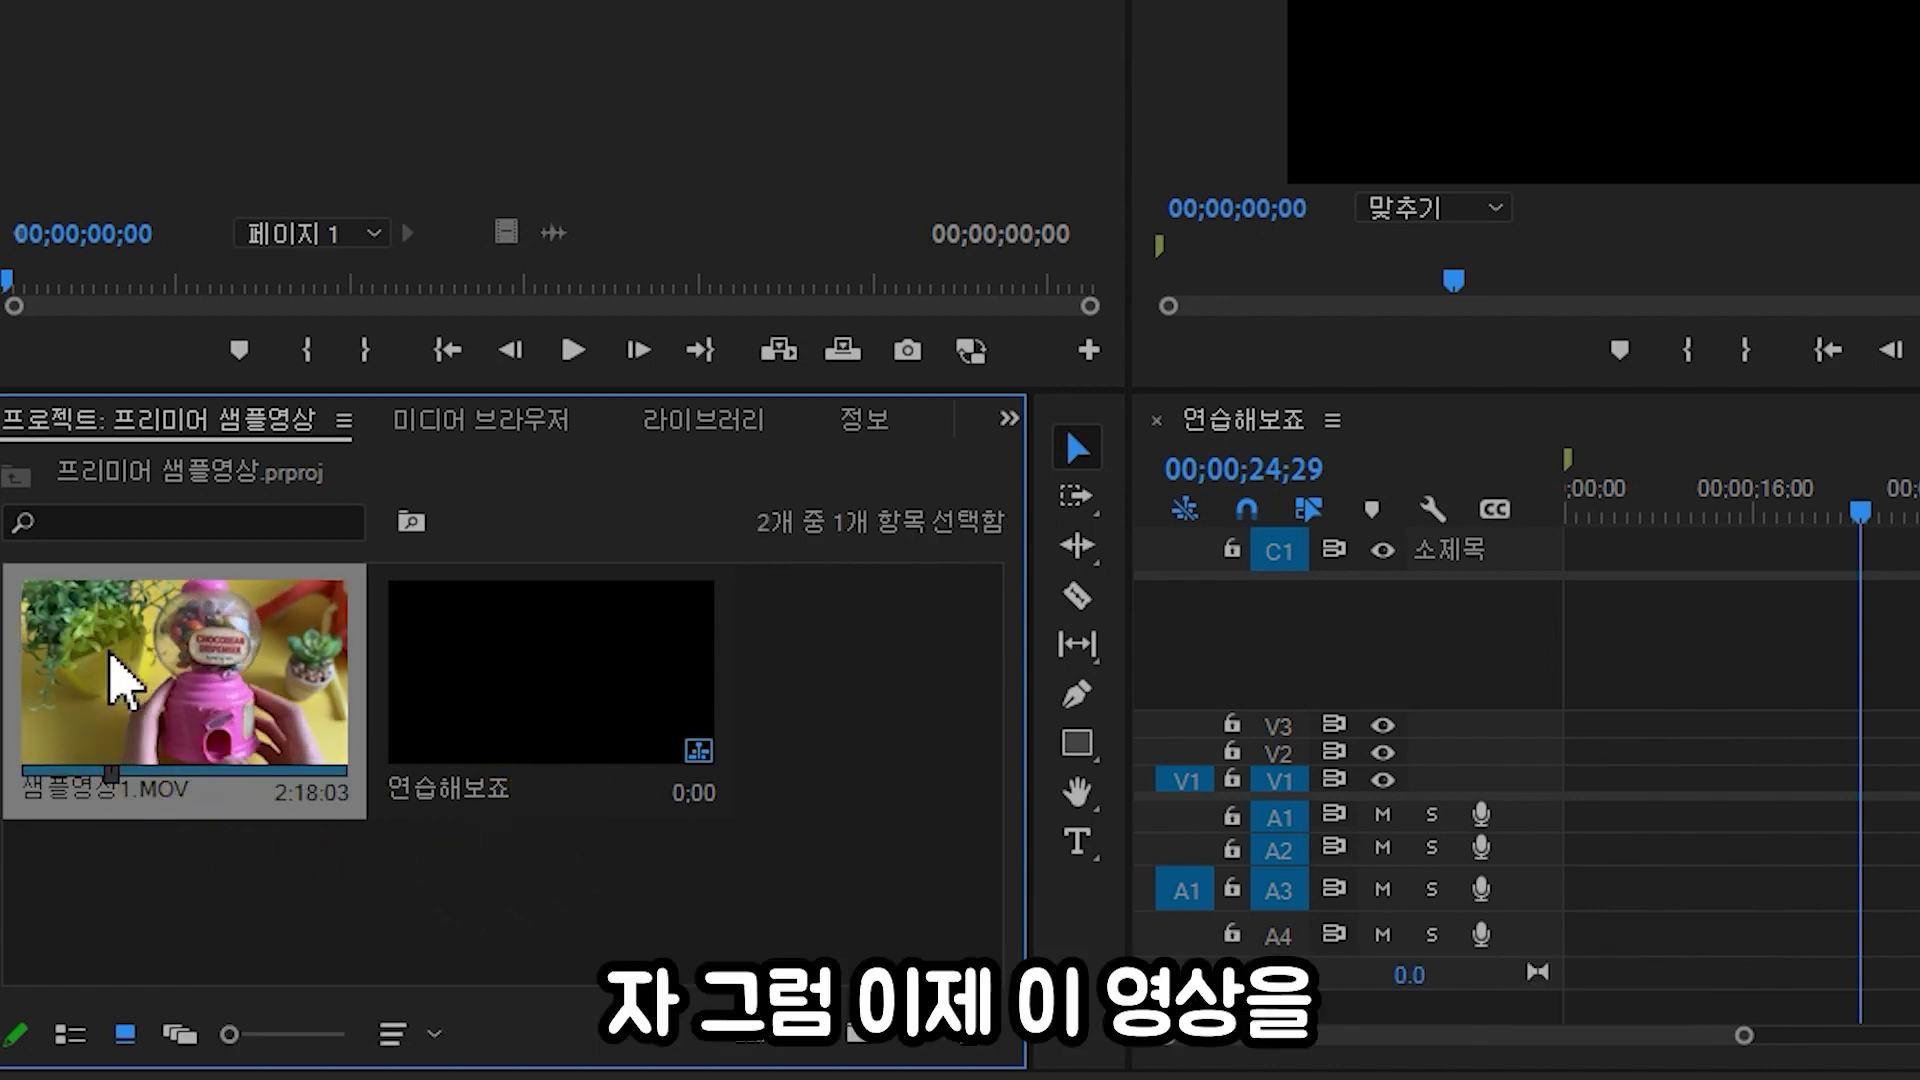
{"action": "left_click_drag", "start_coordinate": [150, 600], "coordinate": [1566, 780]}
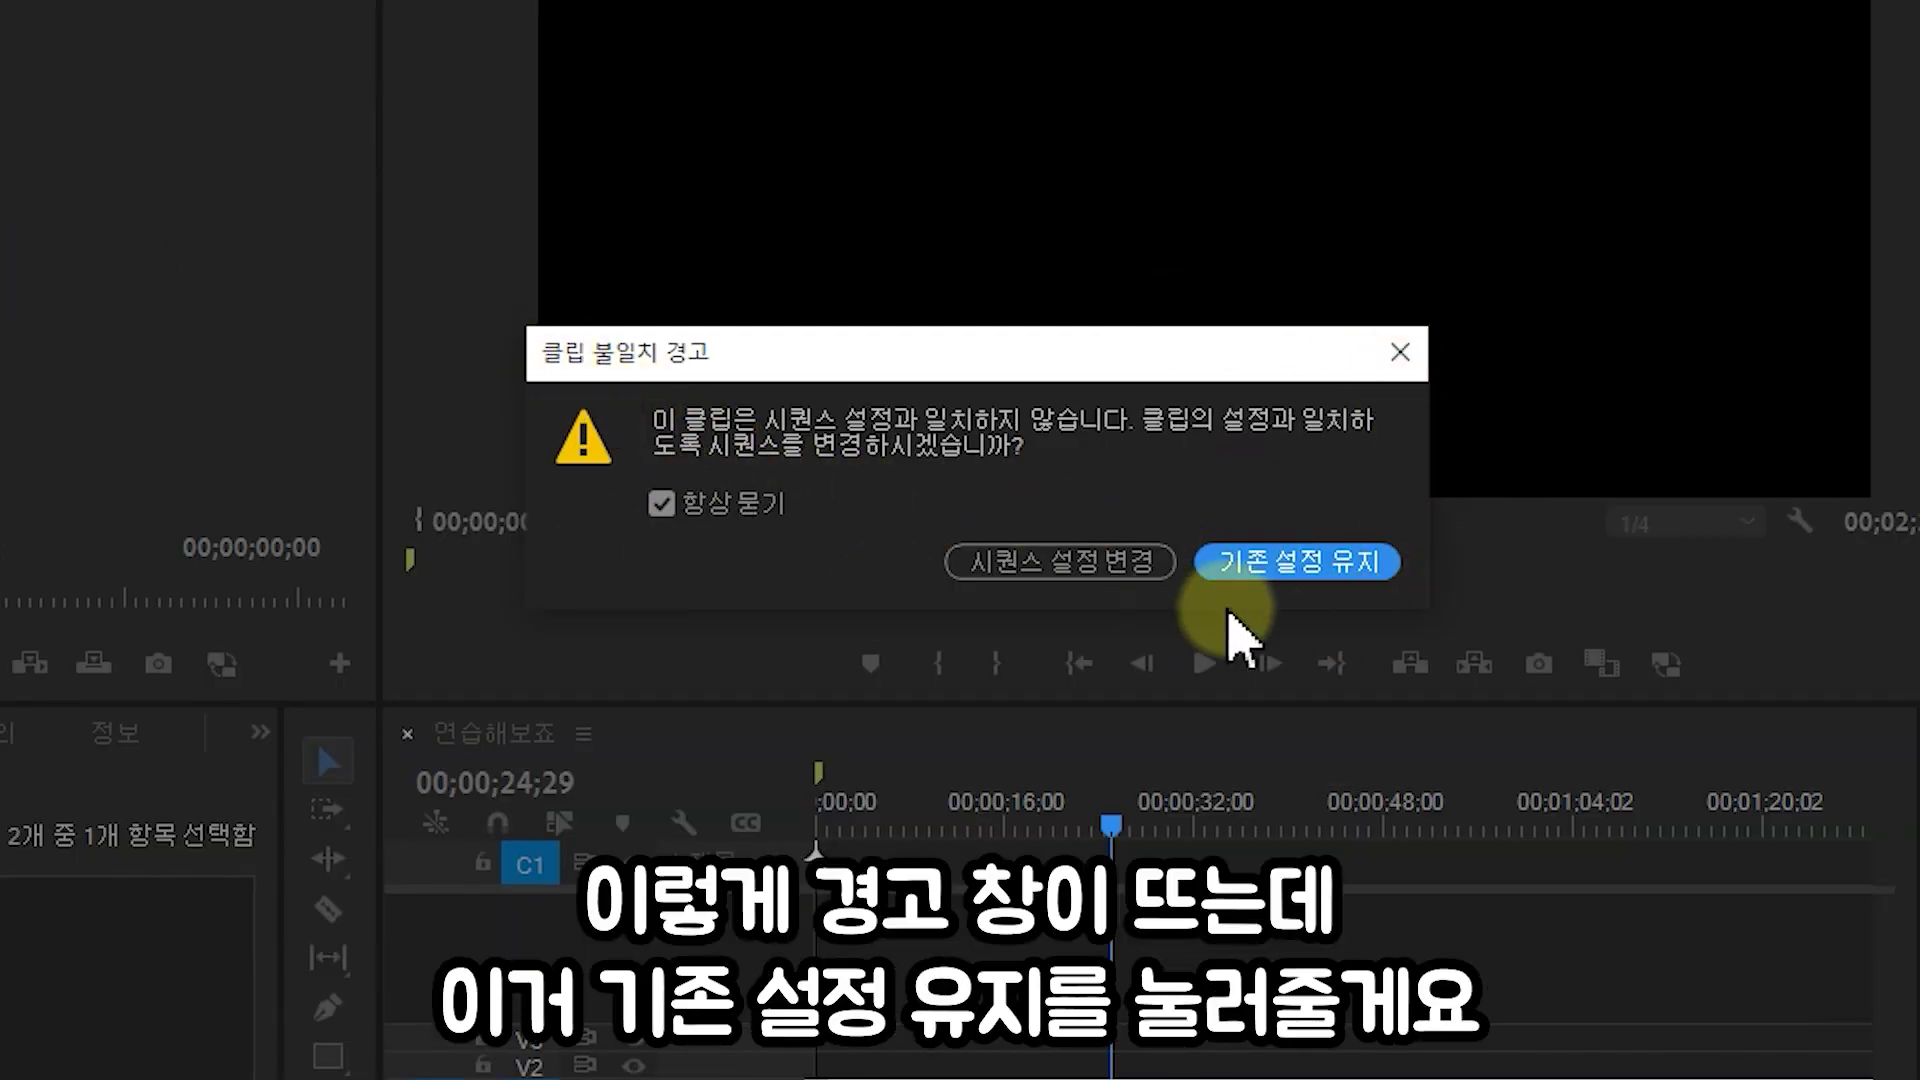
{"action": "left_click", "coordinate": [1304, 590]}
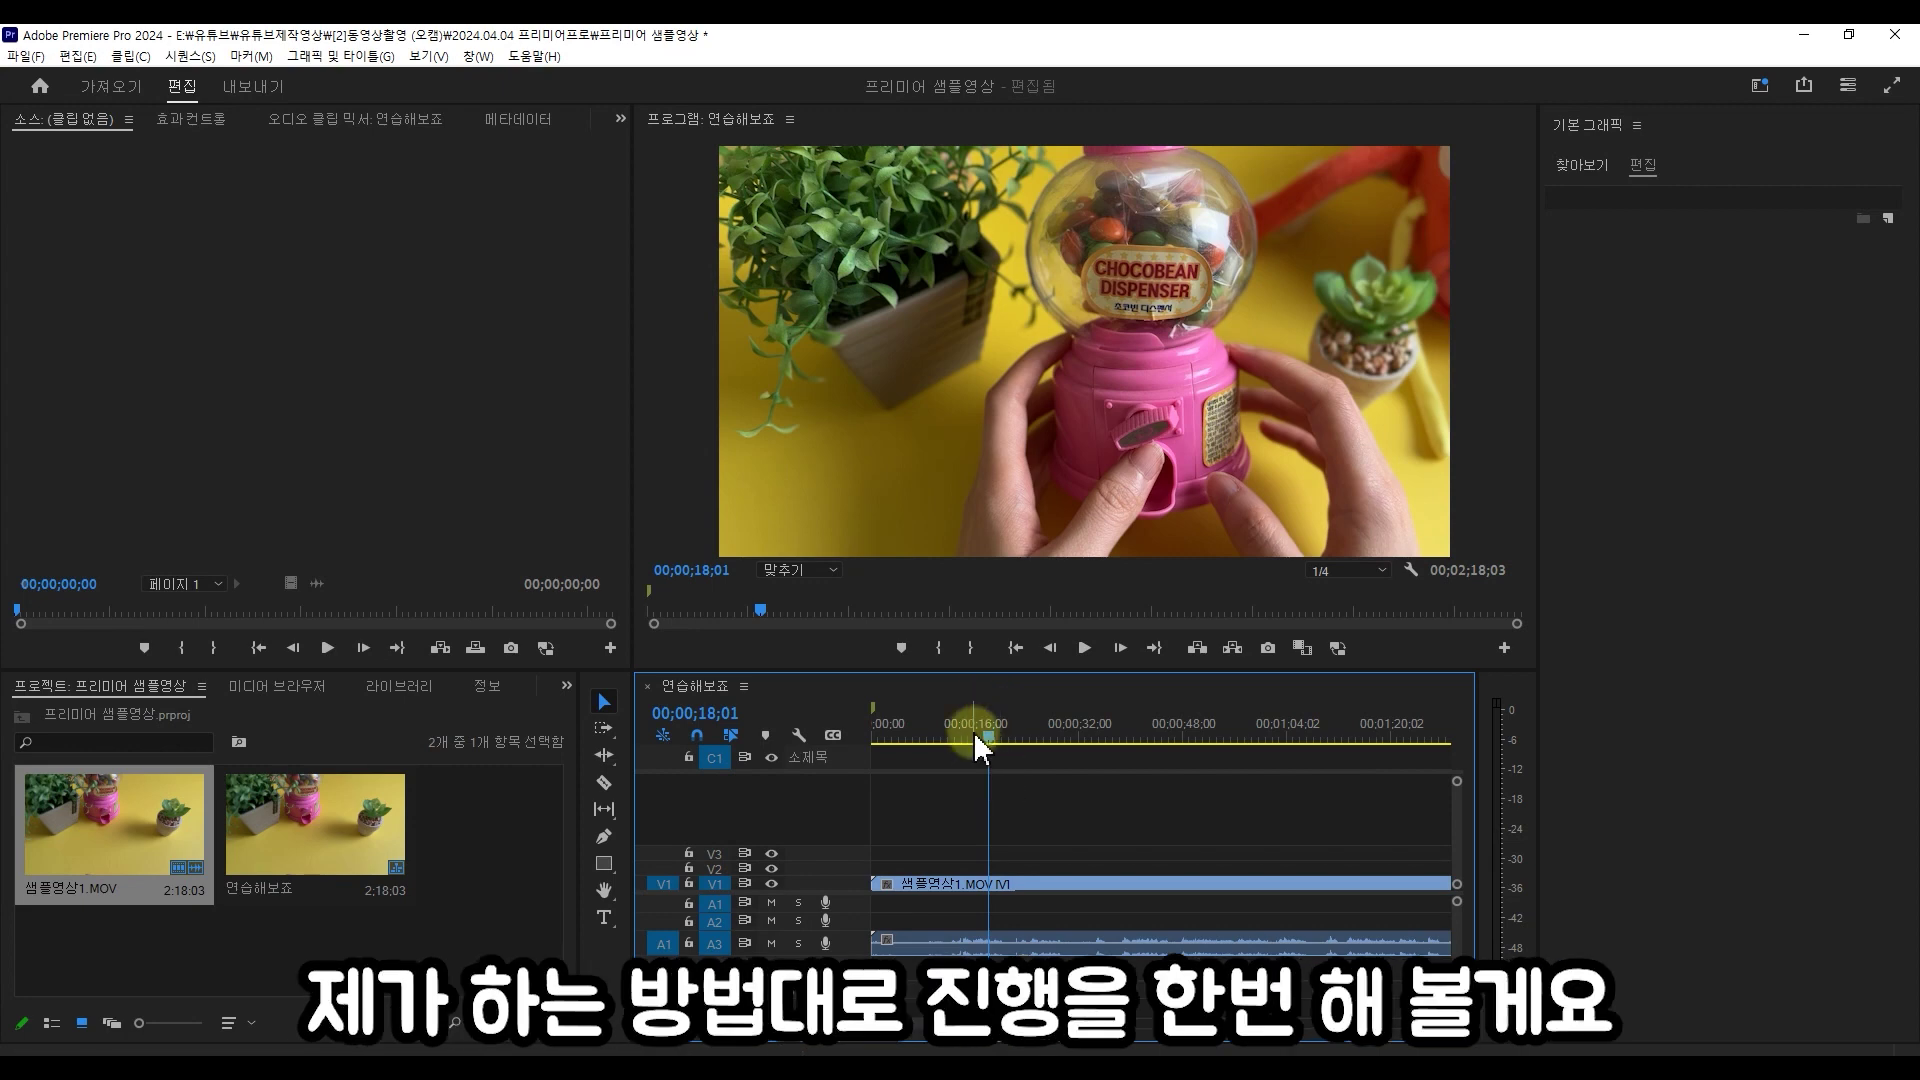
- Play the sequence from 00;00;11;07 to review the spoken lines for a repeated take
{"action": "left_click_drag", "start_coordinate": [1109, 904], "coordinate": [988, 903]}
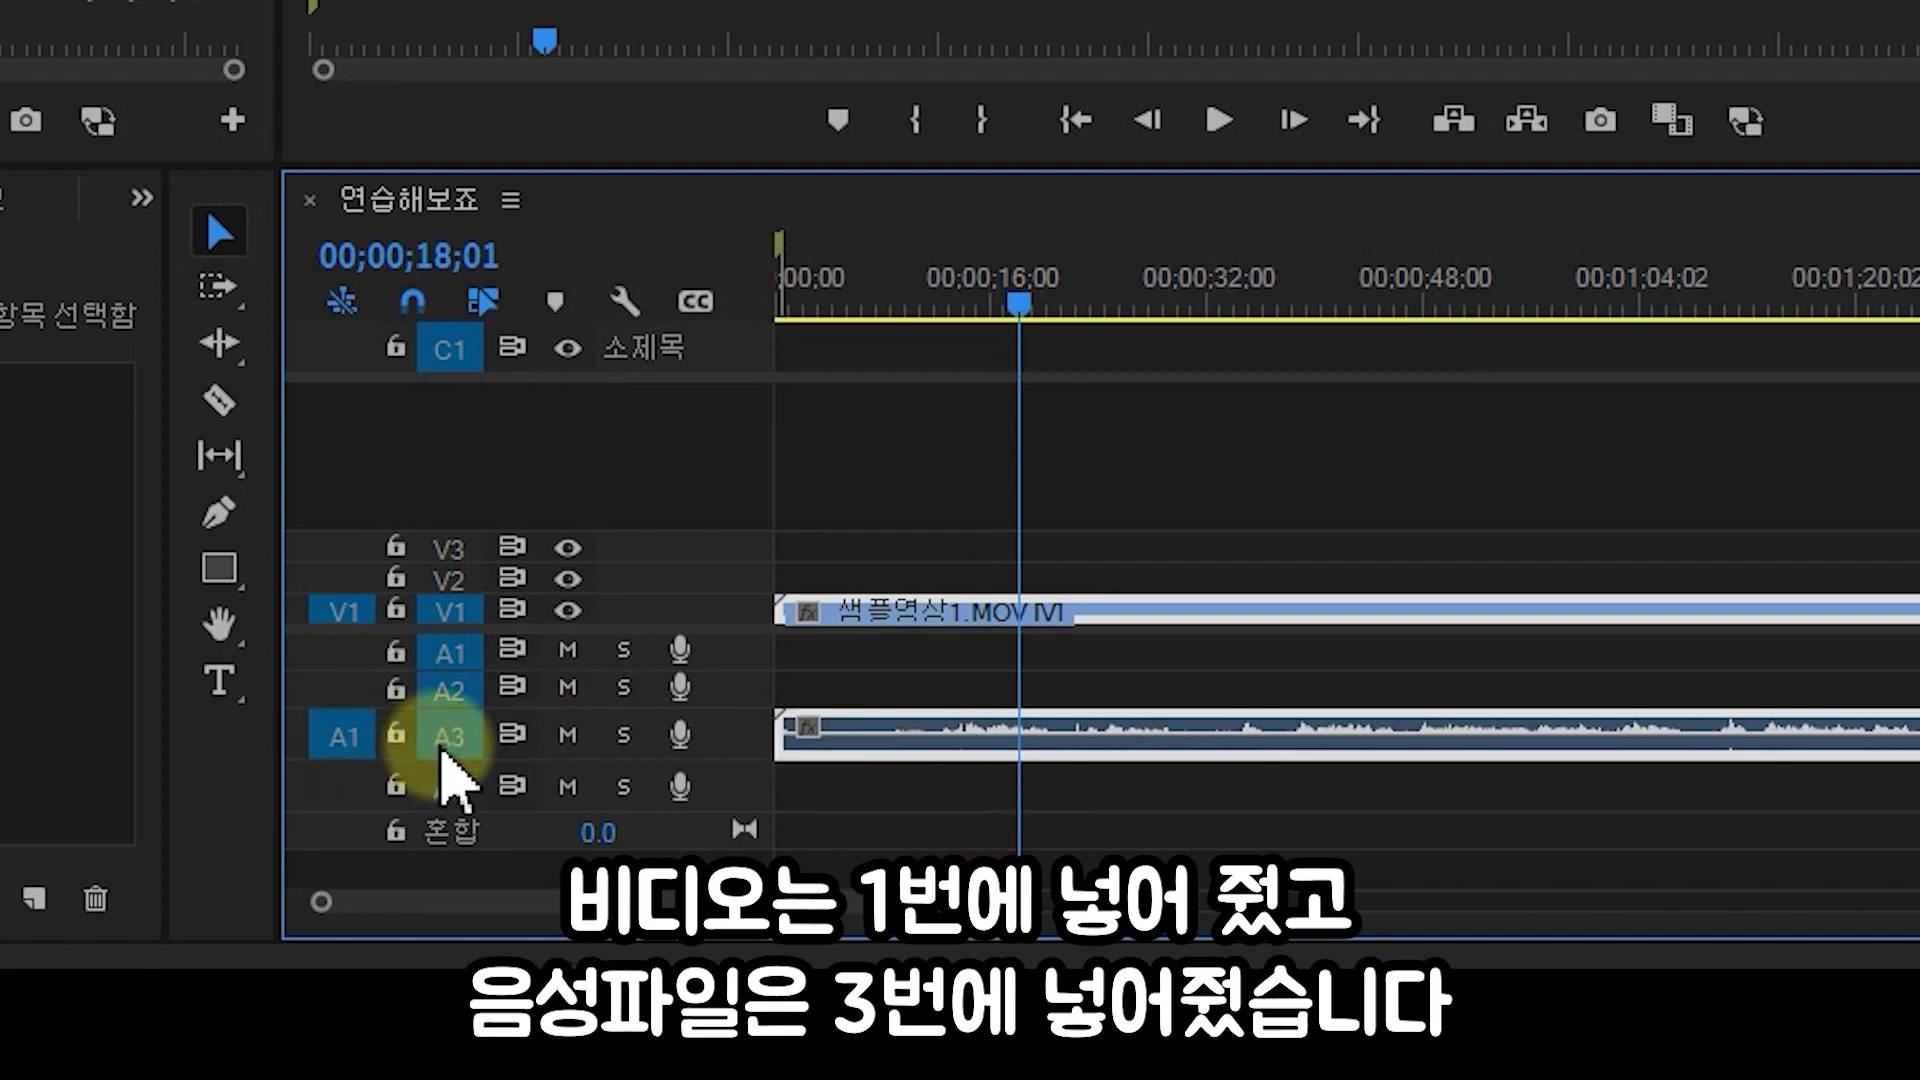
{"action": "left_click", "coordinate": [926, 285]}
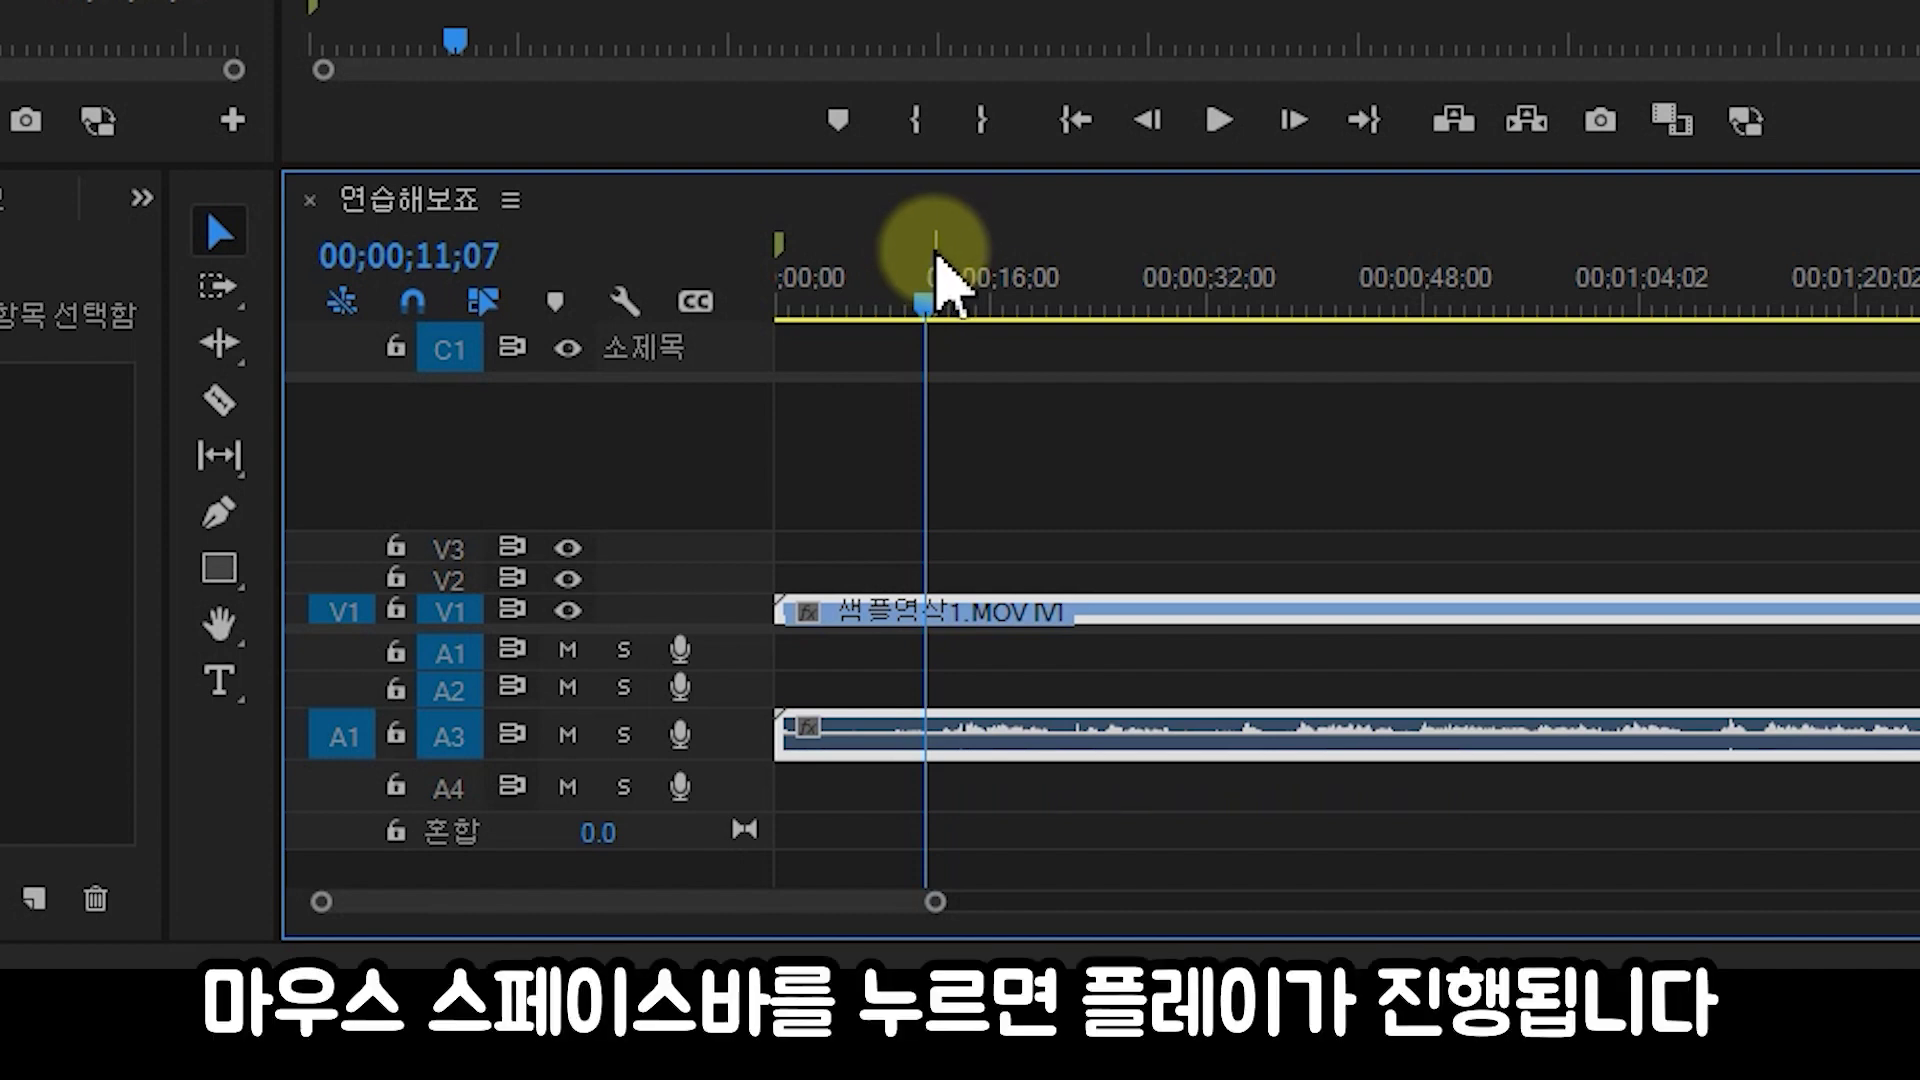
{"action": "key", "text": "space"}
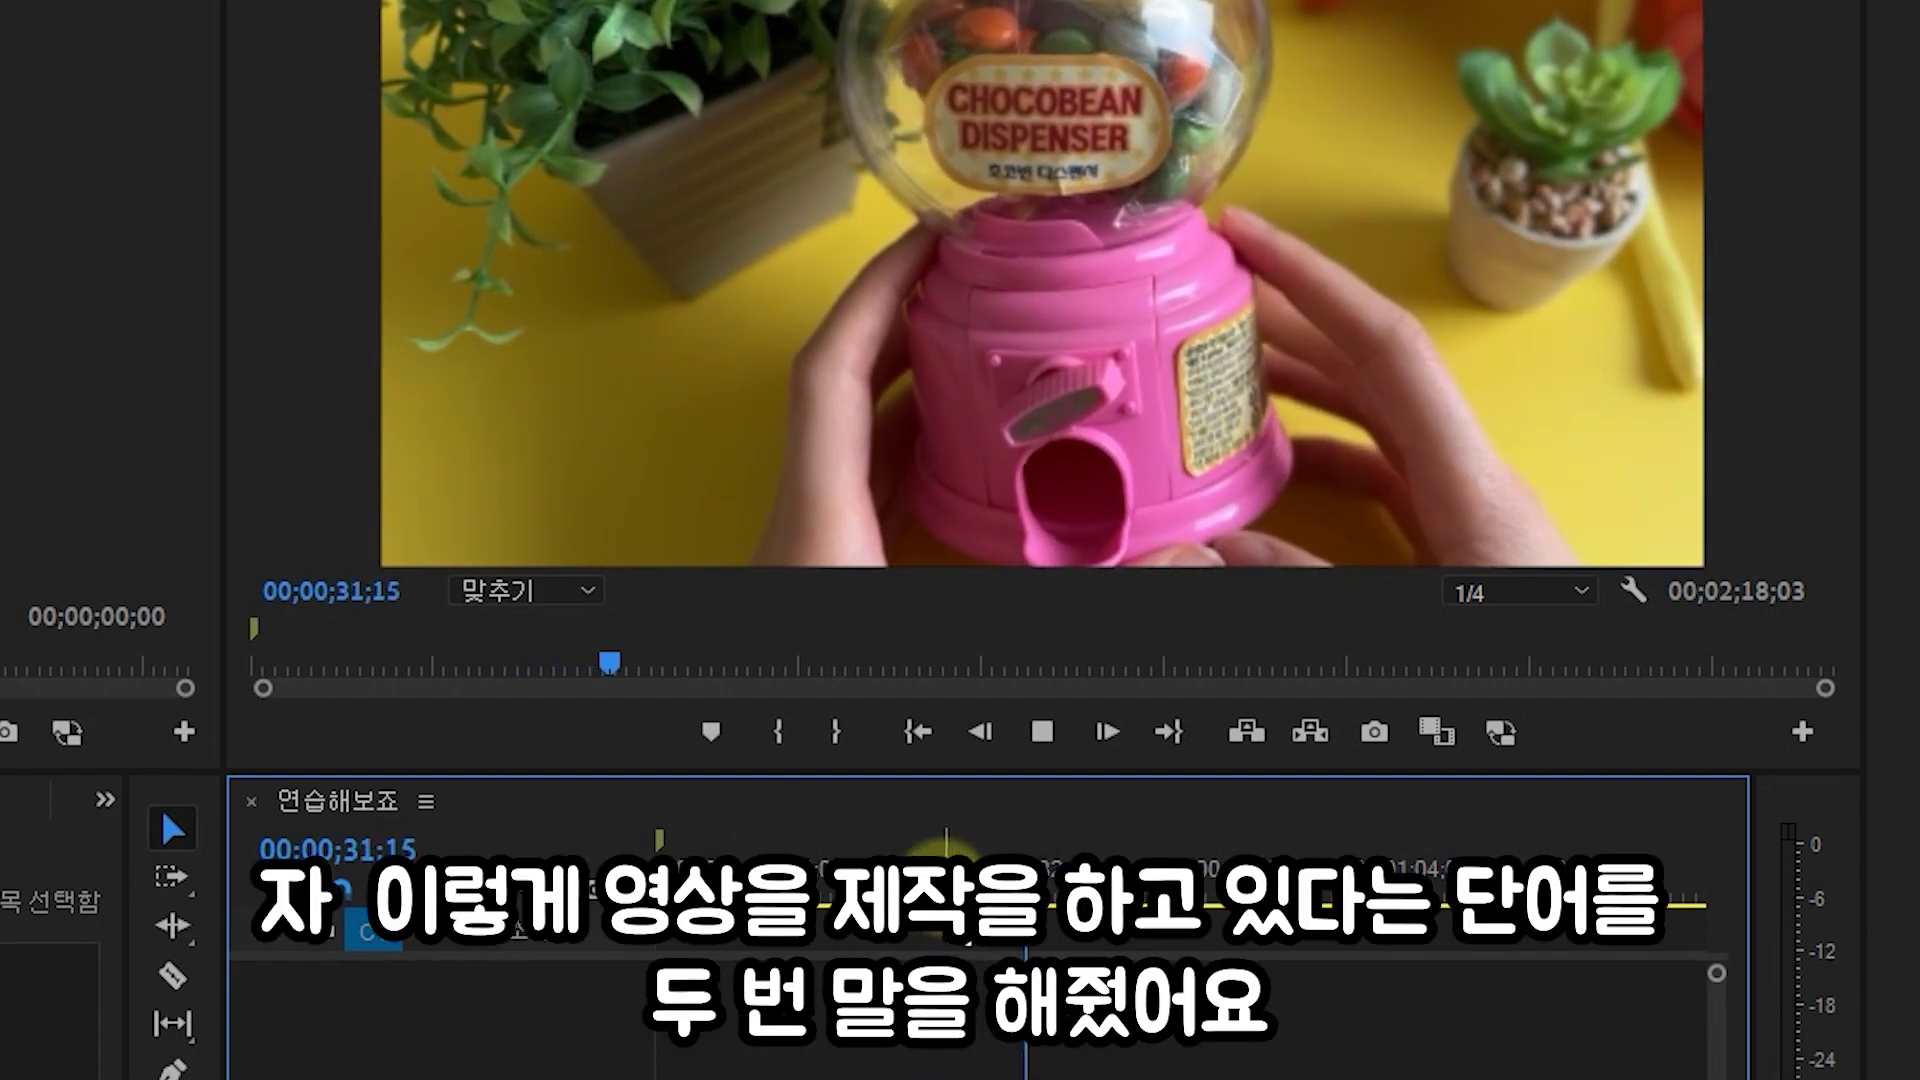
{"action": "left_click", "coordinate": [940, 862]}
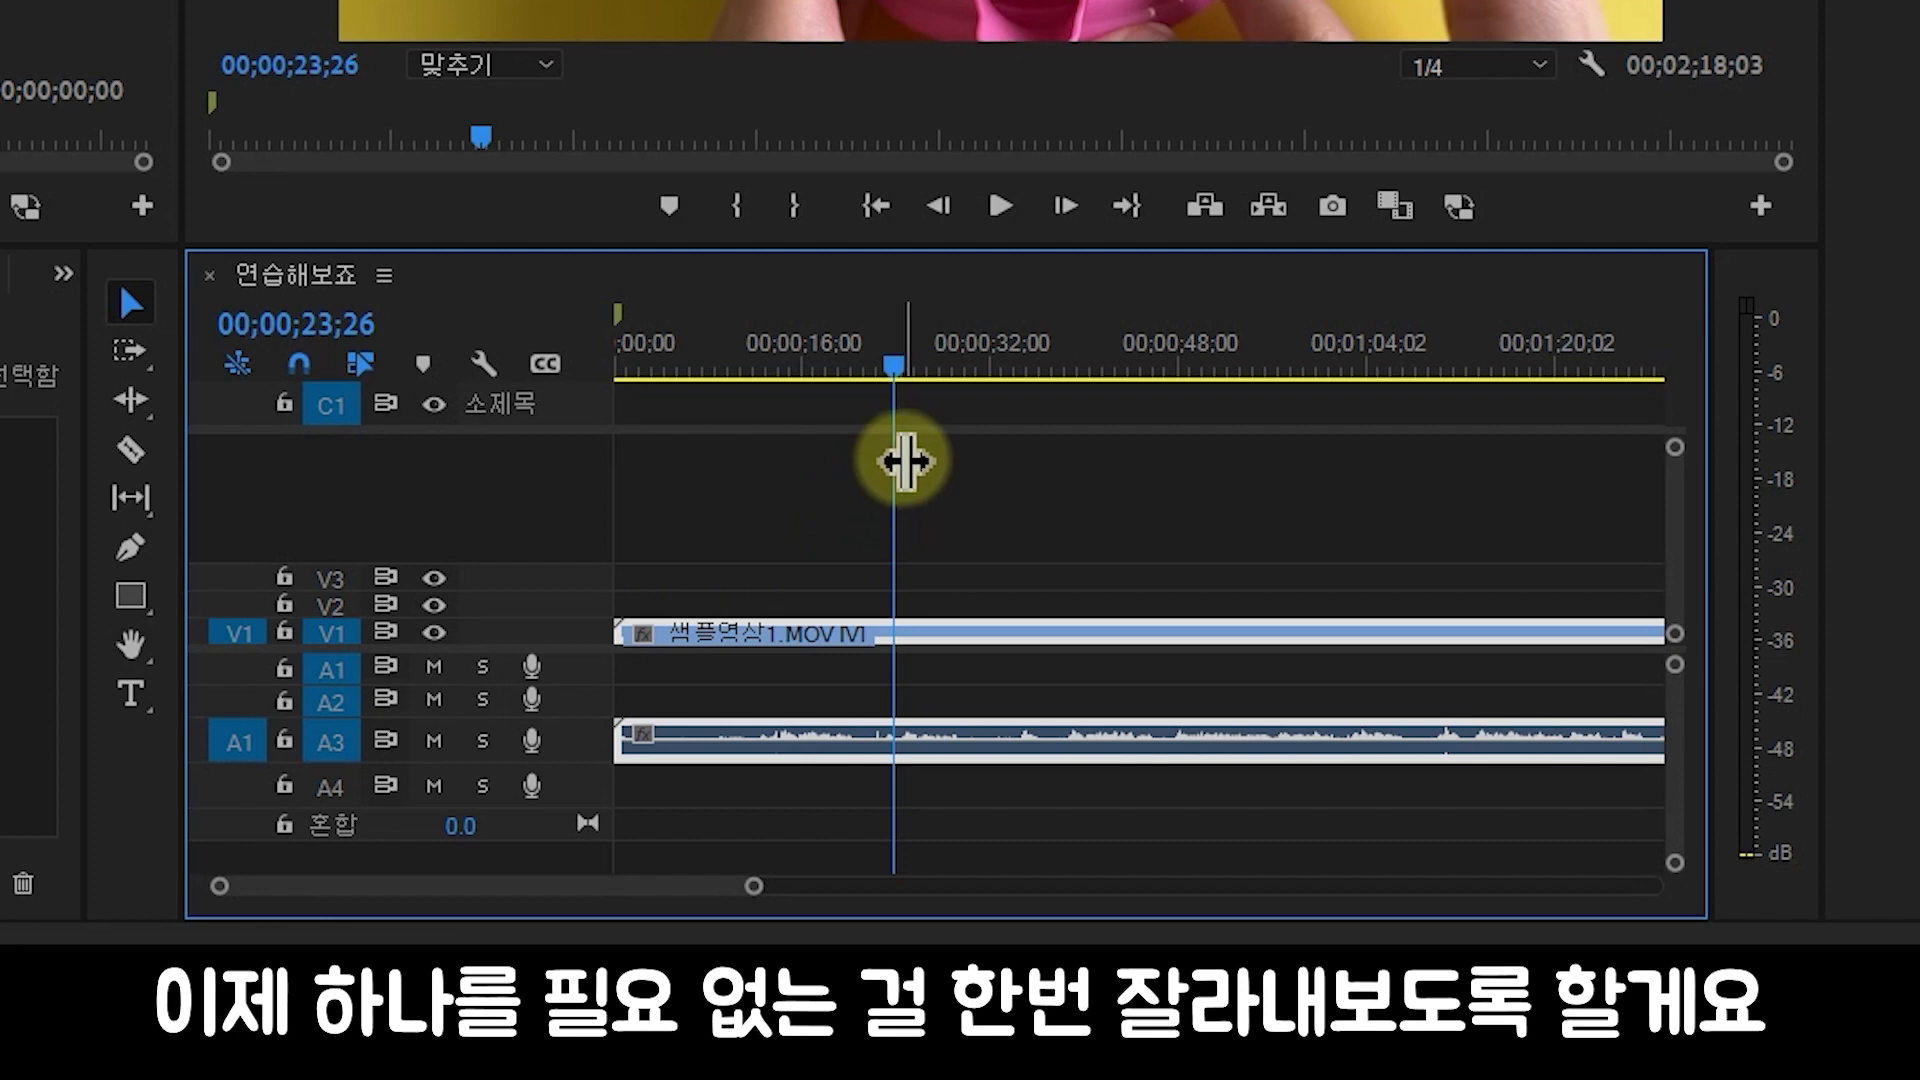
- Scrub and play around the repeated line, and position the playhead at the cut point at 00;00;24;05
{"action": "scroll", "coordinate": [905, 460], "scroll_direction": "up", "scroll_amount": 2}
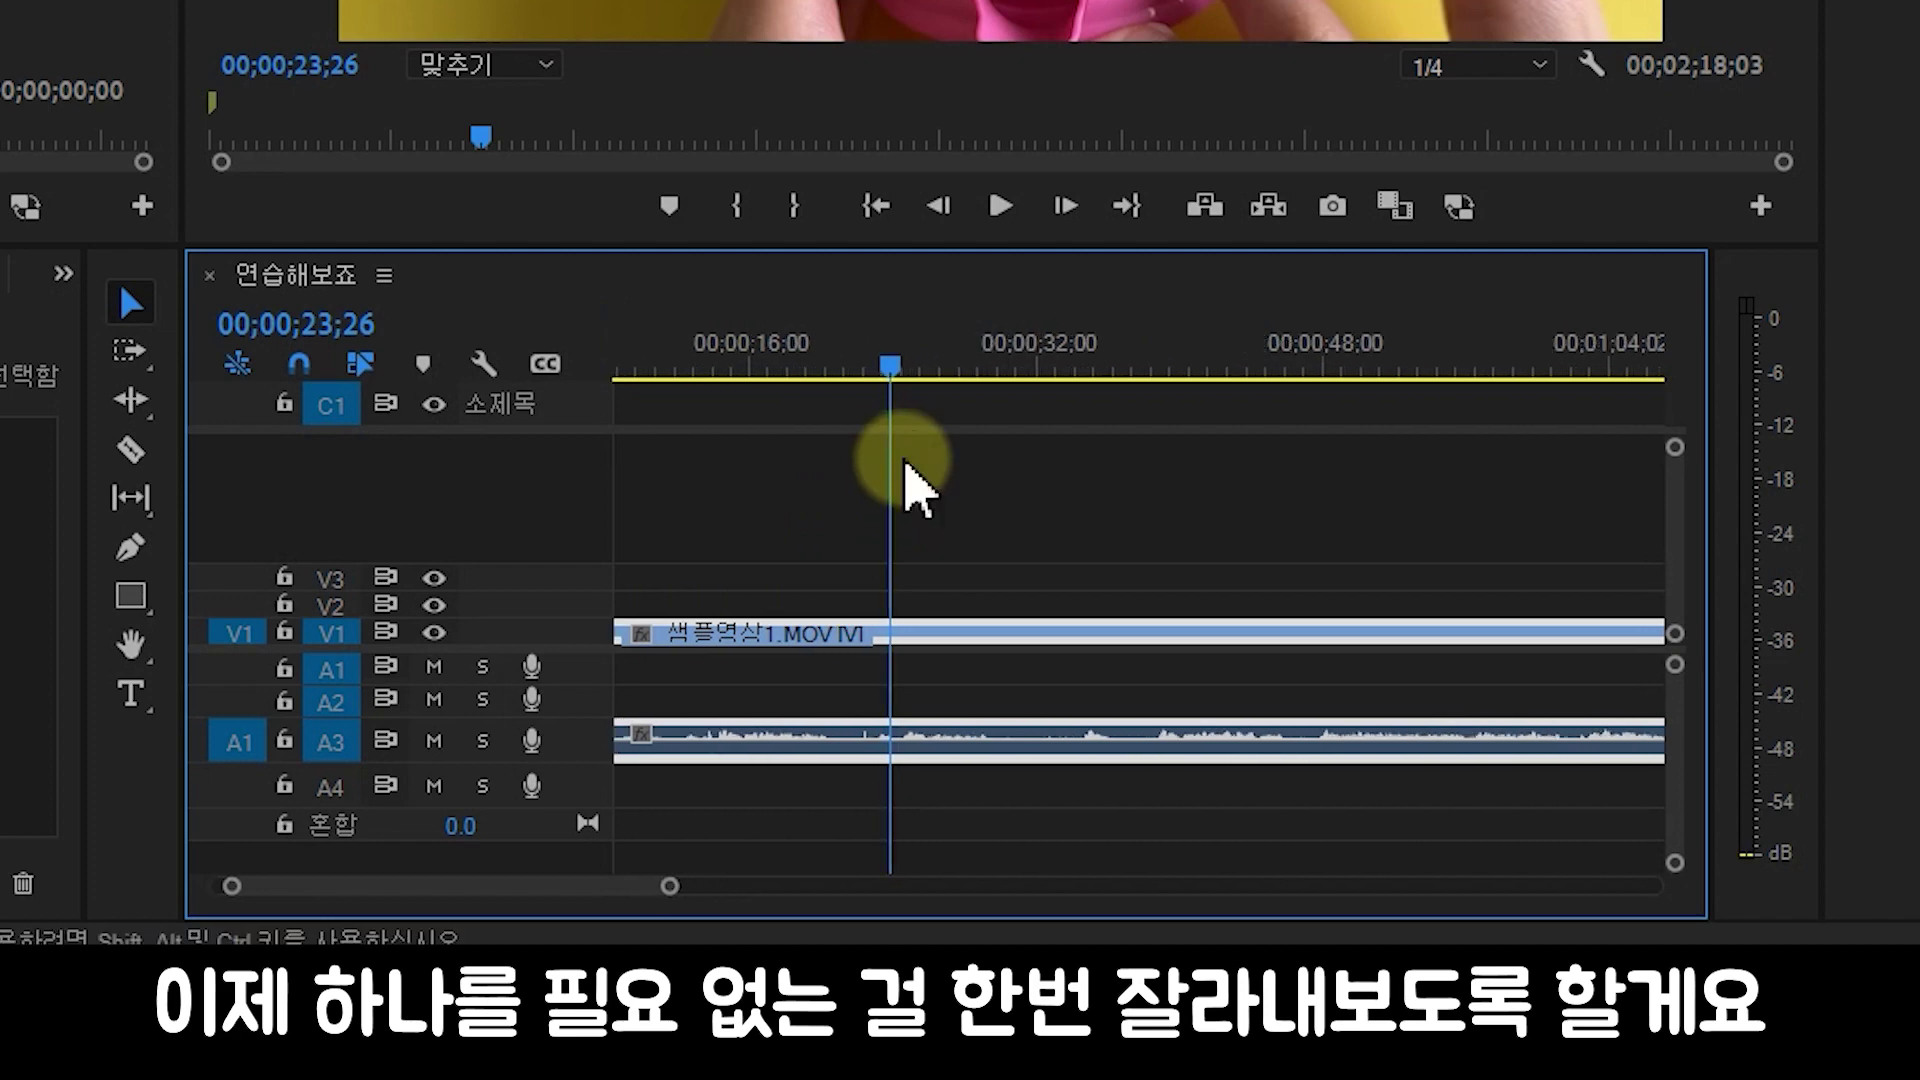
{"action": "mouse_move", "coordinate": [868, 360]}
{"action": "left_mouse_down"}
{"action": "mouse_move", "coordinate": [879, 394]}
{"action": "mouse_move", "coordinate": [854, 392]}
{"action": "left_mouse_up"}
{"action": "scroll", "coordinate": [905, 878], "scroll_direction": "up", "scroll_amount": 2}
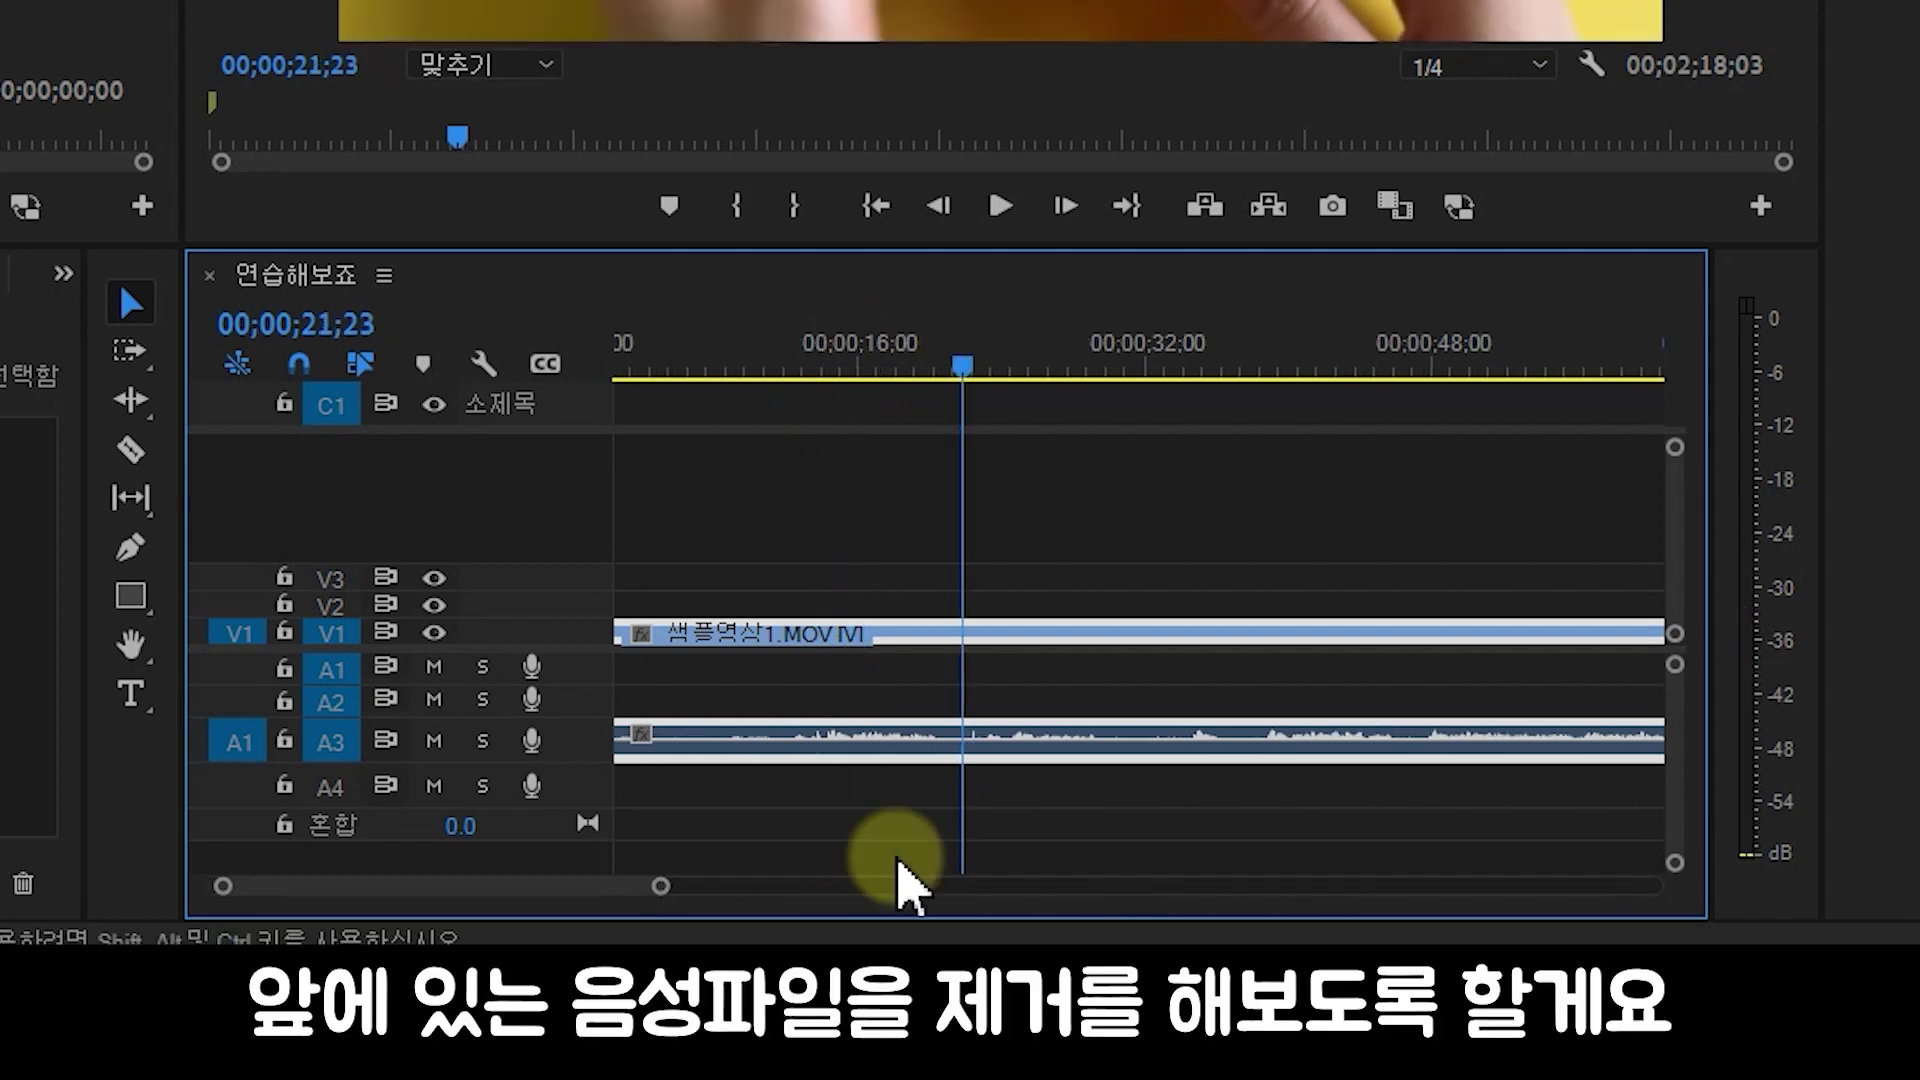
{"action": "scroll", "coordinate": [500, 899], "scroll_direction": "up", "scroll_amount": 1}
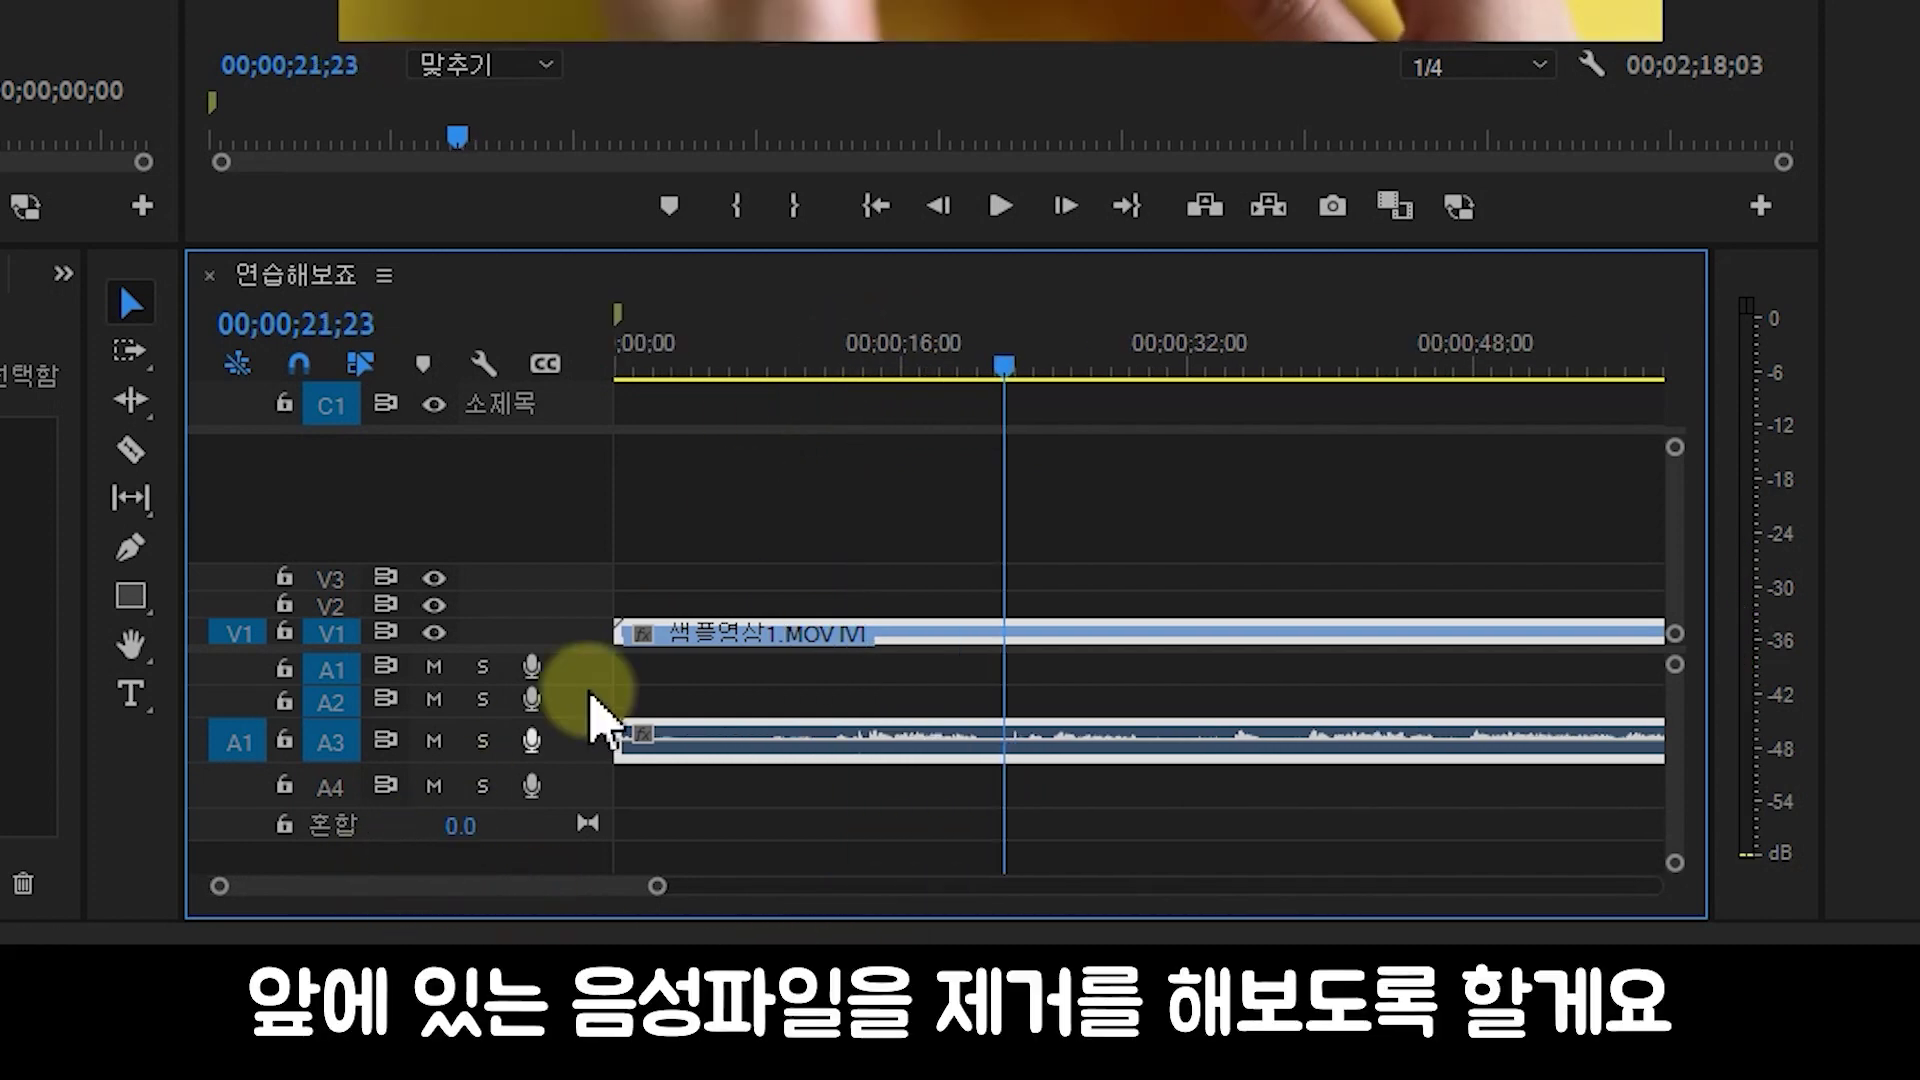
{"action": "left_click", "coordinate": [1010, 362]}
{"action": "left_click_drag", "start_coordinate": [1011, 365], "coordinate": [1054, 375]}
{"action": "key", "text": "space"}
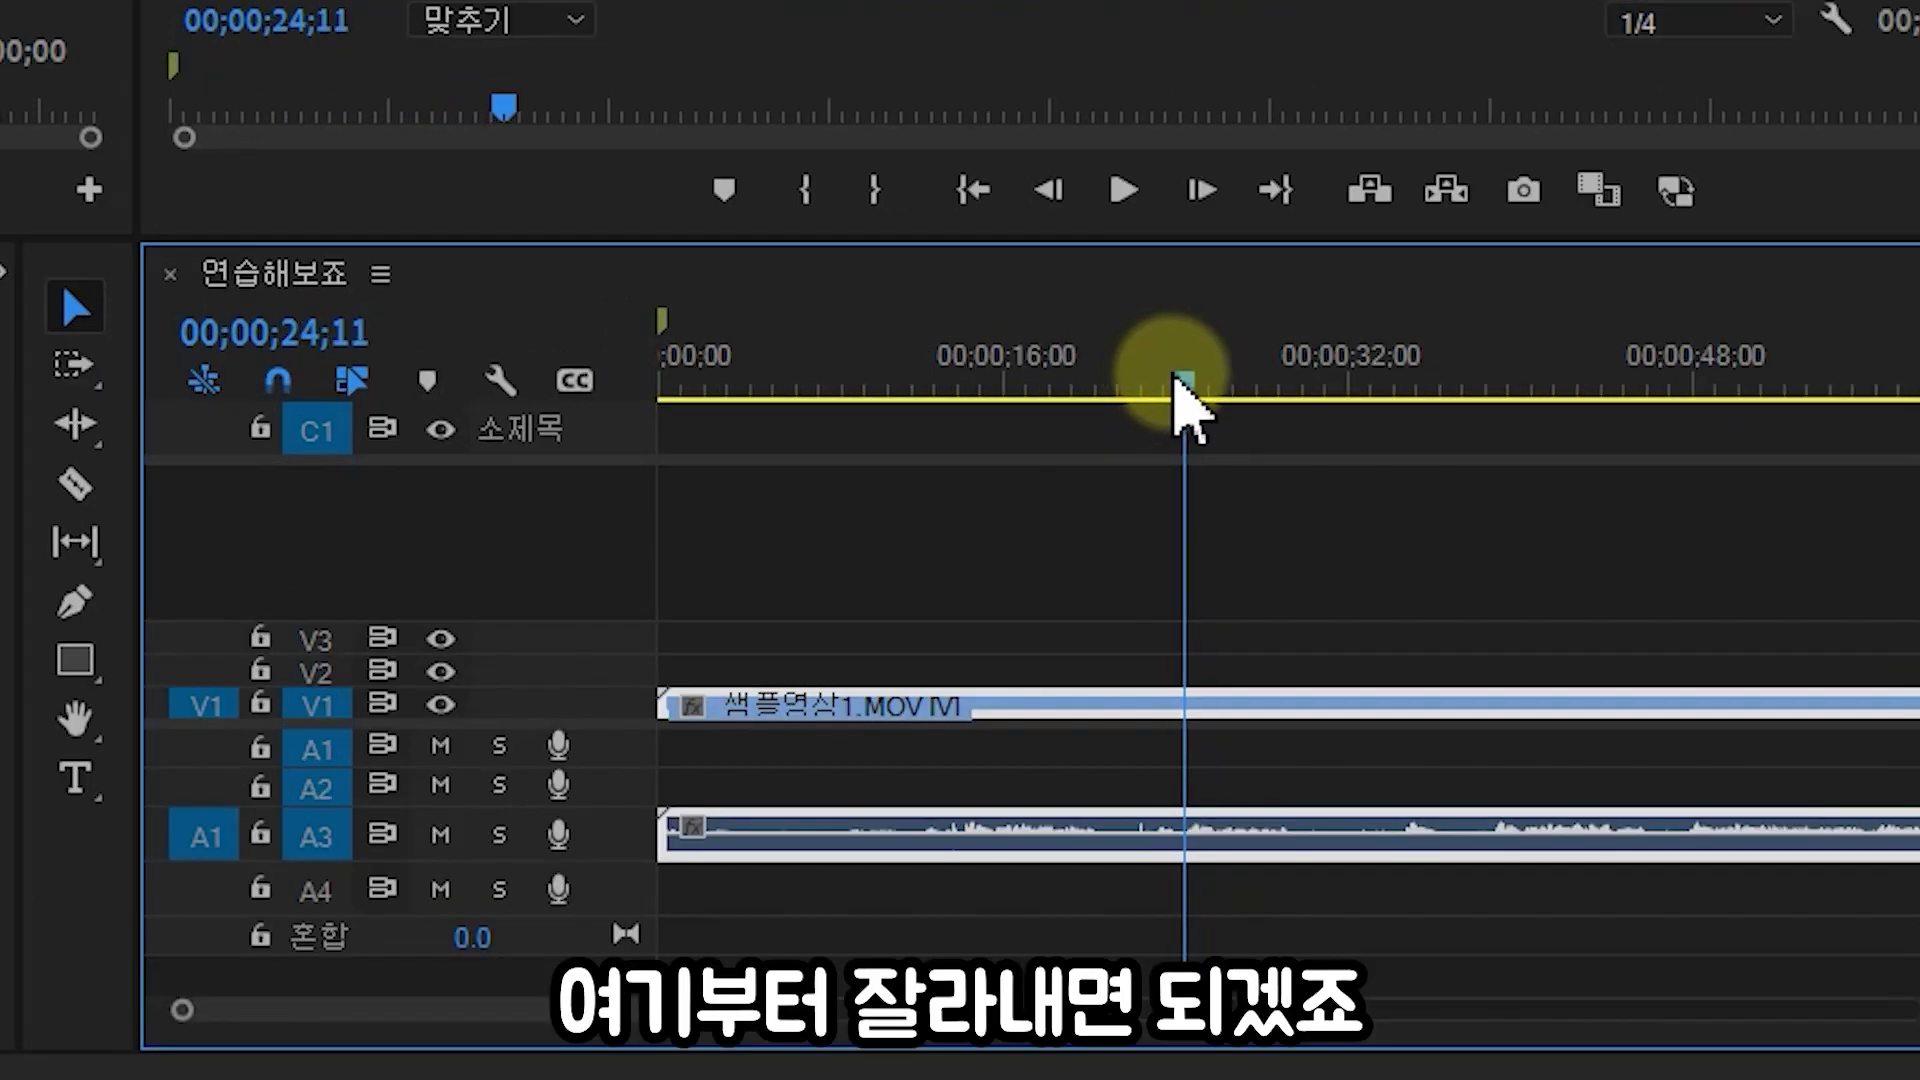
{"action": "left_click_drag", "start_coordinate": [1177, 383], "coordinate": [1175, 382]}
{"action": "key", "text": "space"}
{"action": "left_click", "coordinate": [1183, 380]}
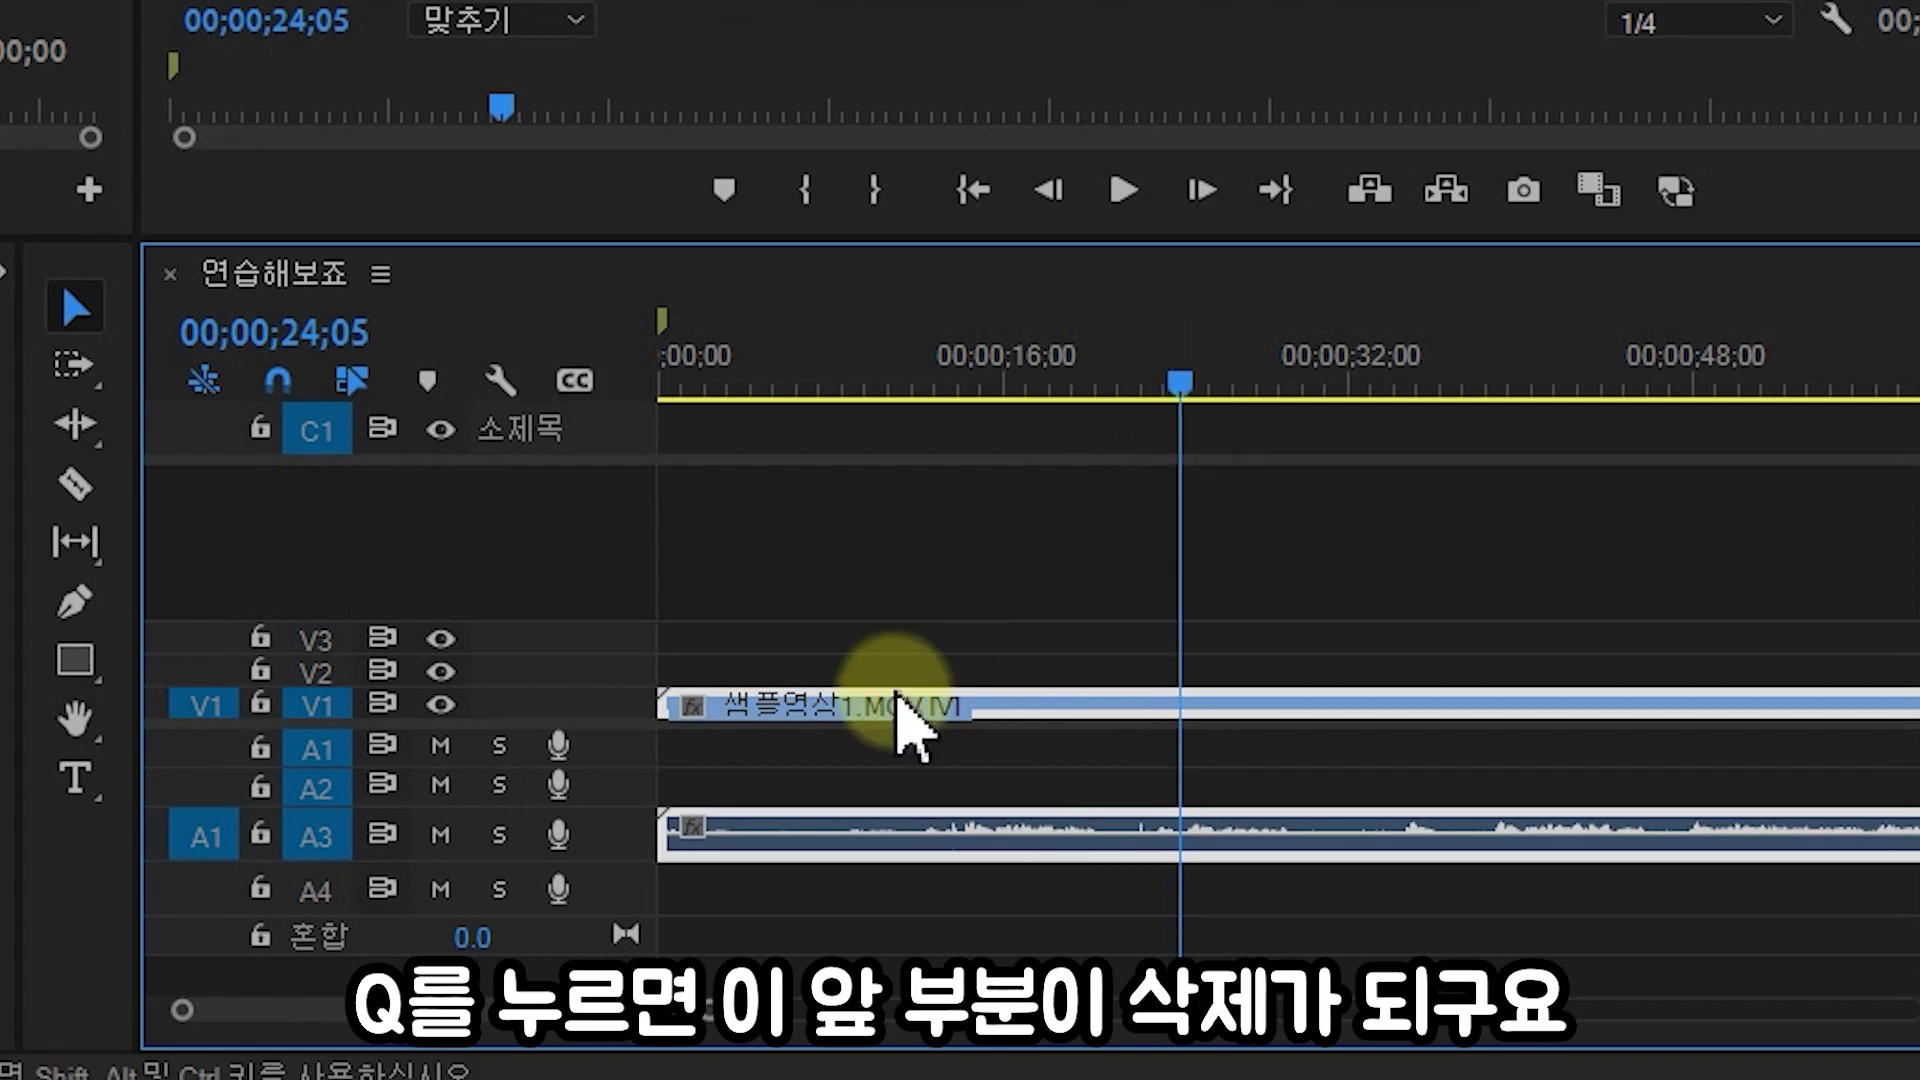
- Try ripple-trimming the clip before the playhead, and likewise the part after 00;00;22;28
{"action": "key", "text": "q"}
{"action": "left_click_drag", "start_coordinate": [1194, 385], "coordinate": [1163, 388]}
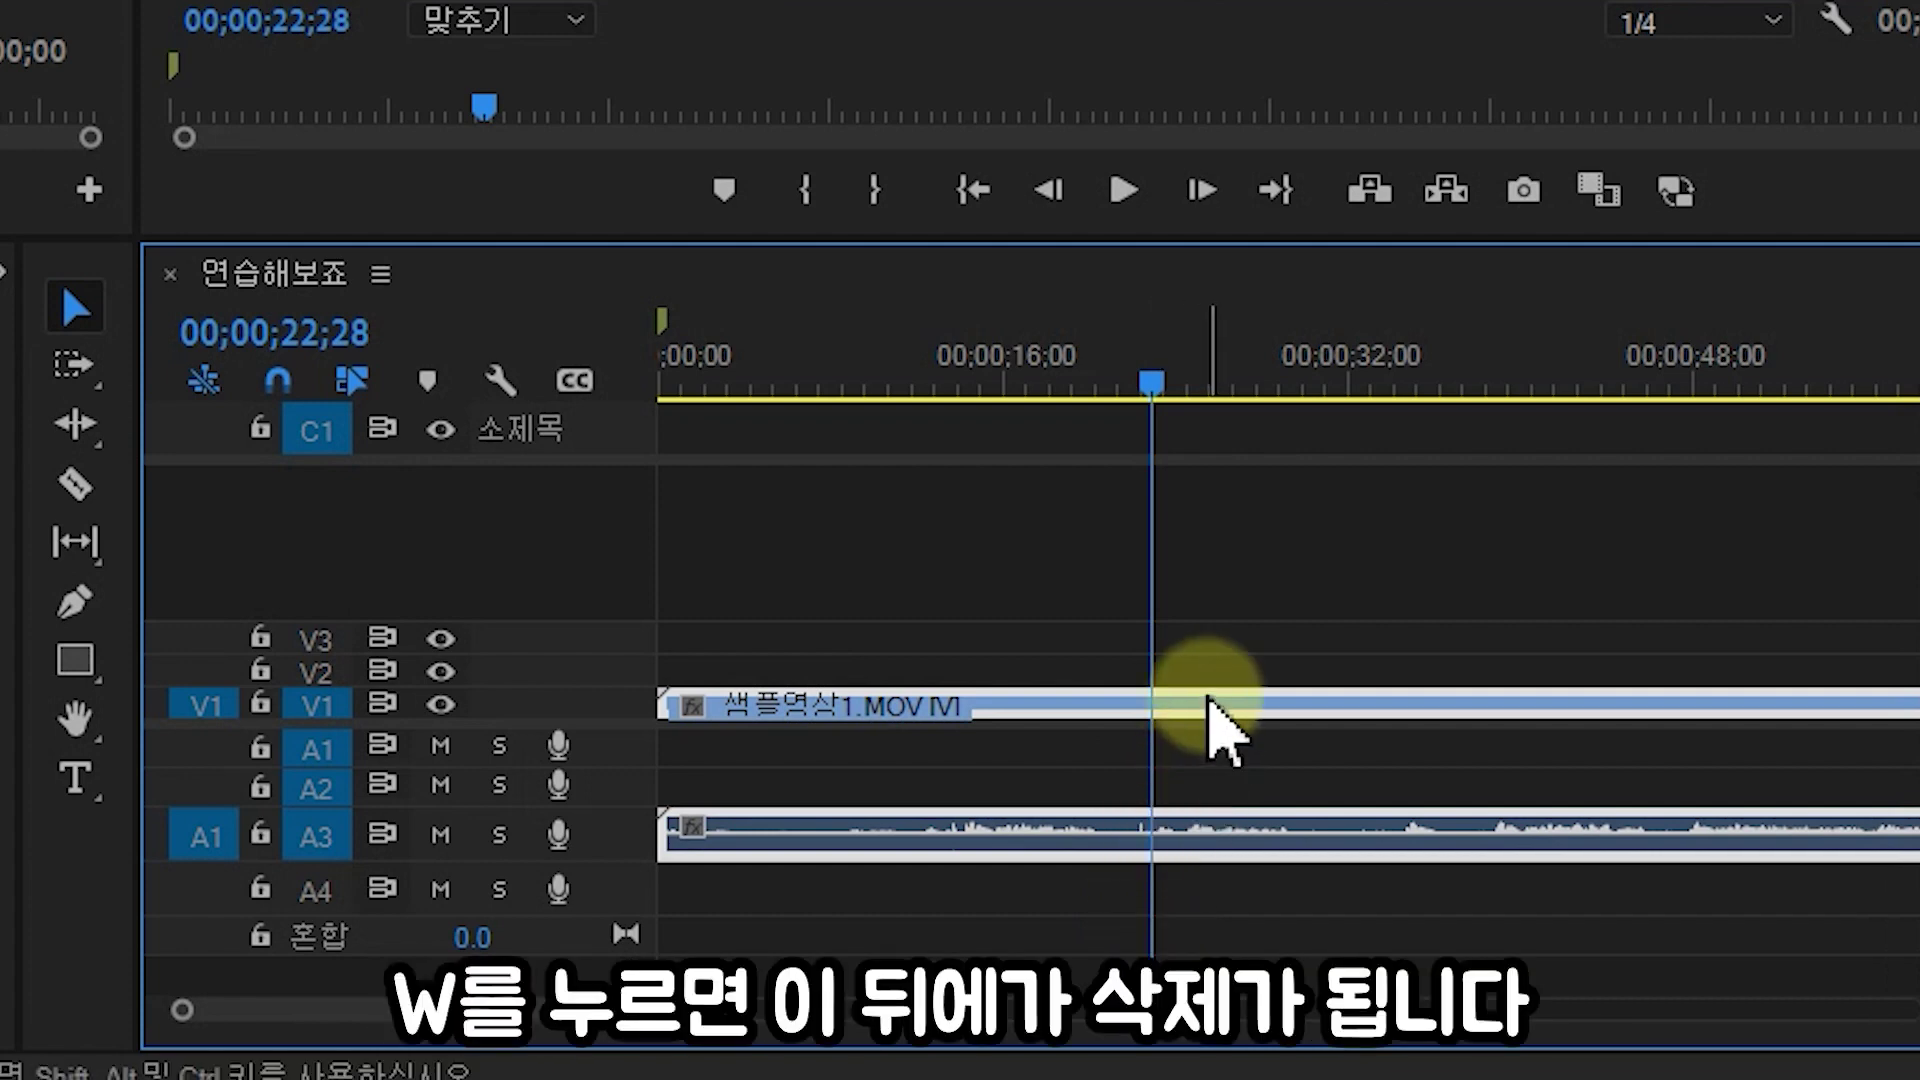
{"action": "key", "text": "w"}
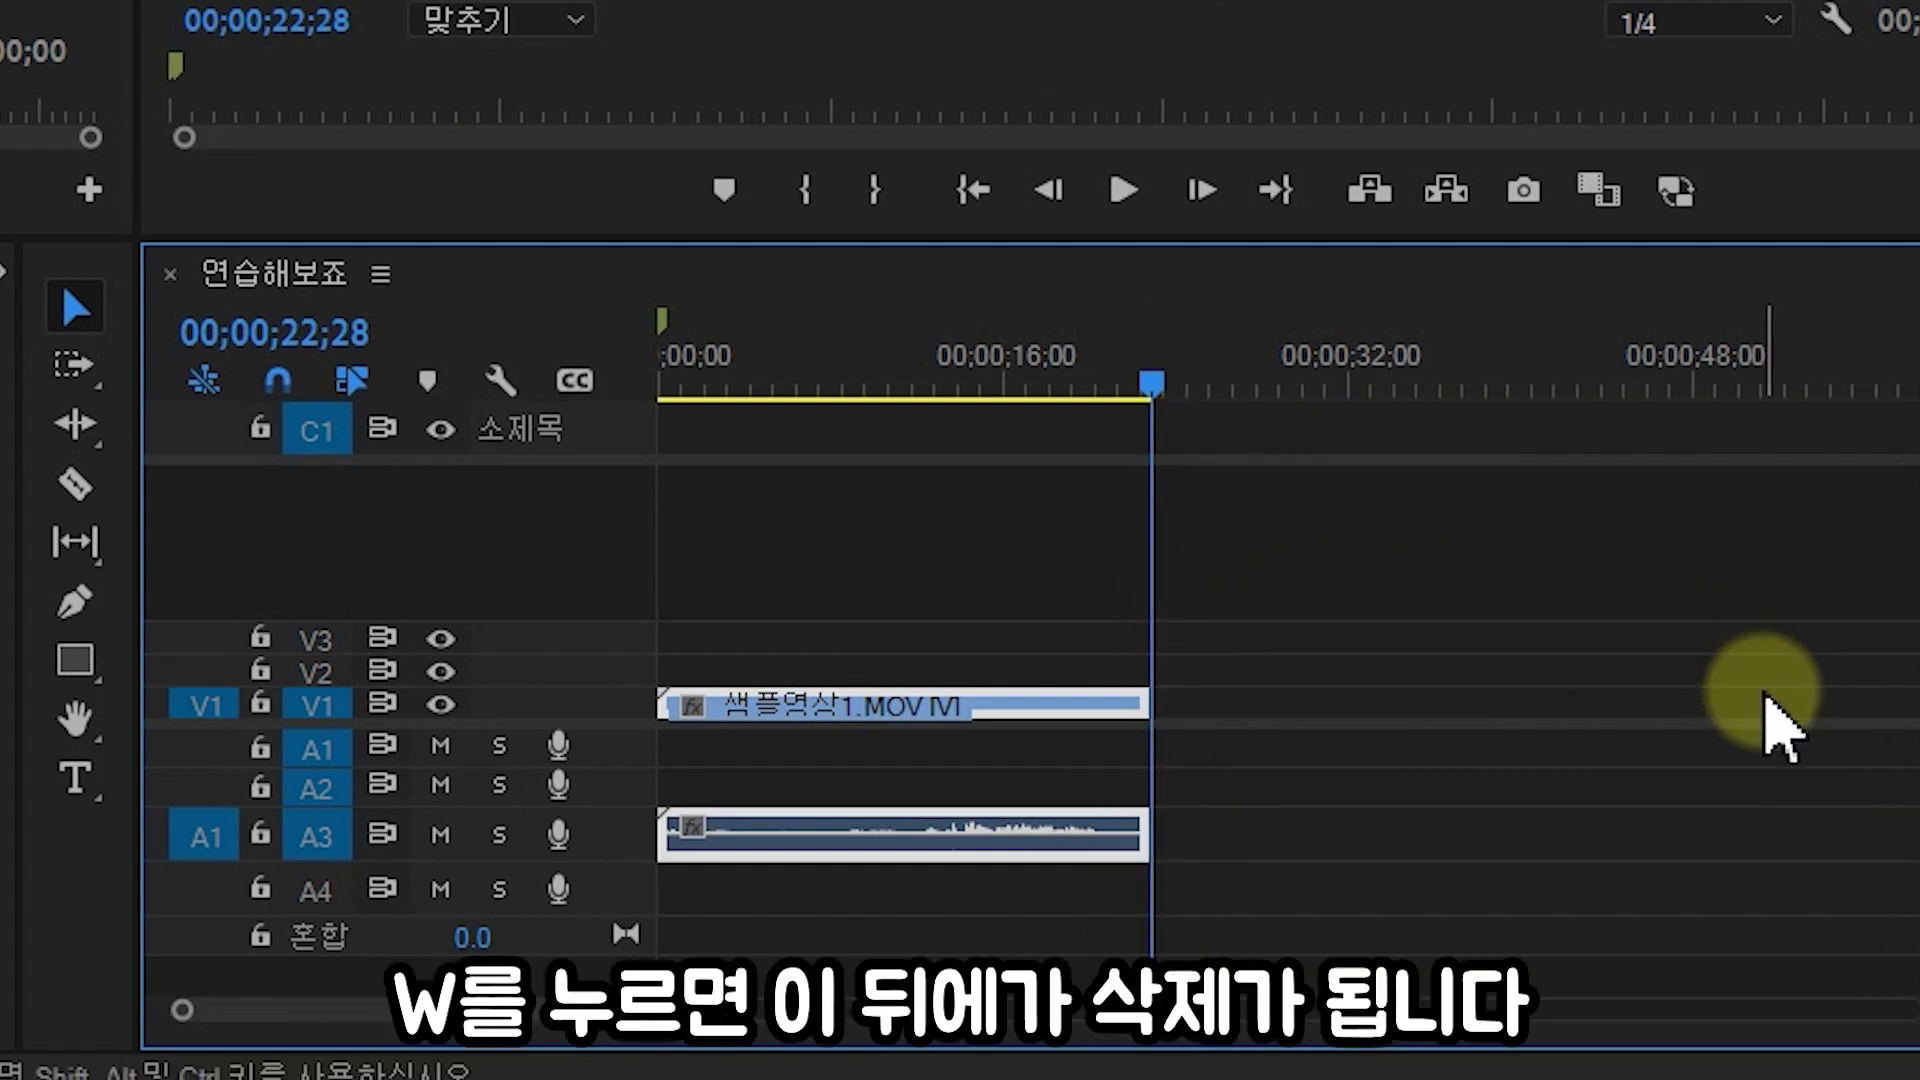
- Play the sequence from about 00;00;22;24 to check the speech and the silent gaps in the audio
{"action": "key", "text": "minus"}
{"action": "key", "text": "minus"}
{"action": "key", "text": "minus"}
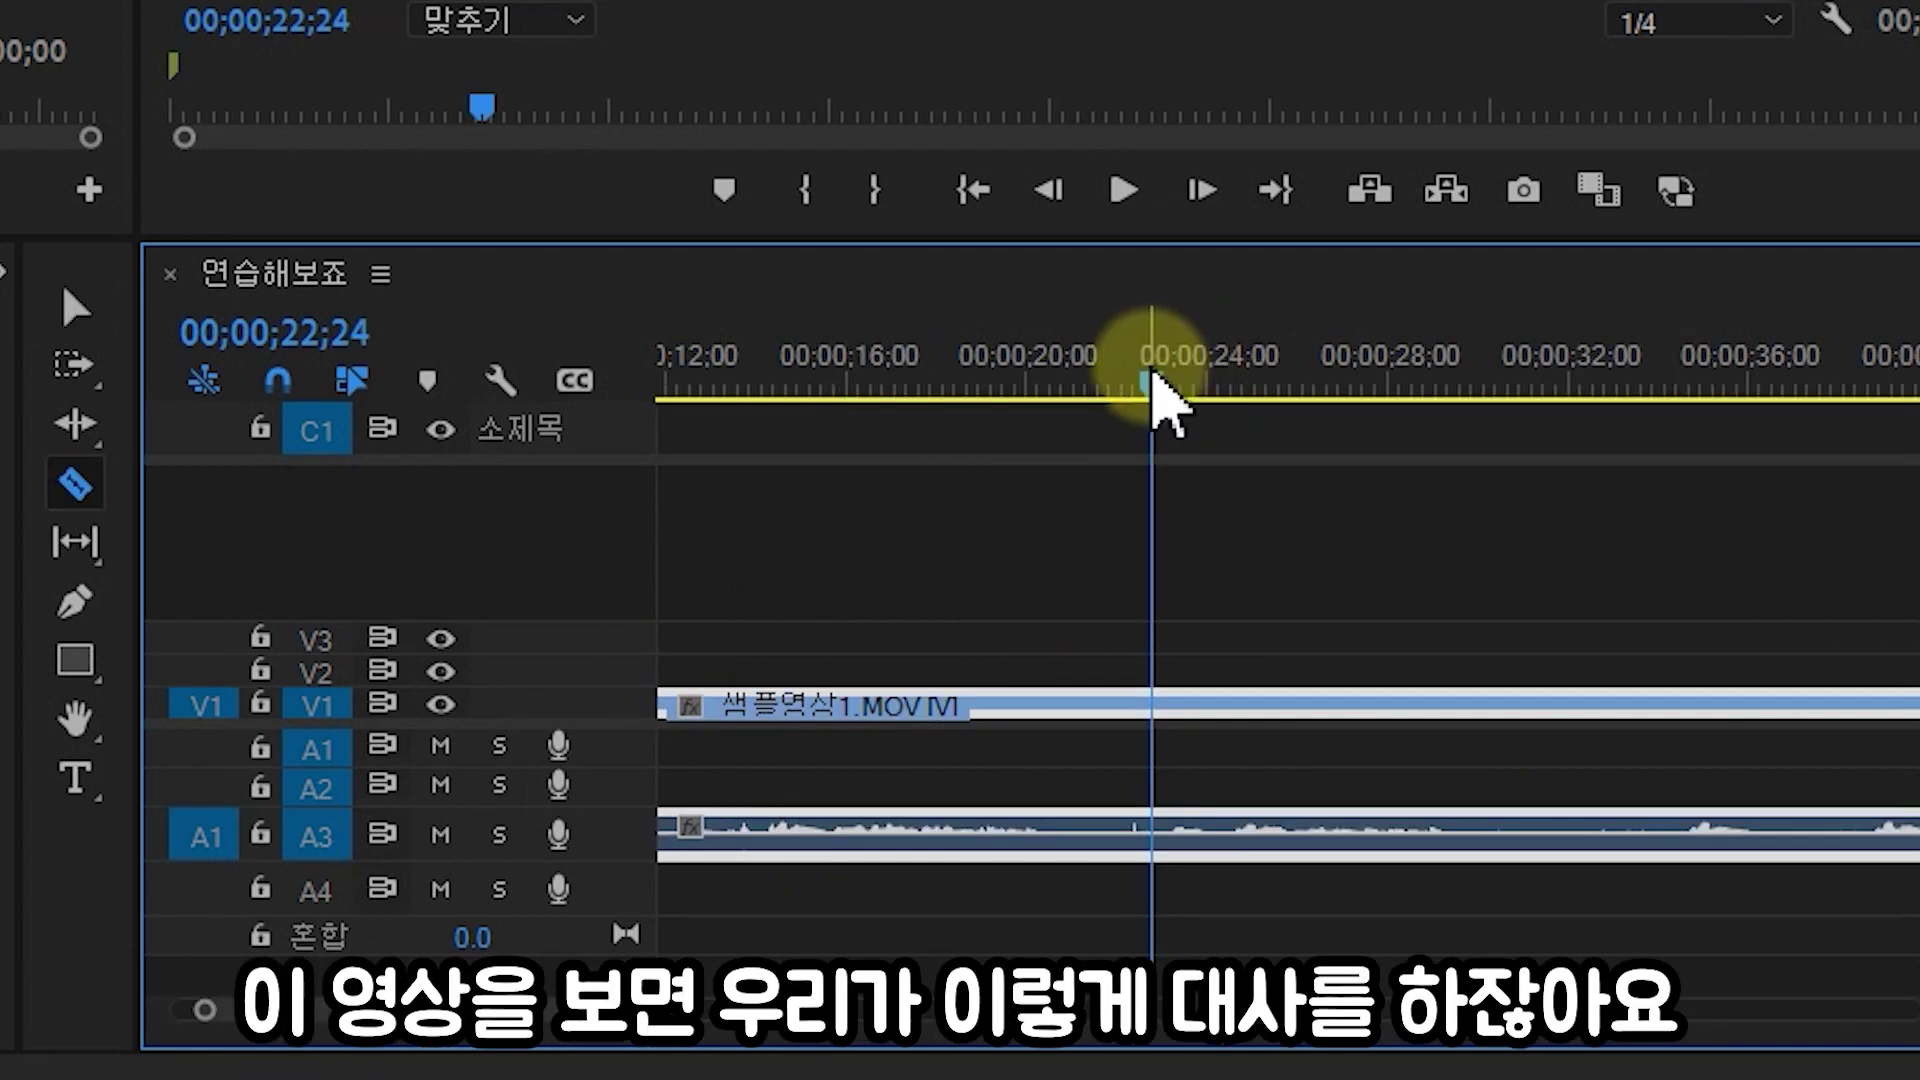
{"action": "mouse_move", "coordinate": [1152, 372]}
{"action": "left_mouse_down"}
{"action": "mouse_move", "coordinate": [1025, 373]}
{"action": "mouse_move", "coordinate": [1150, 372]}
{"action": "left_mouse_up"}
{"action": "key", "text": "space"}
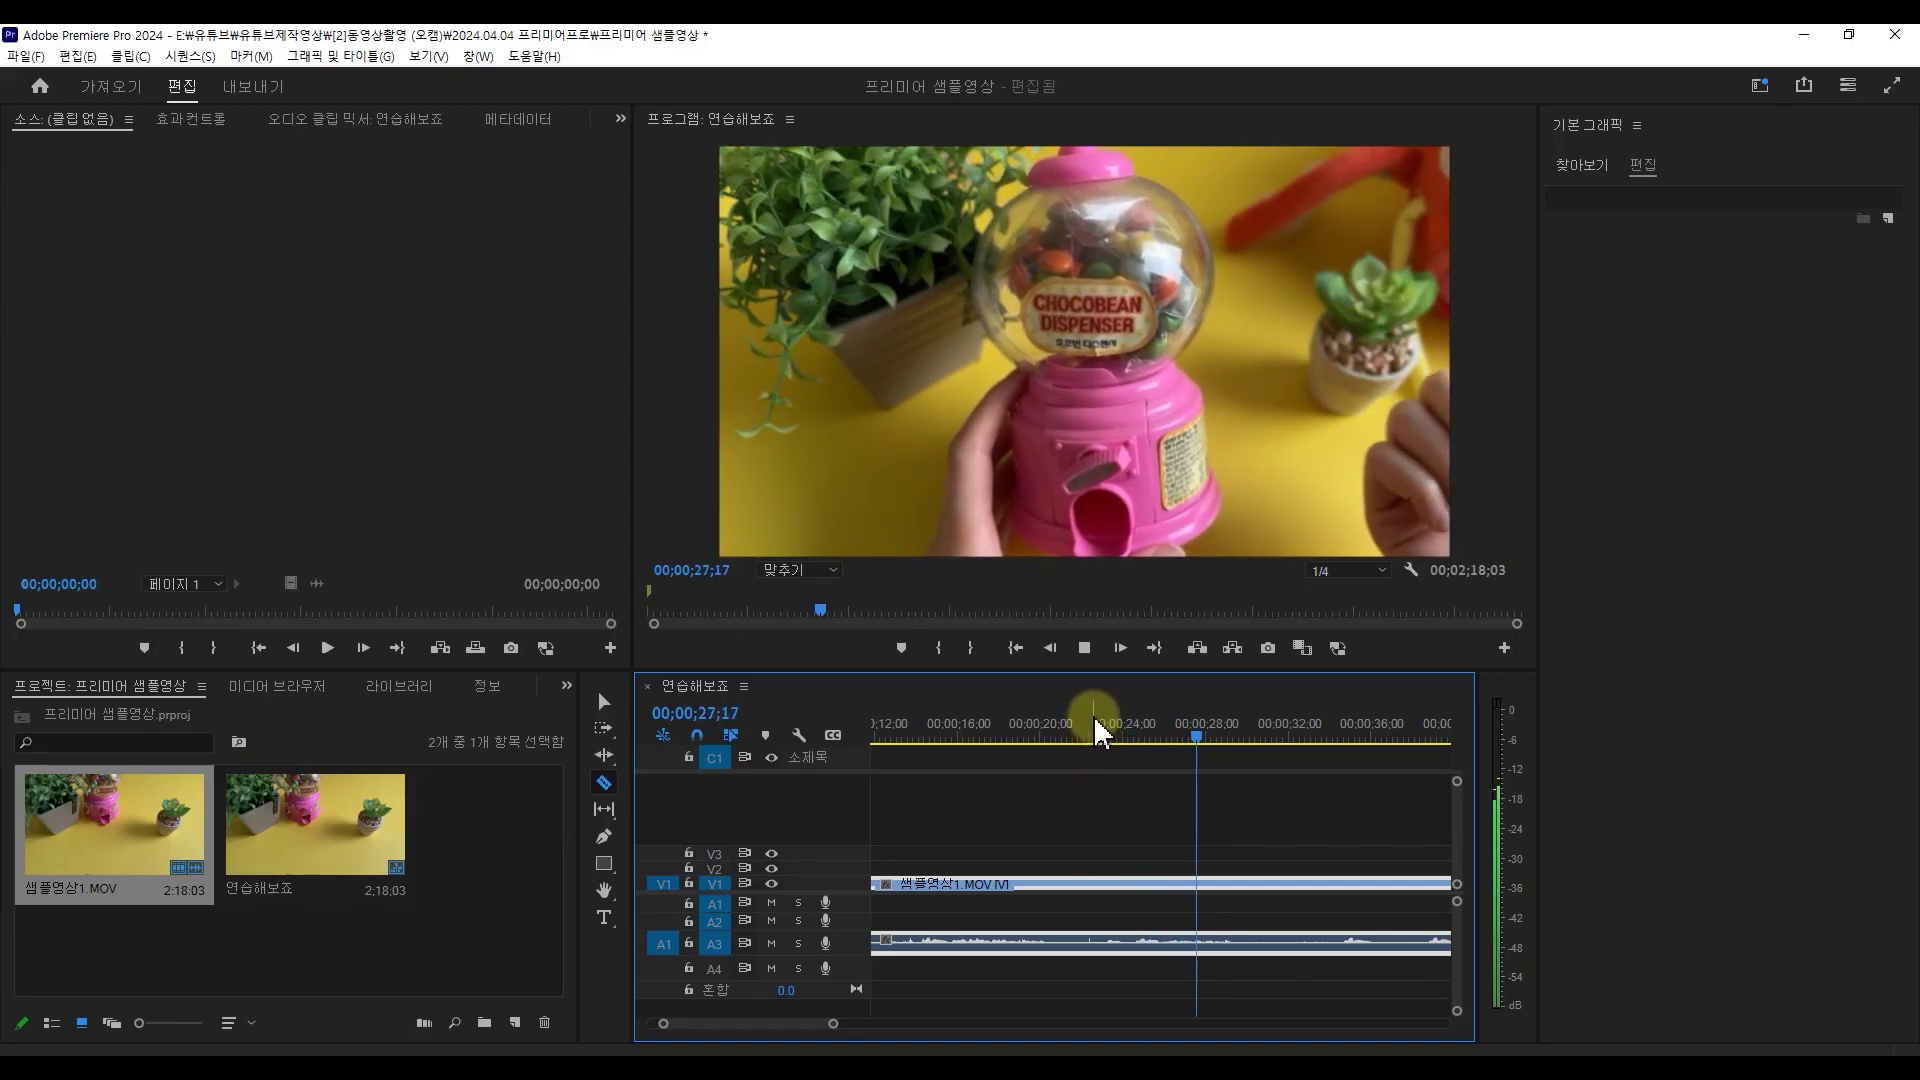
{"action": "key", "text": "space"}
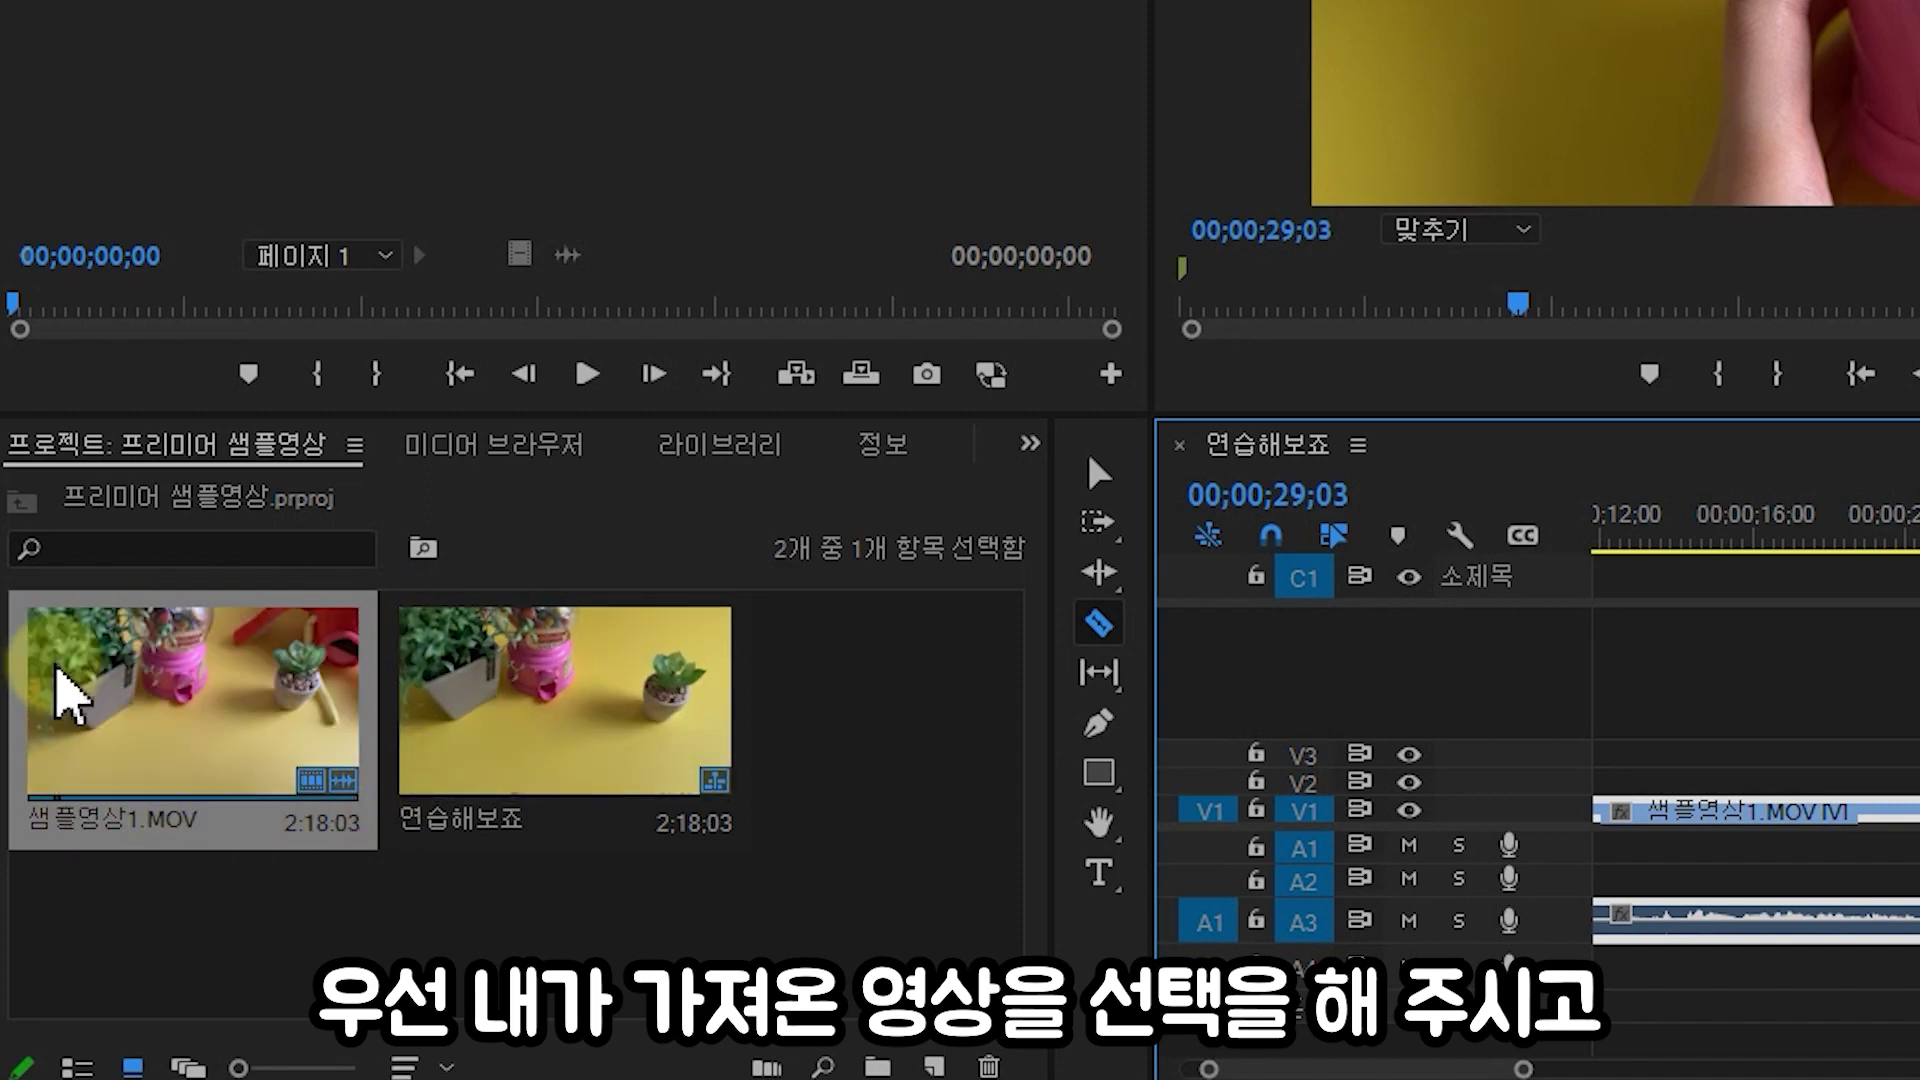
- Transcribe the source clip 샘플영상1.MOV in Korean (한국어) without separating speakers
{"action": "right_click", "coordinate": [180, 836]}
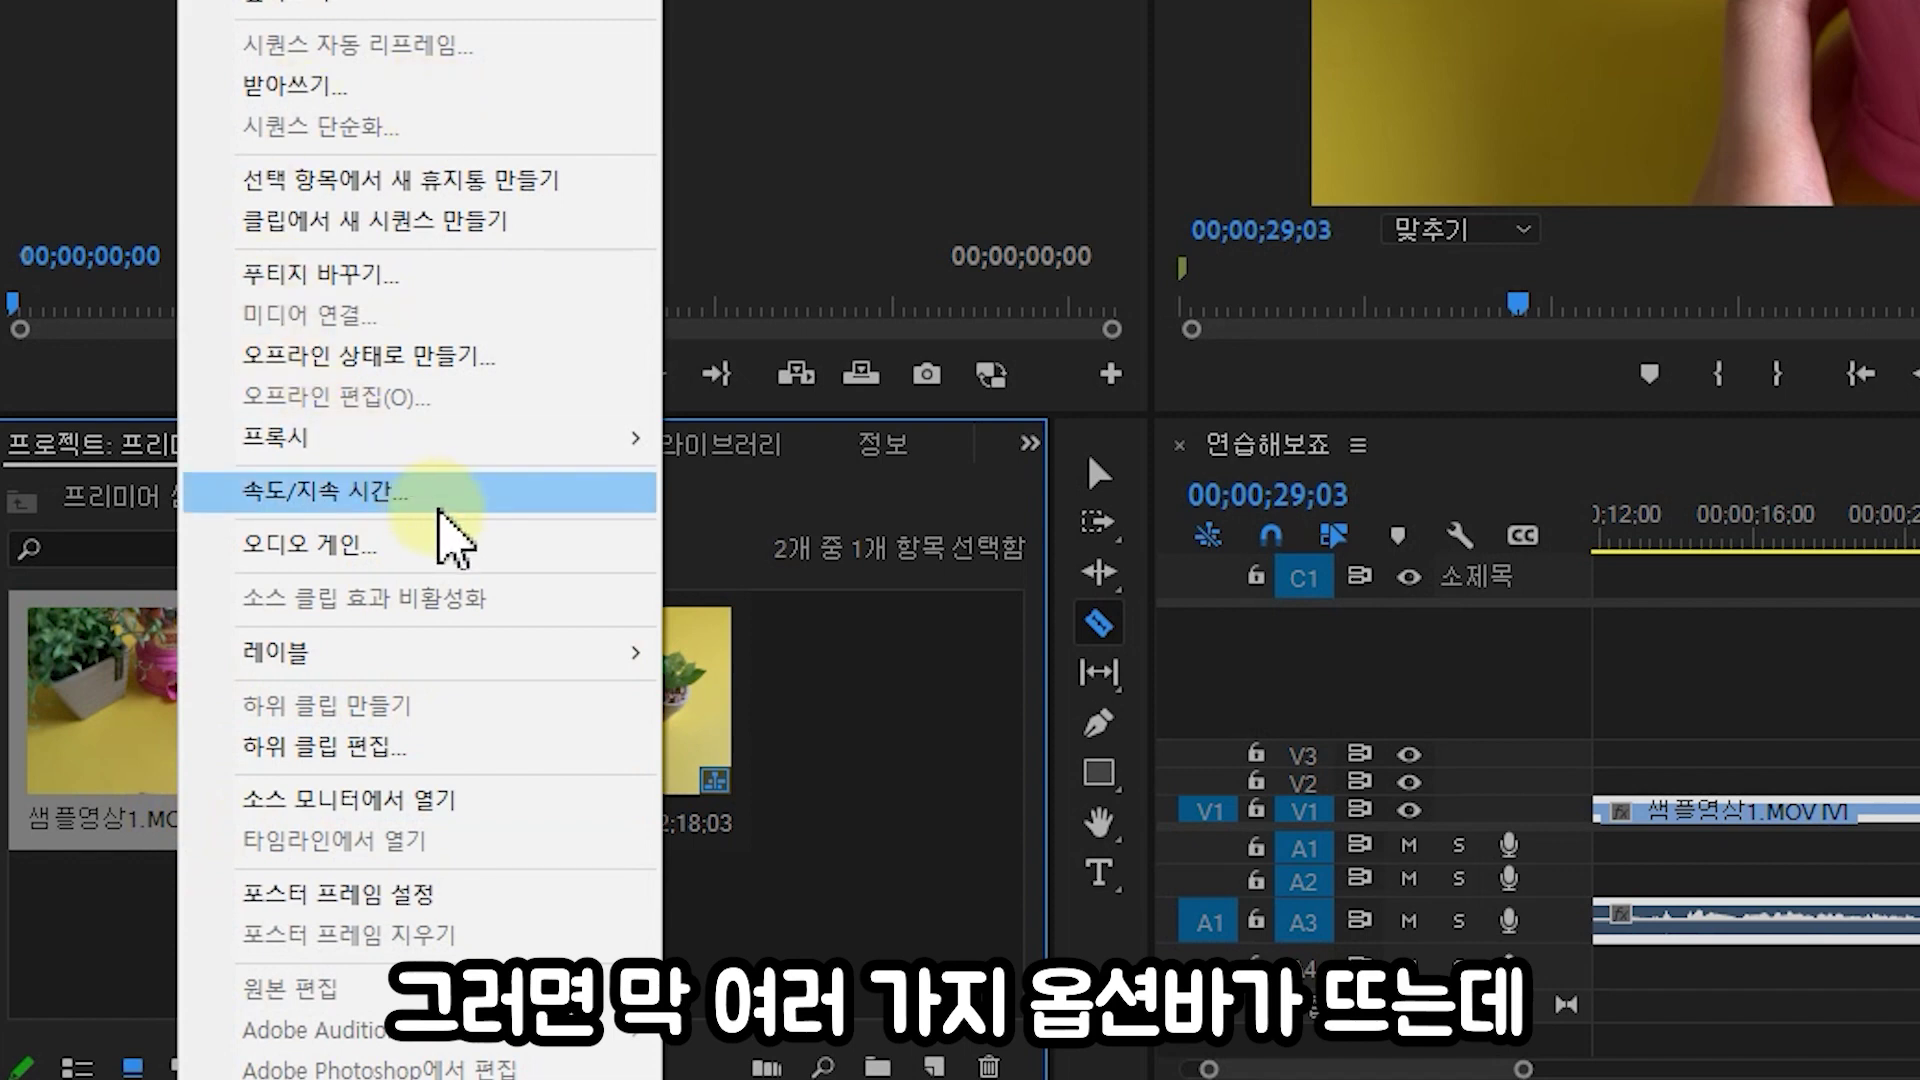
{"action": "left_click", "coordinate": [476, 99]}
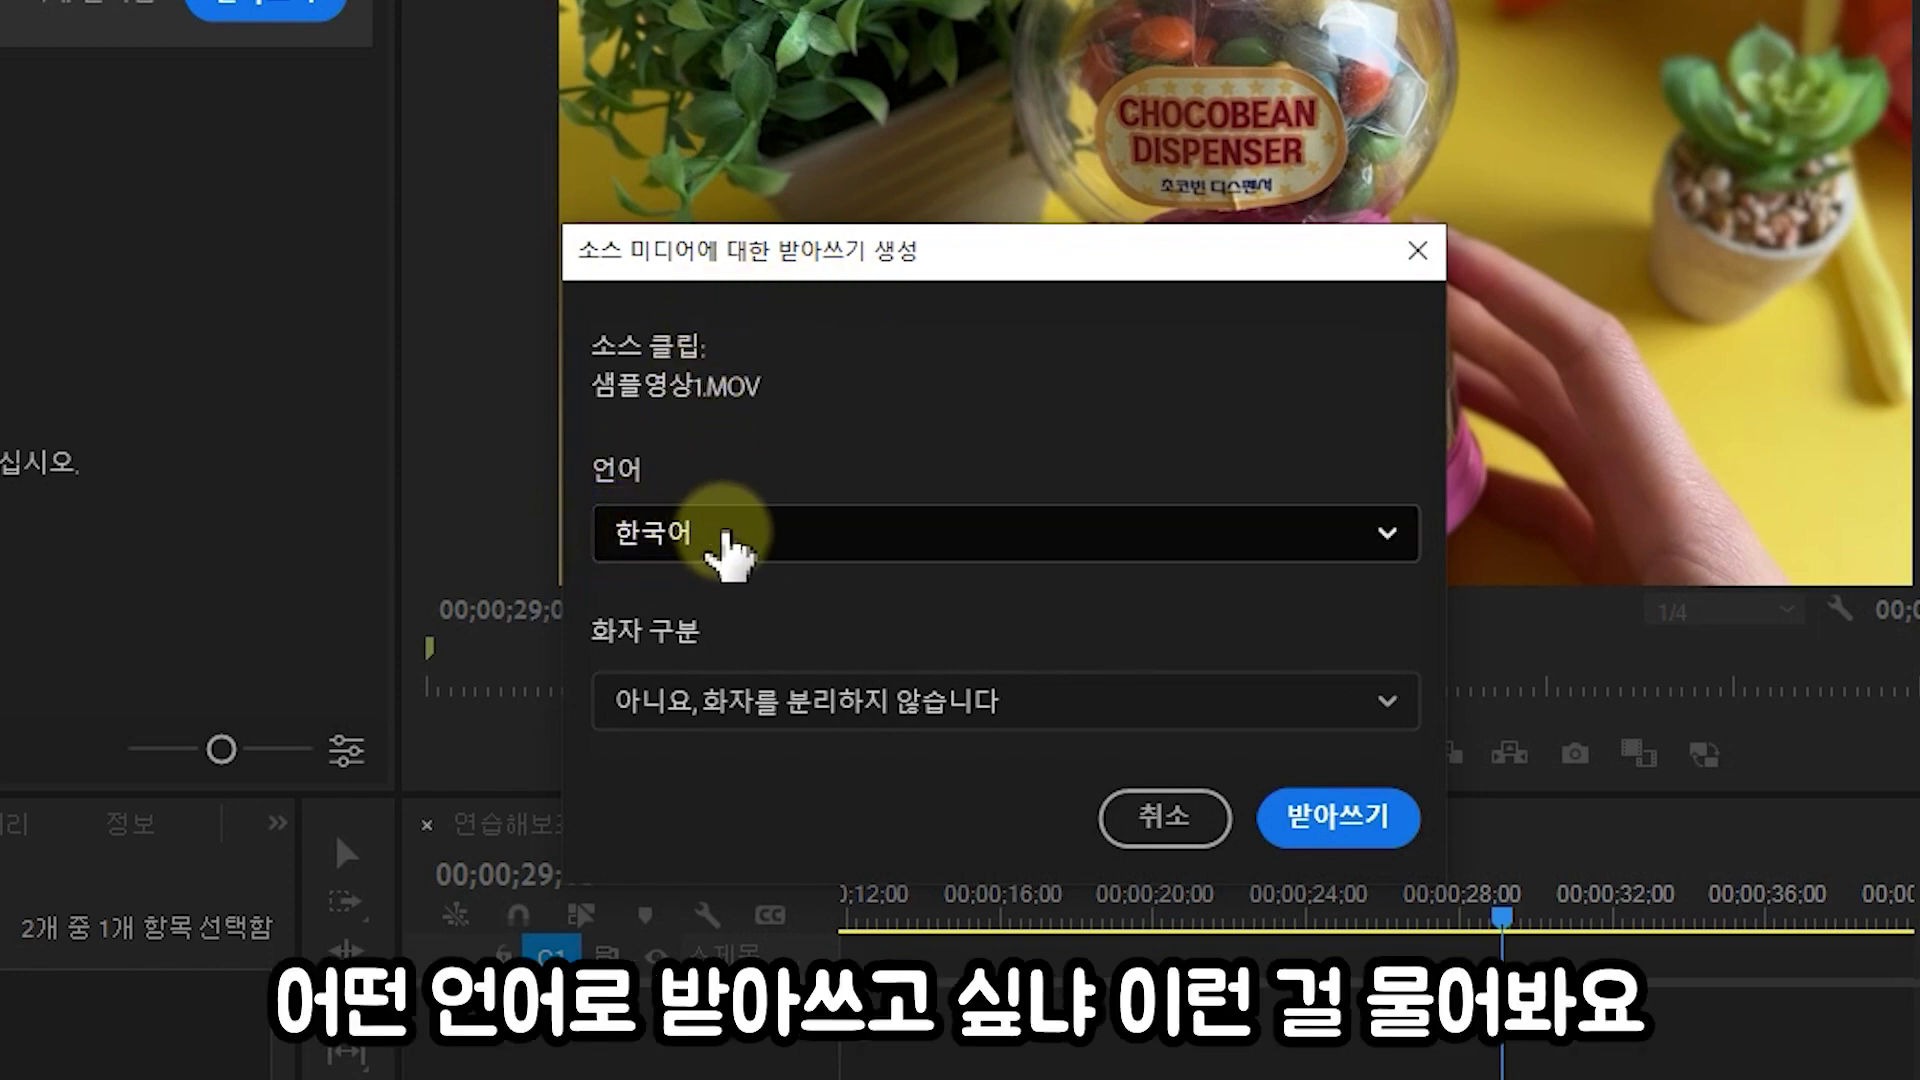
{"action": "left_click", "coordinate": [879, 538]}
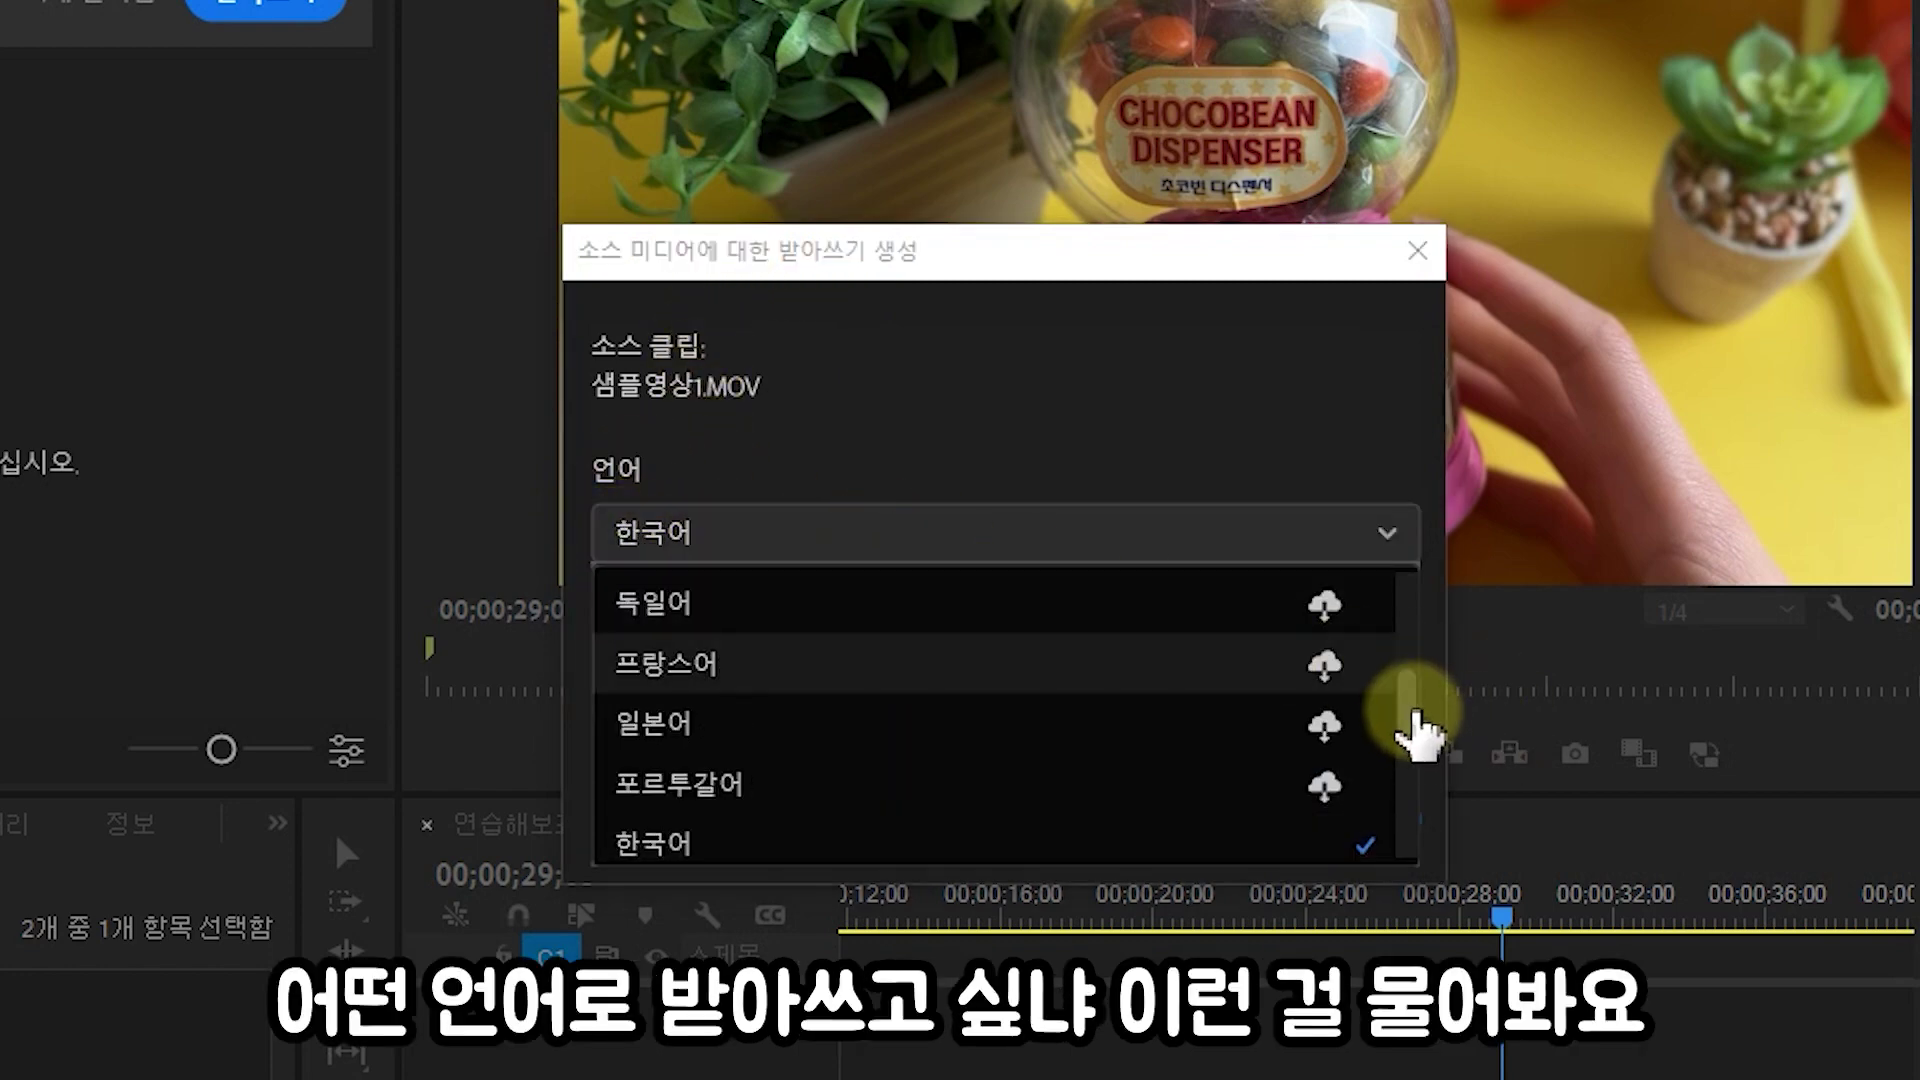
{"action": "left_click_drag", "start_coordinate": [1414, 720], "coordinate": [1421, 752]}
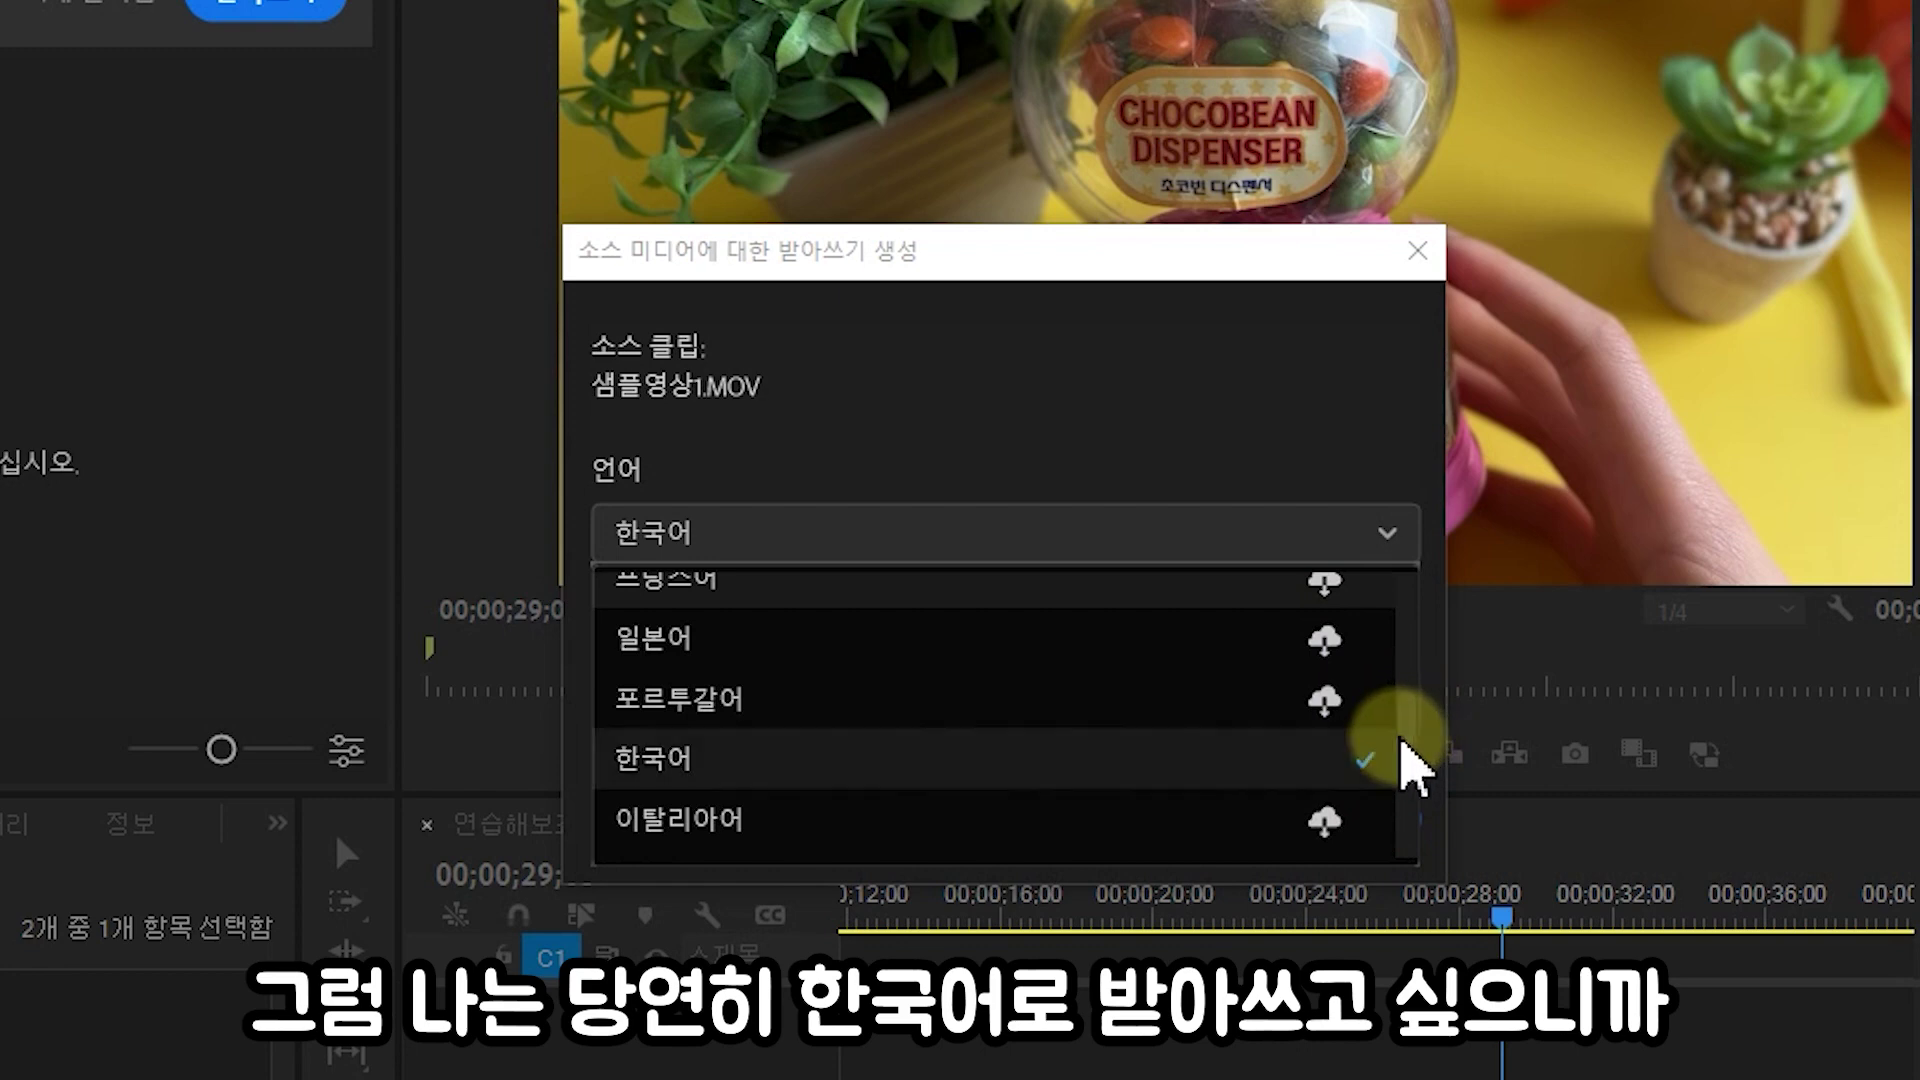
{"action": "left_click", "coordinate": [1203, 762]}
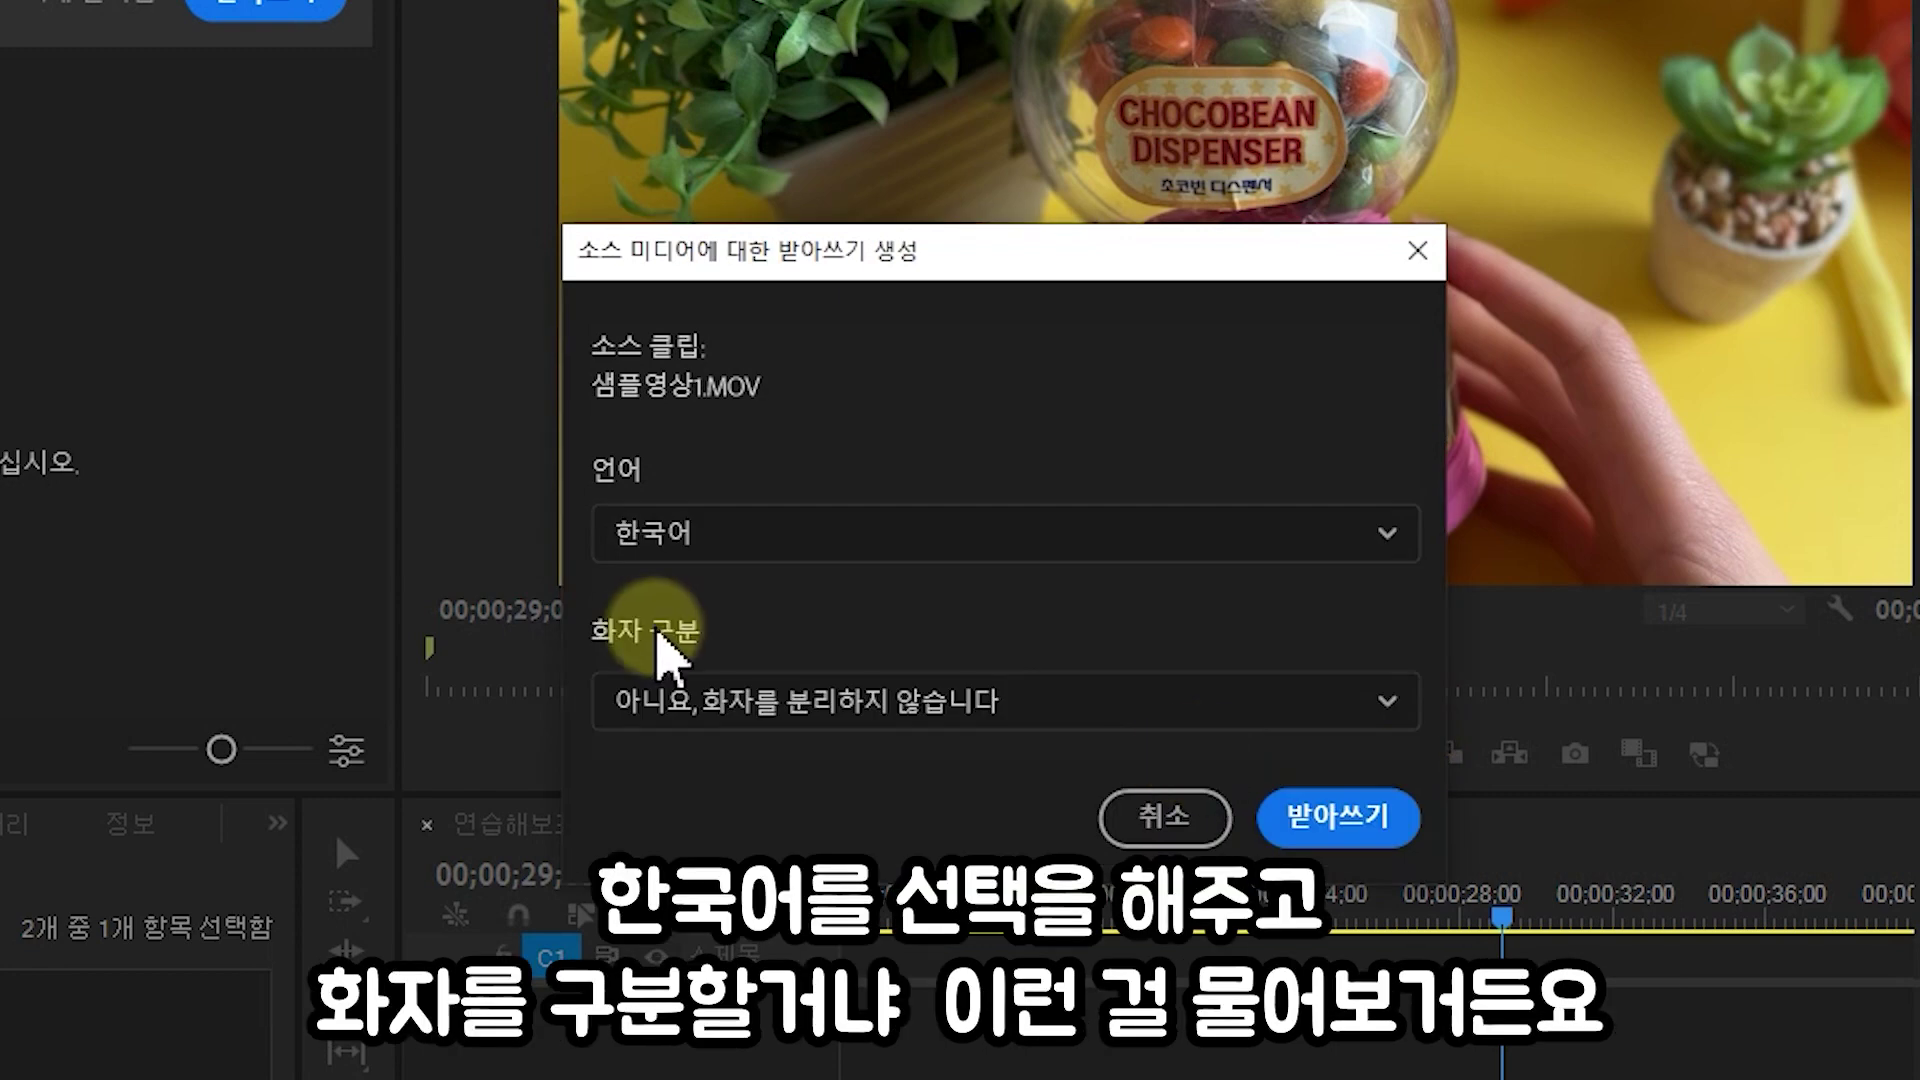
{"action": "left_click", "coordinate": [1100, 742]}
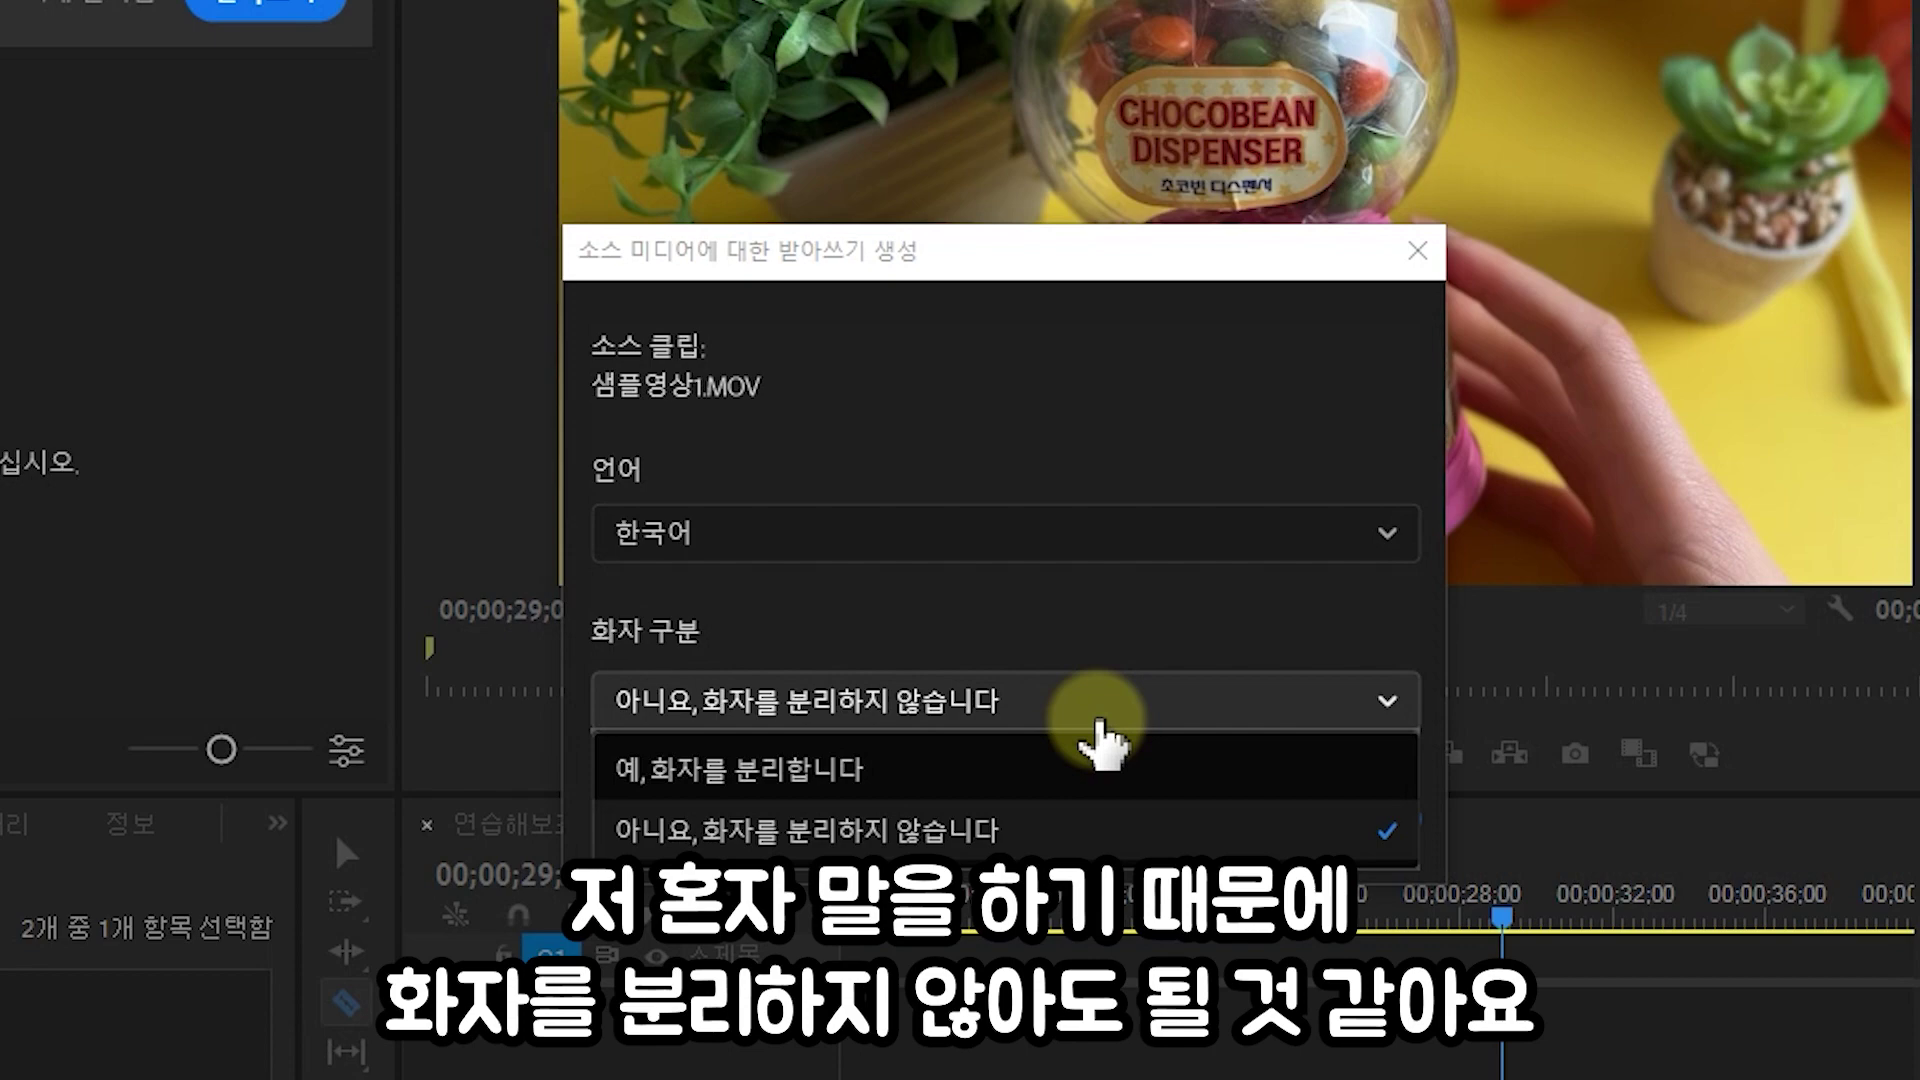
{"action": "left_click", "coordinate": [1154, 646]}
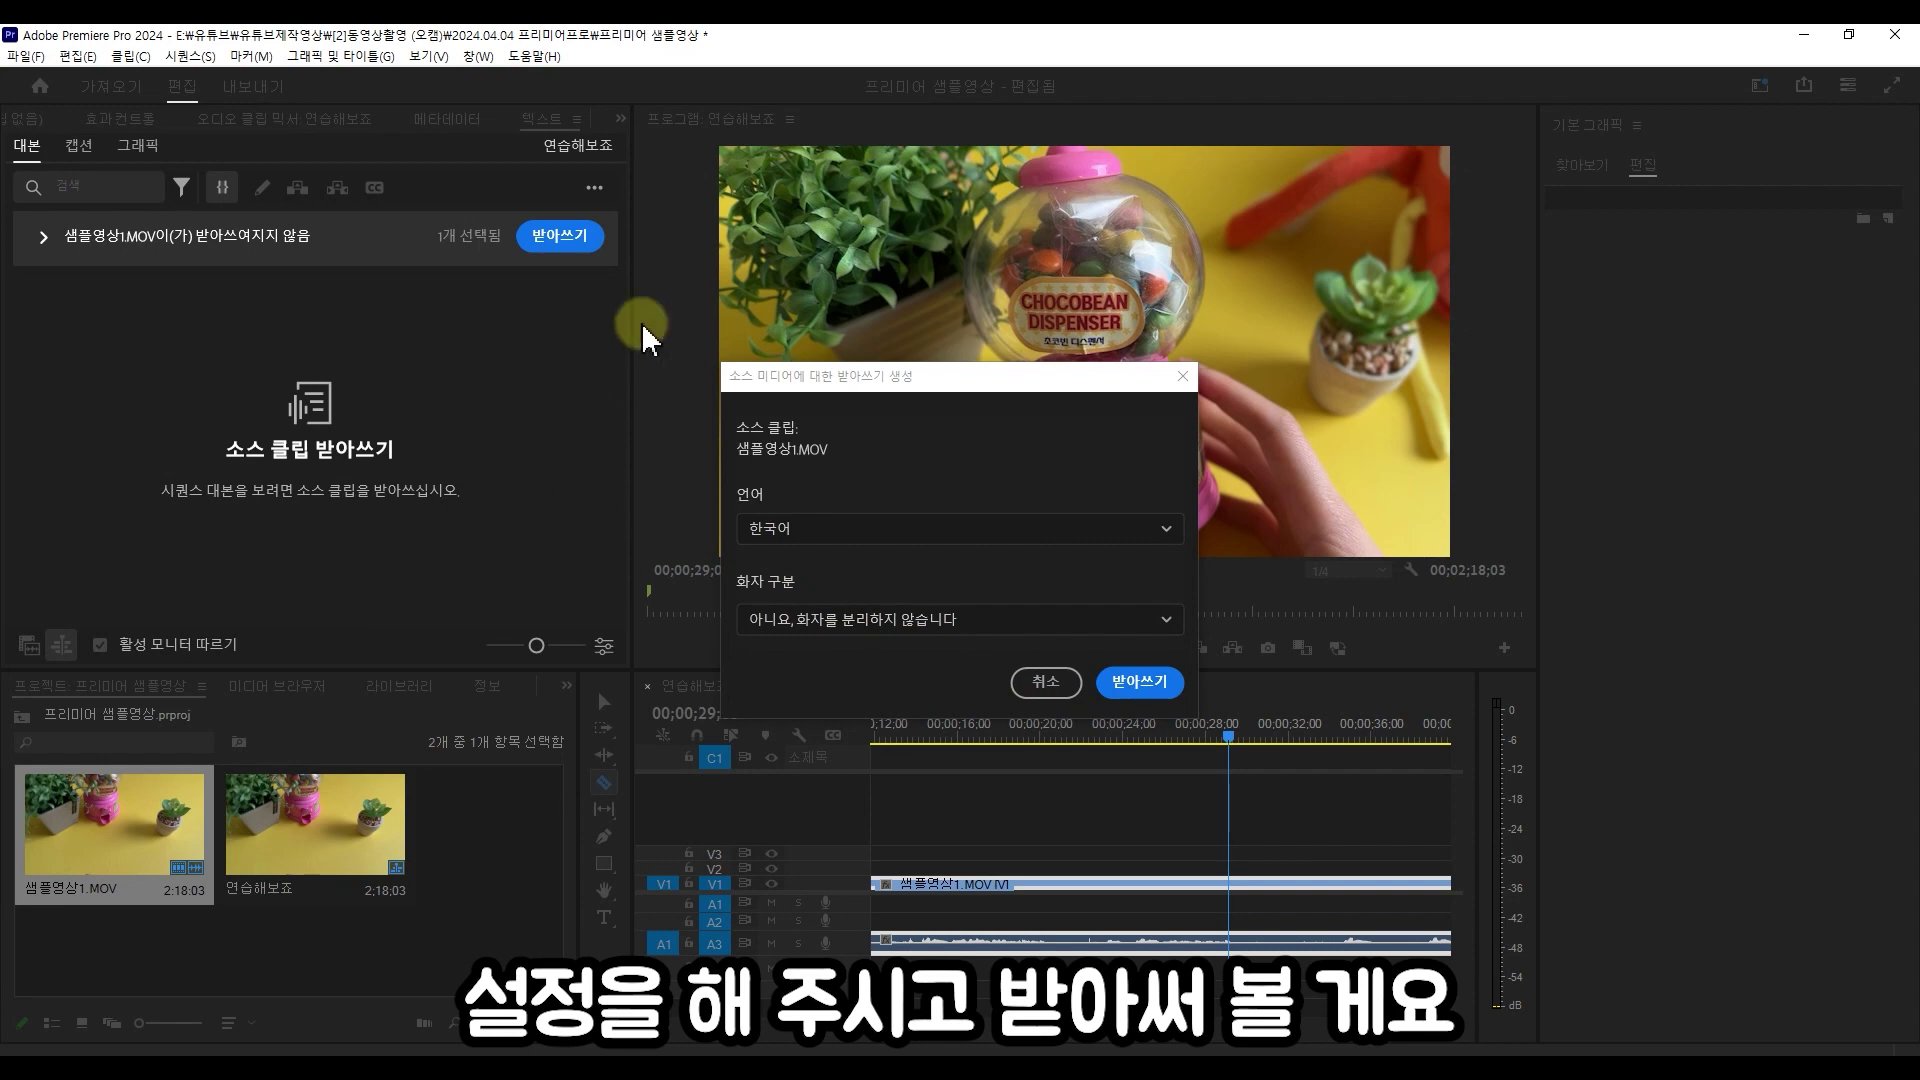
{"action": "left_click", "coordinate": [1165, 706]}
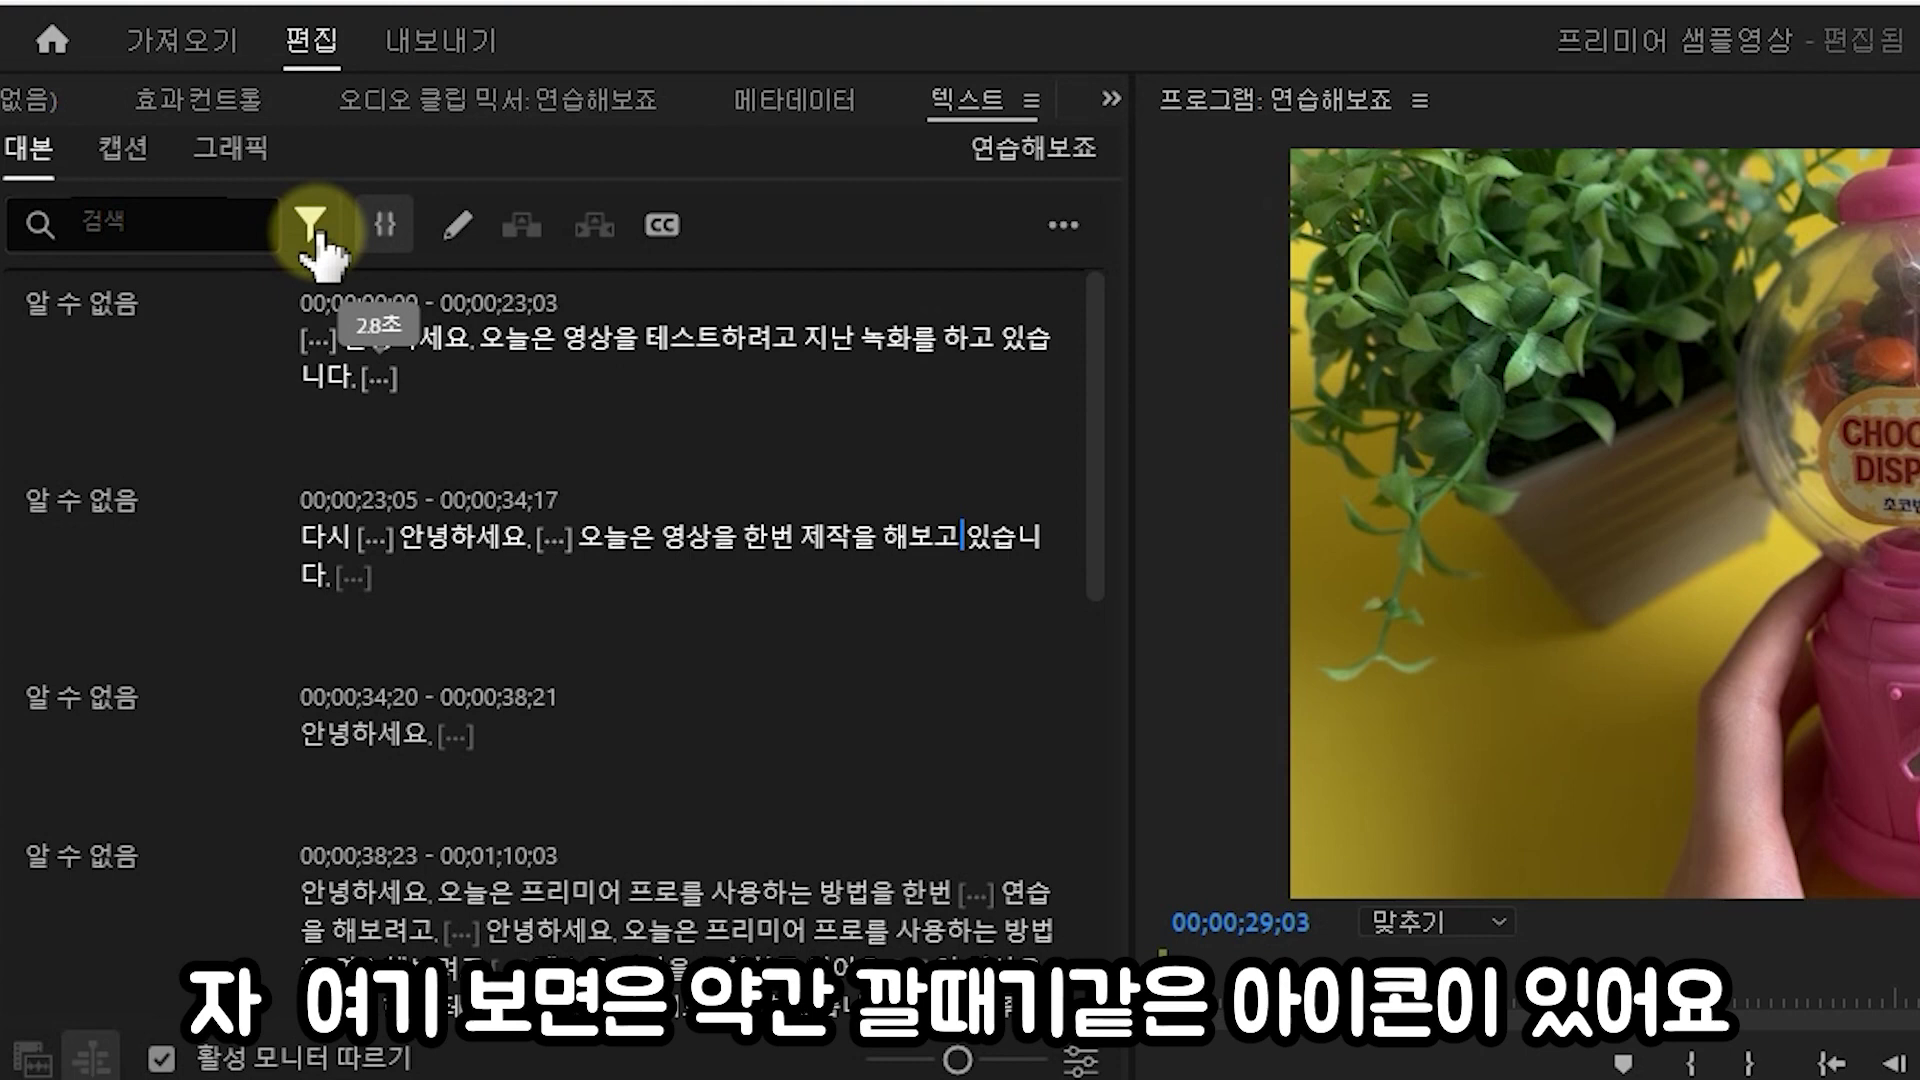
- Filter the transcript by pauses (말 멈춤), delete all of them with the 추출 option, and return the playhead to the sequence start
{"action": "left_click", "coordinate": [311, 228]}
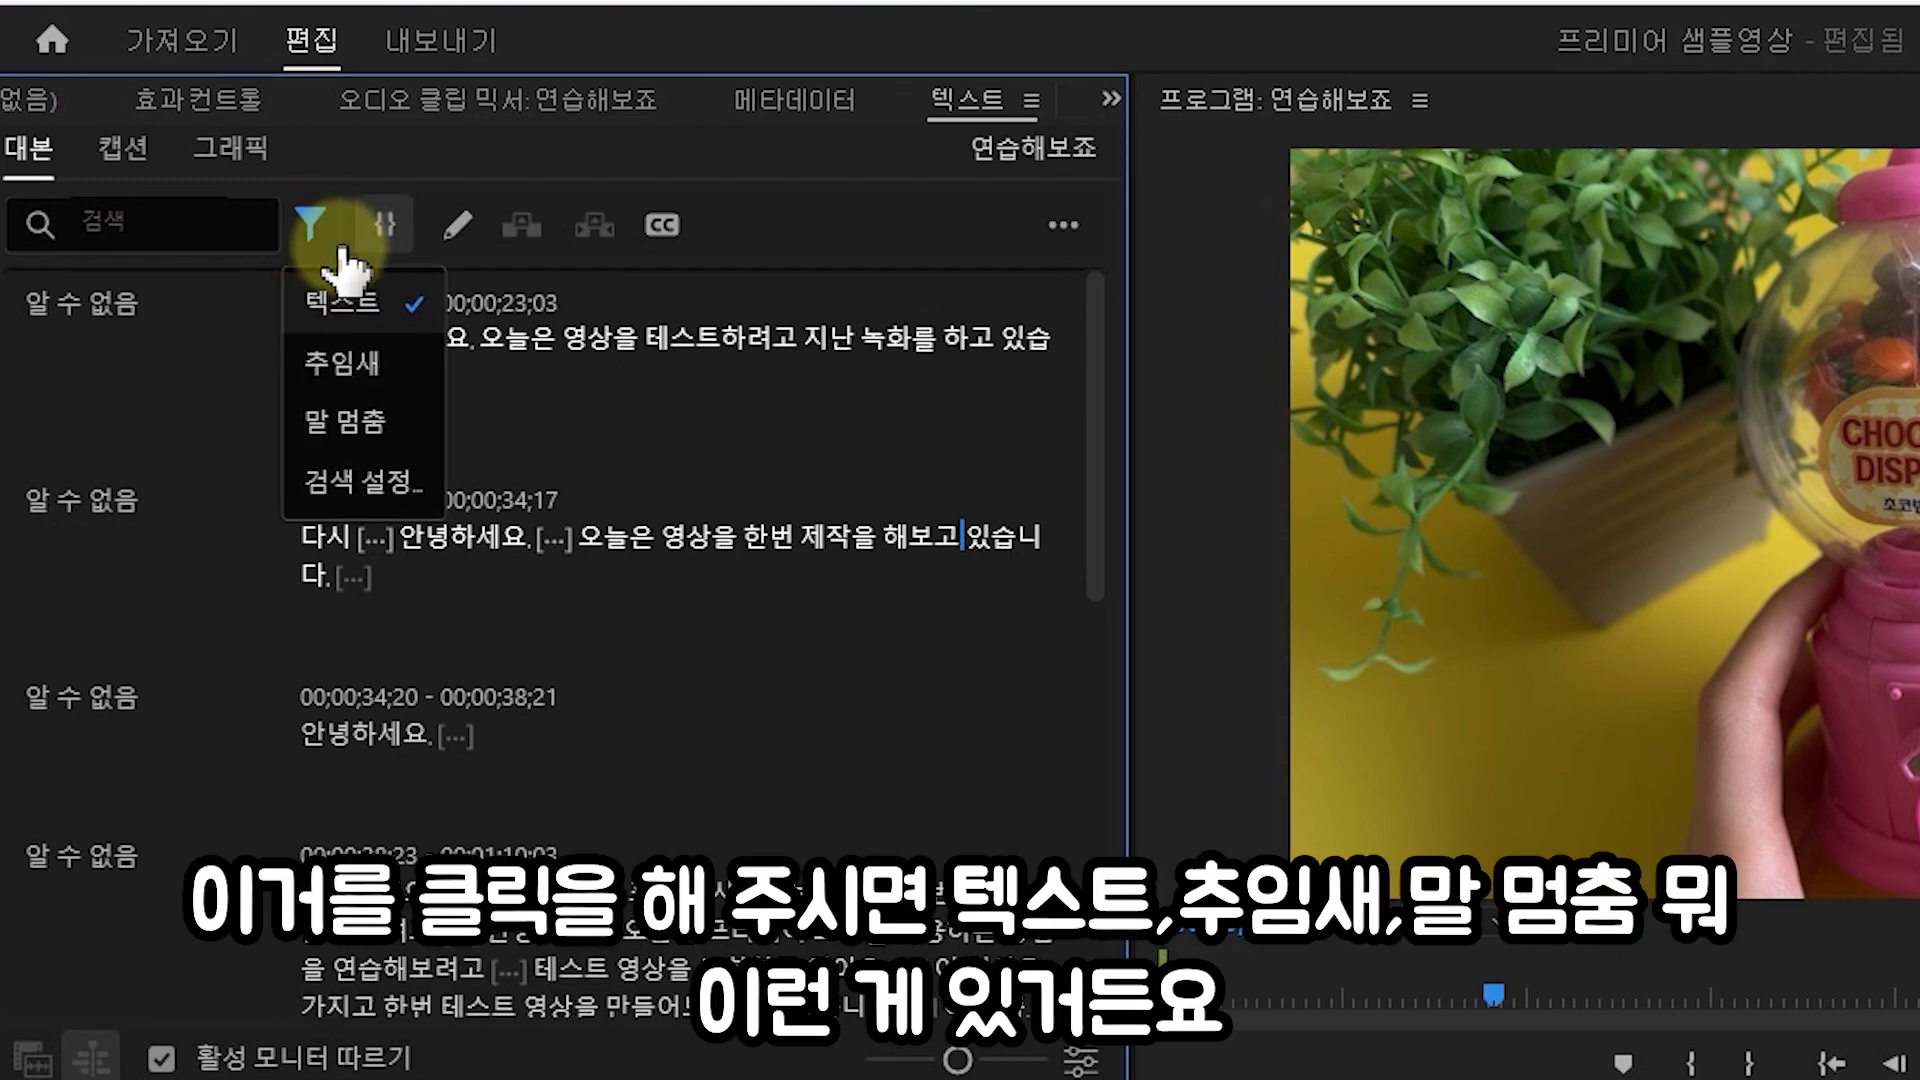
{"action": "left_click", "coordinate": [398, 447]}
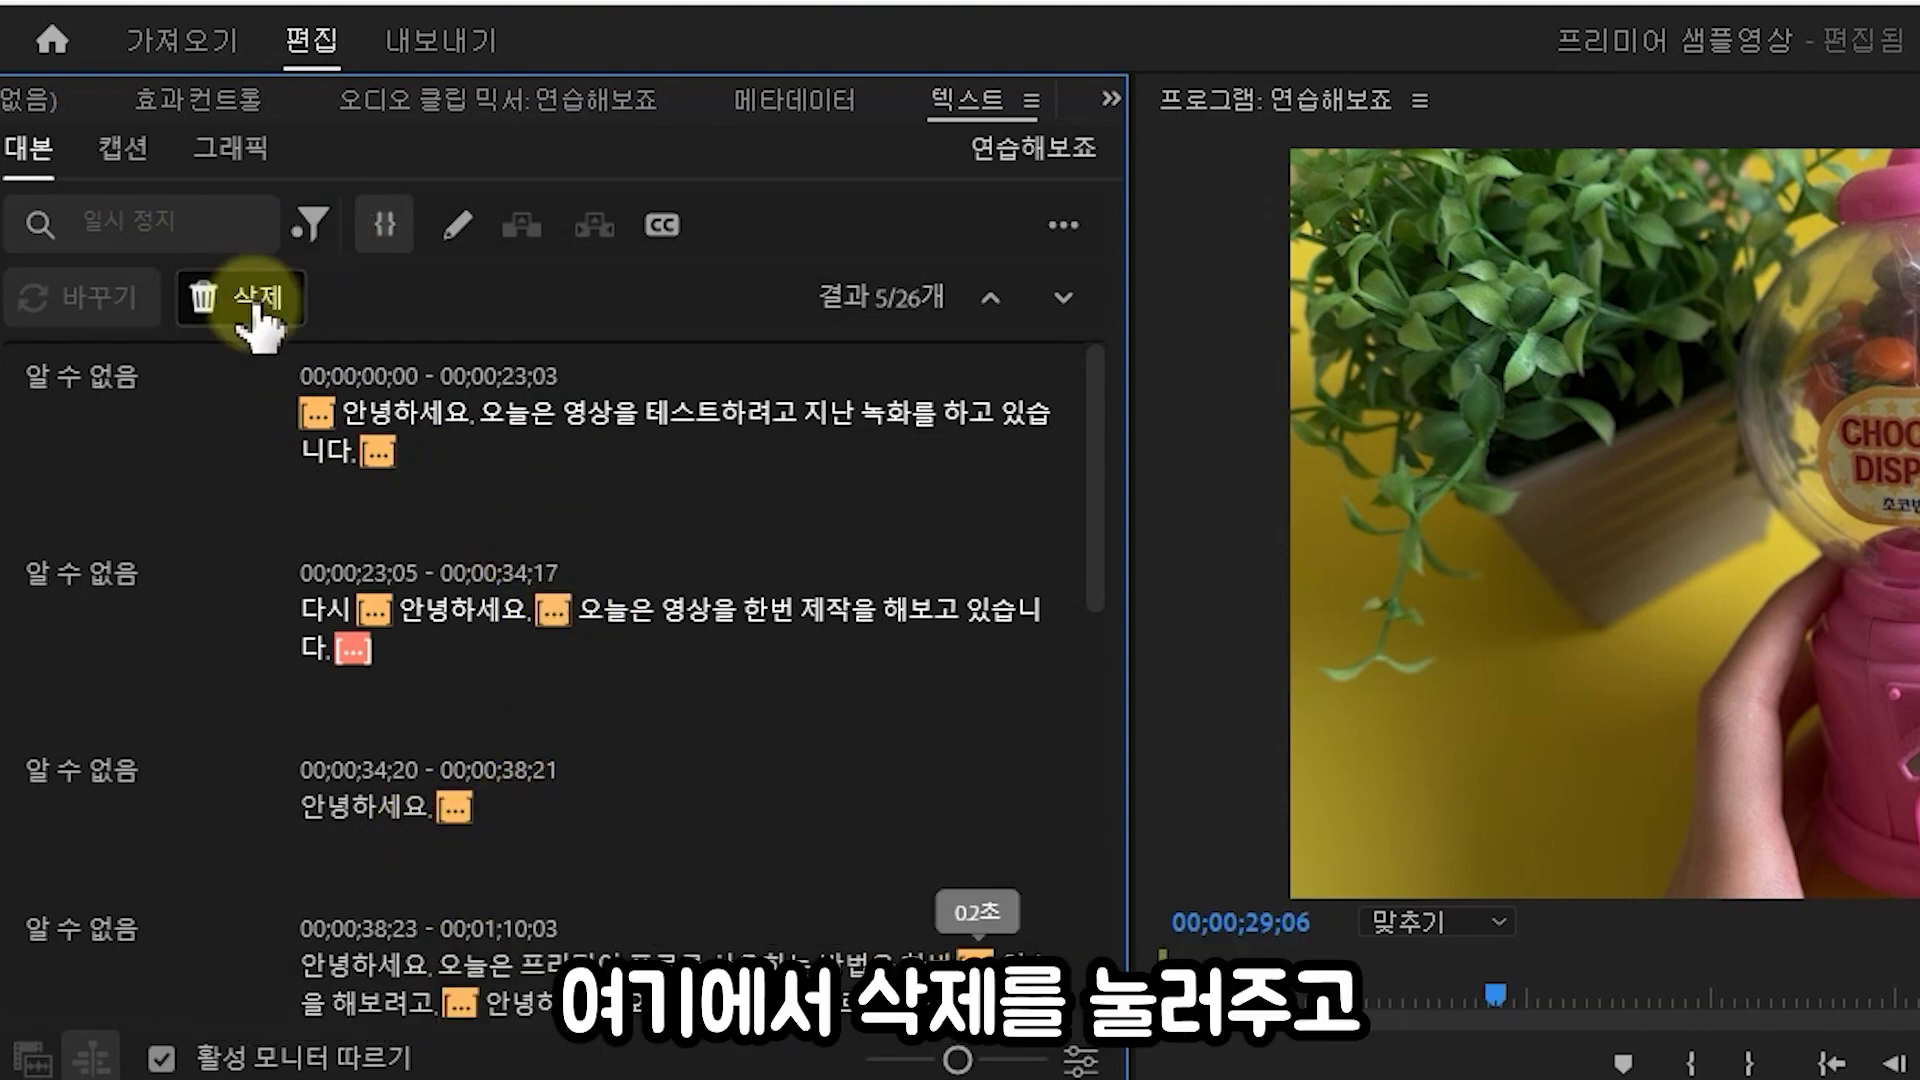
{"action": "left_click", "coordinate": [258, 308]}
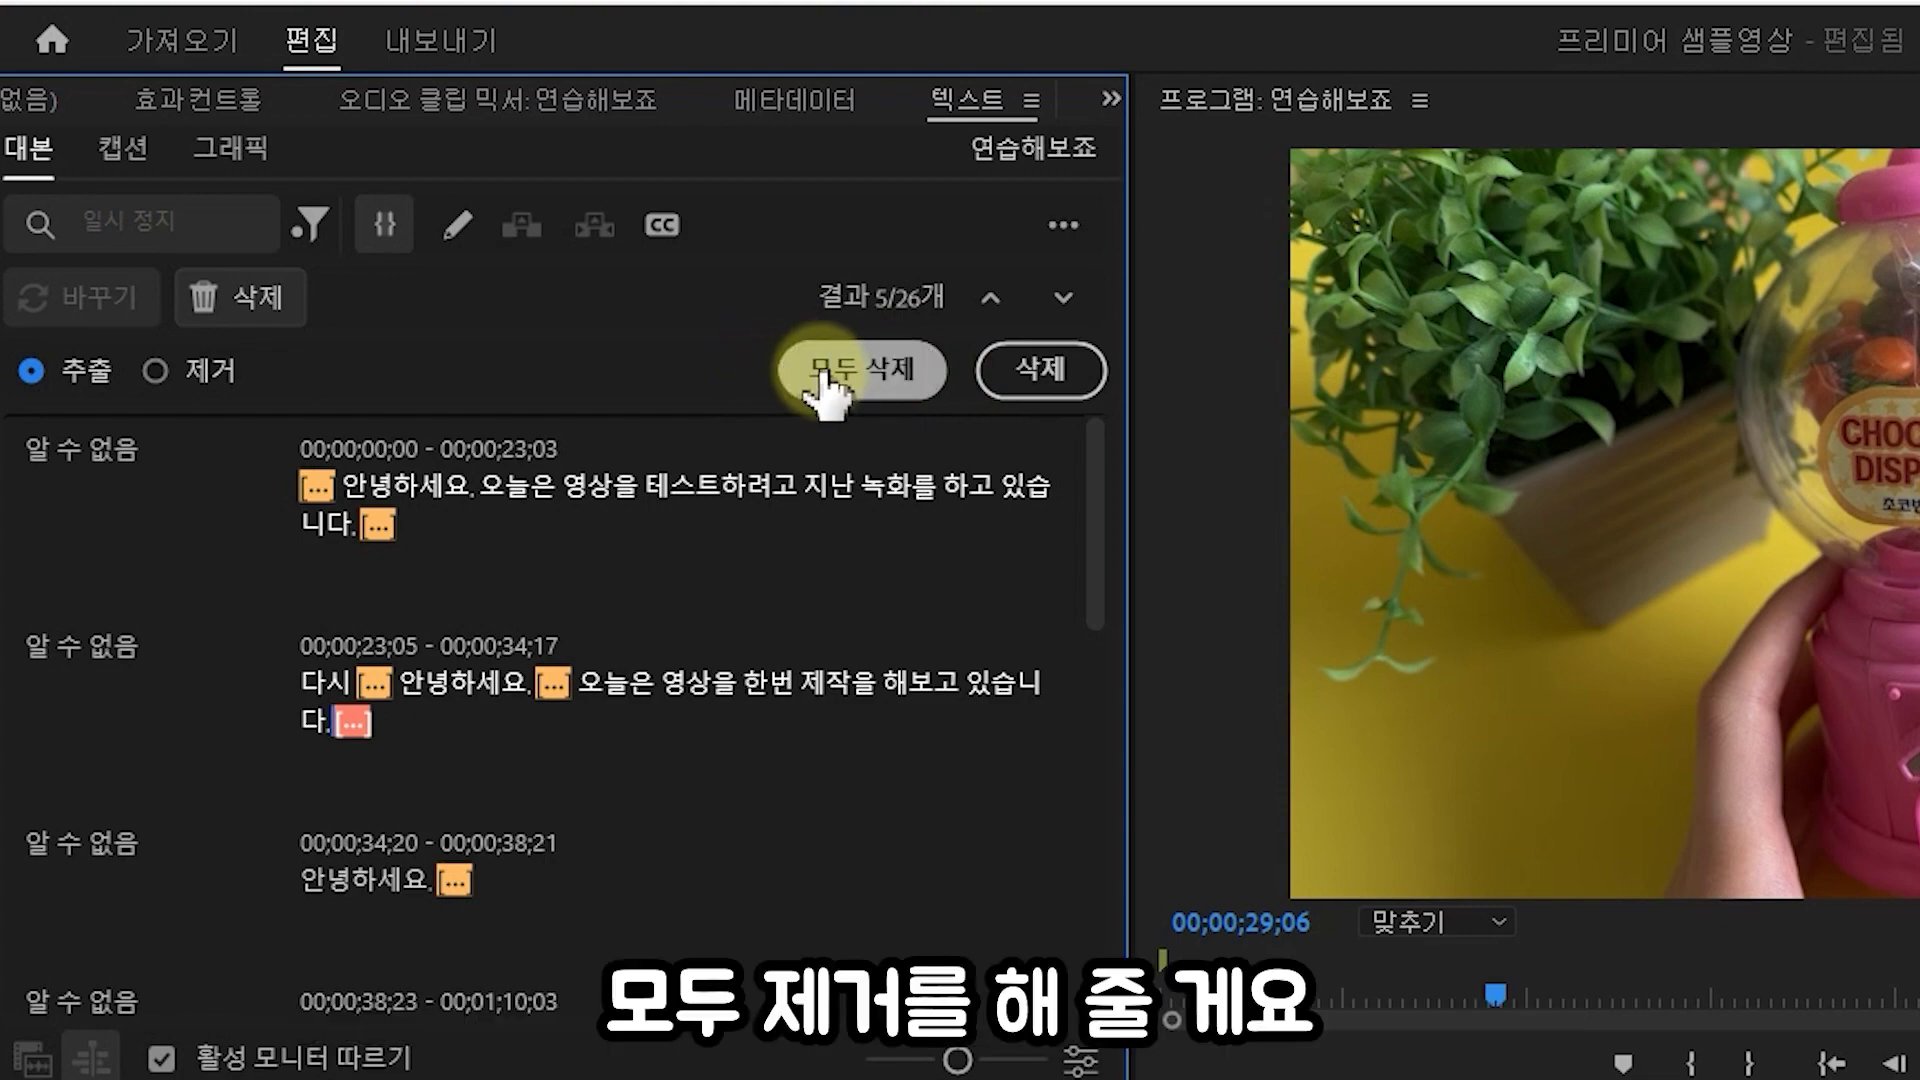
{"action": "left_click", "coordinate": [822, 378]}
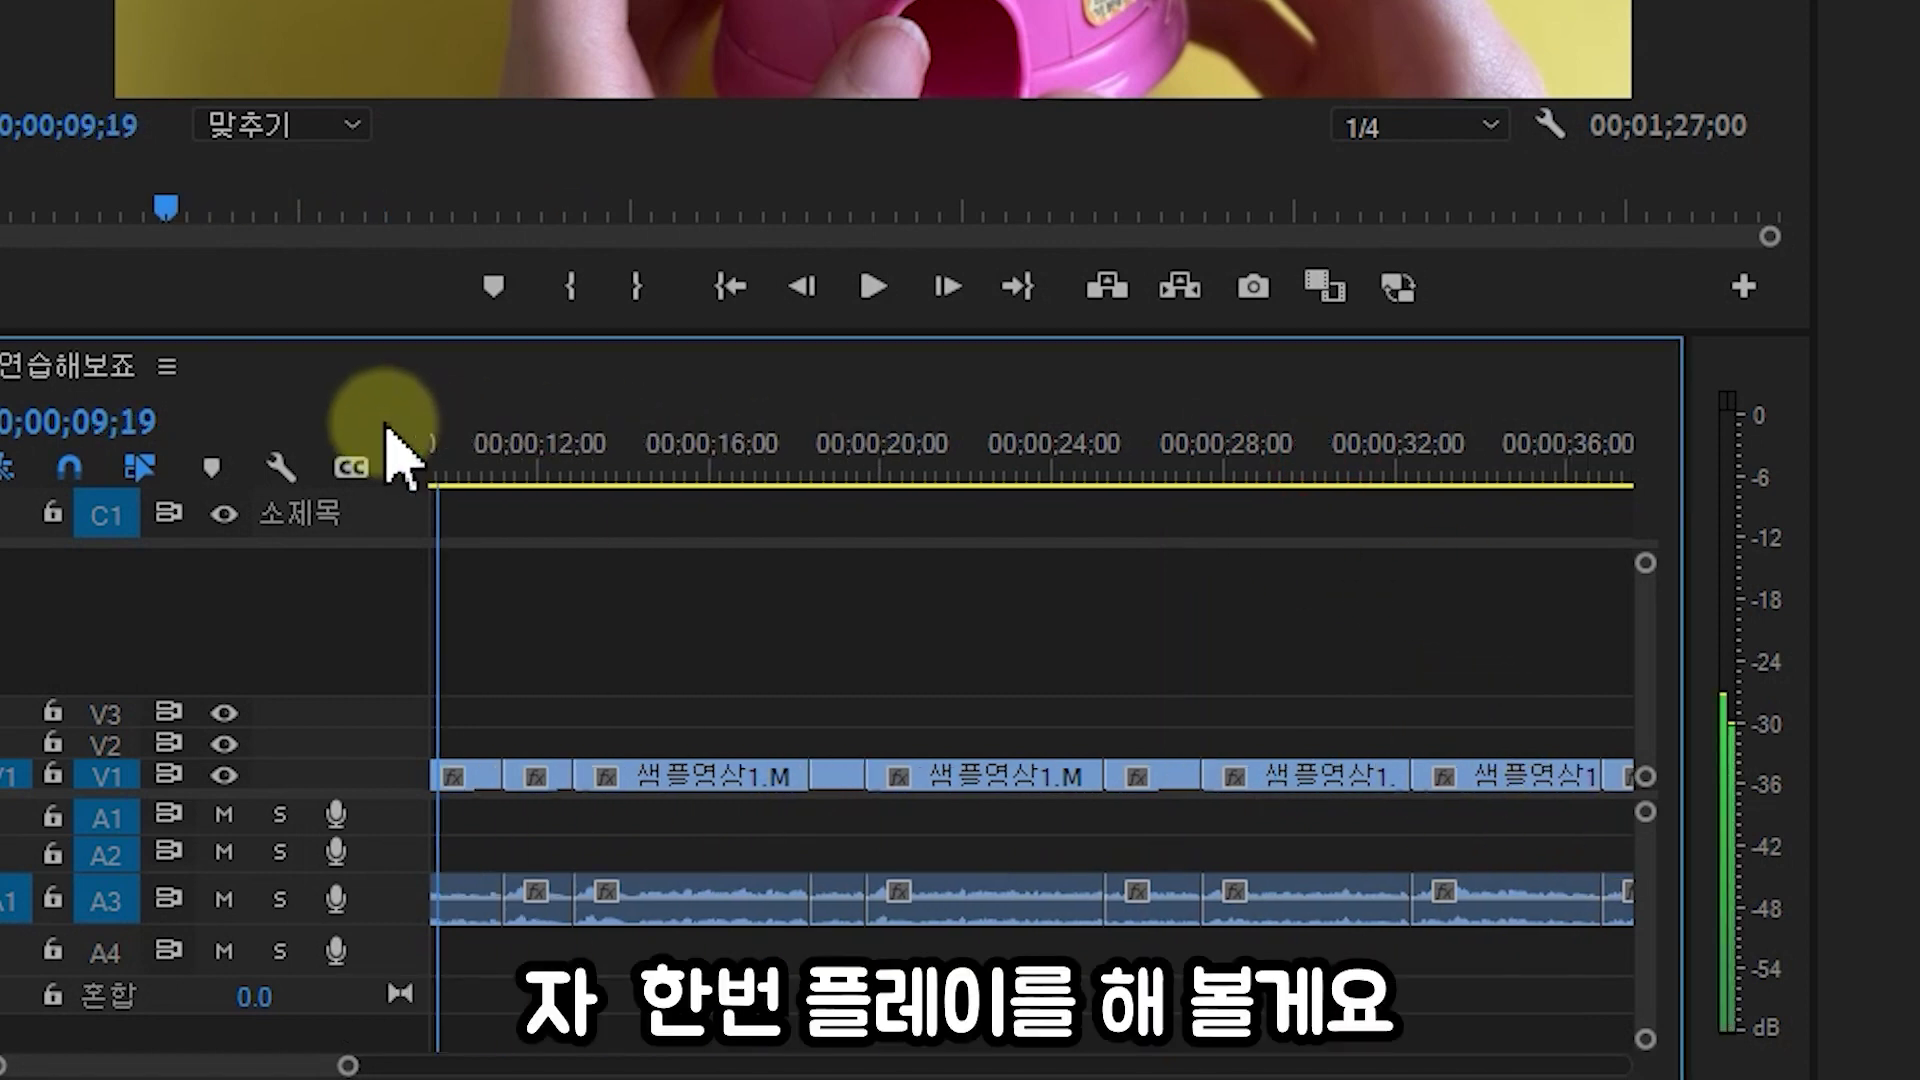
{"action": "key", "text": "Home"}
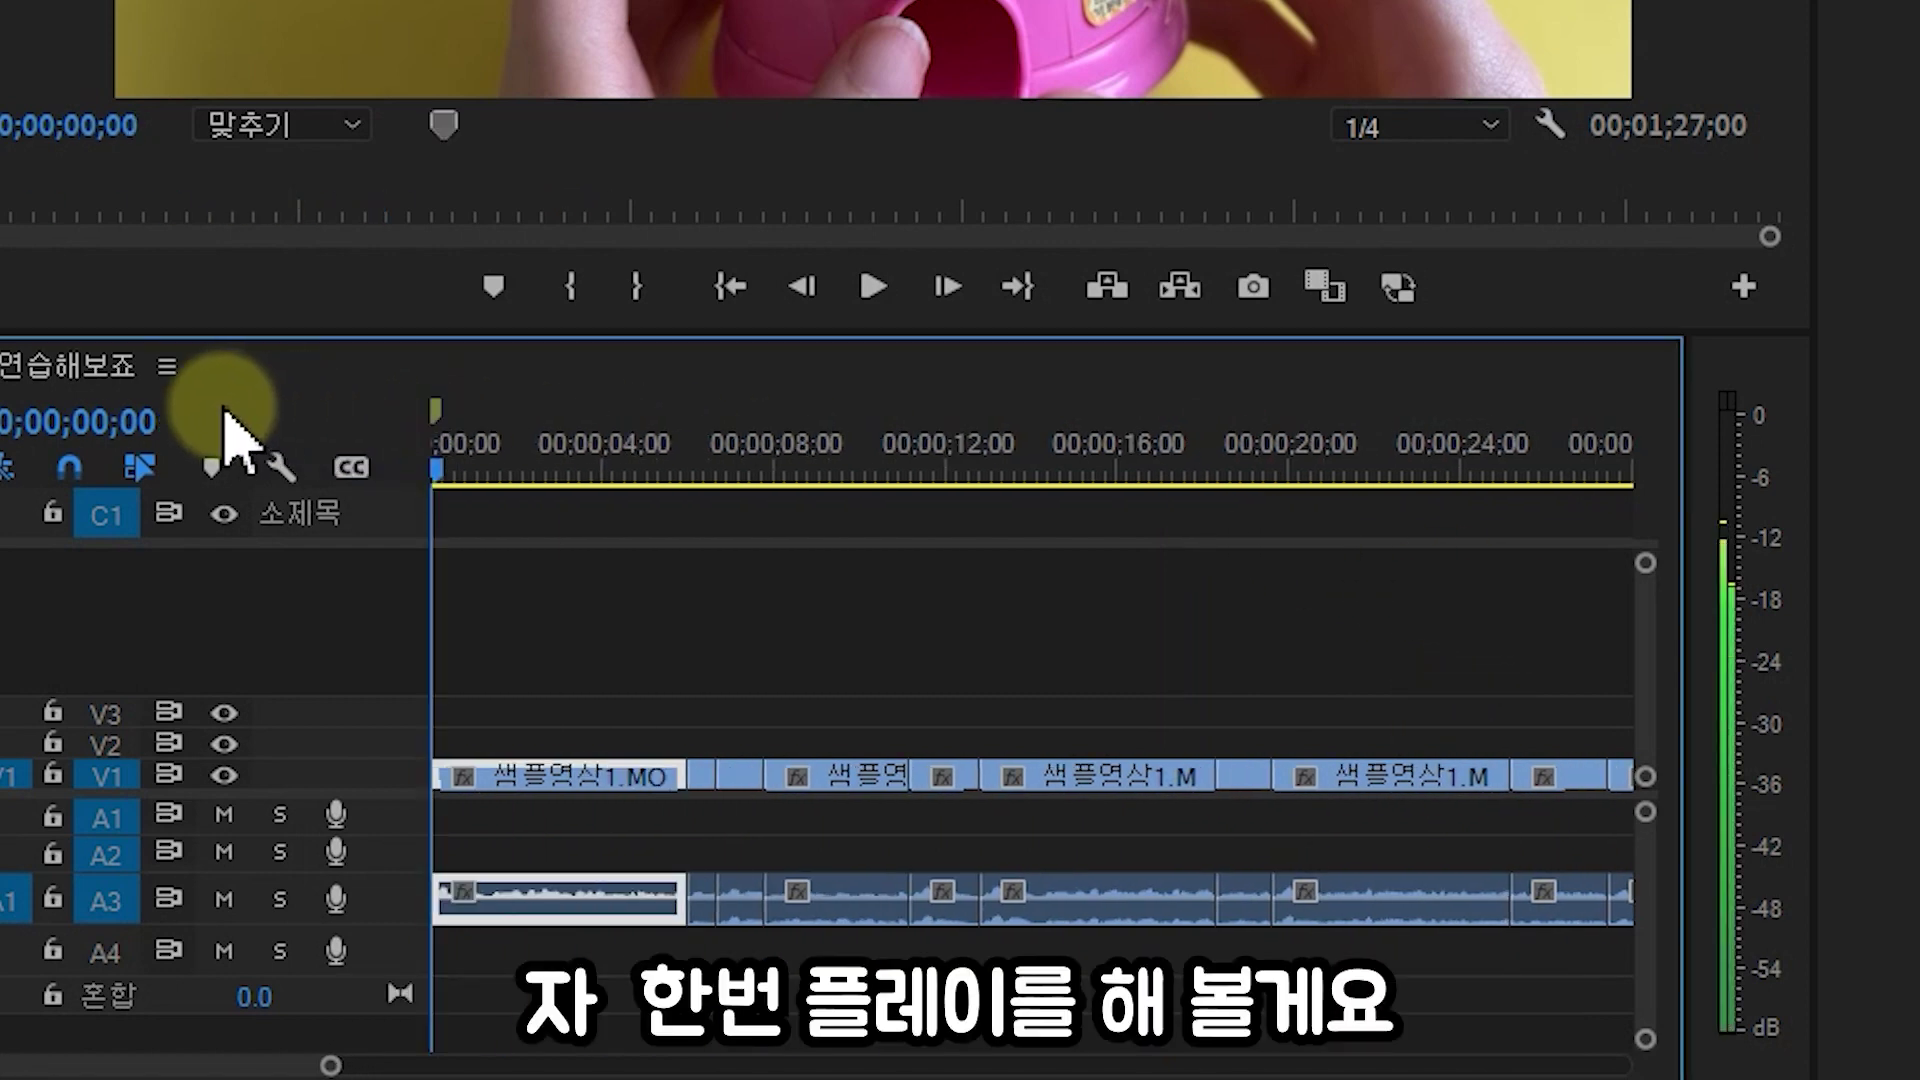
- Play the opening takes and, using the Selection tool, delete the three clips between 00;00;06;00 and 00;00;11;06, leaving a gap
{"action": "key", "text": "space"}
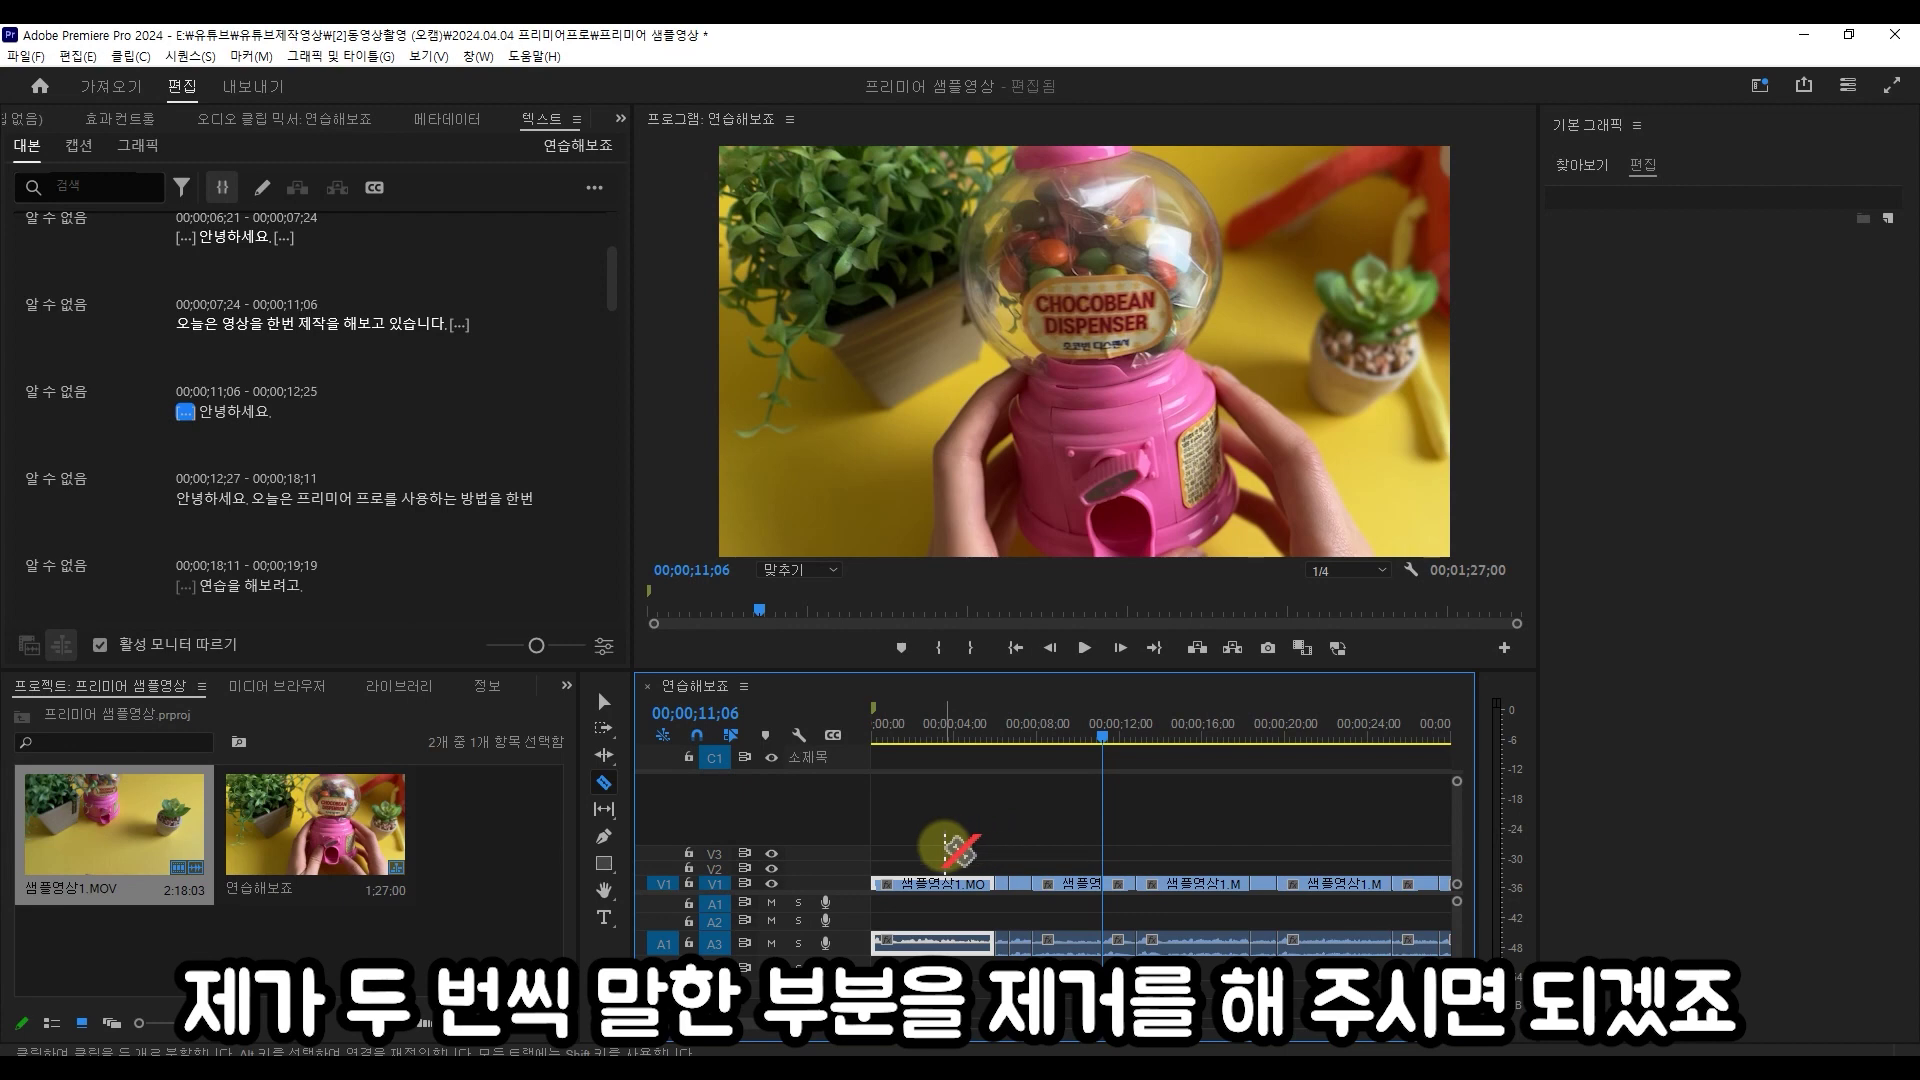
{"action": "left_click", "coordinate": [603, 701]}
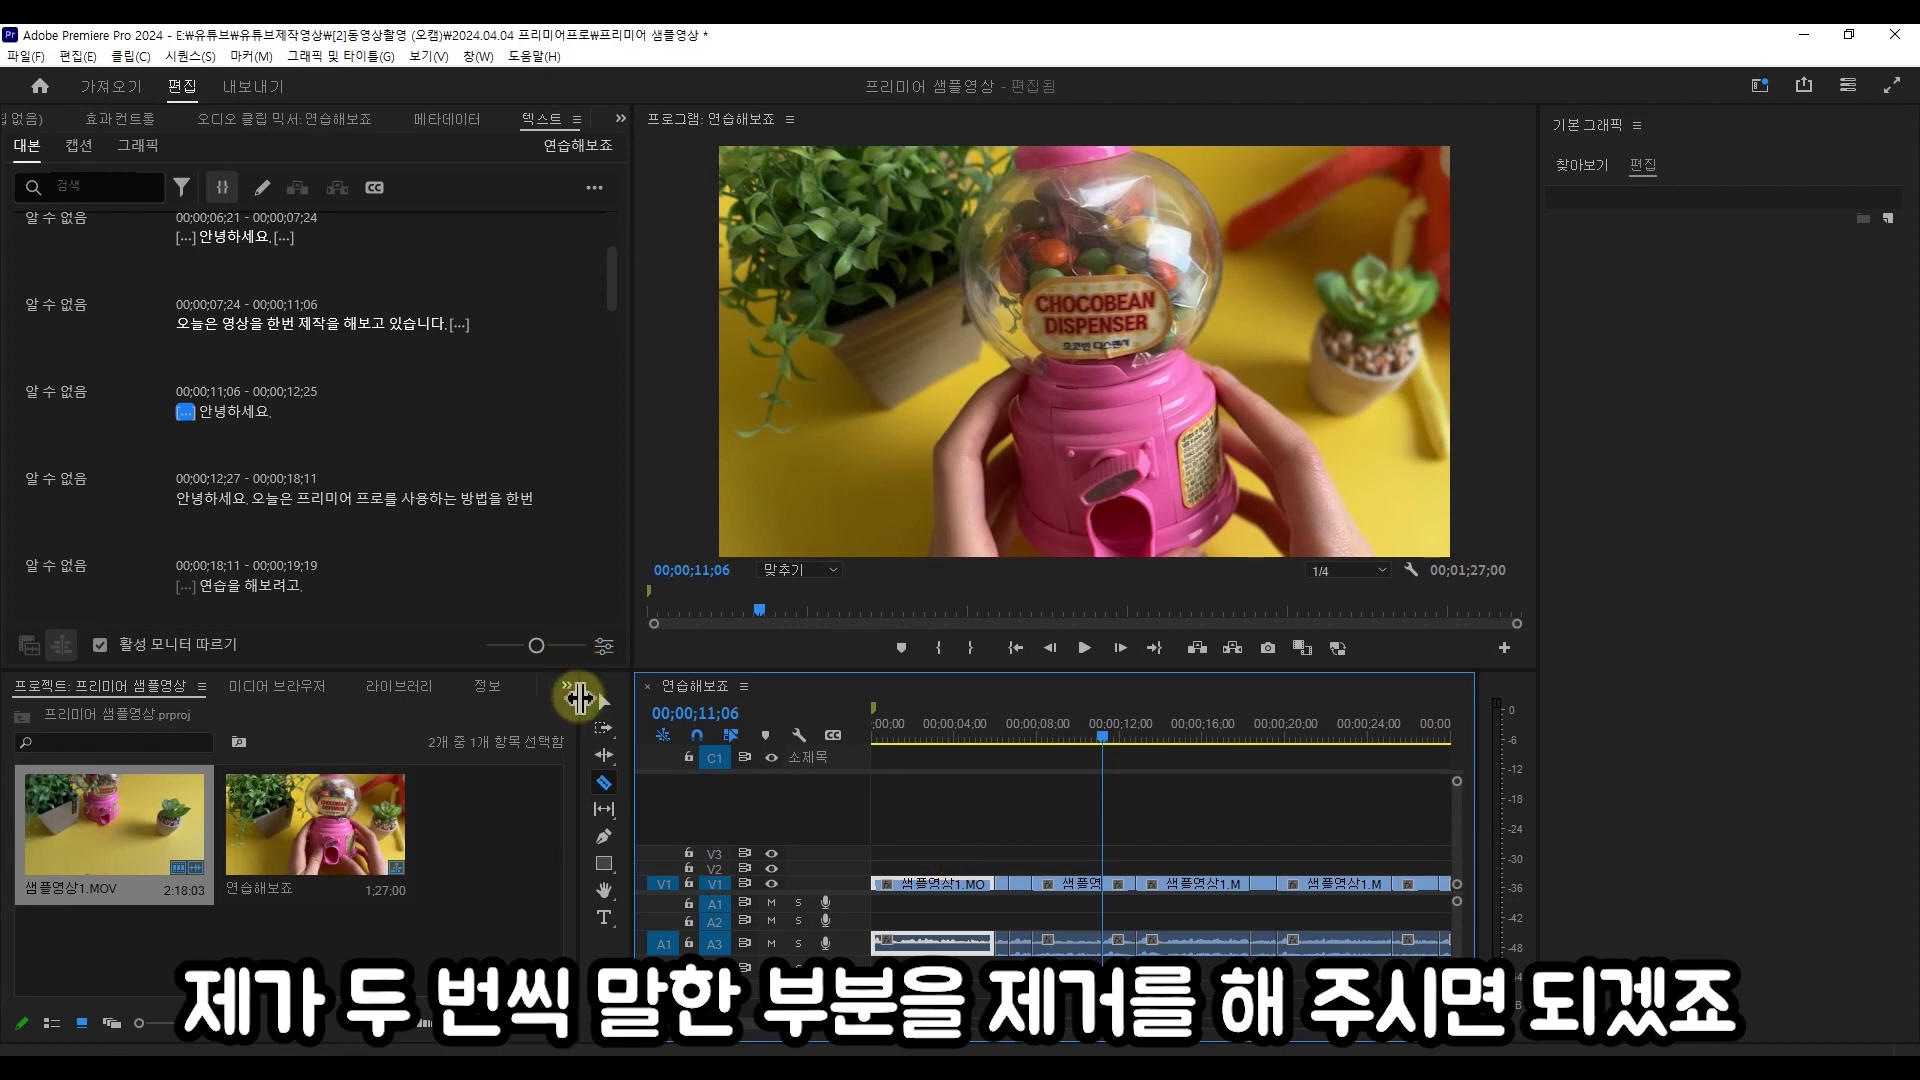
{"action": "left_click", "coordinate": [863, 838]}
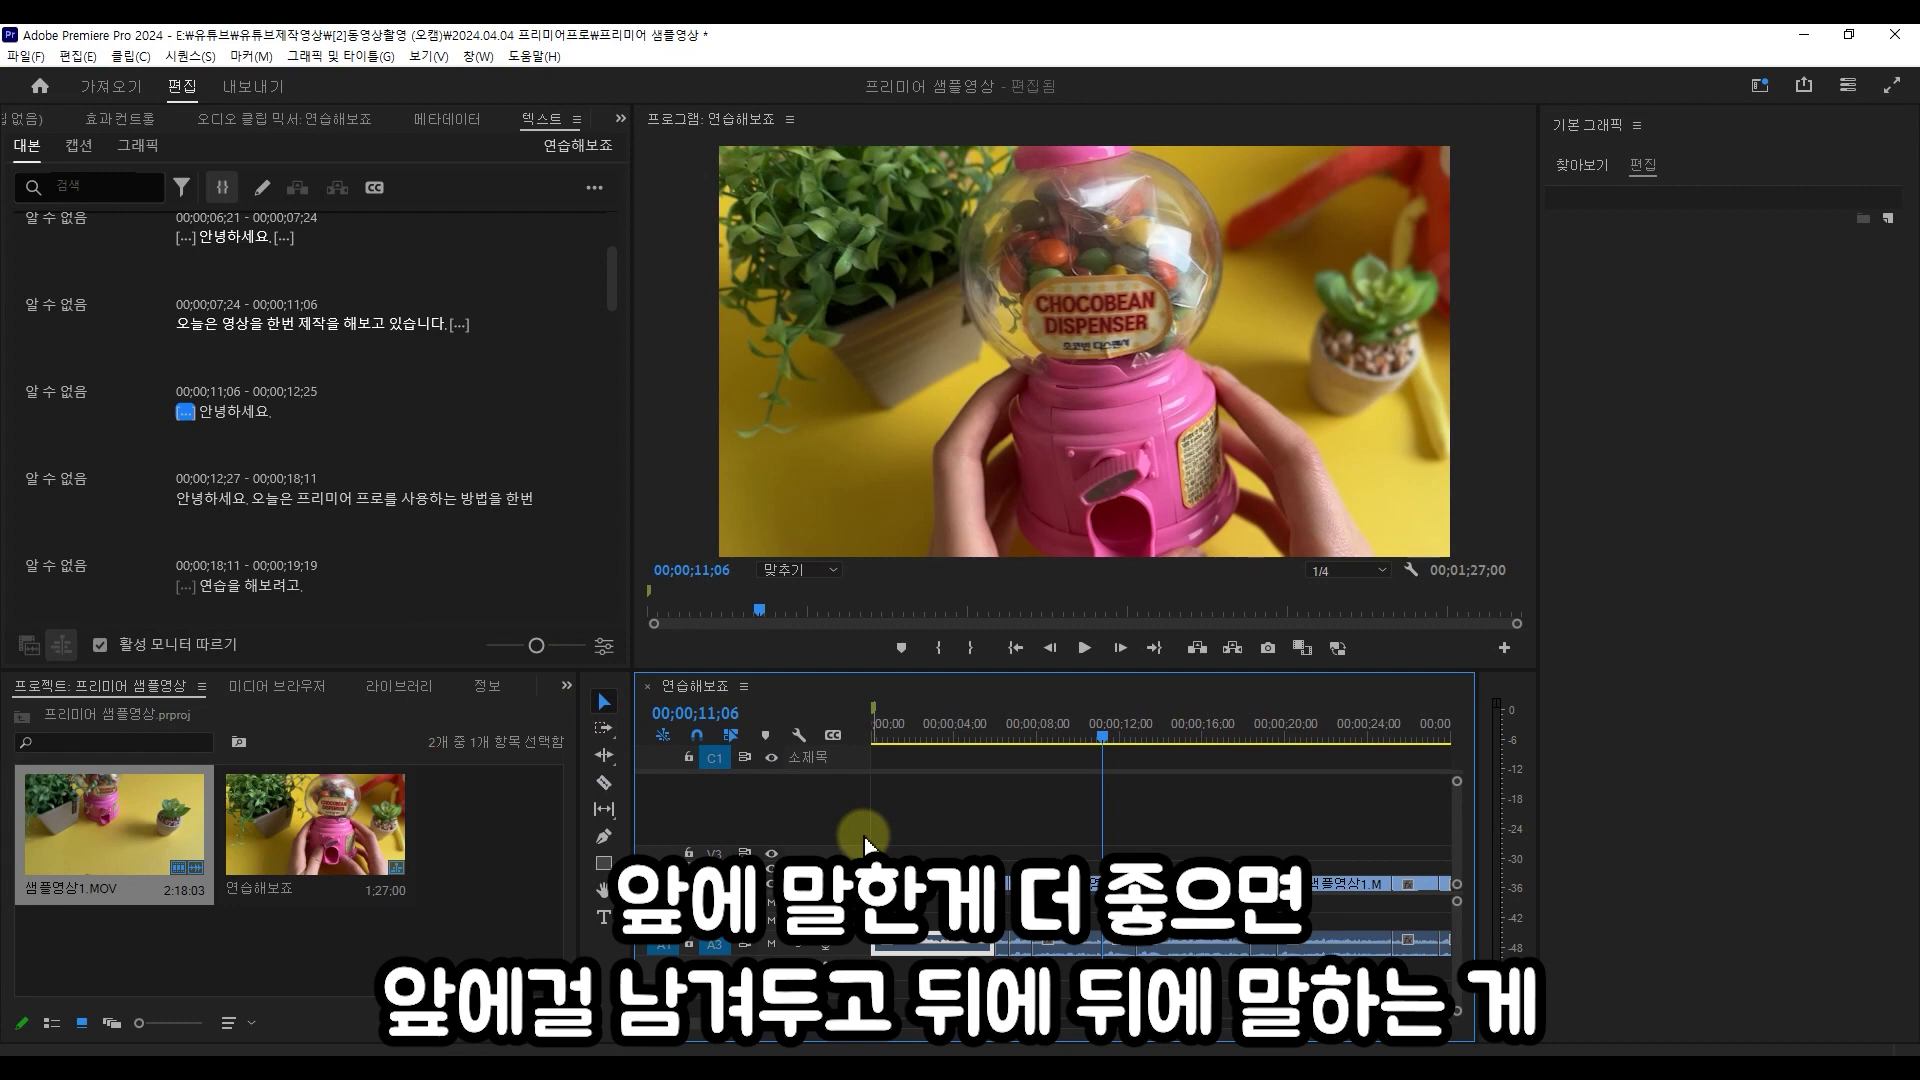
{"action": "mouse_move", "coordinate": [998, 844]}
{"action": "left_mouse_down"}
{"action": "mouse_move", "coordinate": [1092, 900]}
{"action": "mouse_move", "coordinate": [1095, 955]}
{"action": "left_mouse_up"}
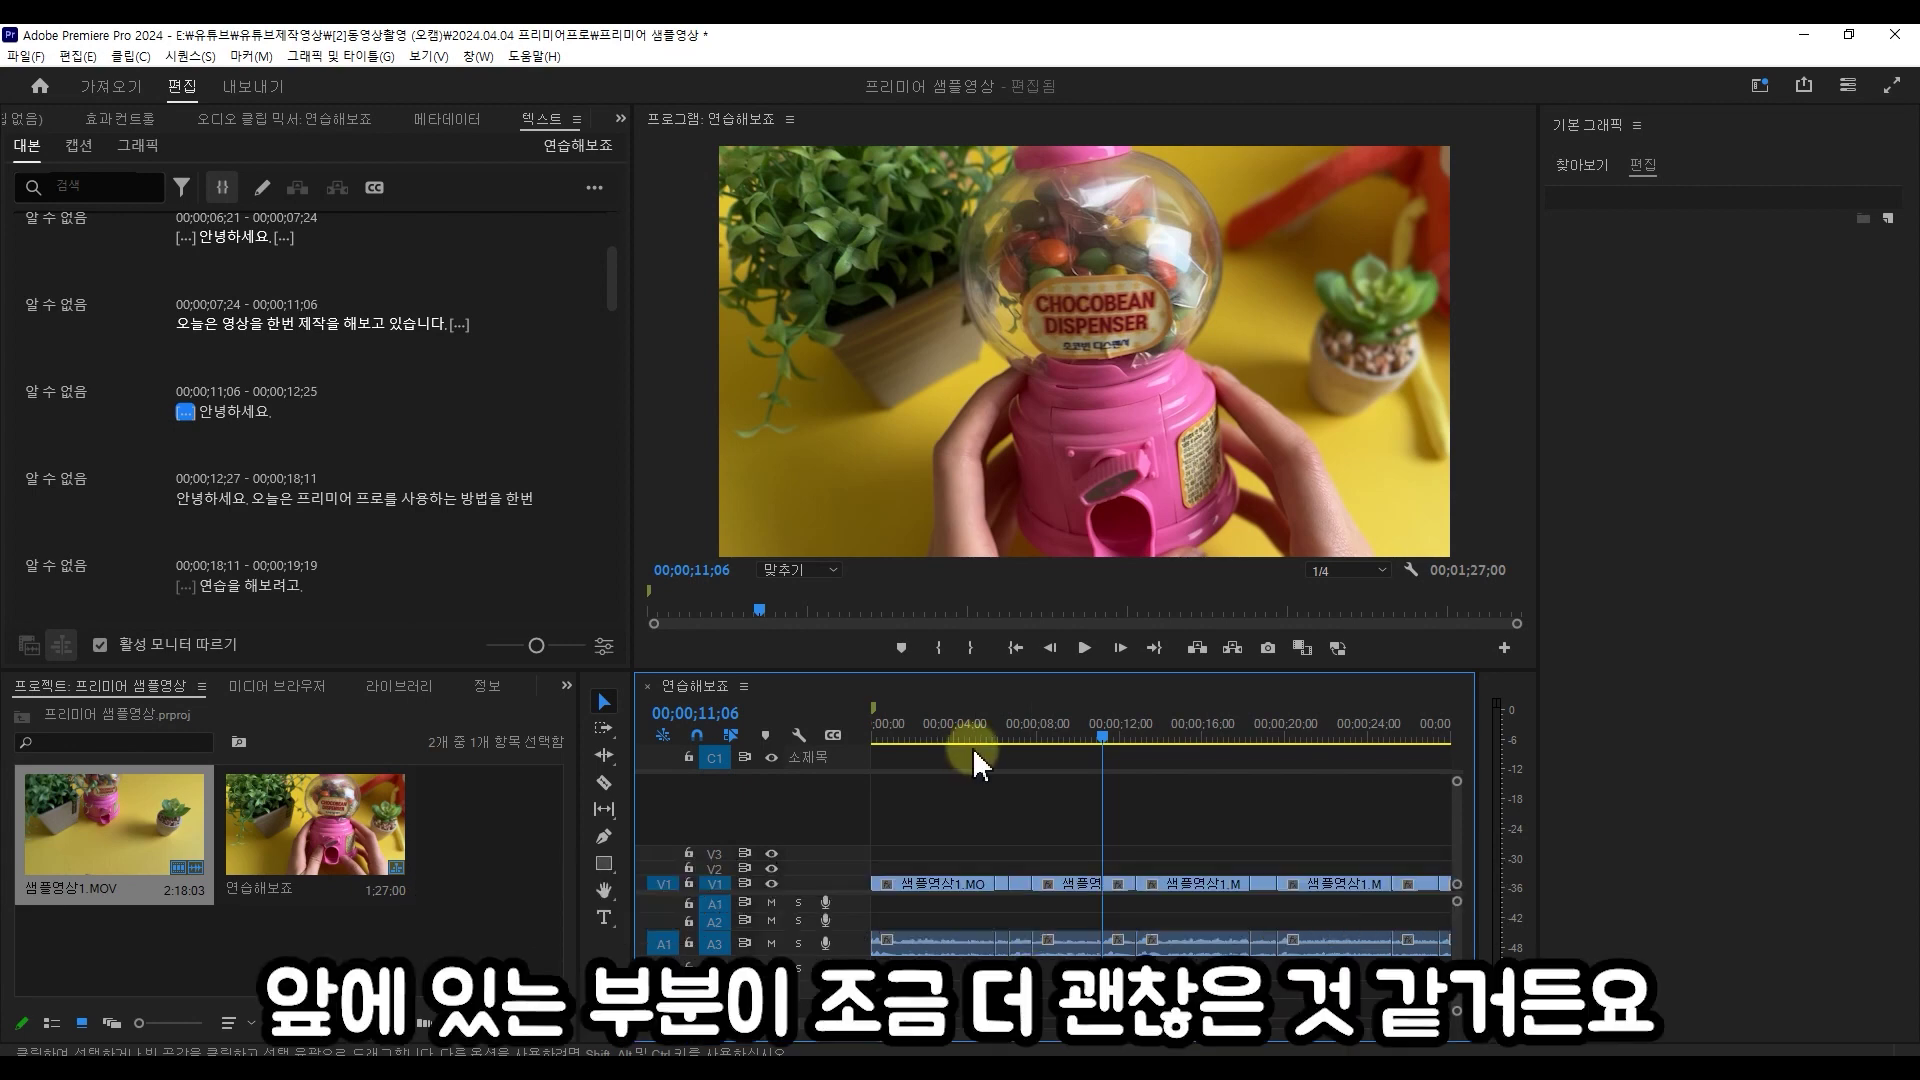
{"action": "left_click", "coordinate": [999, 733]}
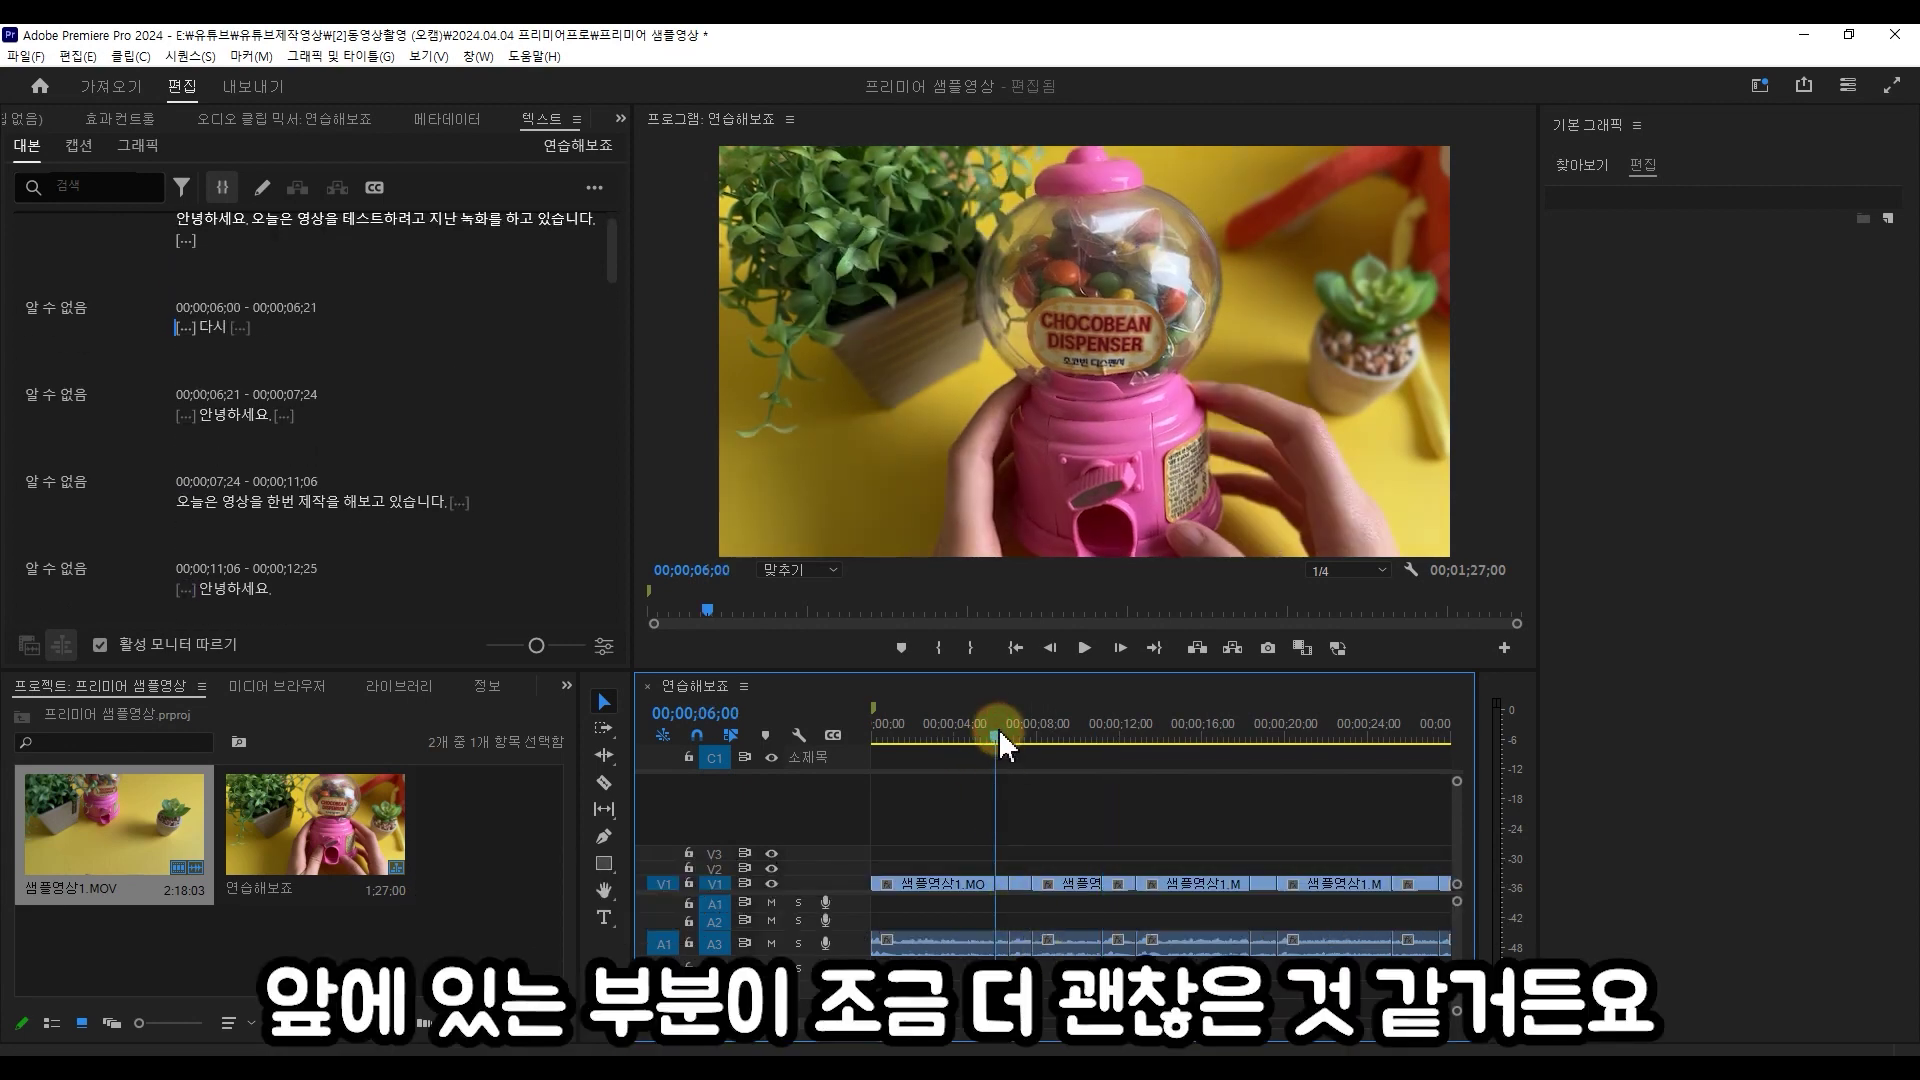
{"action": "left_click", "coordinate": [947, 737]}
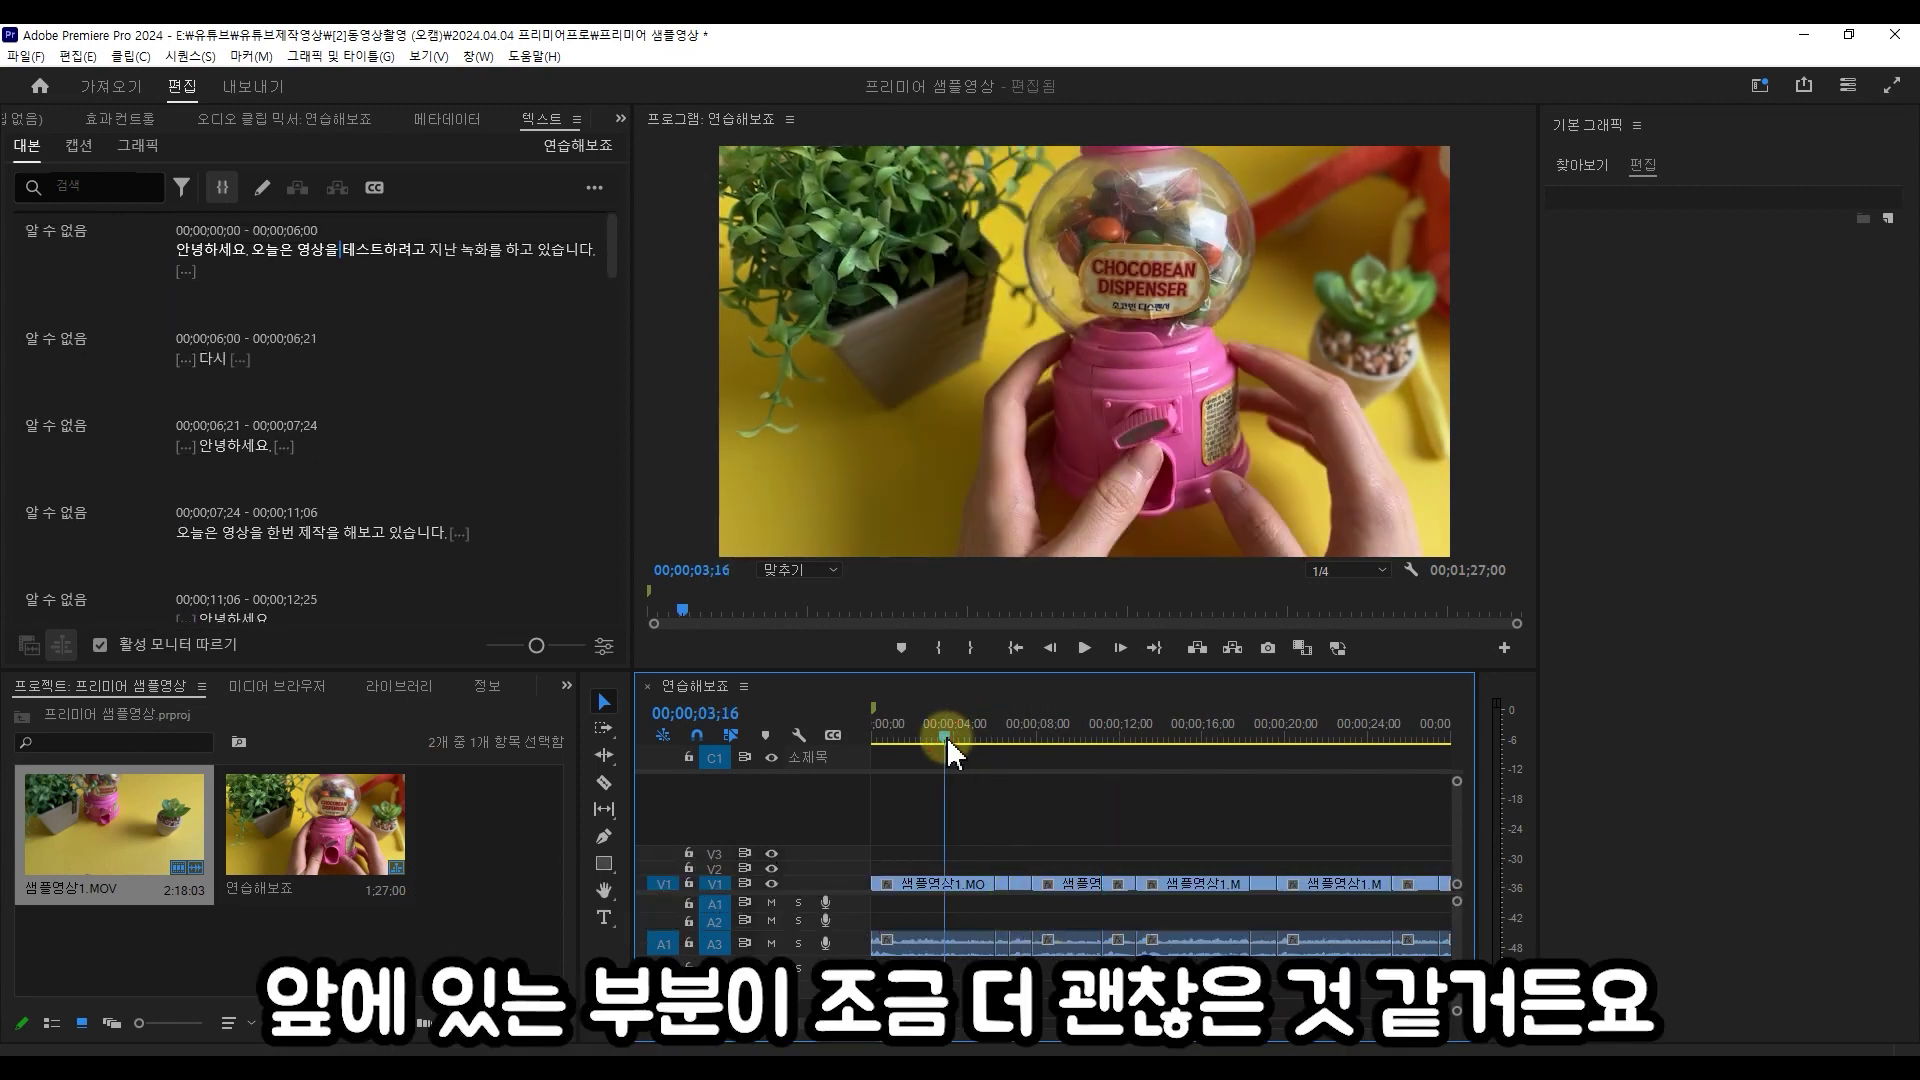
{"action": "left_click", "coordinate": [1000, 735]}
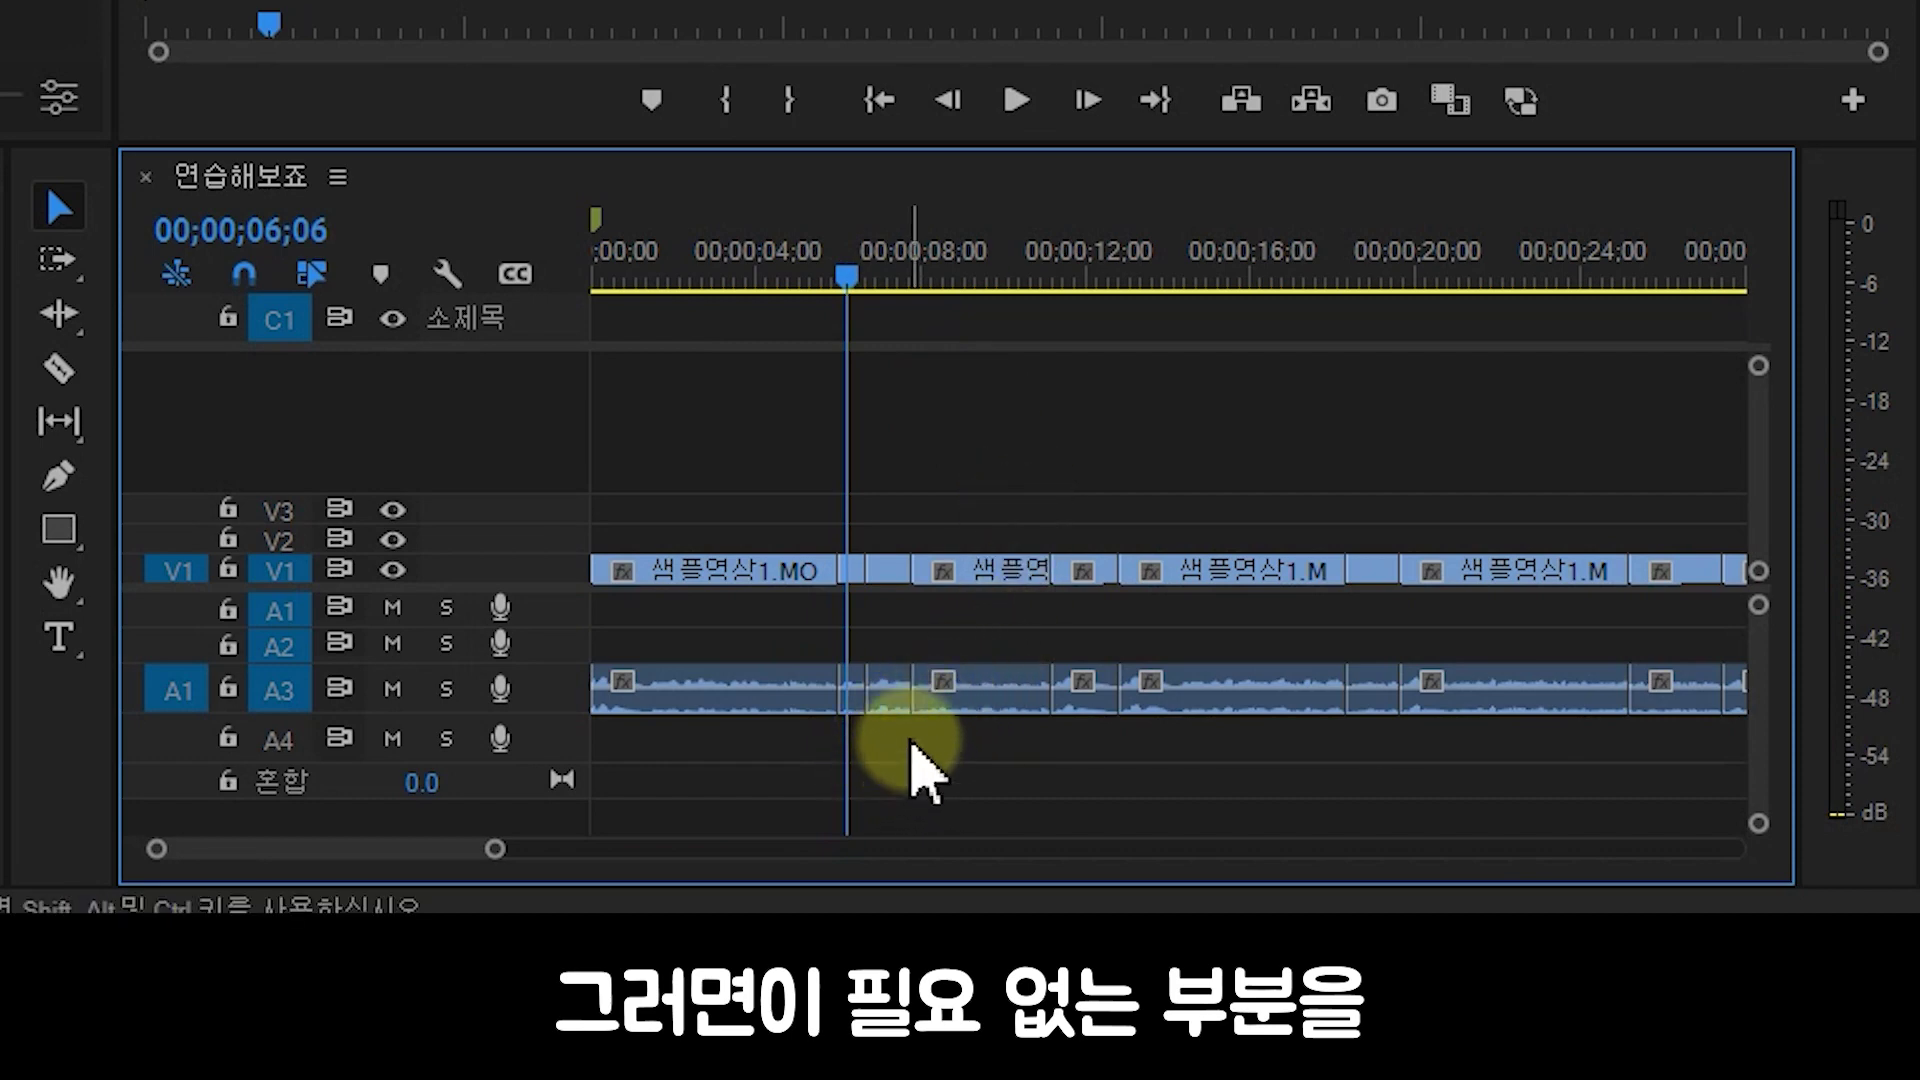
{"action": "left_click_drag", "start_coordinate": [983, 740], "coordinate": [857, 465]}
{"action": "scroll", "coordinate": [1058, 675], "scroll_direction": "up", "scroll_amount": 2}
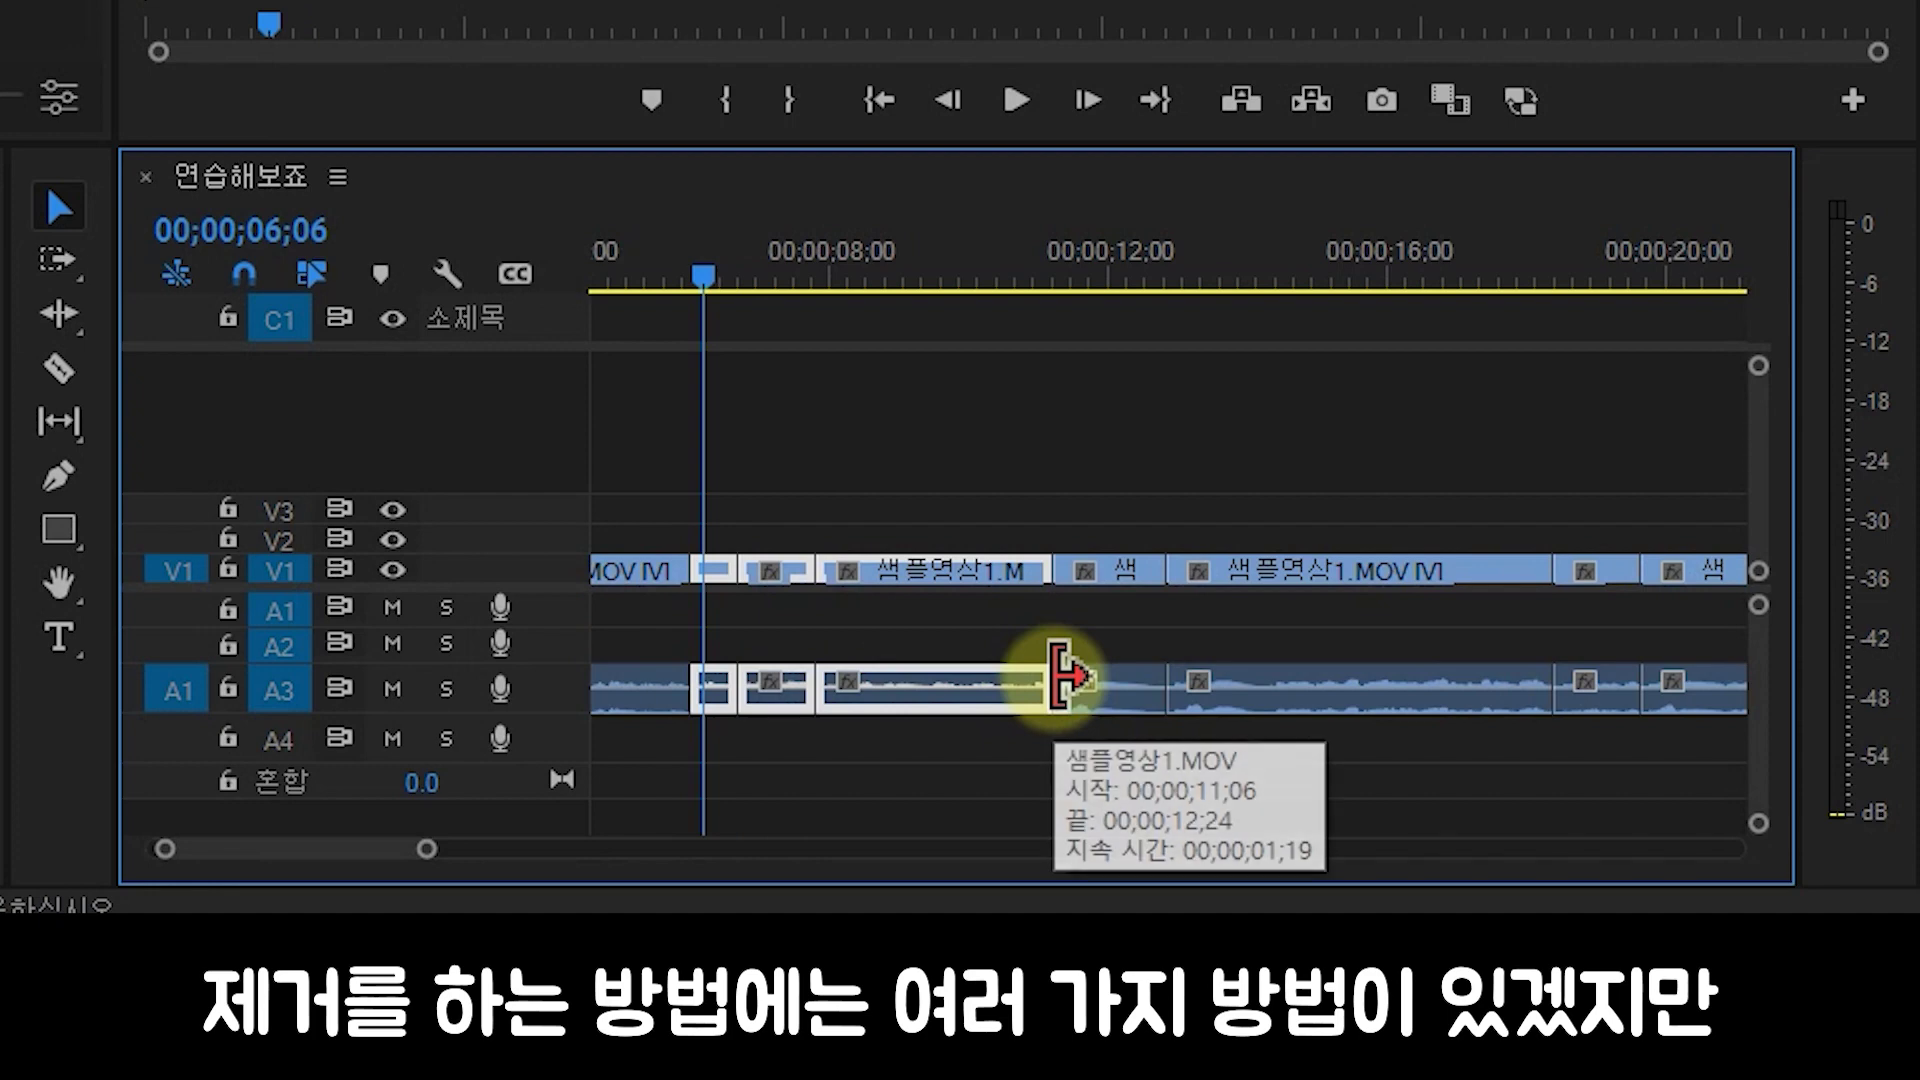
{"action": "left_click_drag", "start_coordinate": [1014, 776], "coordinate": [722, 498]}
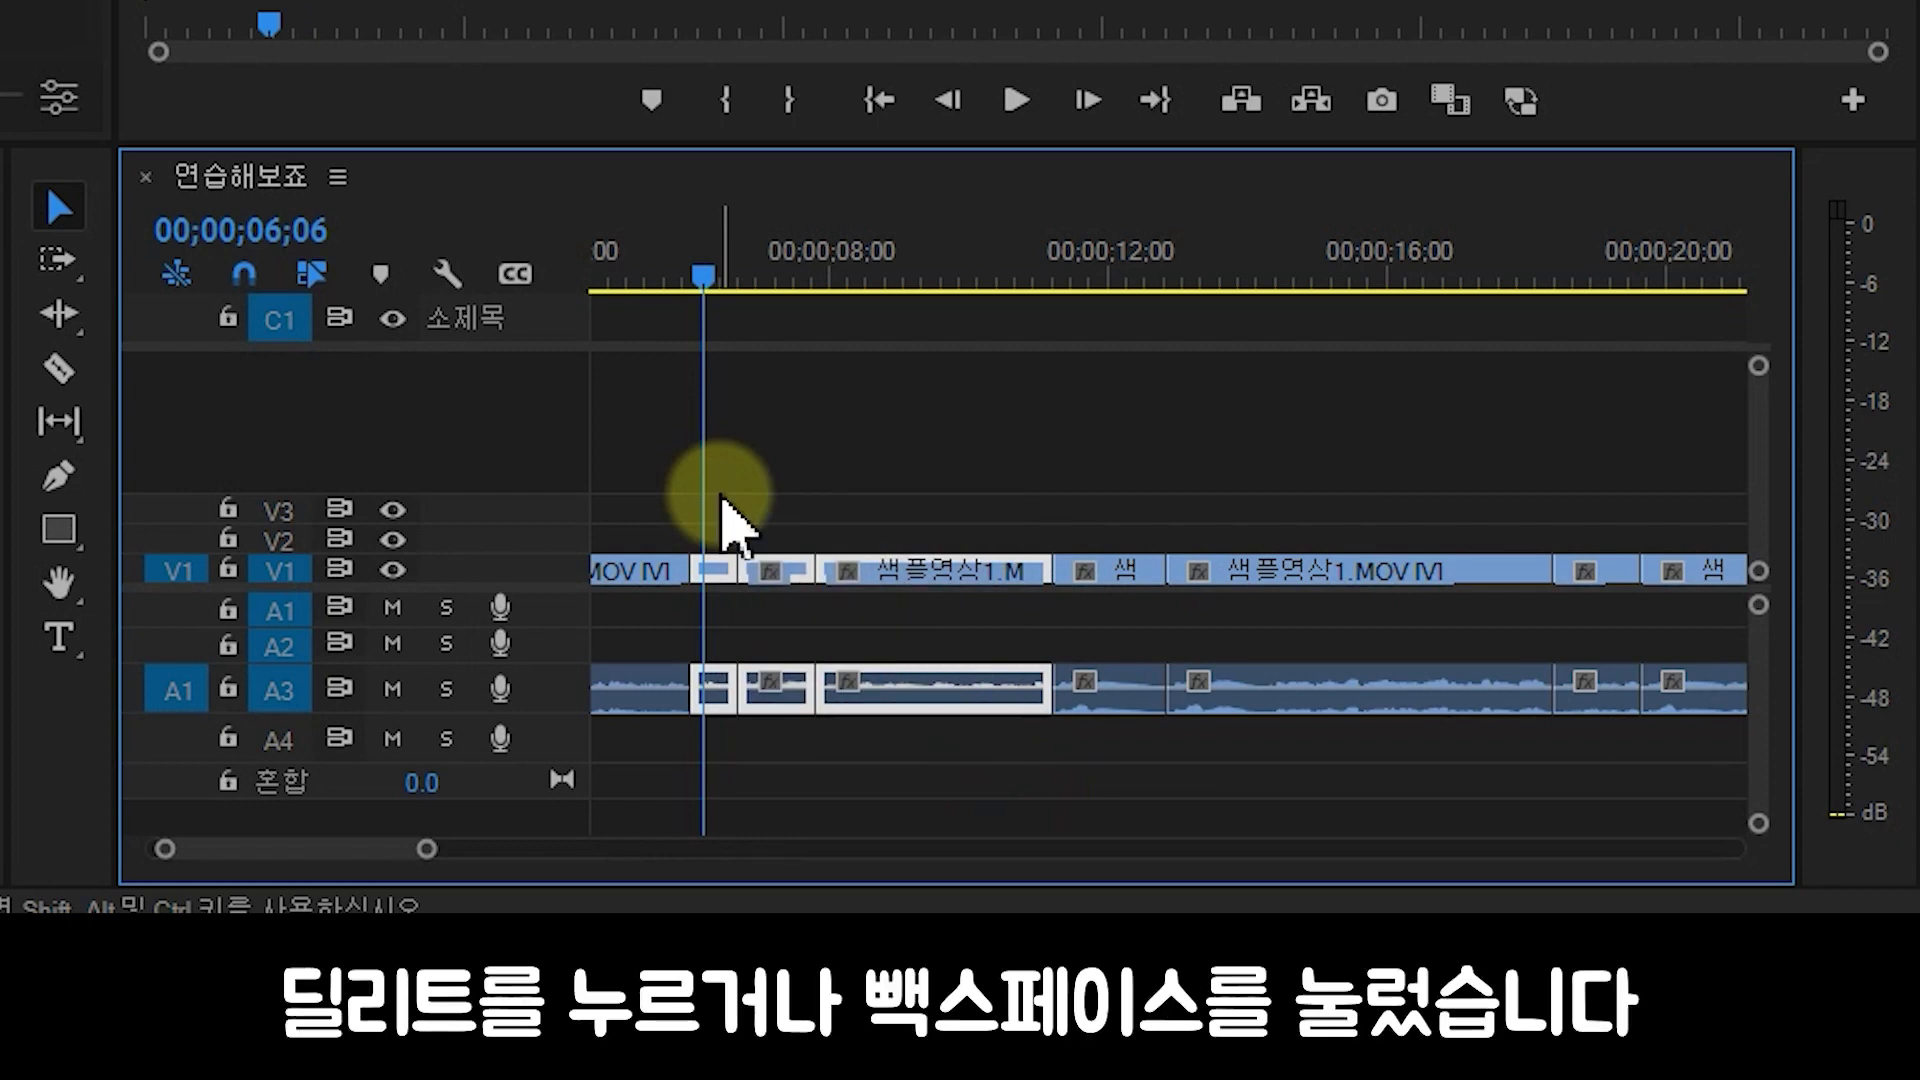
{"action": "key", "text": "Delete"}
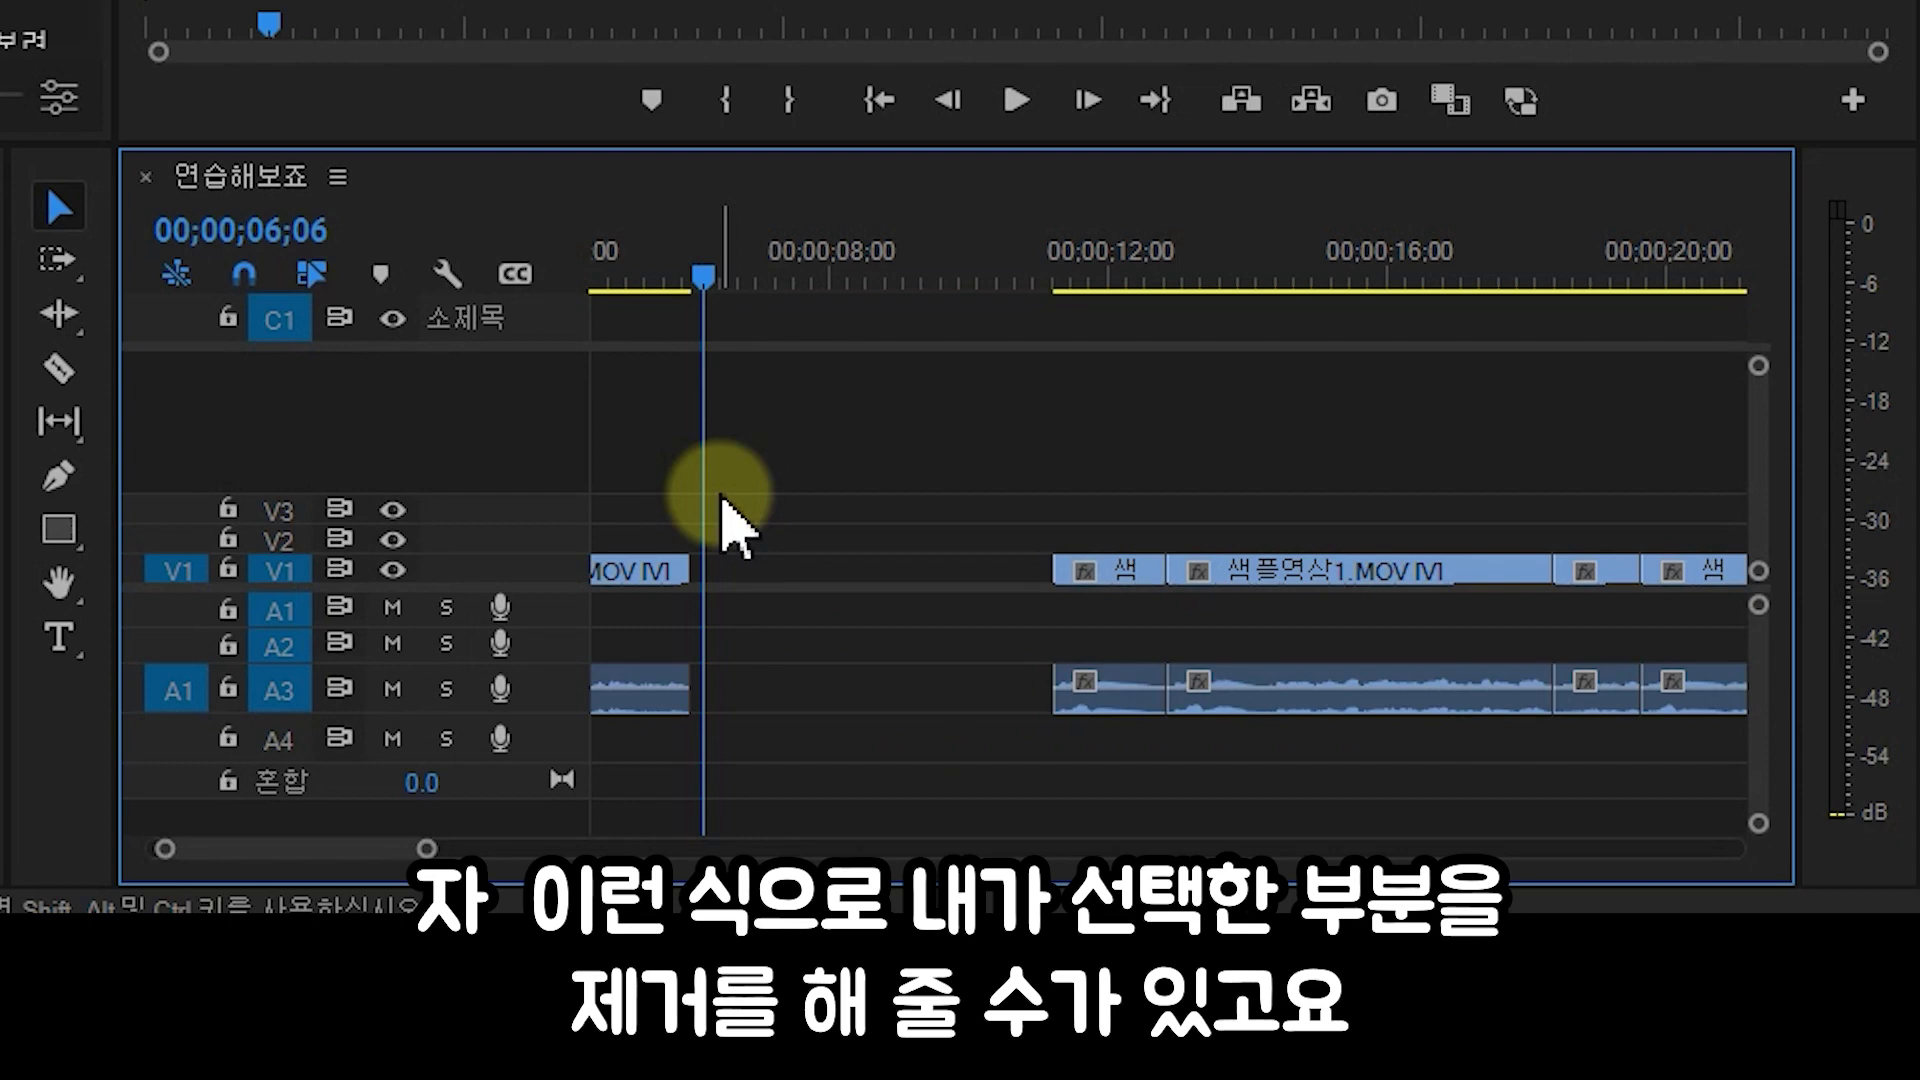
- Close the gap after 00;00;06;00 with ripple delete (잔물결 삭제) and play the sequence from its start
{"action": "right_click", "coordinate": [930, 570]}
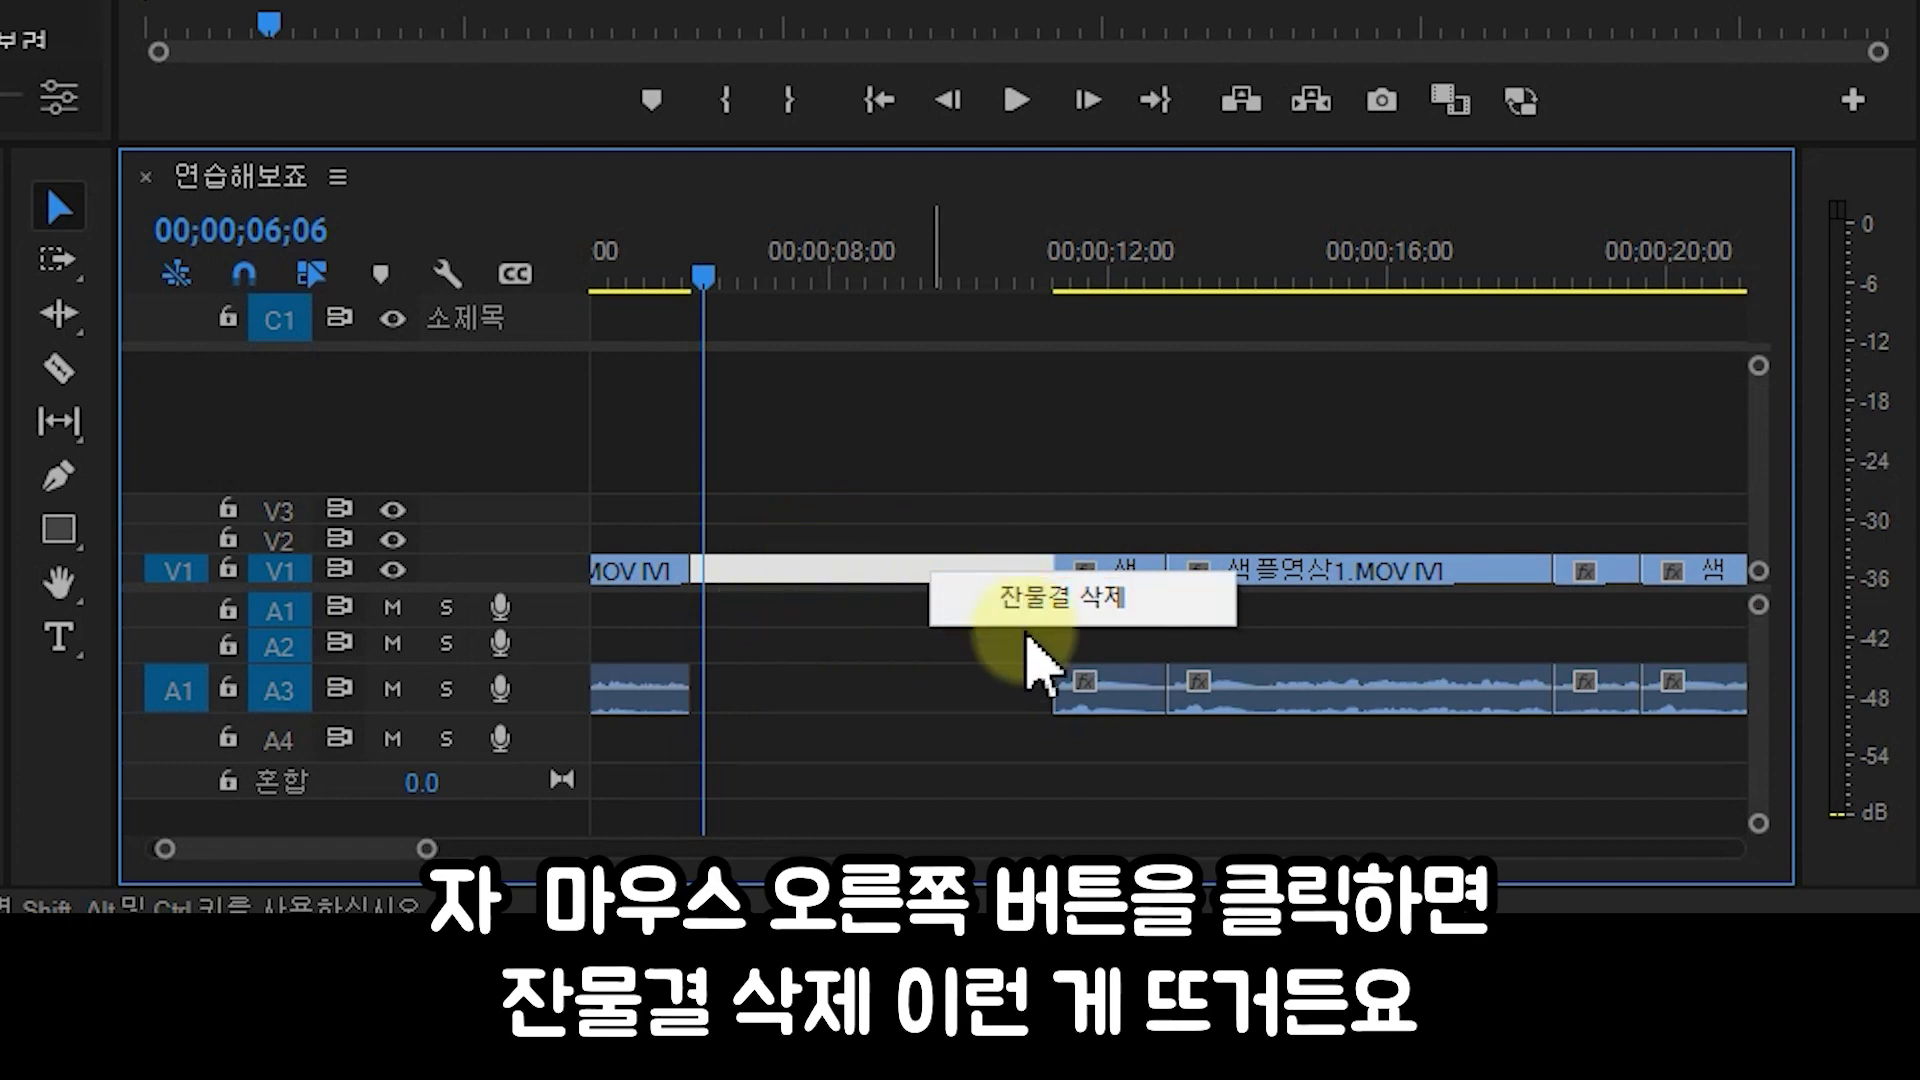
{"action": "left_click", "coordinate": [1054, 606]}
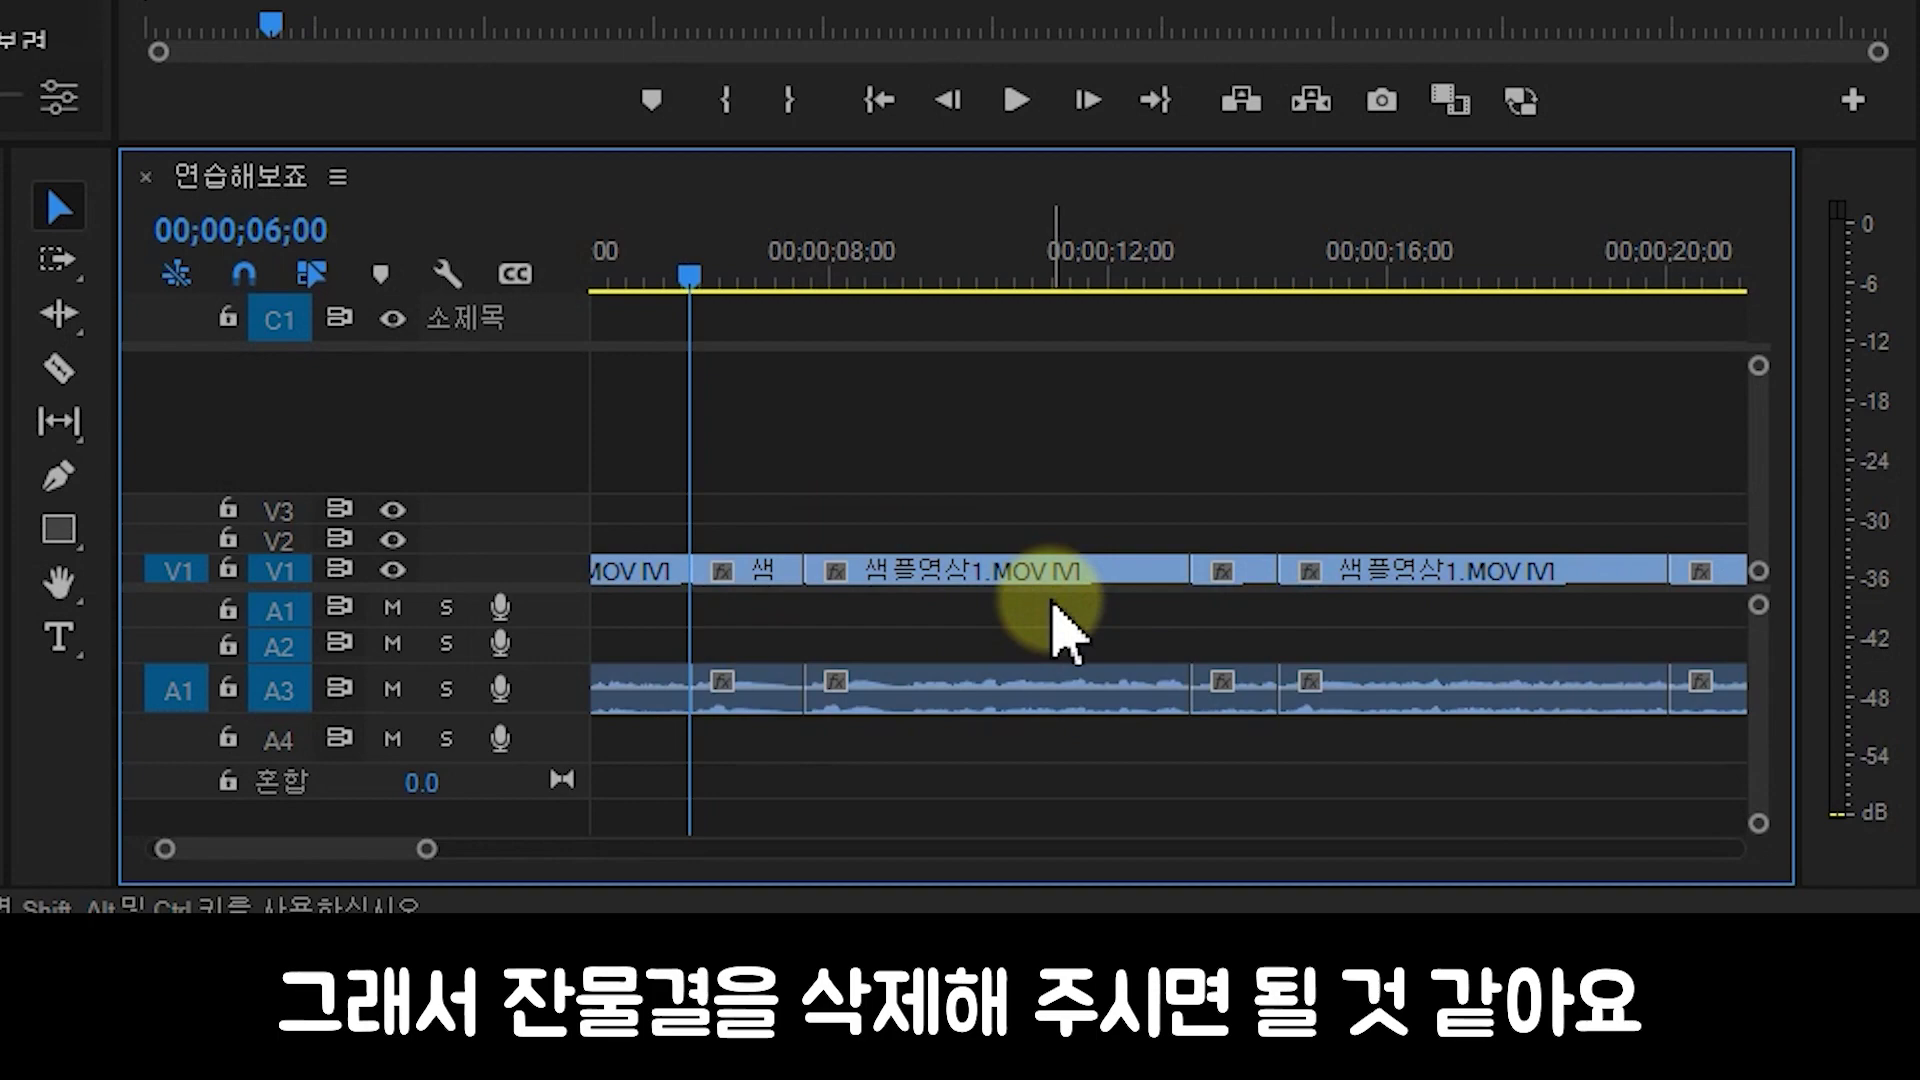
{"action": "left_click_drag", "start_coordinate": [689, 278], "coordinate": [594, 282]}
{"action": "key", "text": "space"}
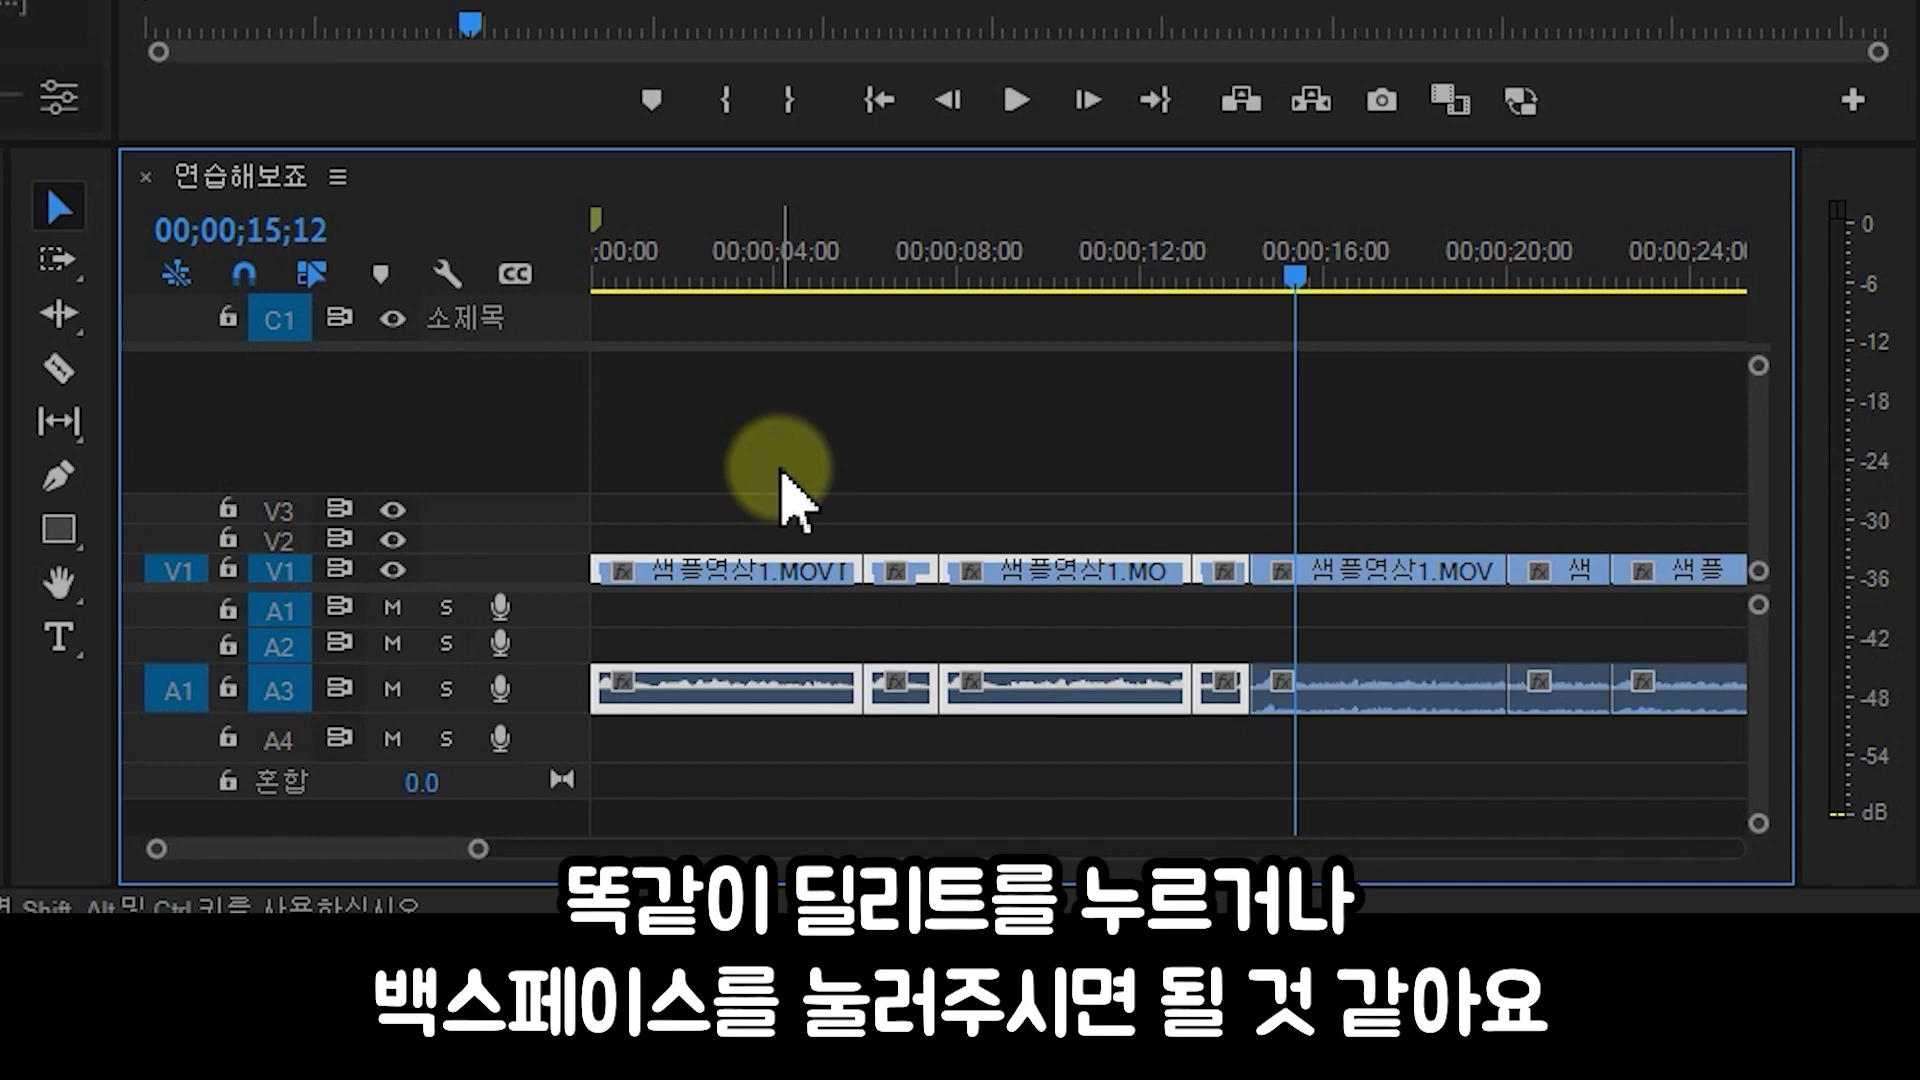
- Try deleting the first four clips of the sequence and closing the empty space with ripple delete (잔물결 삭제)
{"action": "key", "text": "Delete"}
{"action": "left_click_drag", "start_coordinate": [1220, 754], "coordinate": [570, 530]}
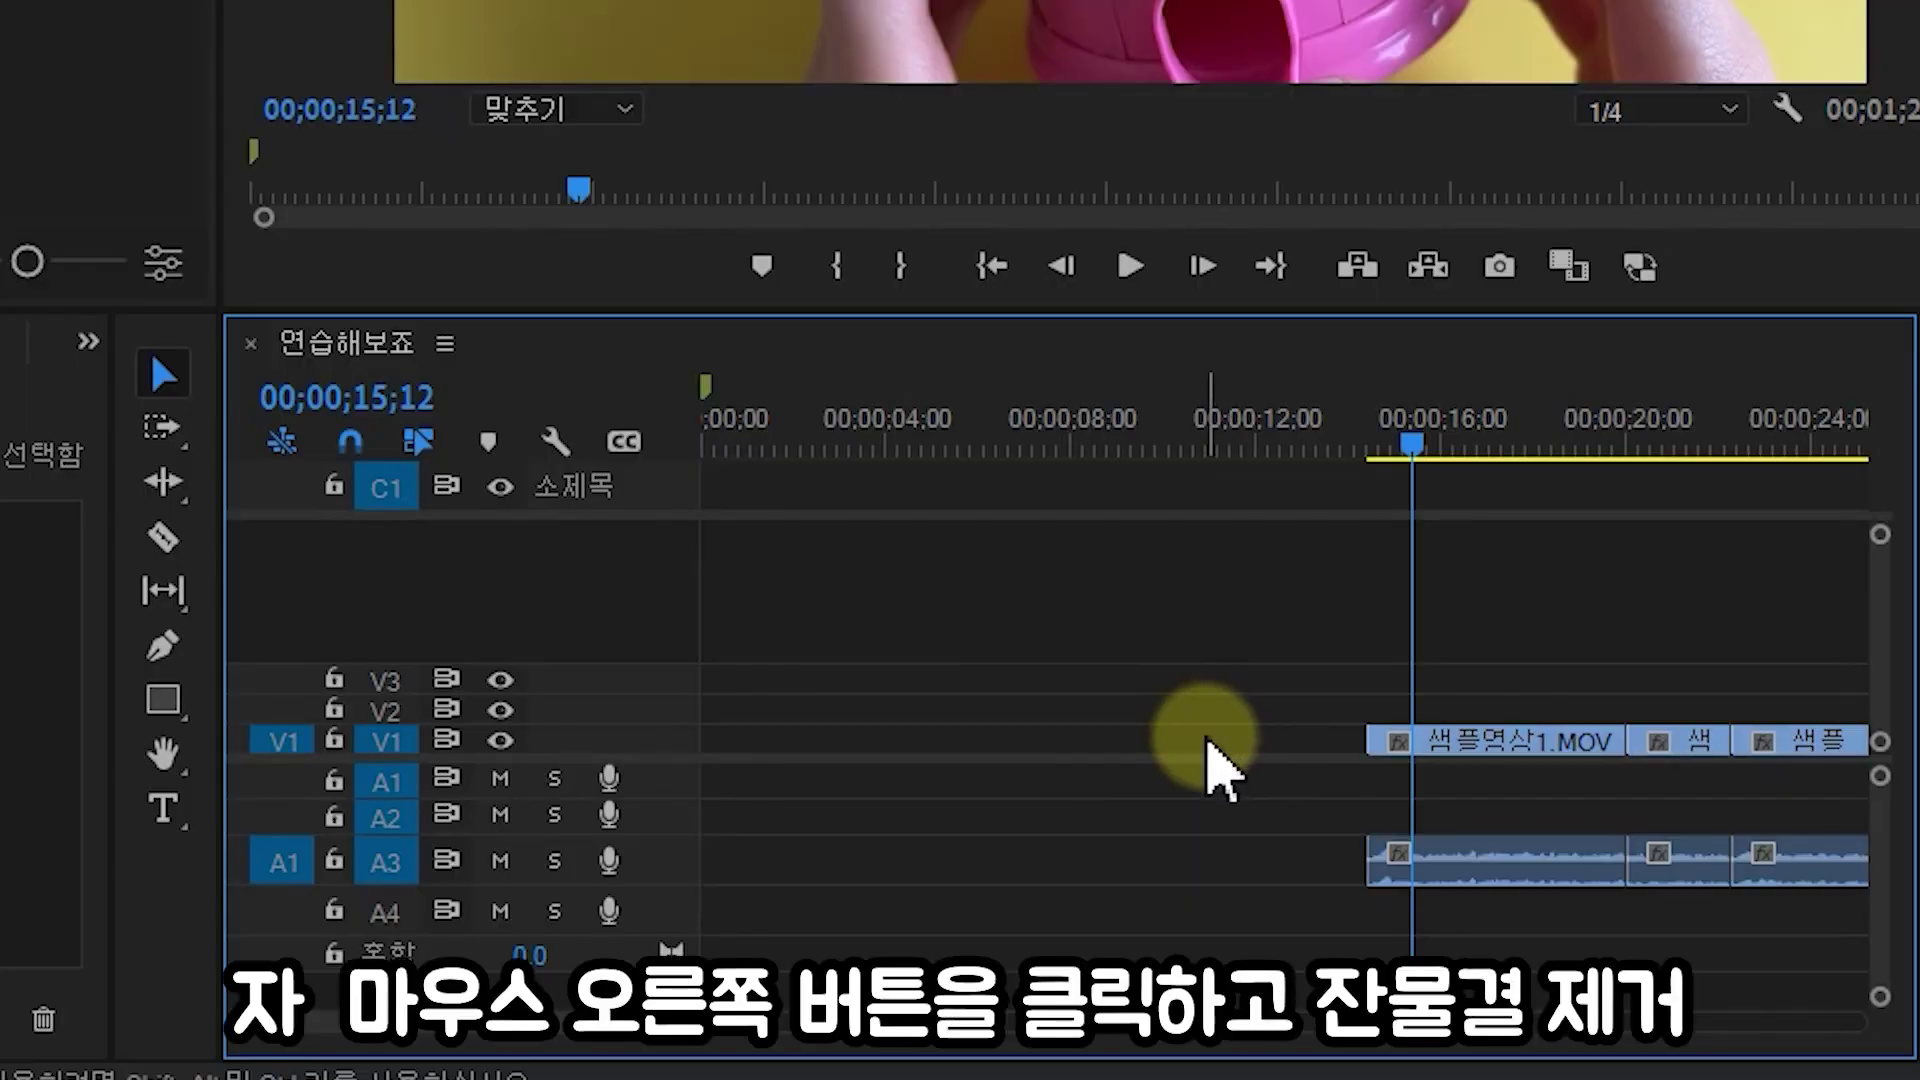
{"action": "right_click", "coordinate": [1207, 742]}
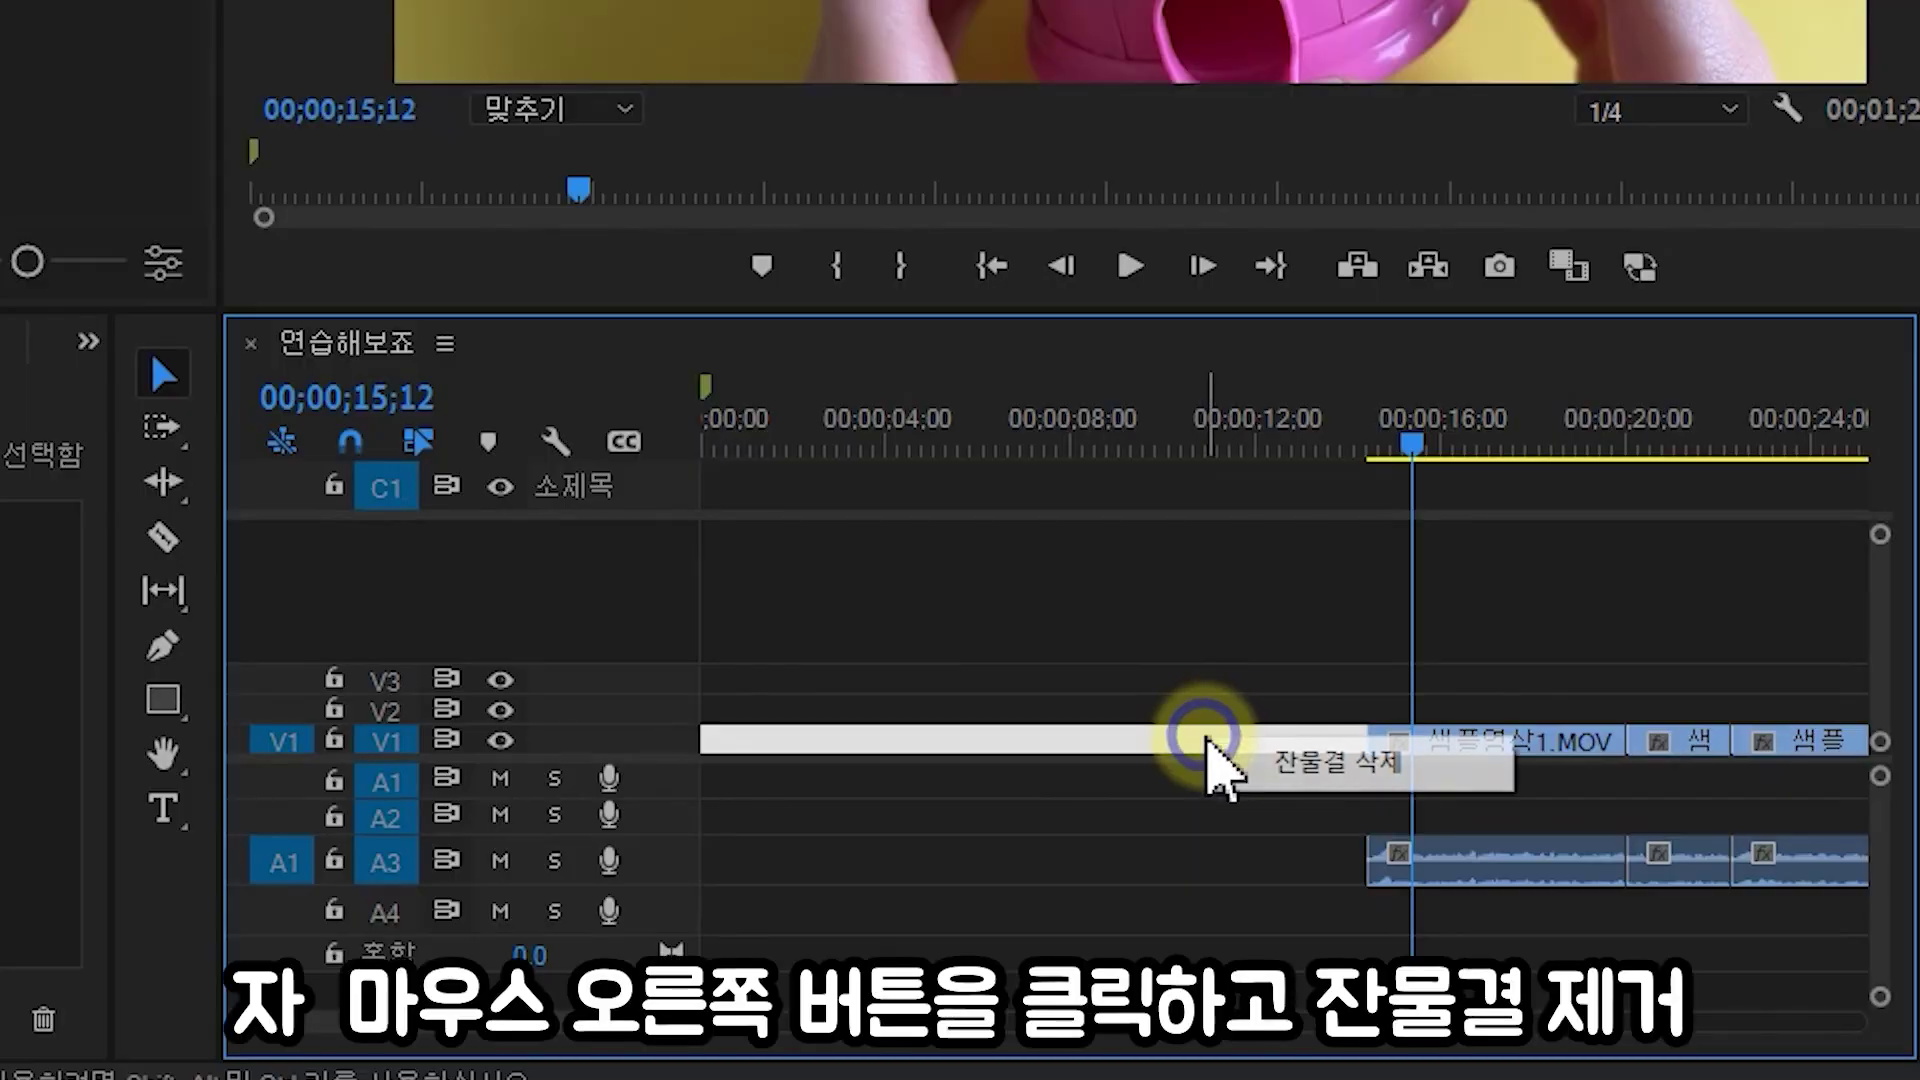
{"action": "left_click", "coordinate": [1340, 765]}
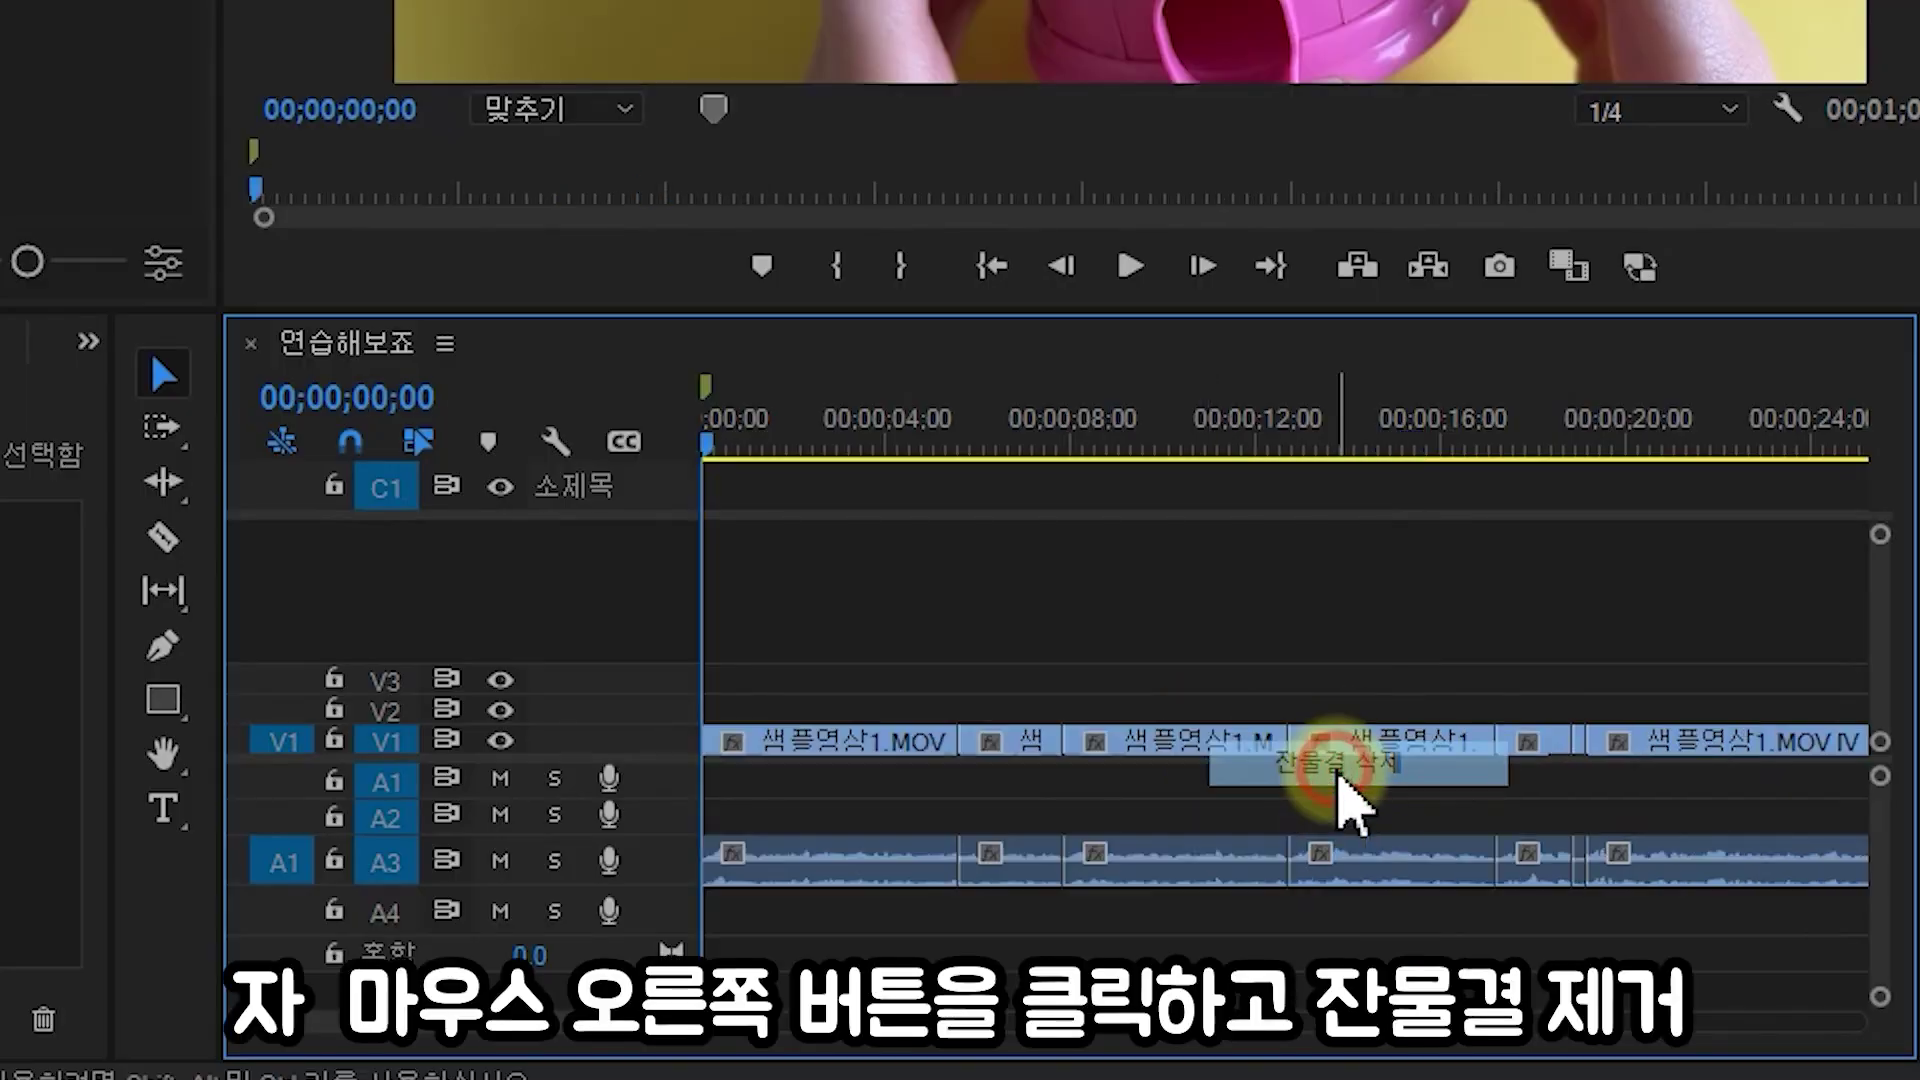
{"action": "left_click_drag", "start_coordinate": [808, 430], "coordinate": [704, 434]}
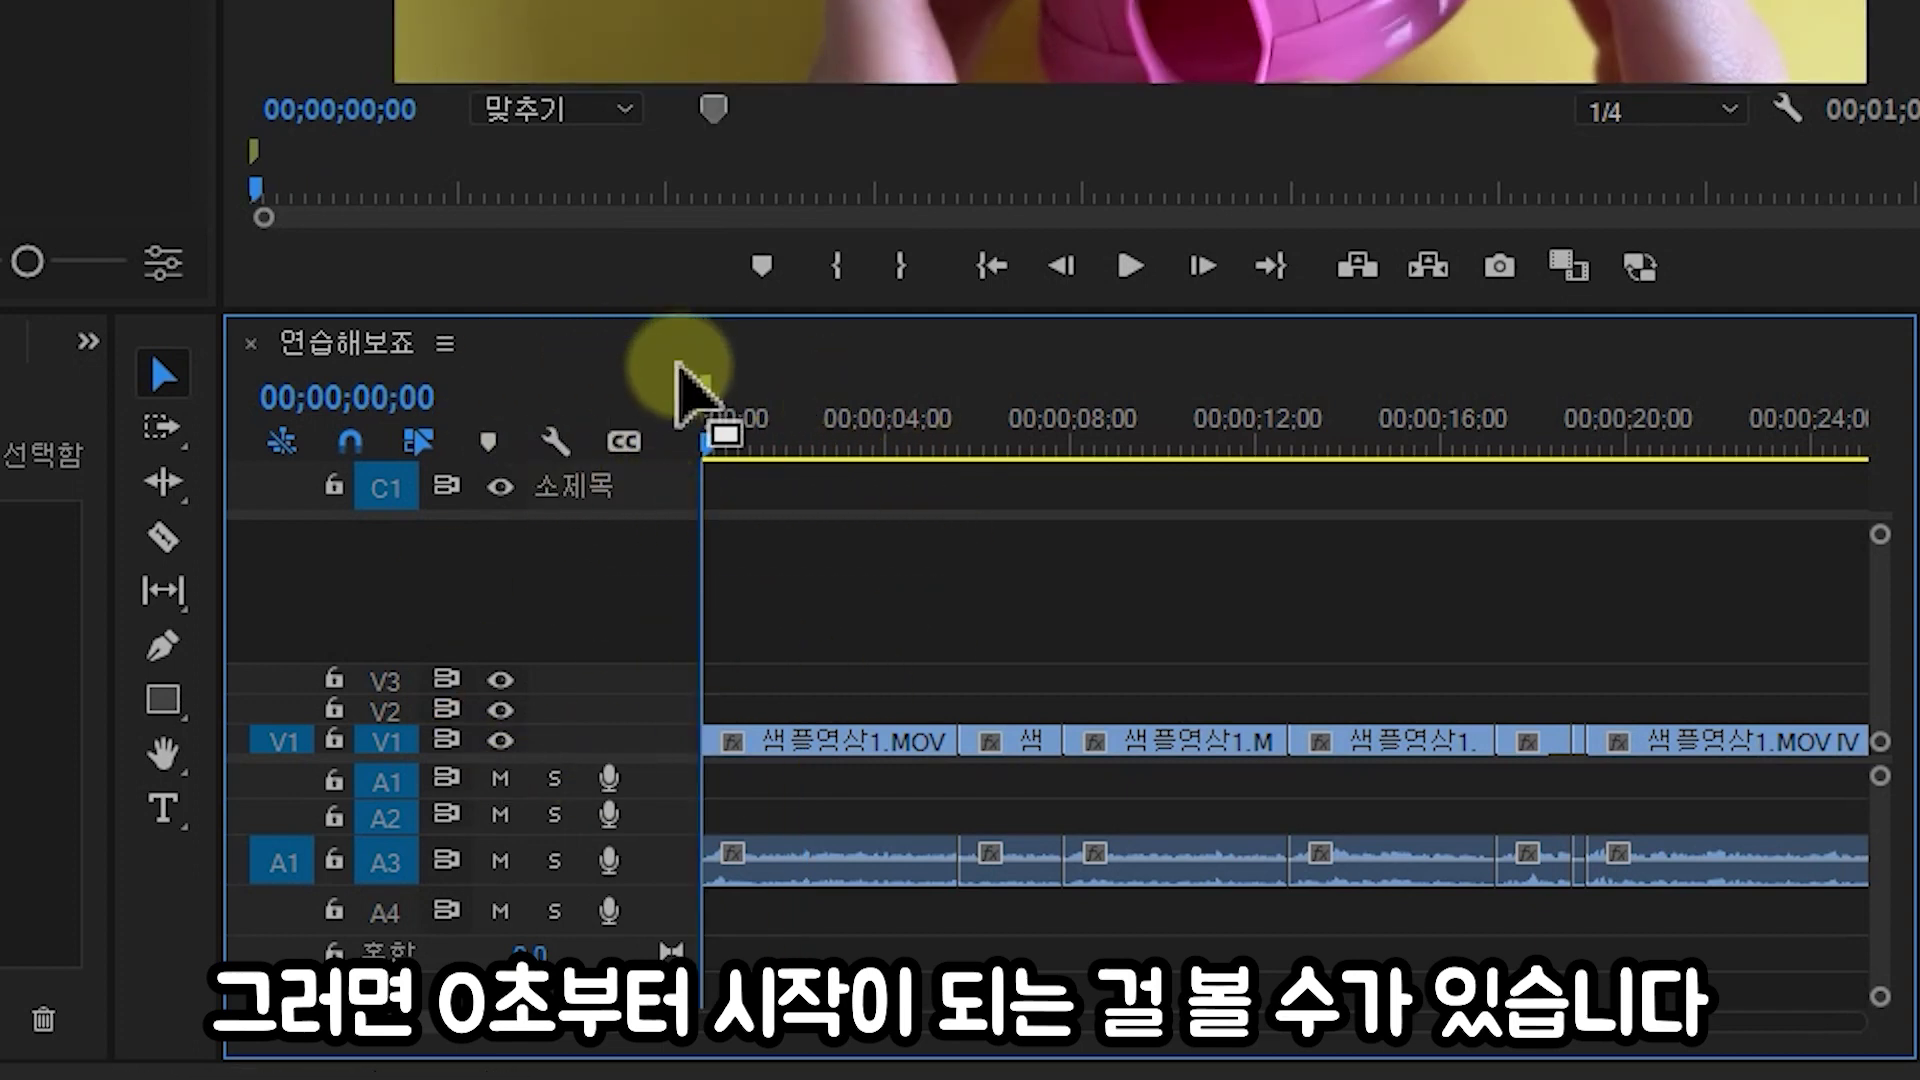
- Undo the gap's ripple delete and the removal of the first four clips
{"action": "key", "text": "ctrl+z"}
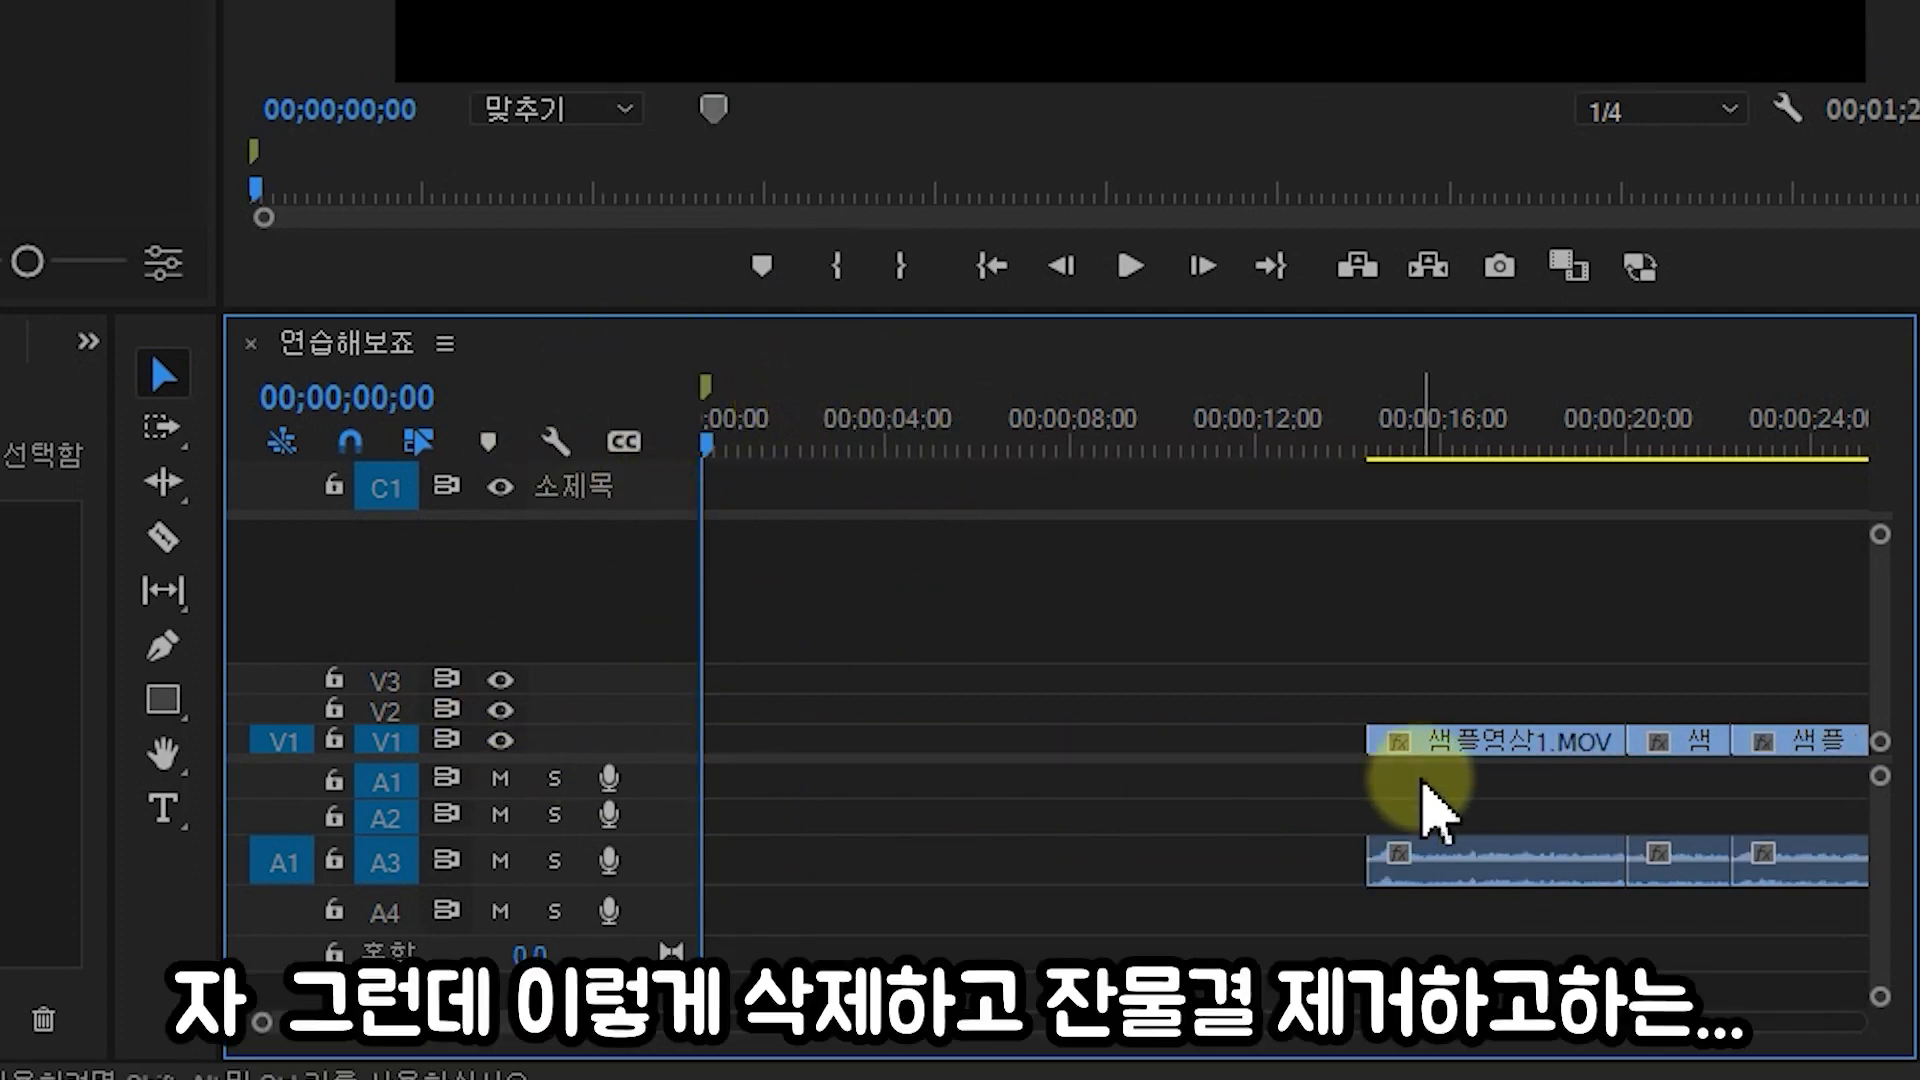
{"action": "right_click", "coordinate": [1284, 876]}
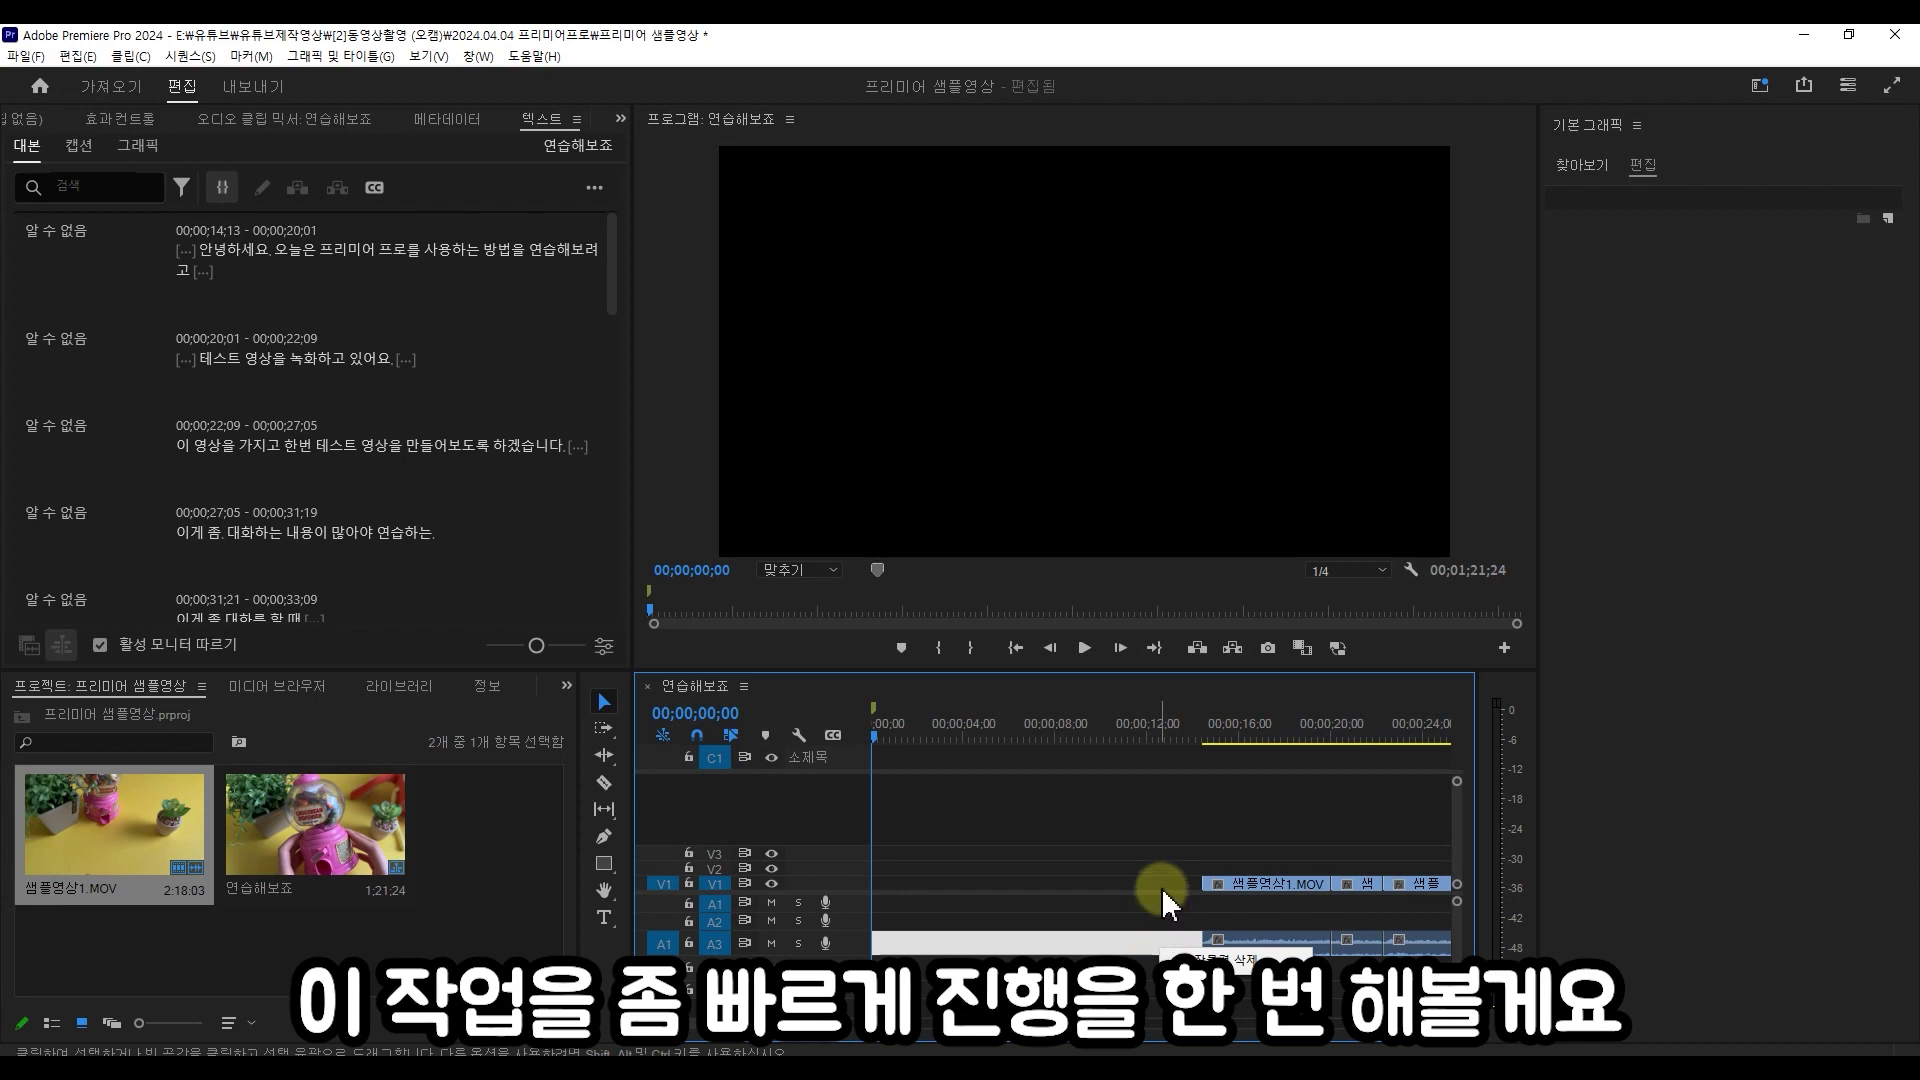
{"action": "left_click", "coordinate": [1199, 960]}
{"action": "key", "text": "ctrl+z"}
- Ripple-delete the first four clips of the sequence directly, without leaving a gap
{"action": "left_click_drag", "start_coordinate": [1195, 978], "coordinate": [1133, 910]}
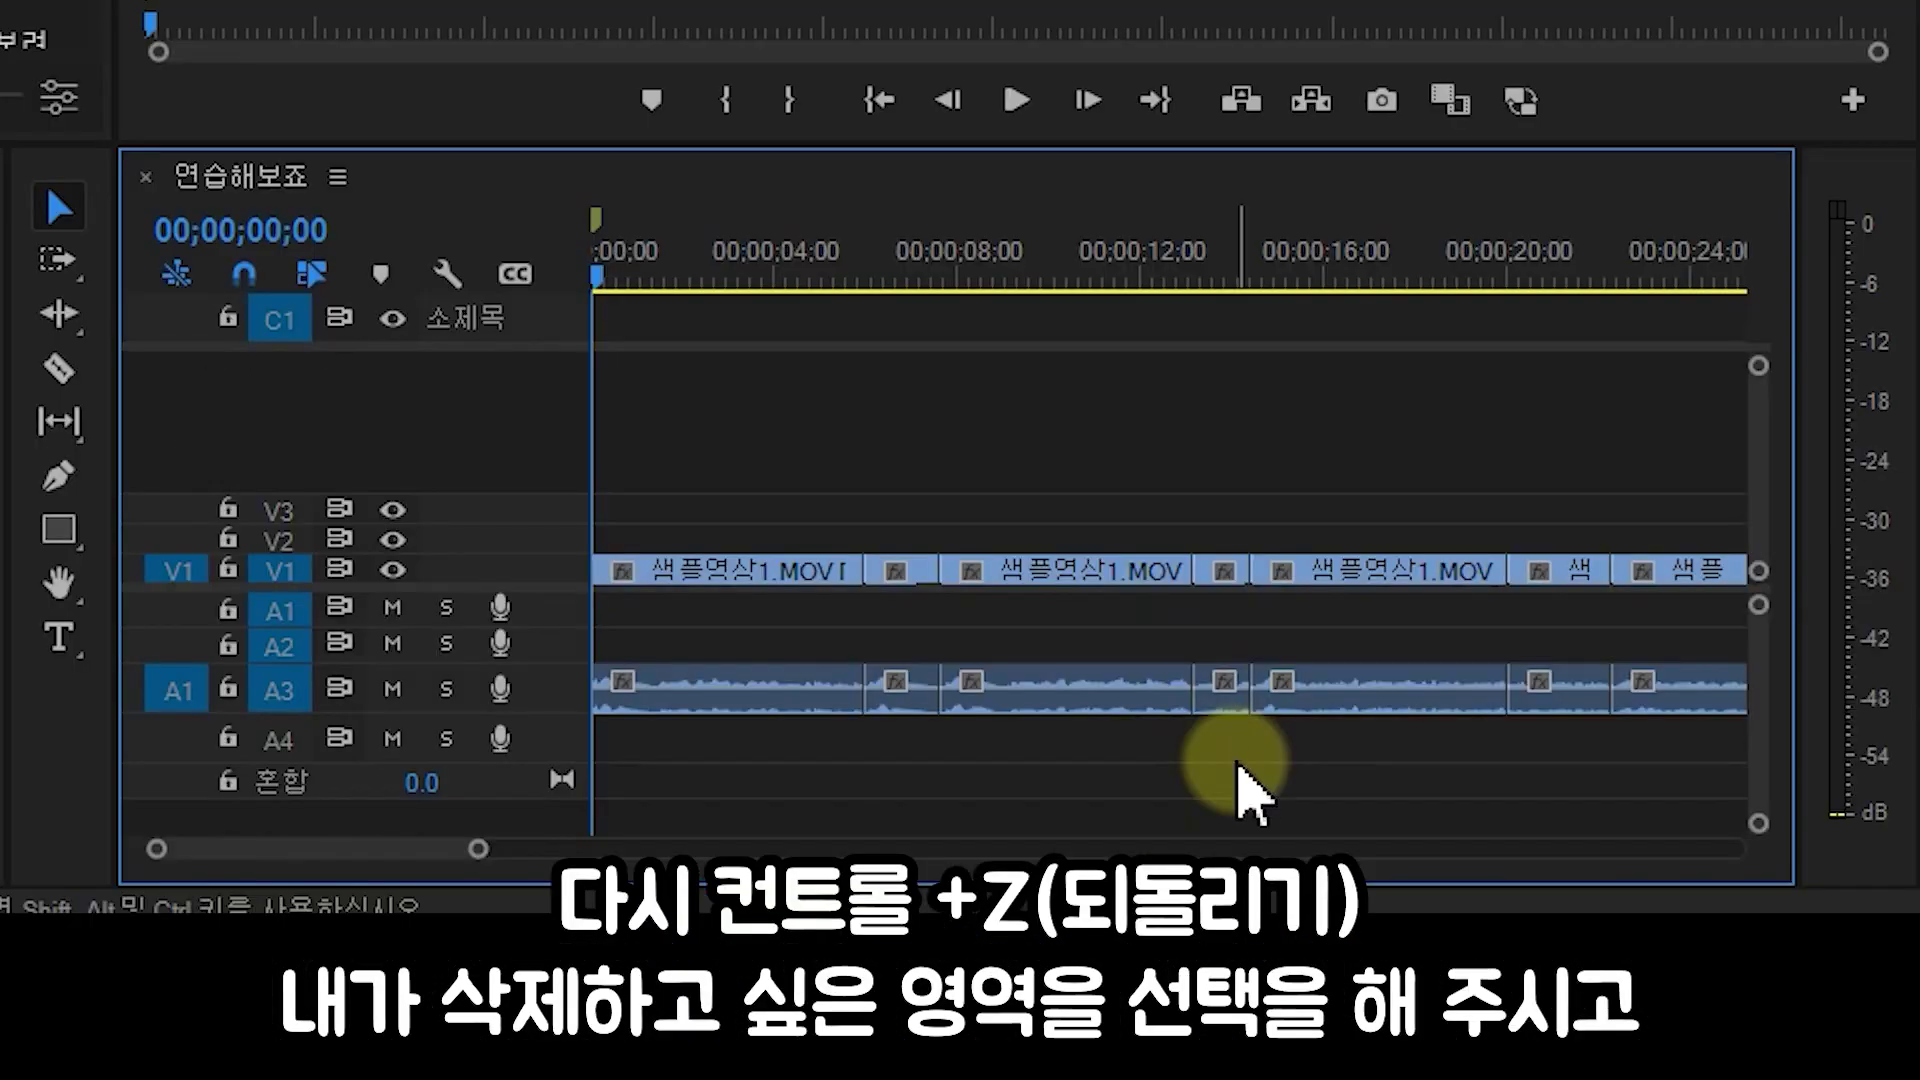
{"action": "left_click_drag", "start_coordinate": [1112, 624], "coordinate": [407, 497]}
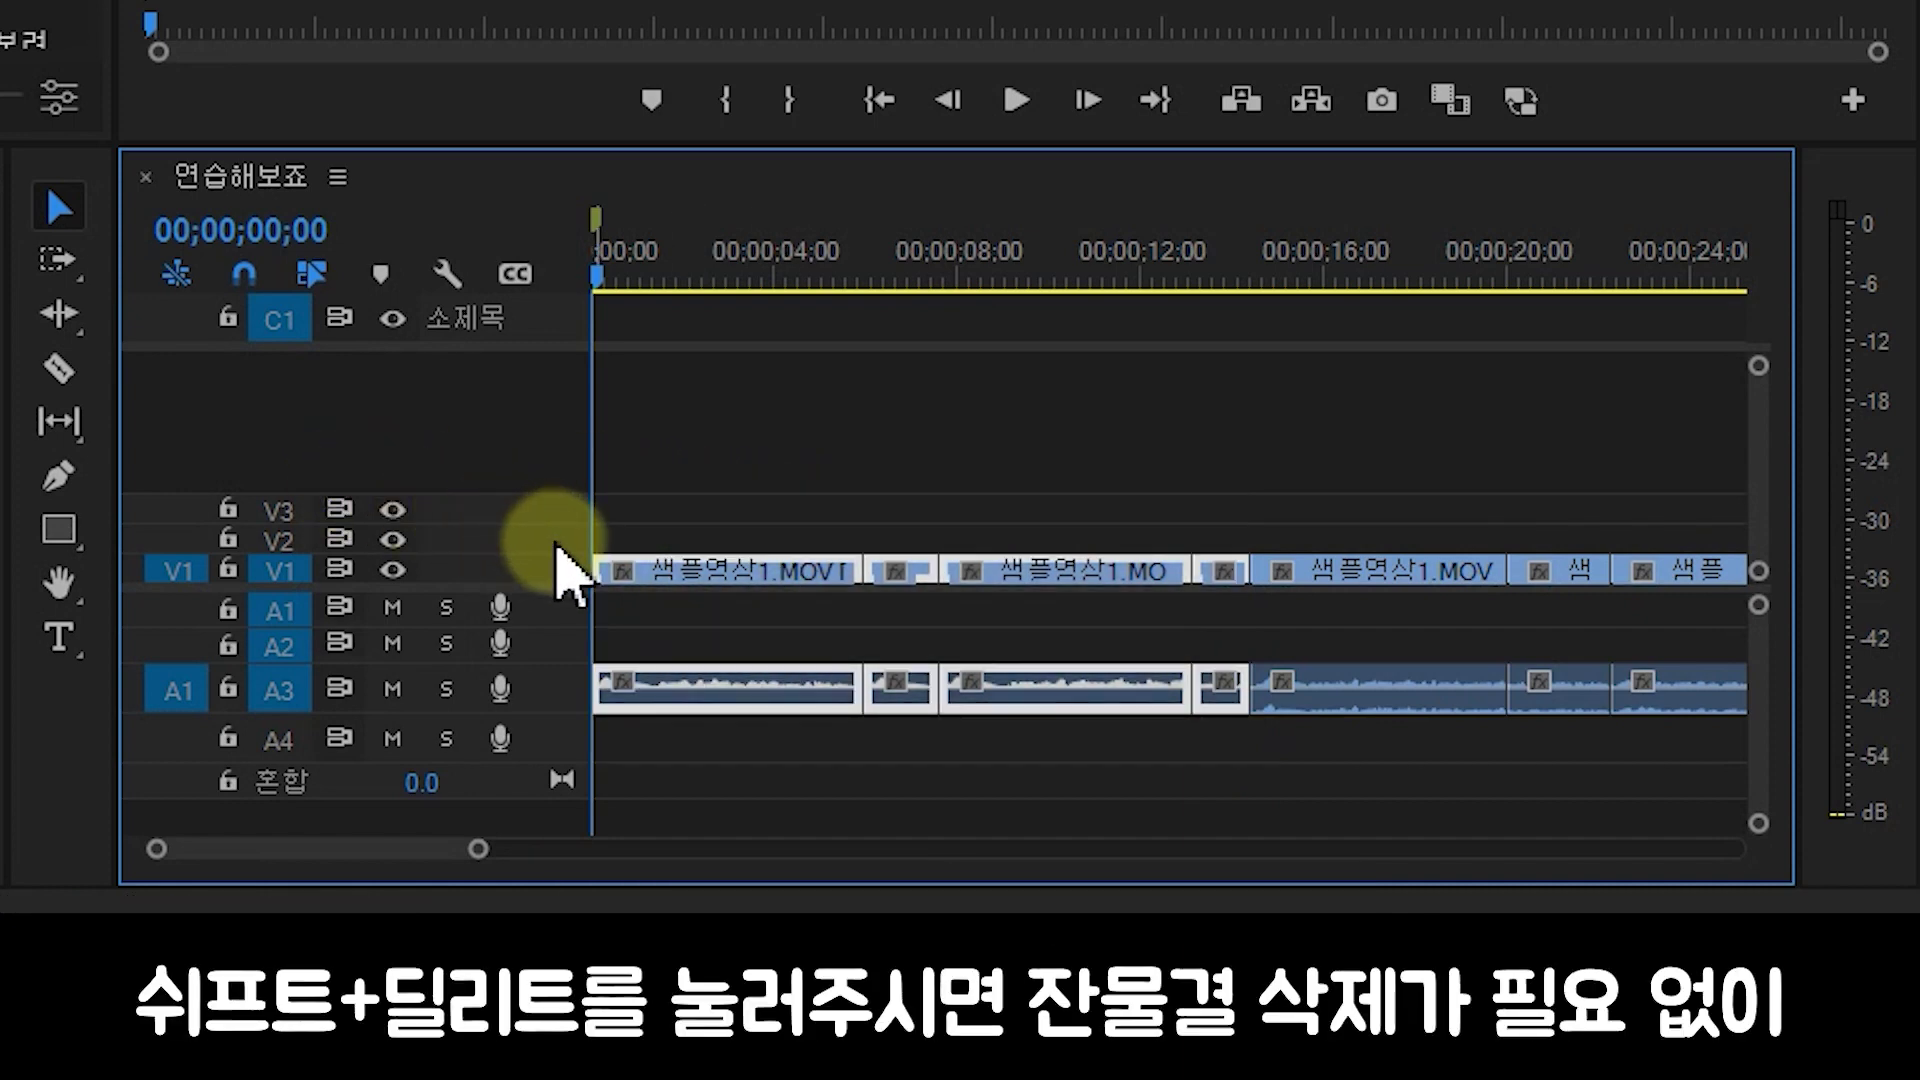
{"action": "key", "text": "shift+Delete"}
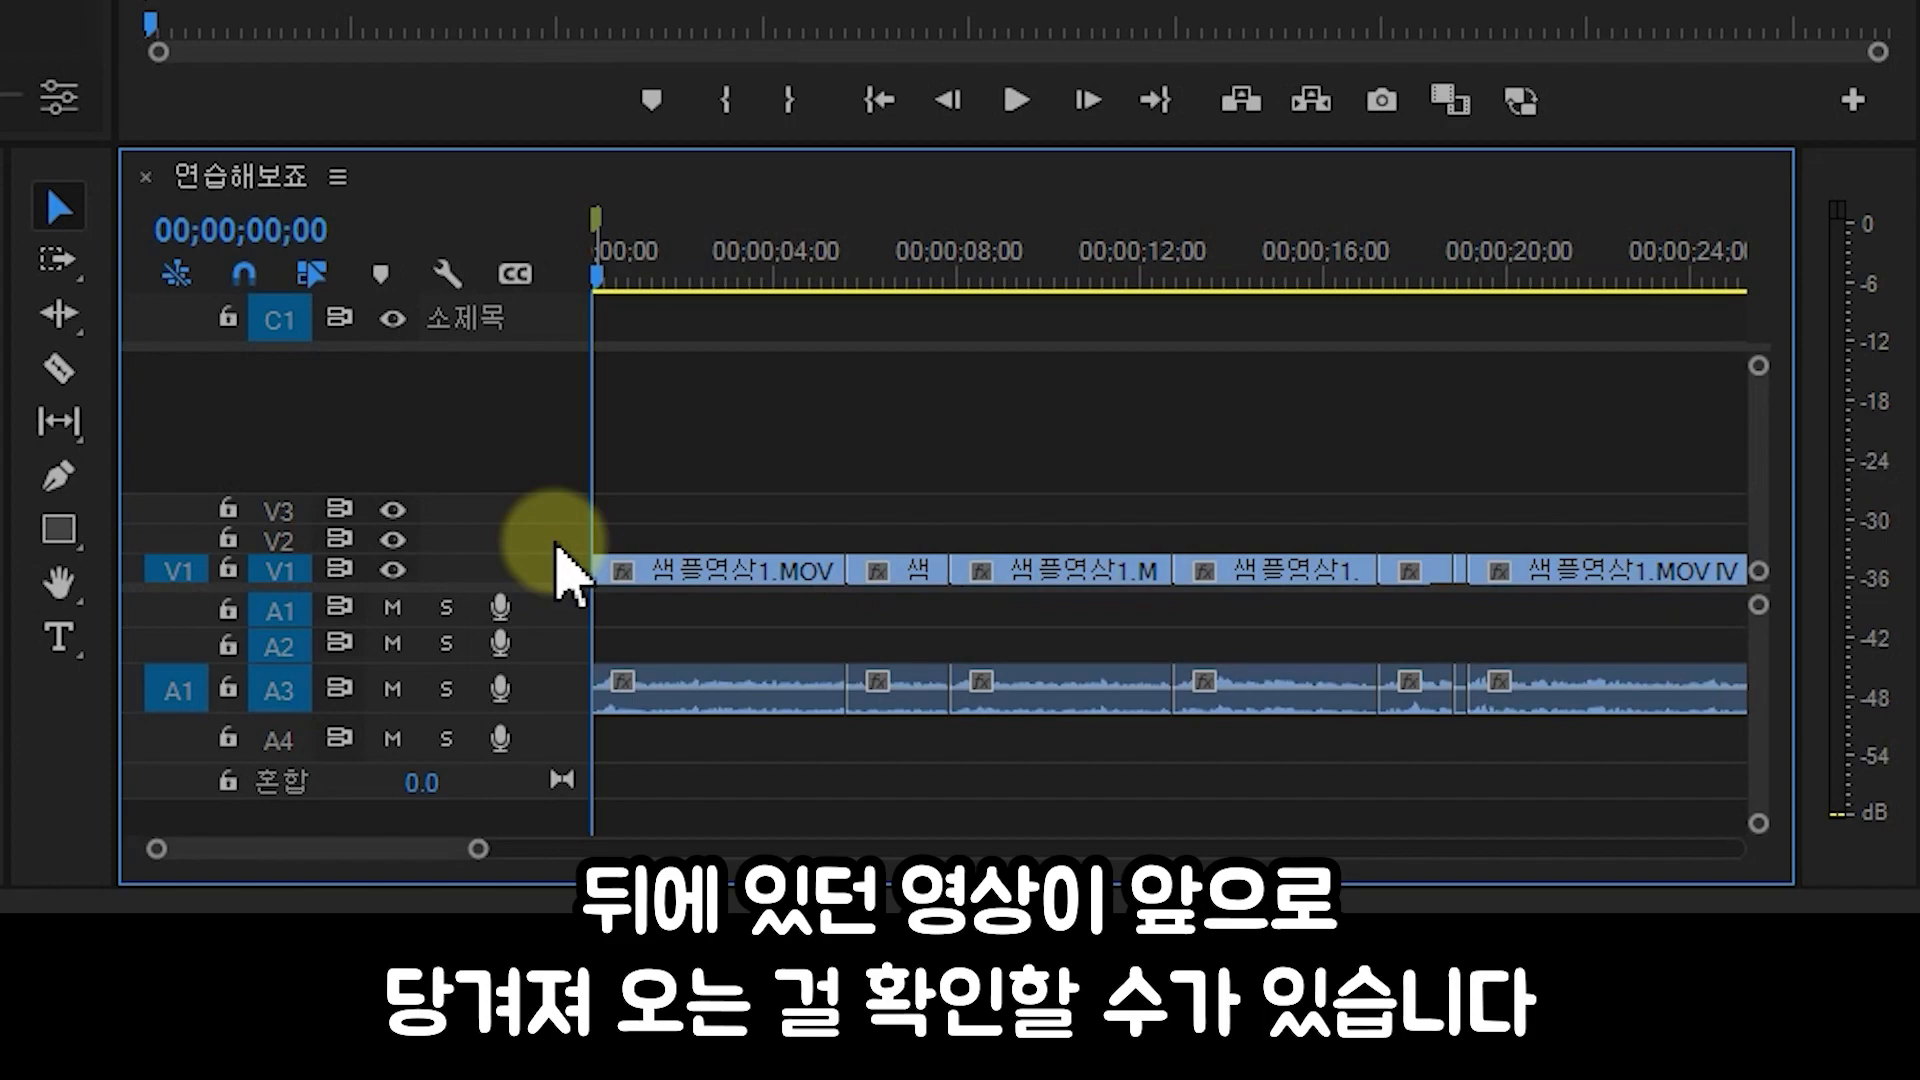
- Play through the following takes and ripple-delete the three repeated clips starting at 00;00;12;22
{"action": "key", "text": "space"}
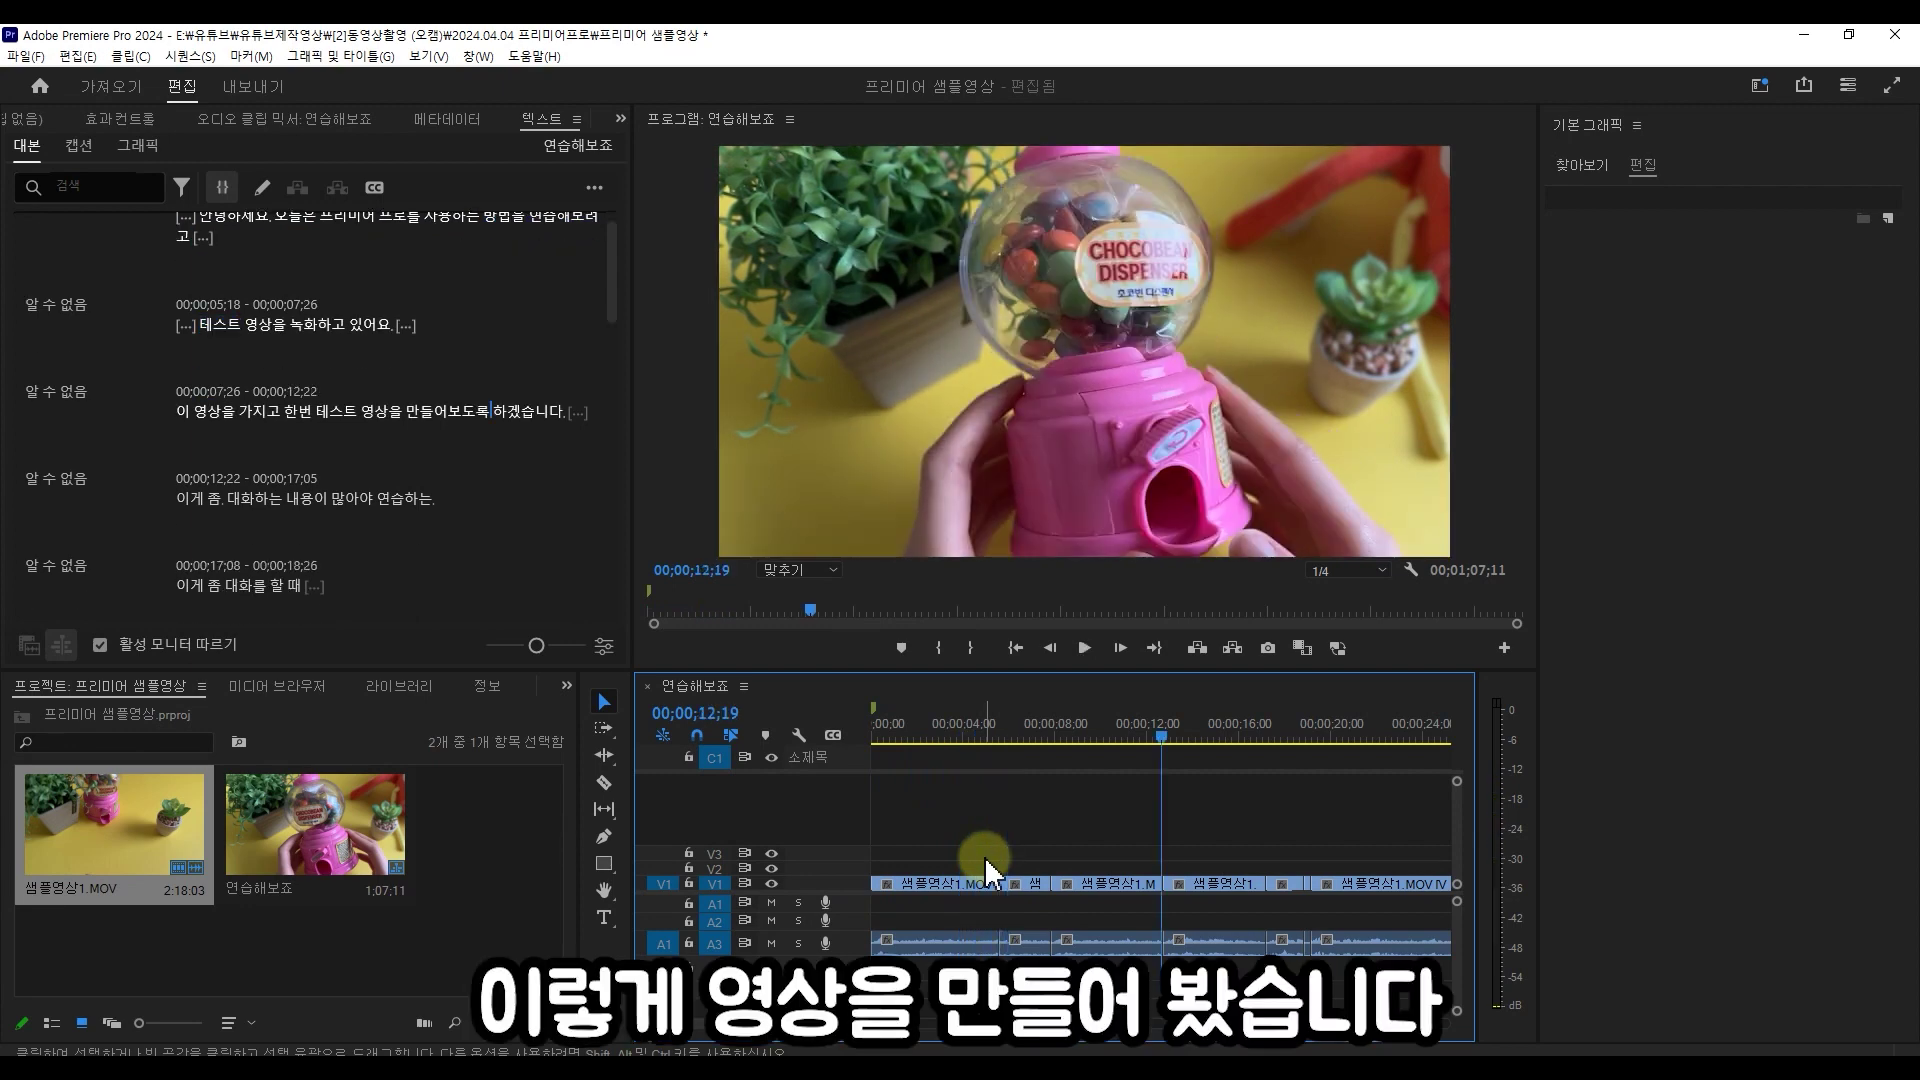
{"action": "left_click_drag", "start_coordinate": [1107, 955], "coordinate": [857, 844]}
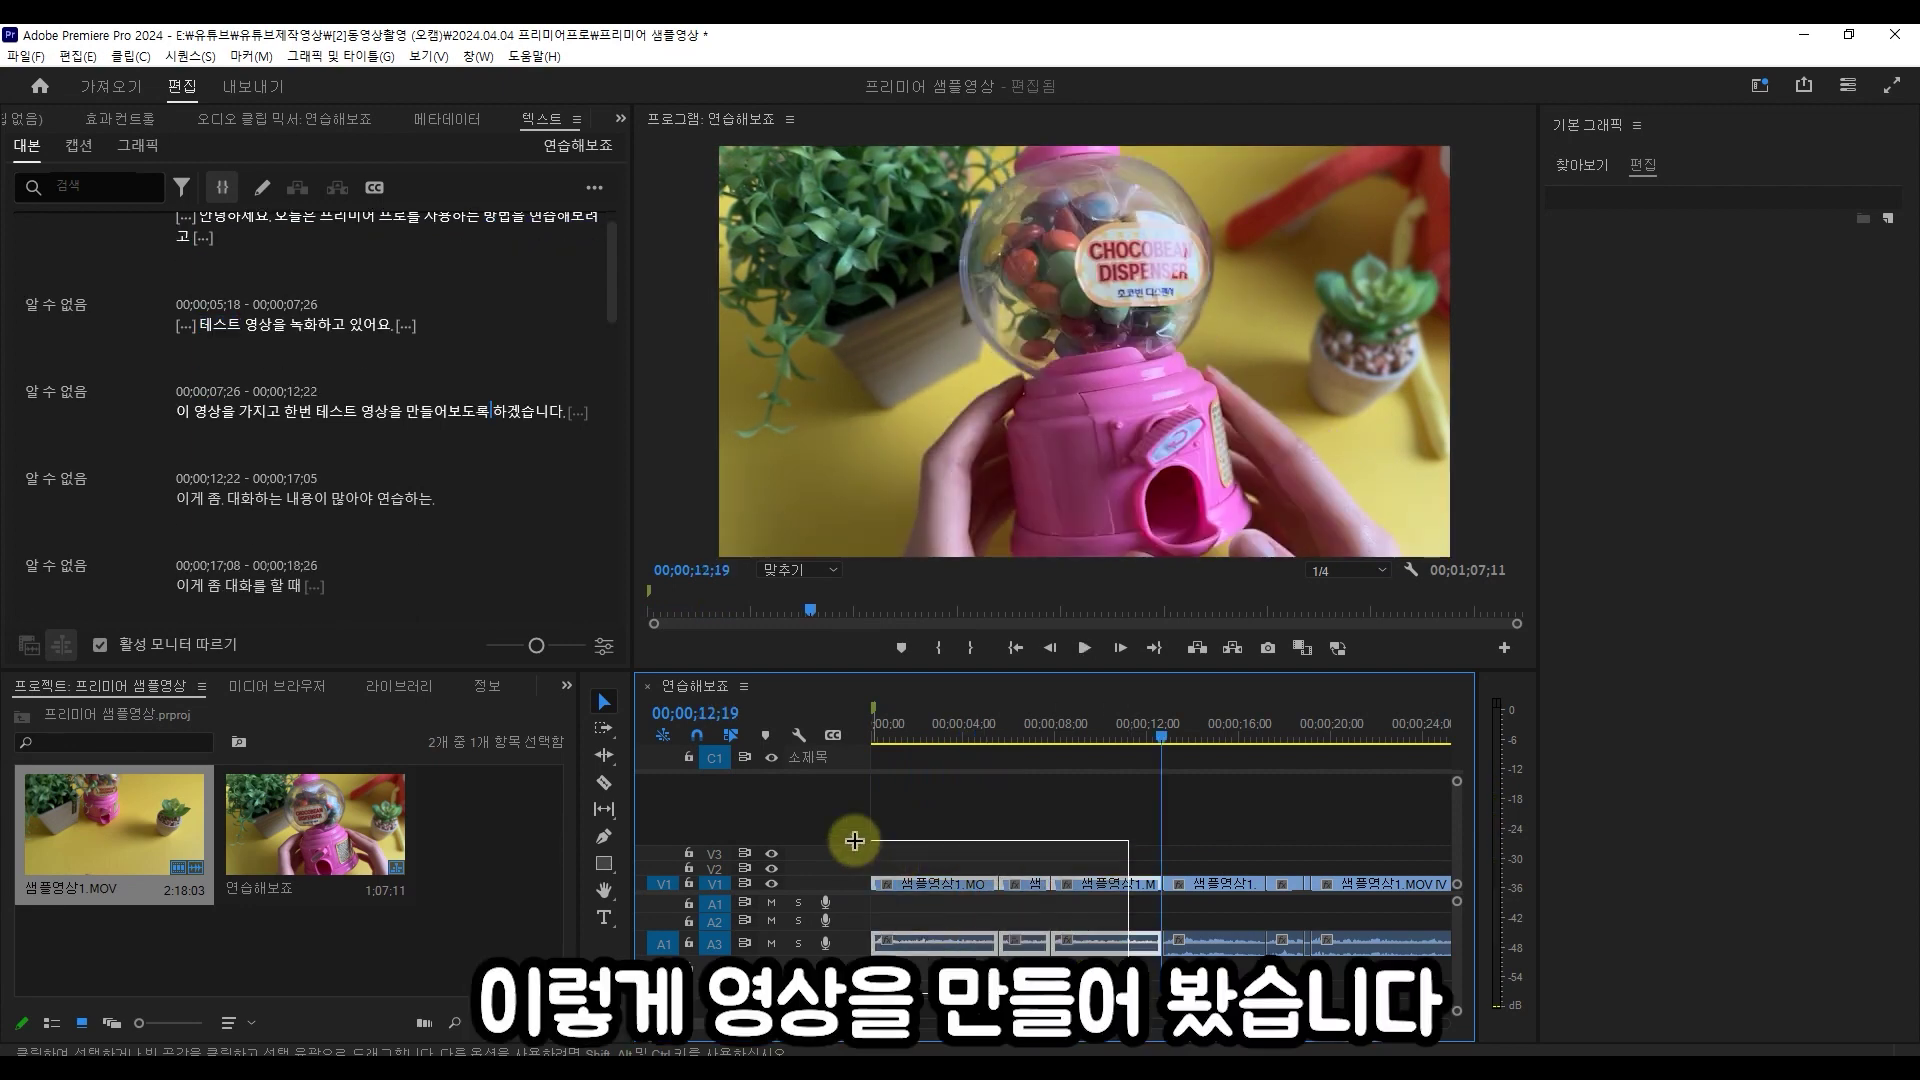
{"action": "key", "text": "space"}
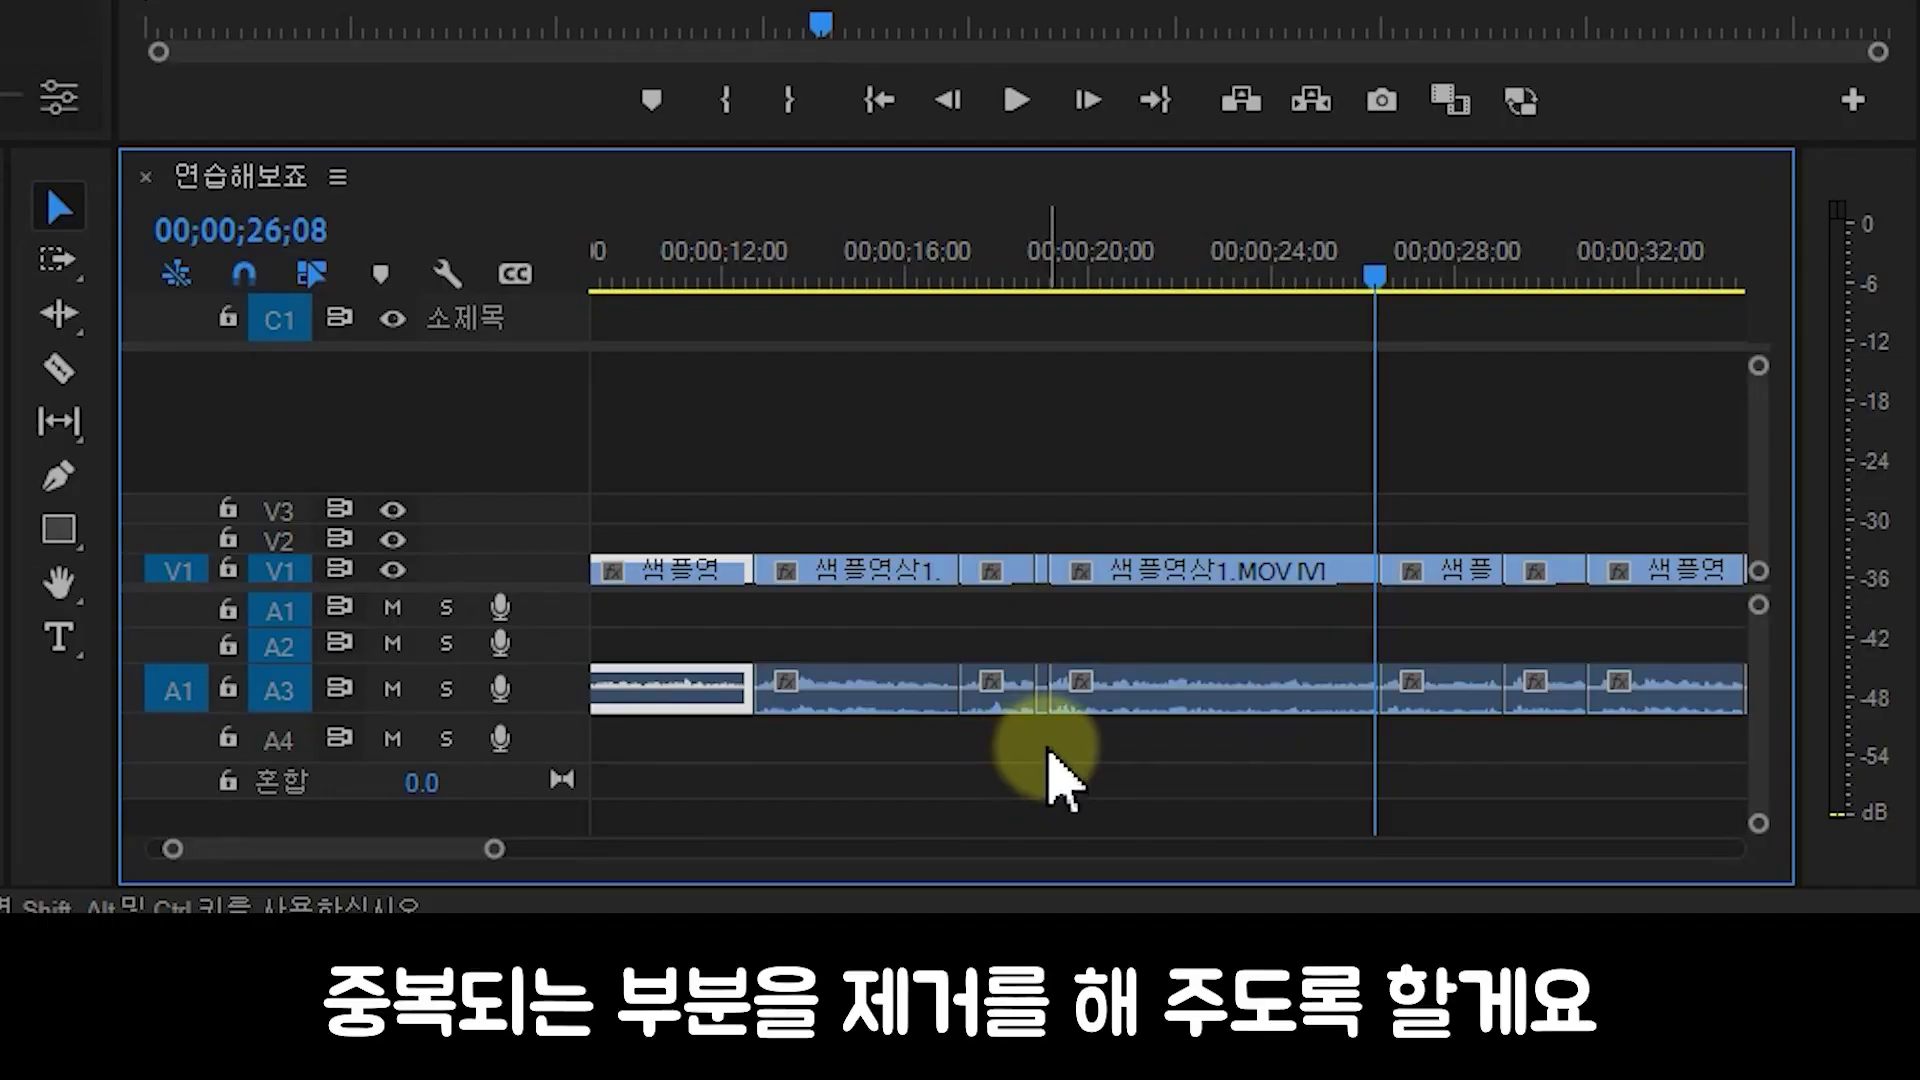
{"action": "left_click_drag", "start_coordinate": [1049, 752], "coordinate": [896, 495]}
{"action": "left_click_drag", "start_coordinate": [1043, 745], "coordinate": [877, 451]}
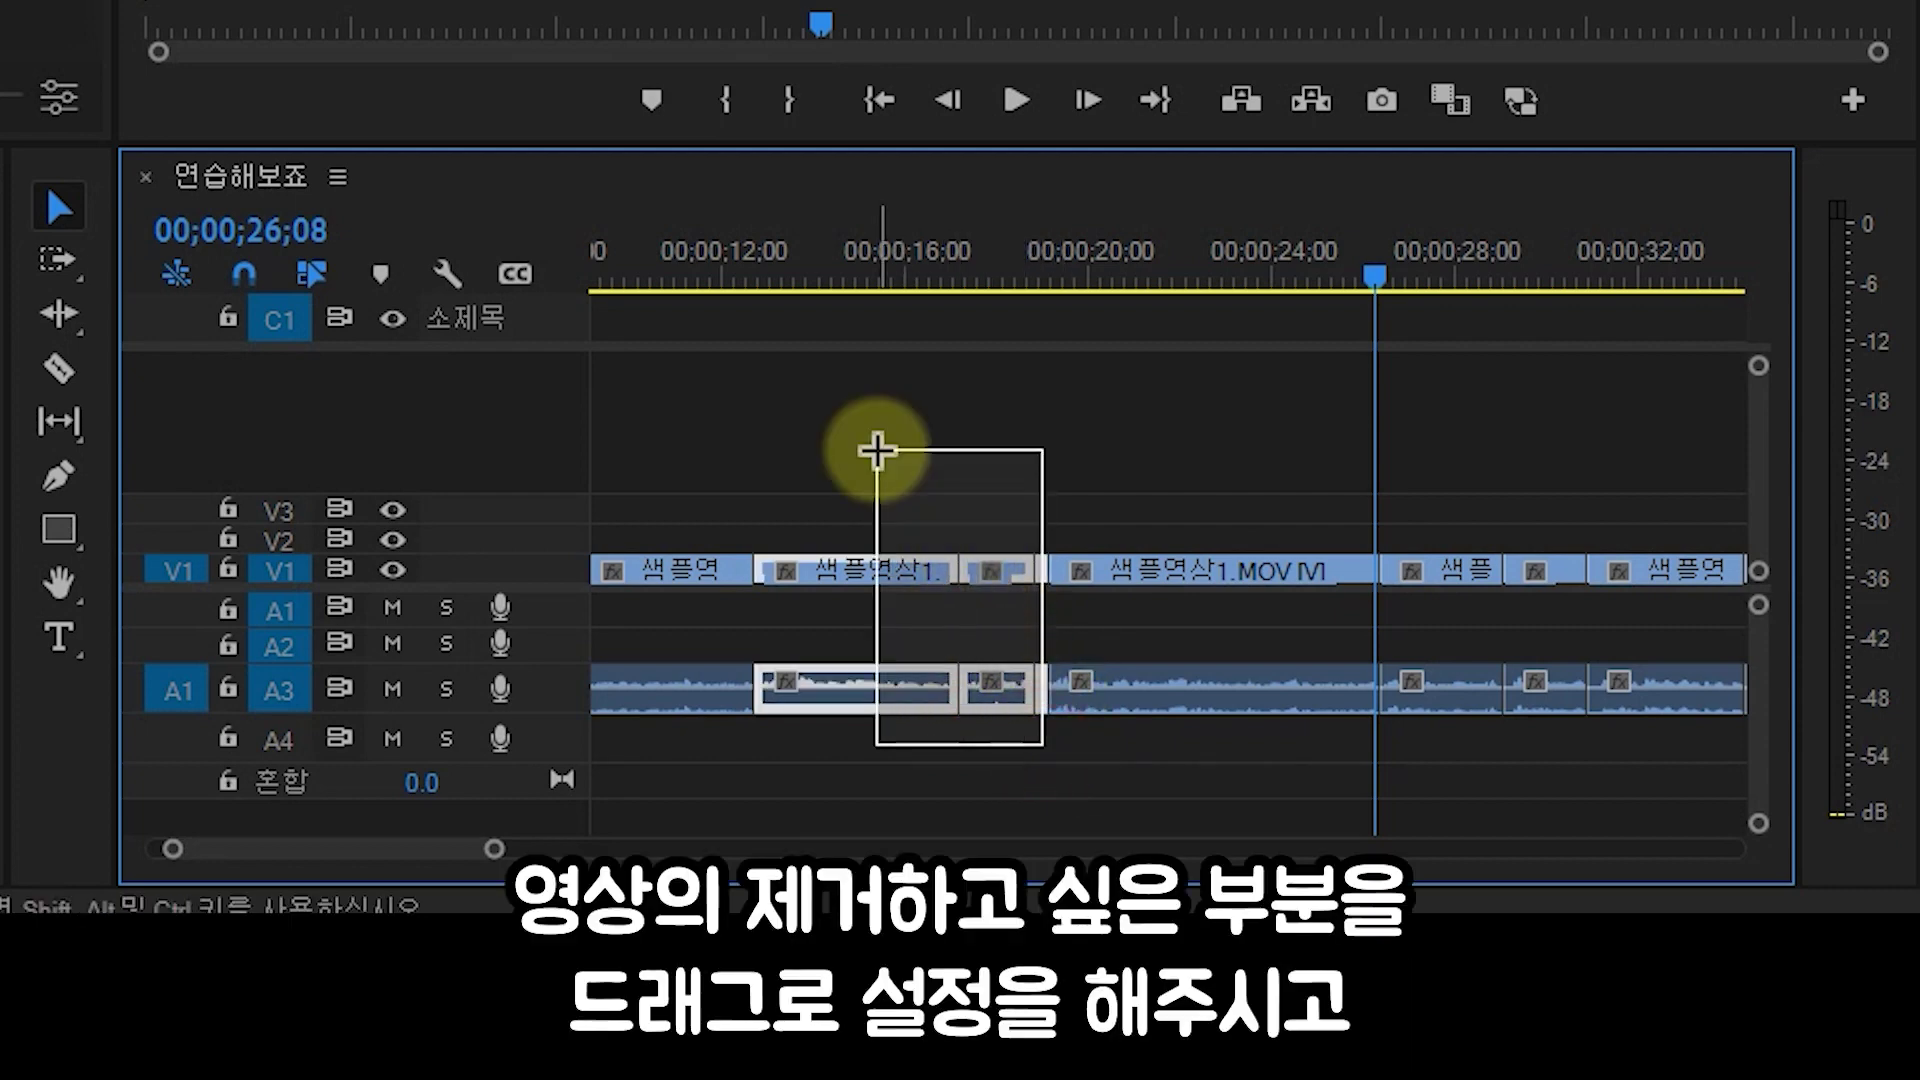
{"action": "left_click_drag", "start_coordinate": [877, 451], "coordinate": [877, 452]}
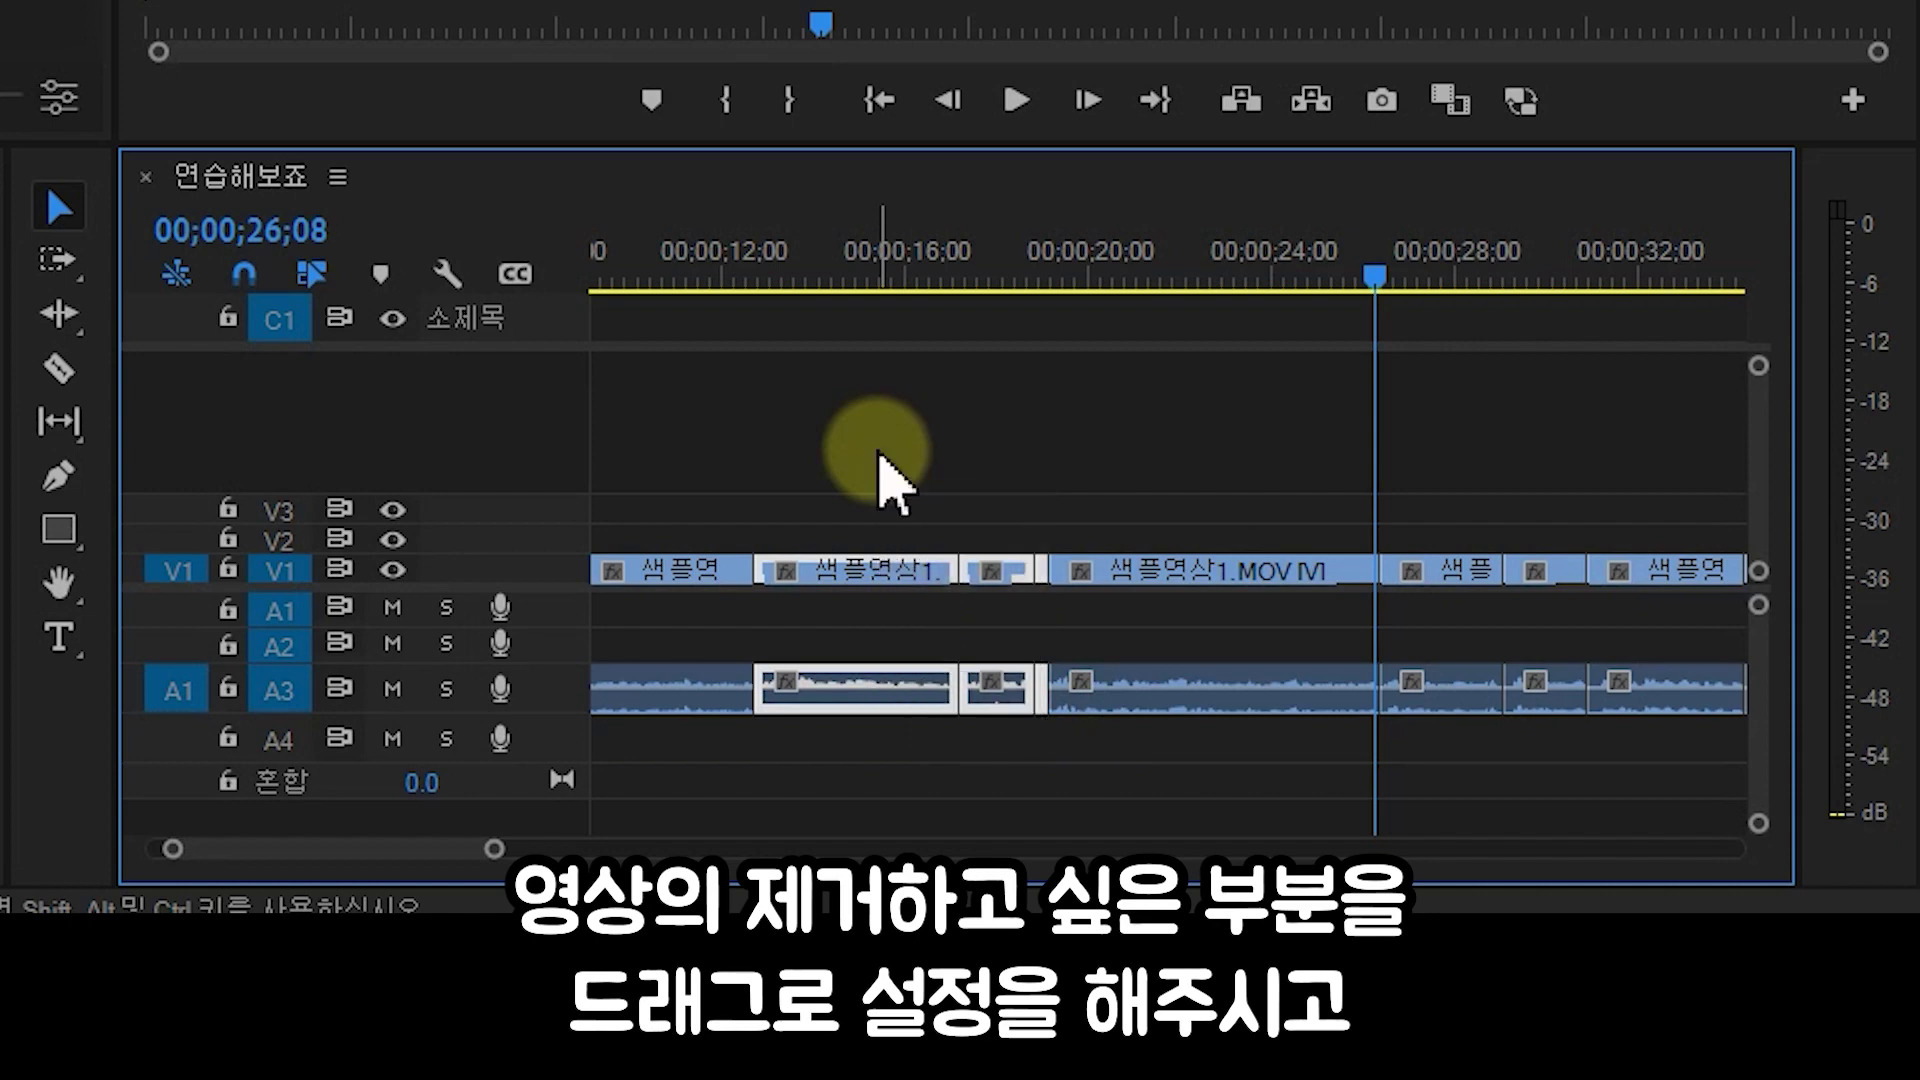
{"action": "key", "text": "shift+Delete"}
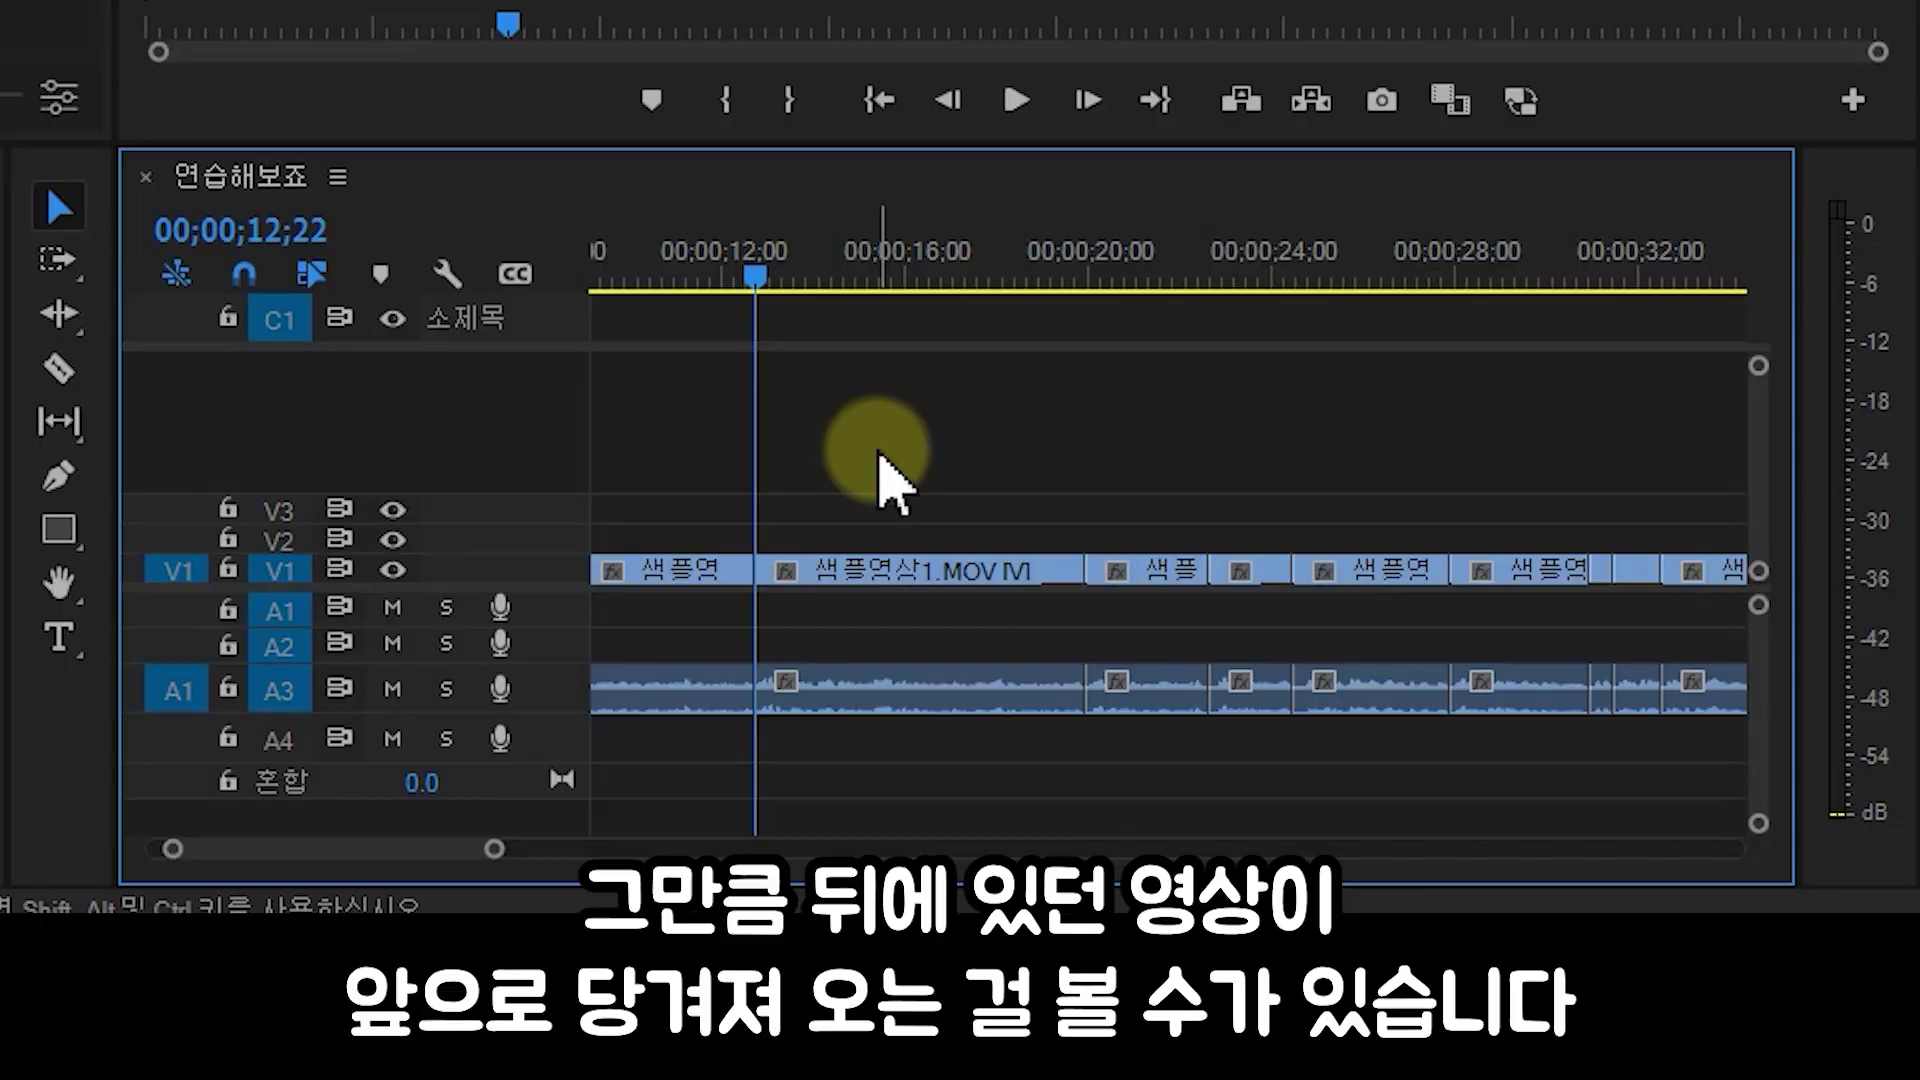
- Play the following section and ripple-delete the six consecutive clips from 00;00;19;28 to about 00;00;32;15
{"action": "key", "text": "space"}
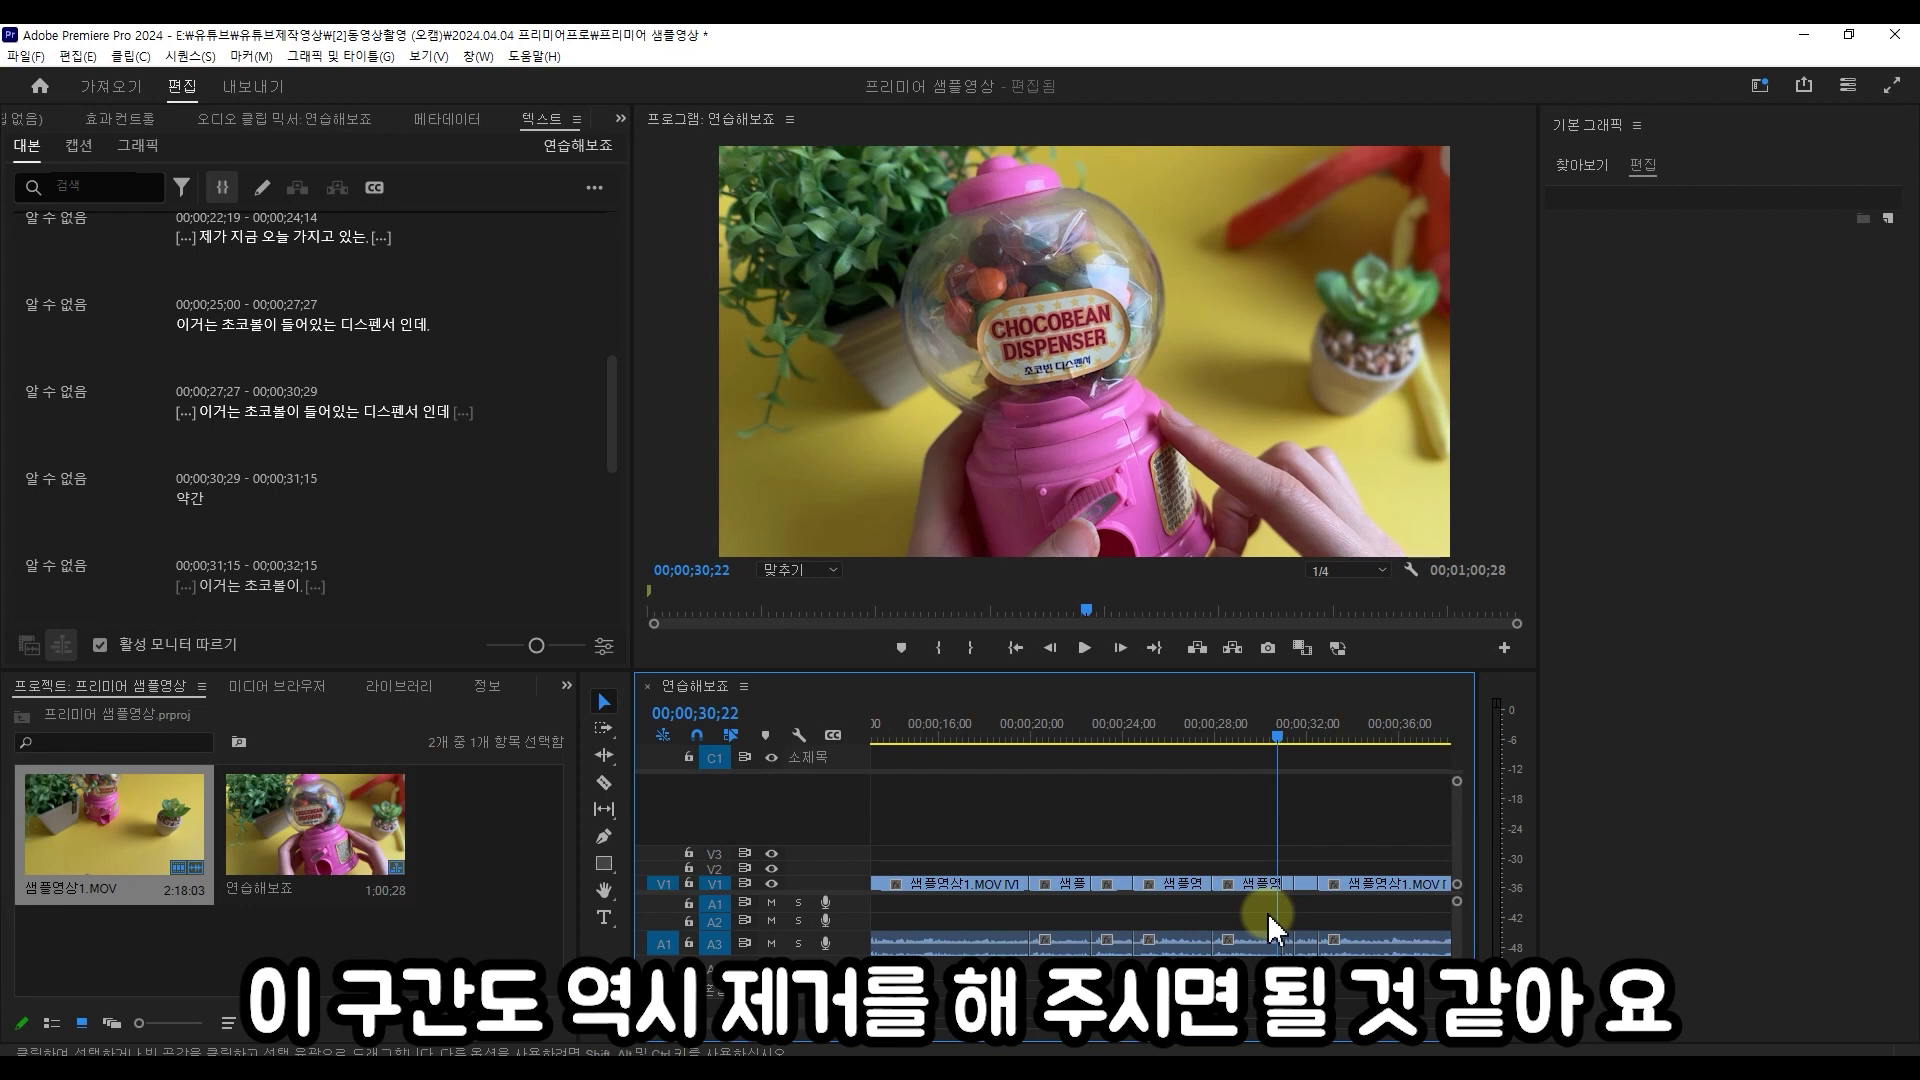
{"action": "left_click", "coordinate": [1066, 732]}
{"action": "key", "text": "space"}
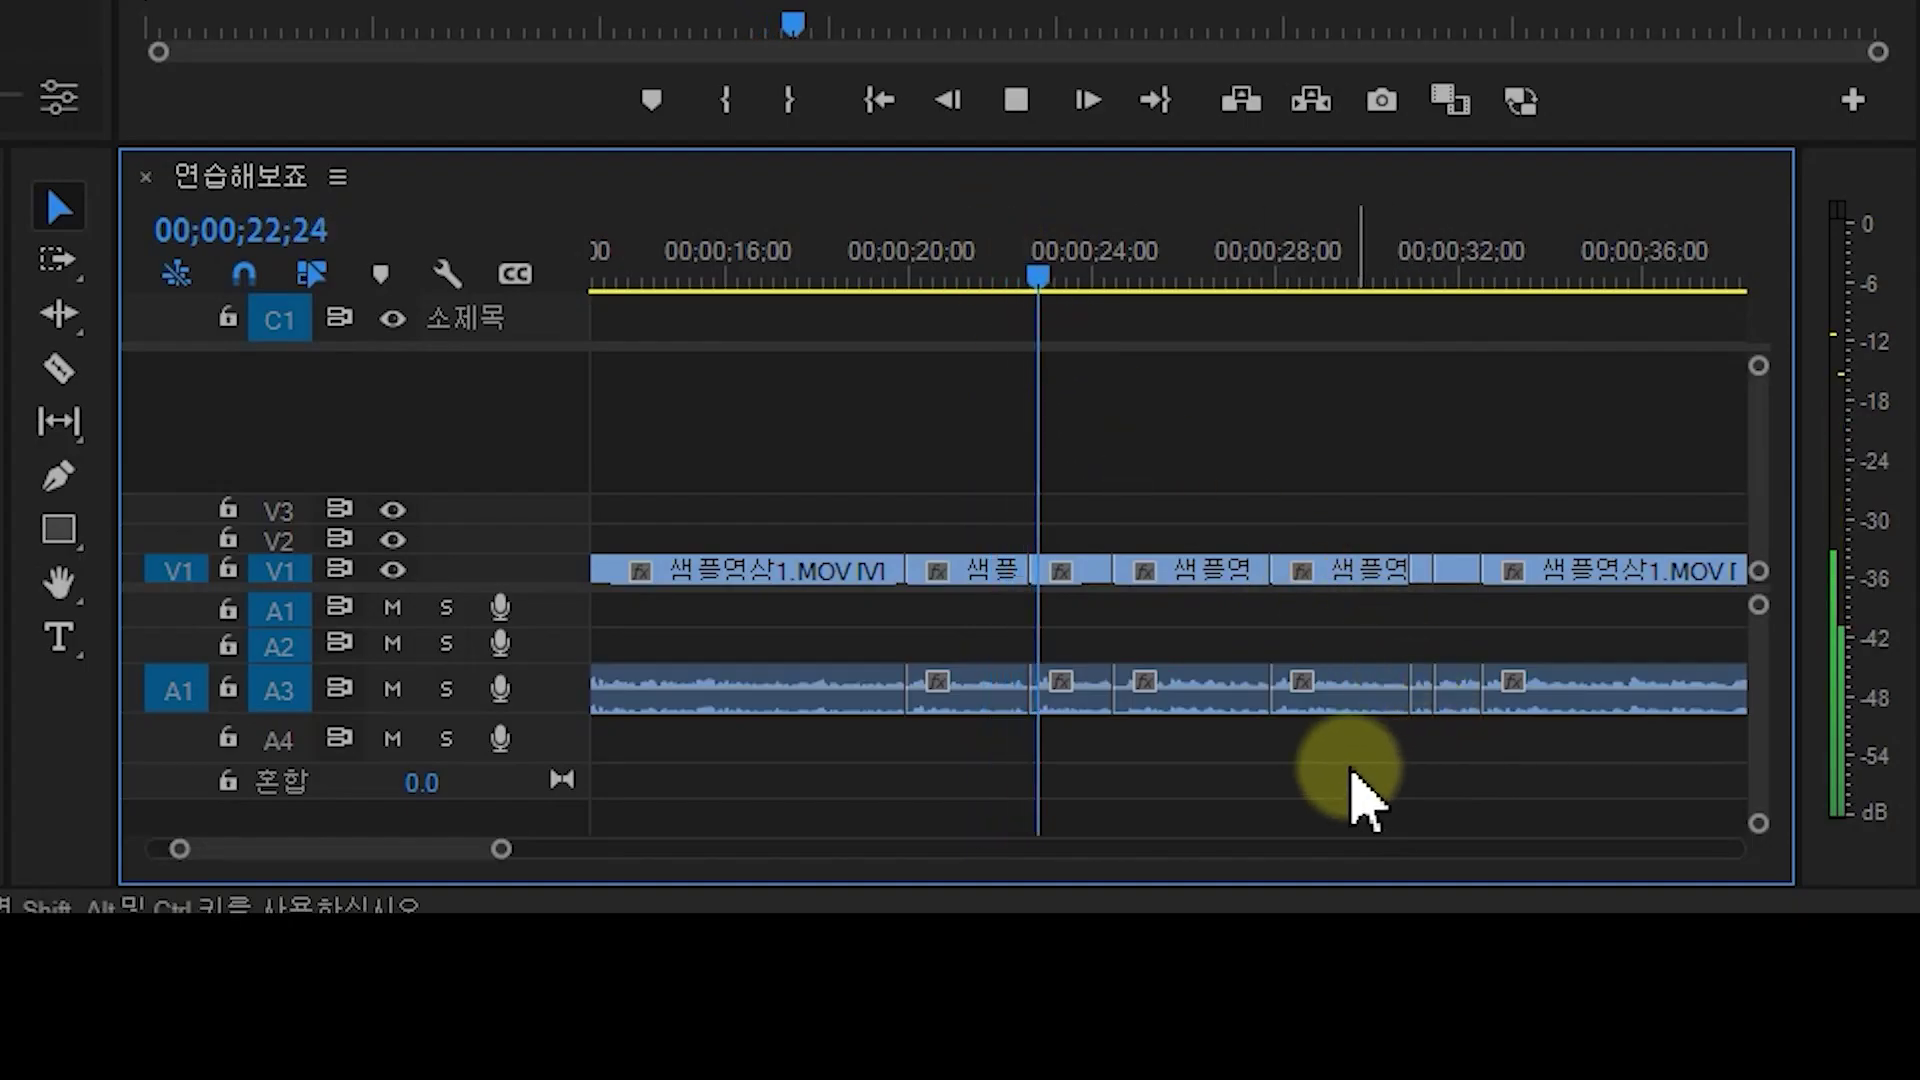
{"action": "left_click_drag", "start_coordinate": [1352, 770], "coordinate": [995, 478]}
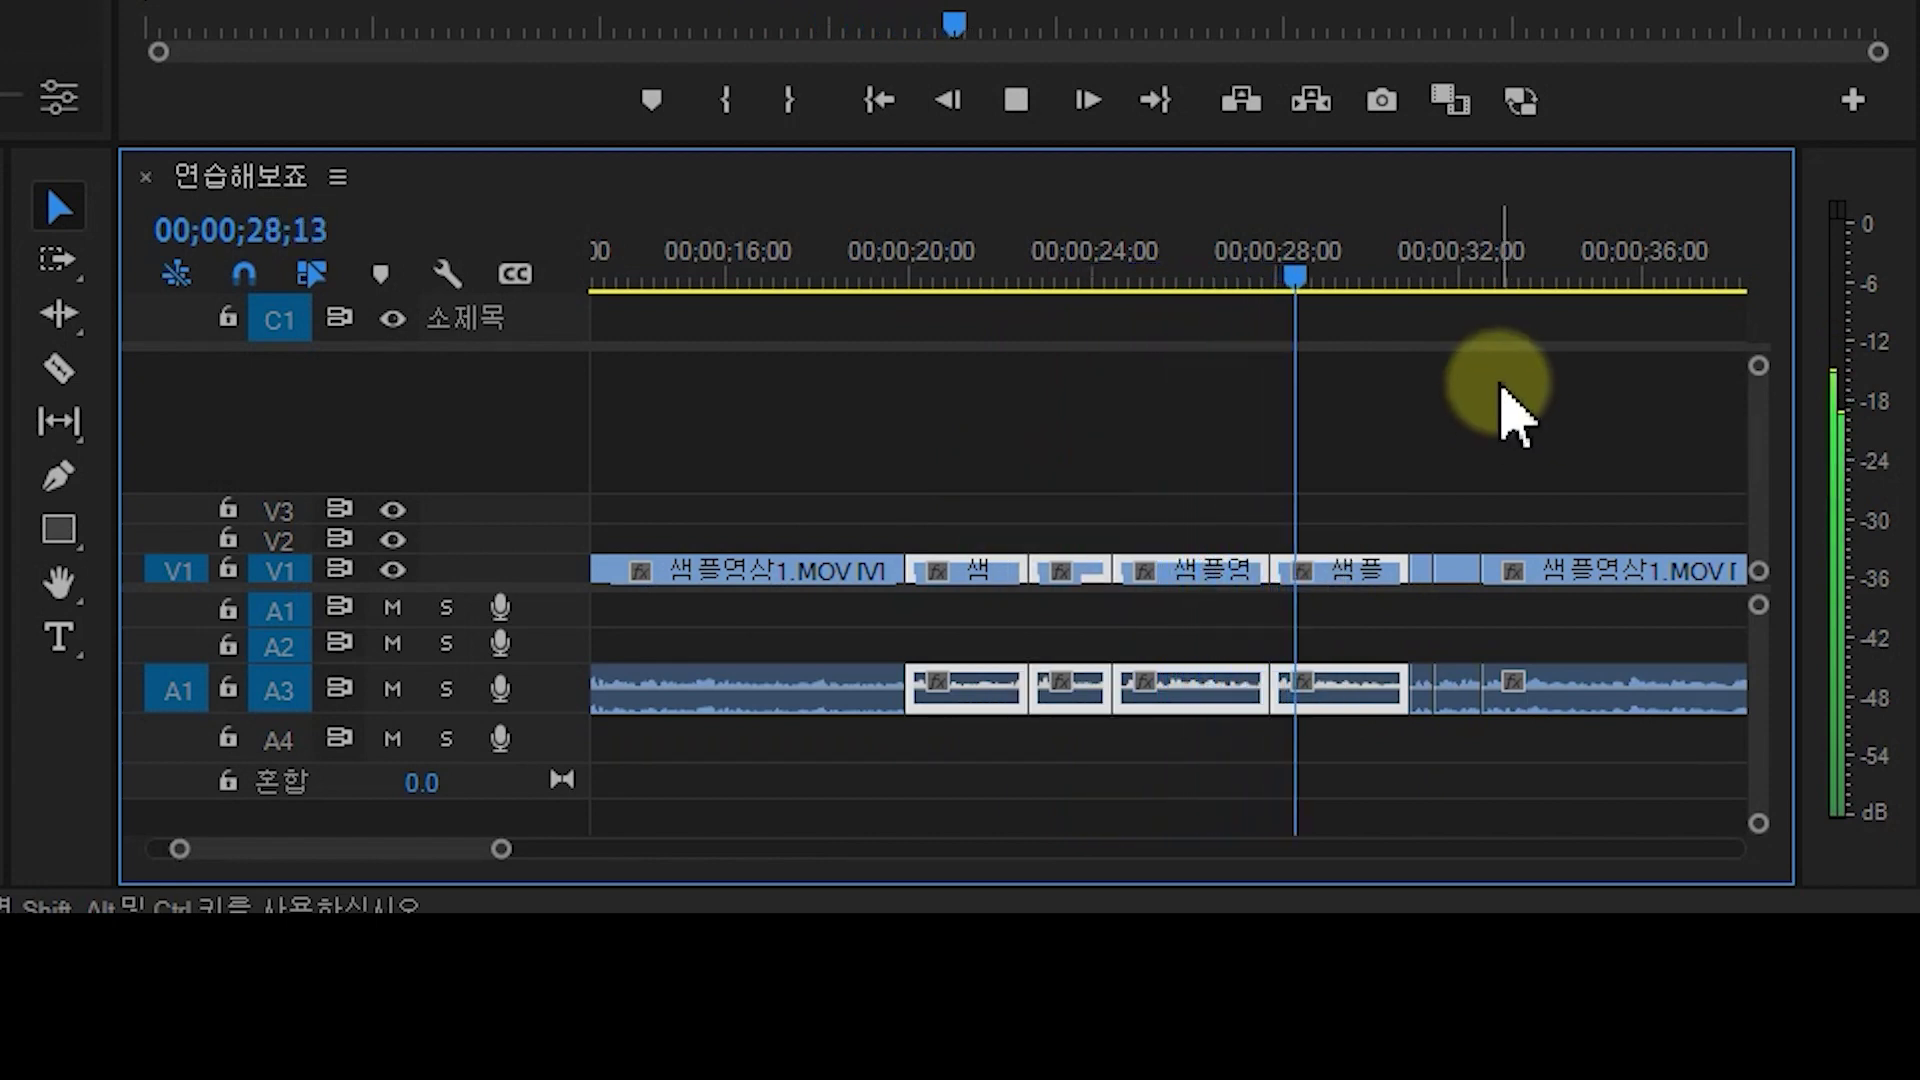
{"action": "left_click_drag", "start_coordinate": [1210, 742], "coordinate": [740, 467]}
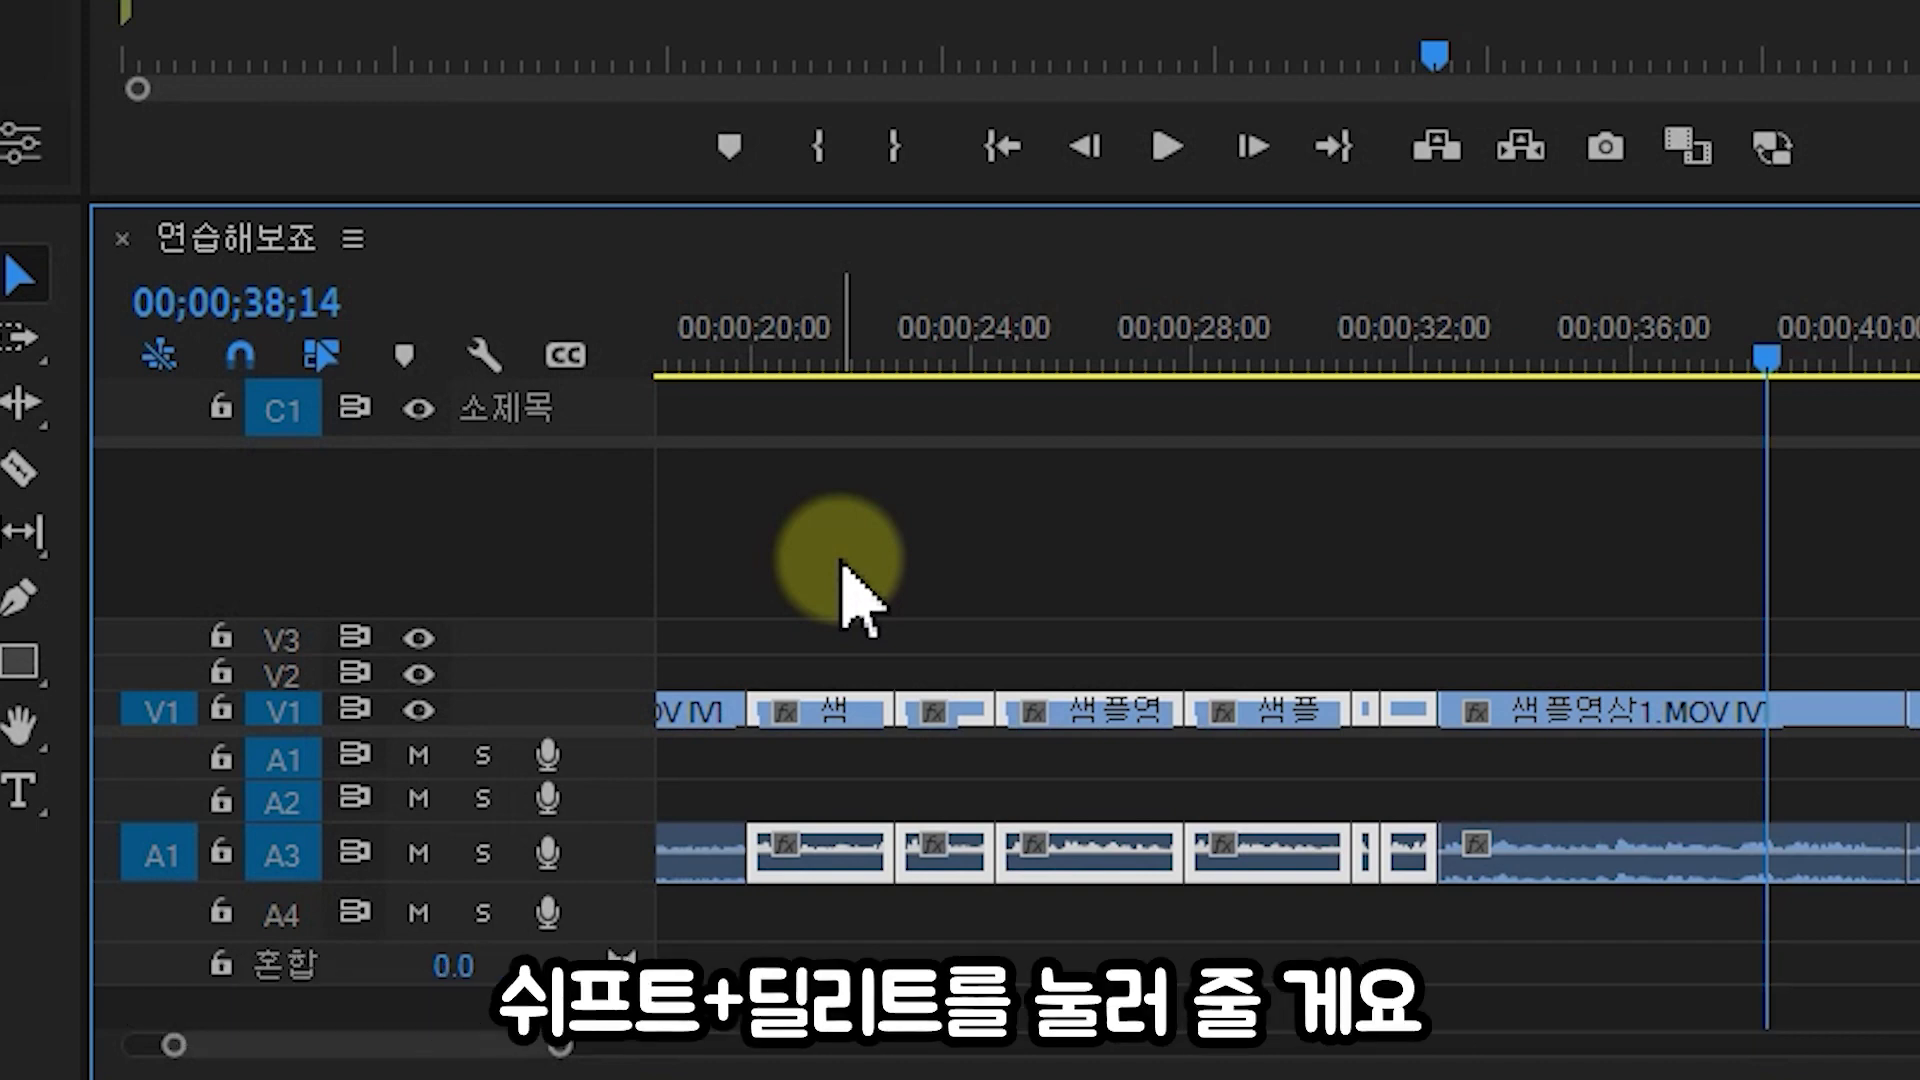
{"action": "key", "text": "shift+Delete"}
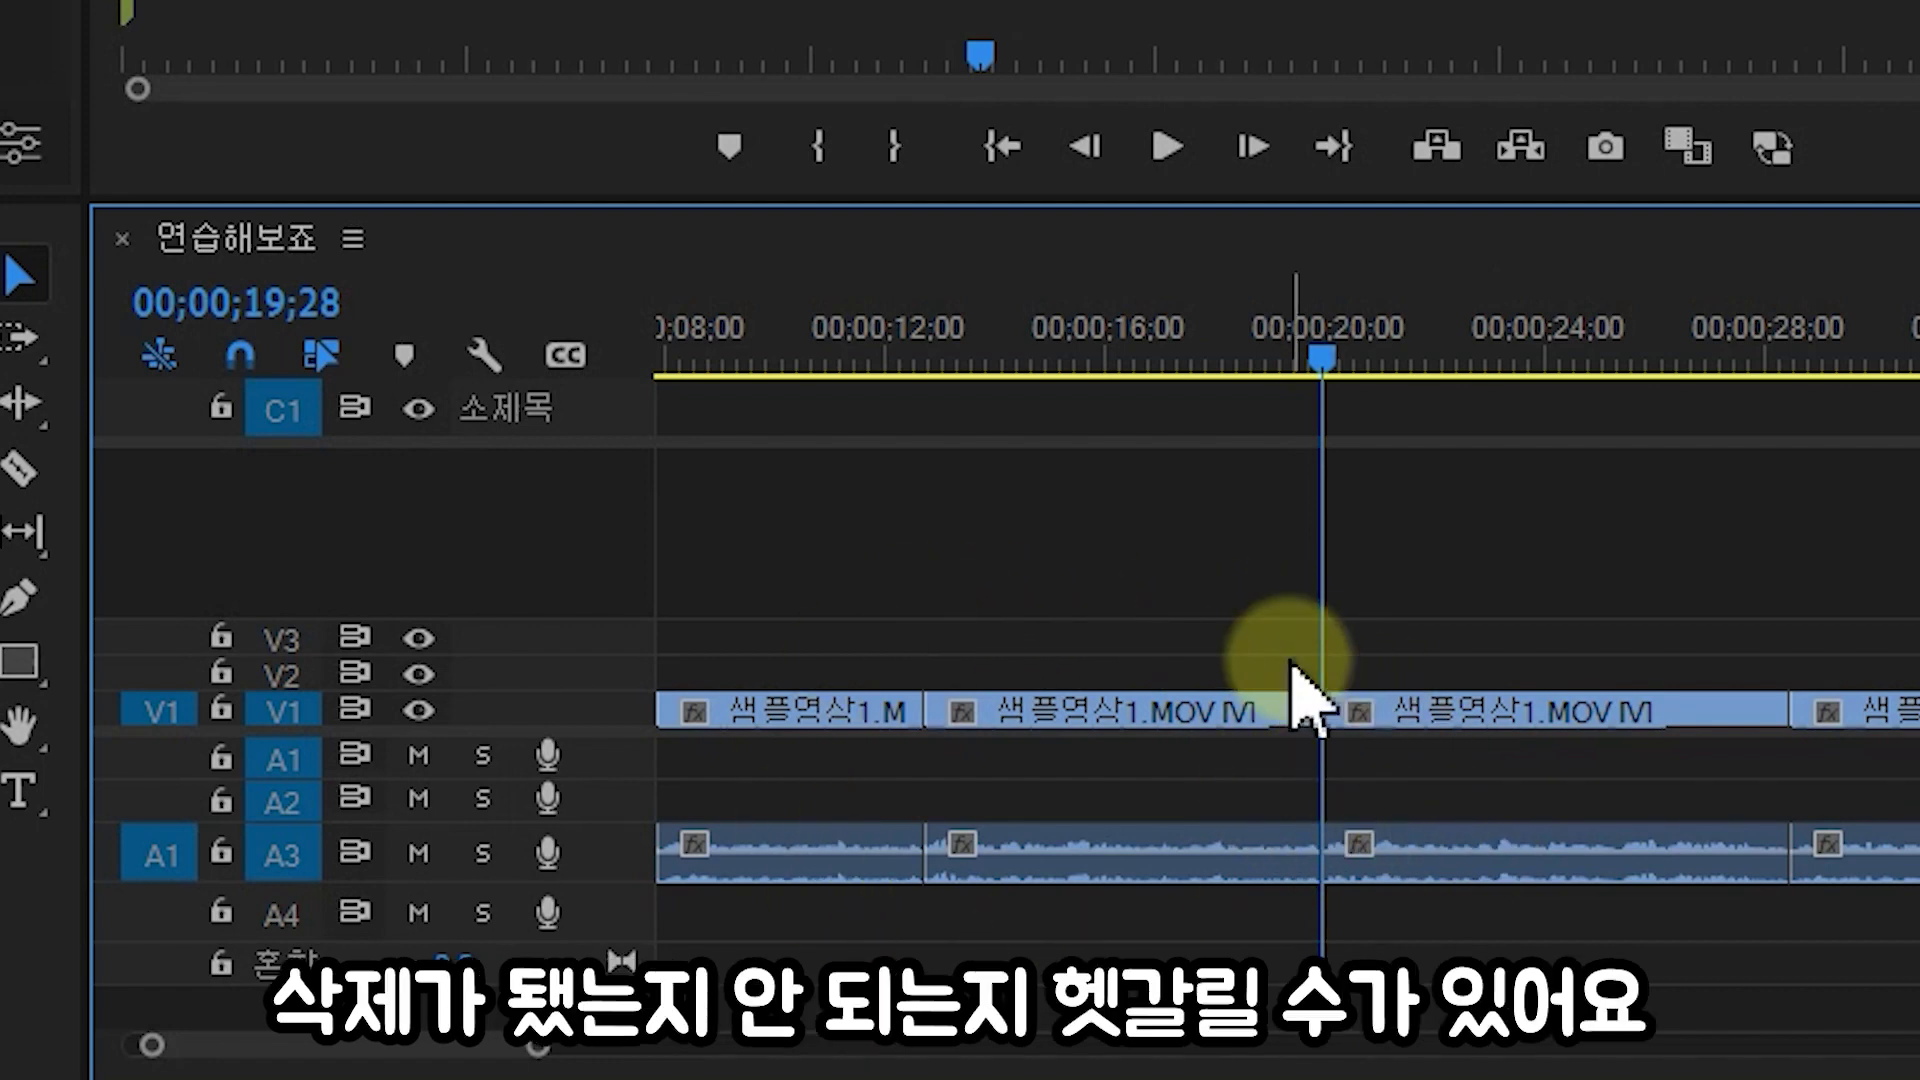
- Change the label colour of all clips from the sequence start to 00;00;33;28 to yellow (노랑)
{"action": "scroll", "coordinate": [1460, 660], "scroll_direction": "right", "scroll_amount": 2}
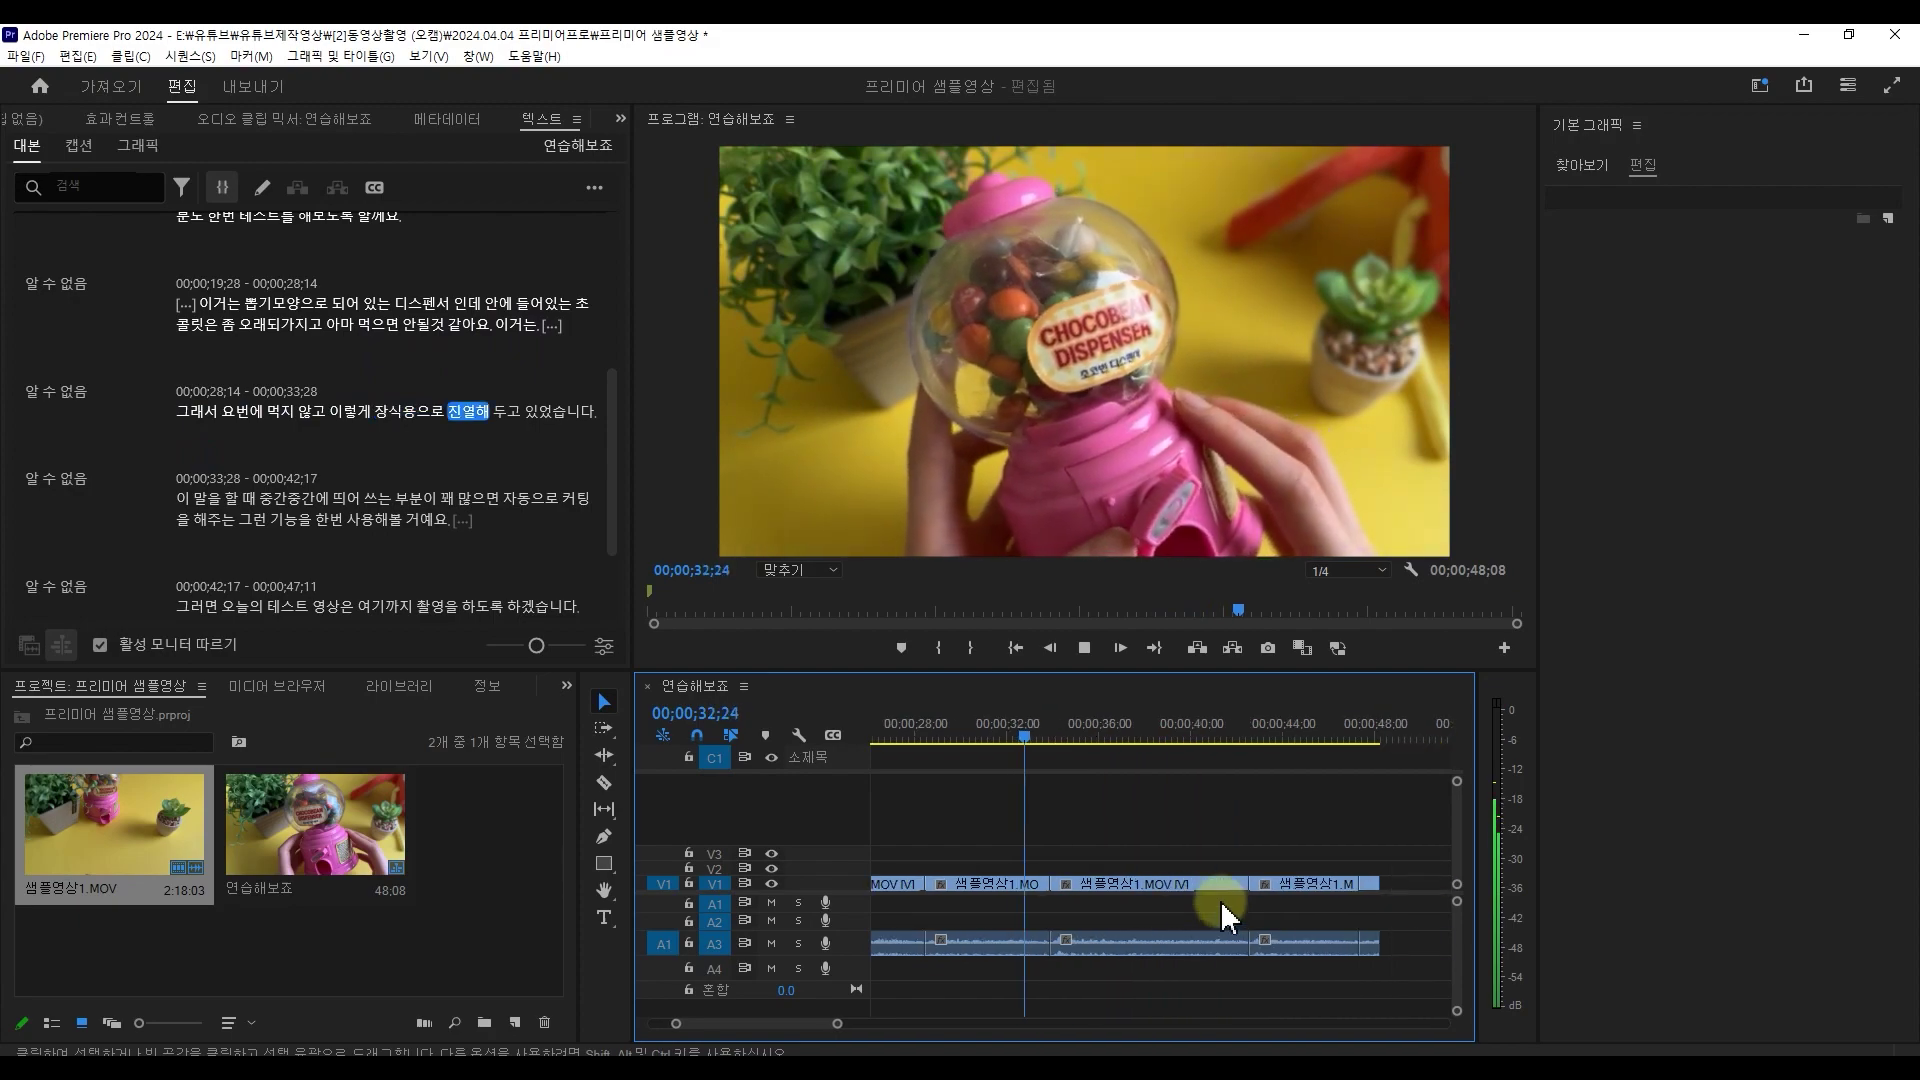
{"action": "left_click_drag", "start_coordinate": [1222, 892], "coordinate": [1060, 969]}
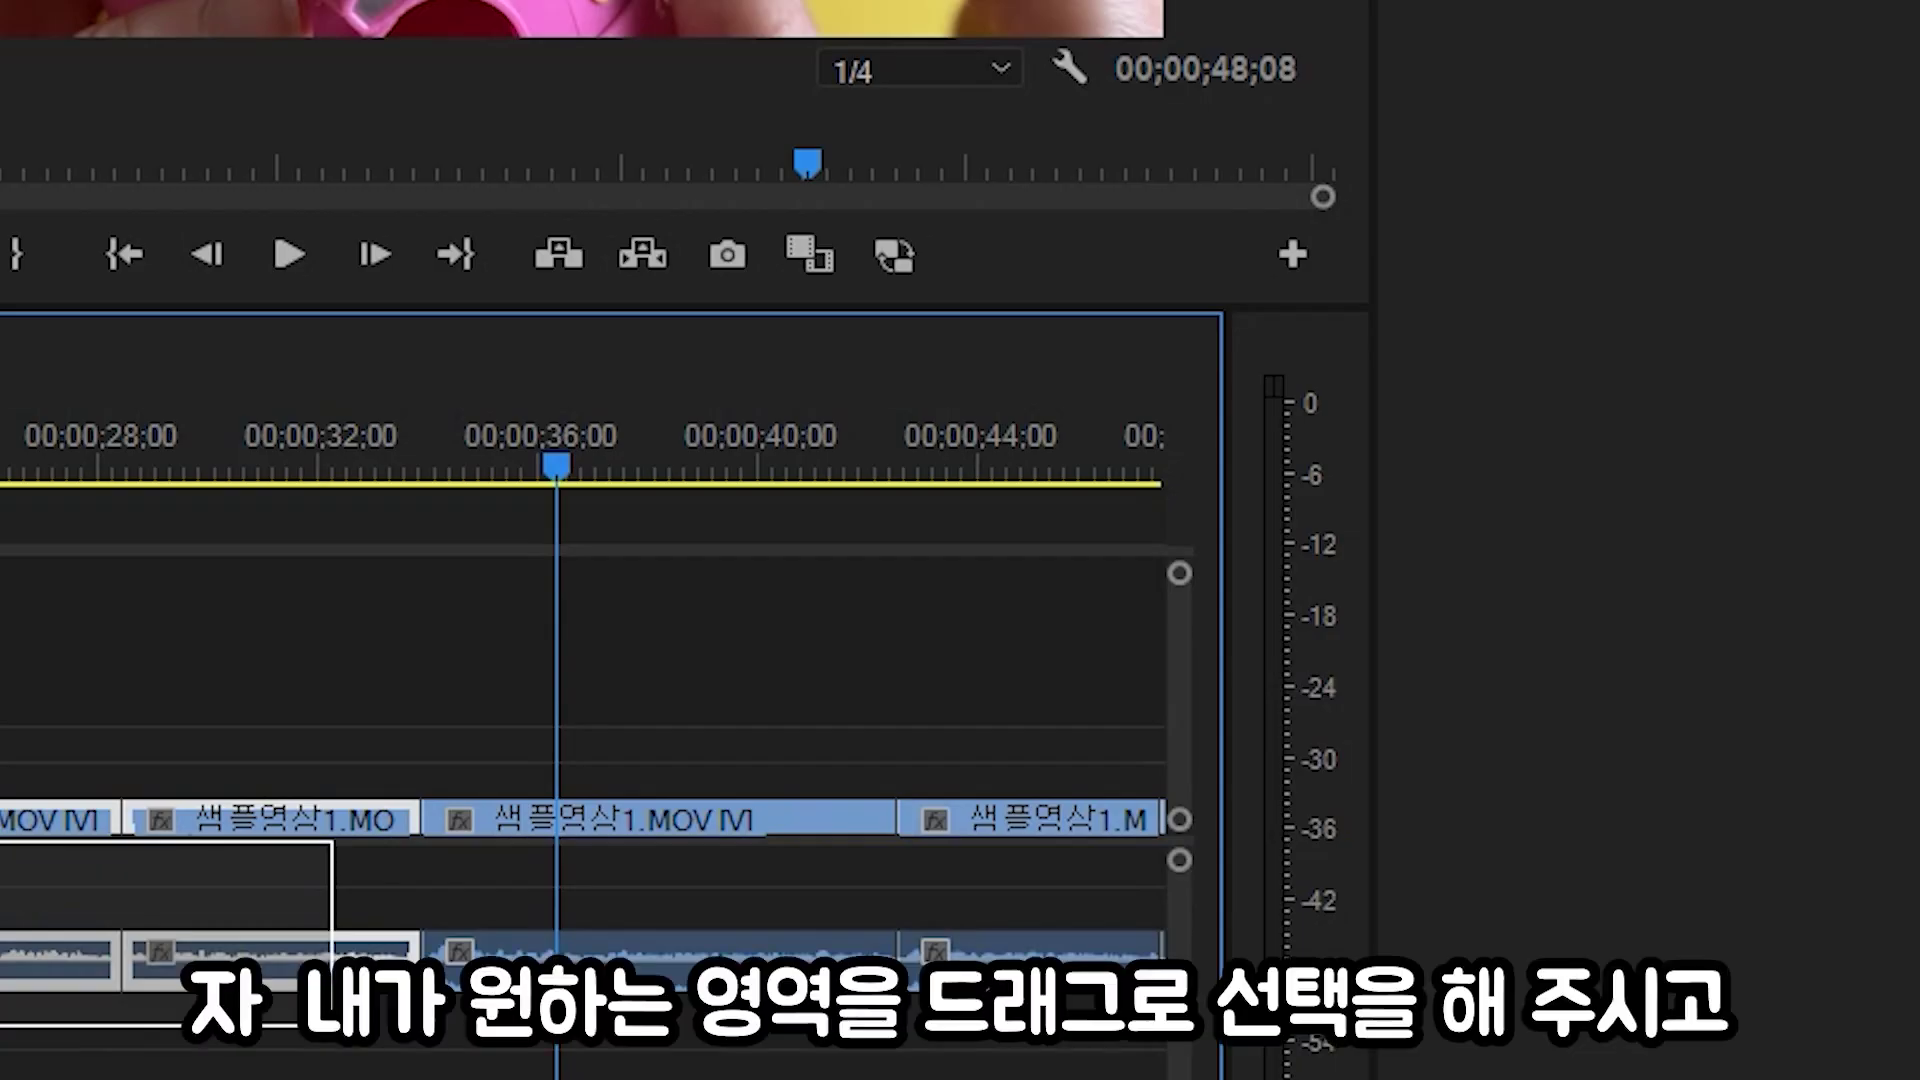
{"action": "left_click_drag", "start_coordinate": [0, 842], "coordinate": [736, 845]}
{"action": "right_click", "coordinate": [455, 807]}
{"action": "mouse_move", "coordinate": [484, 808]}
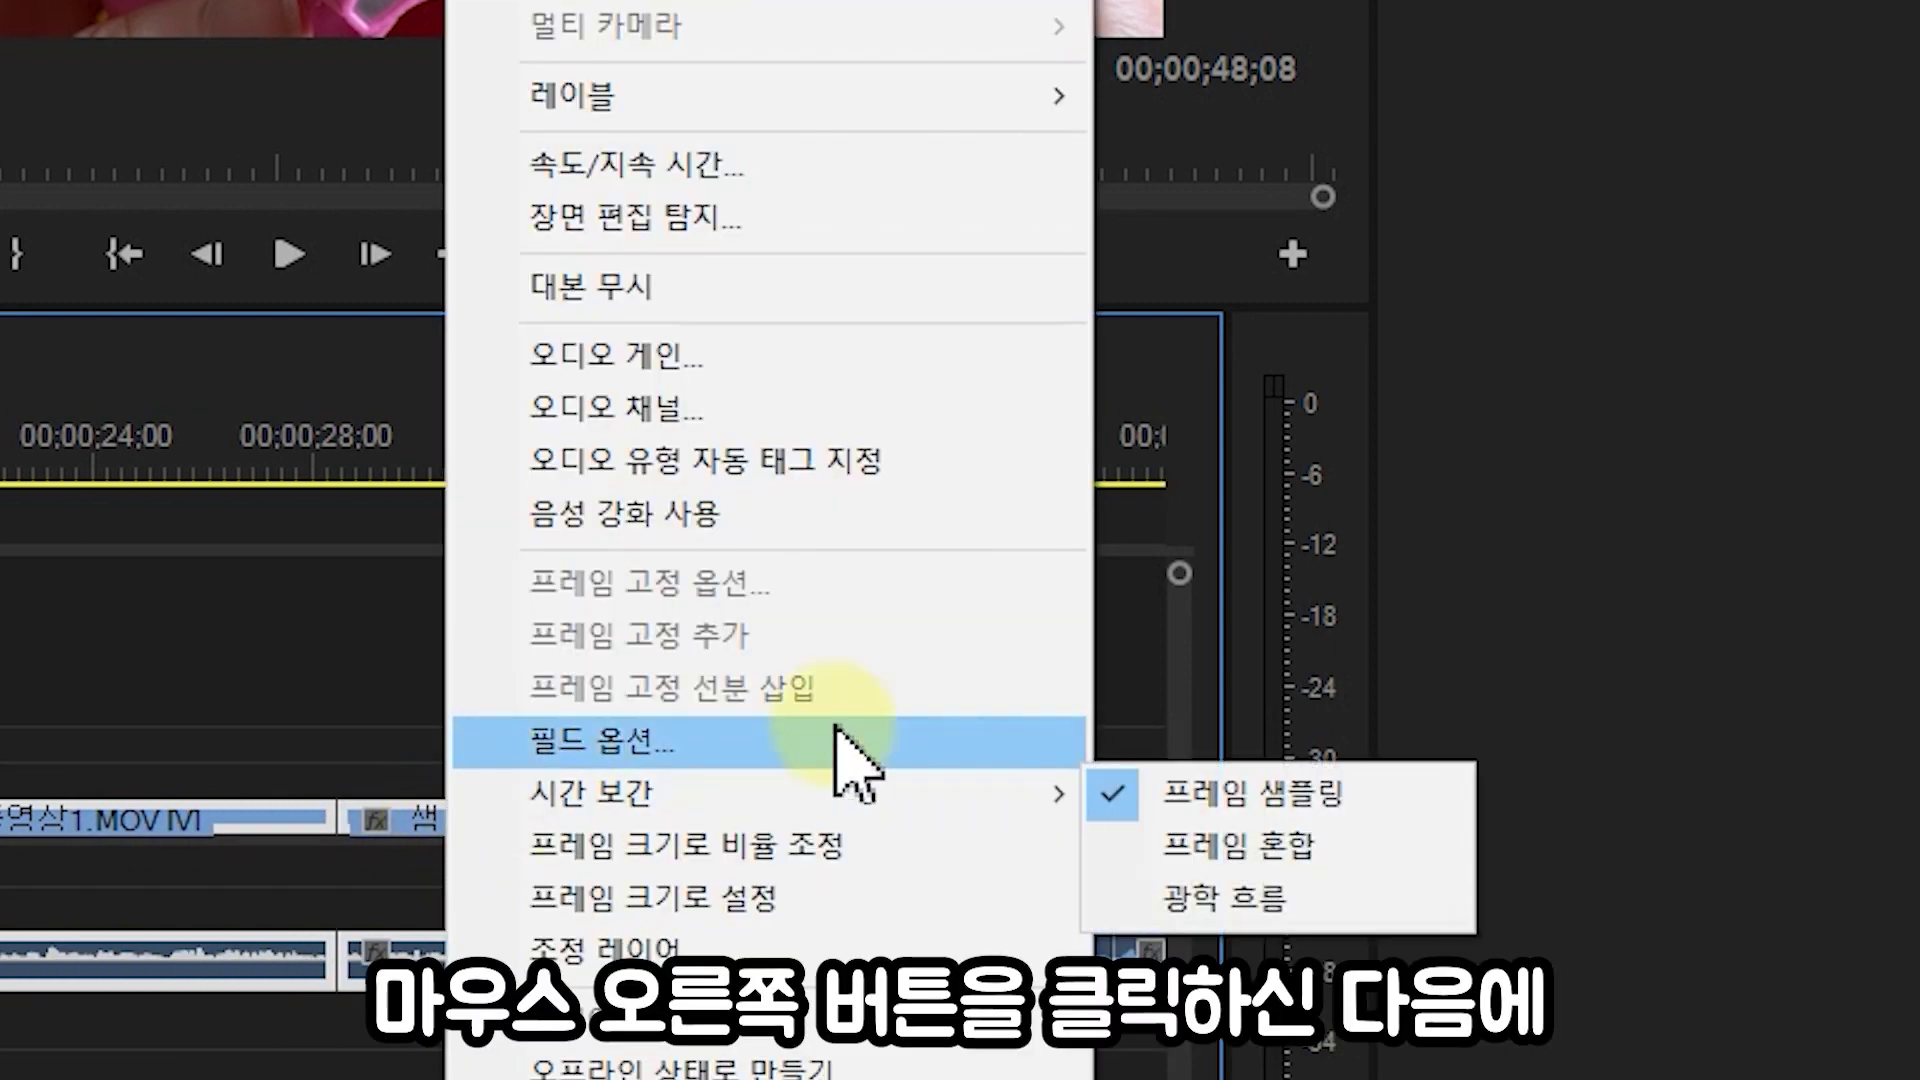
{"action": "mouse_move", "coordinate": [1045, 100]}
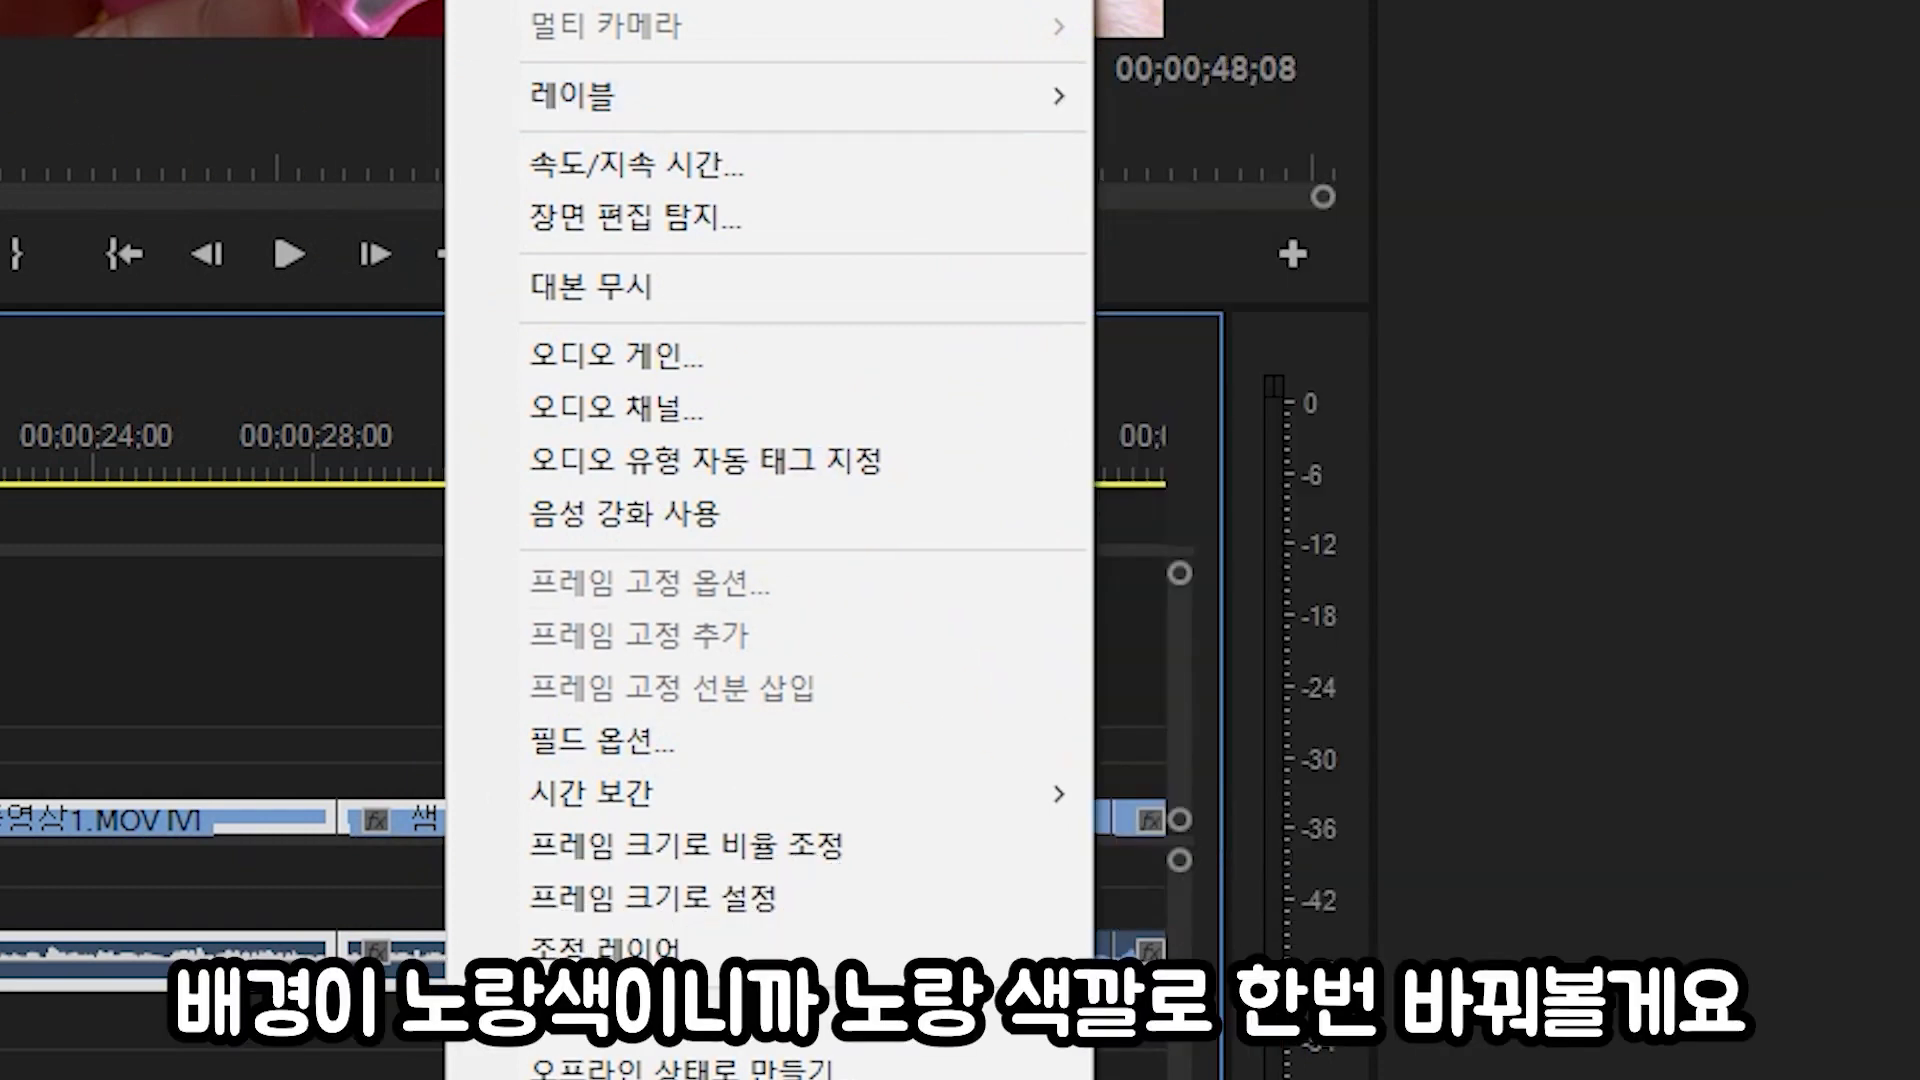
{"action": "left_click", "coordinate": [993, 85]}
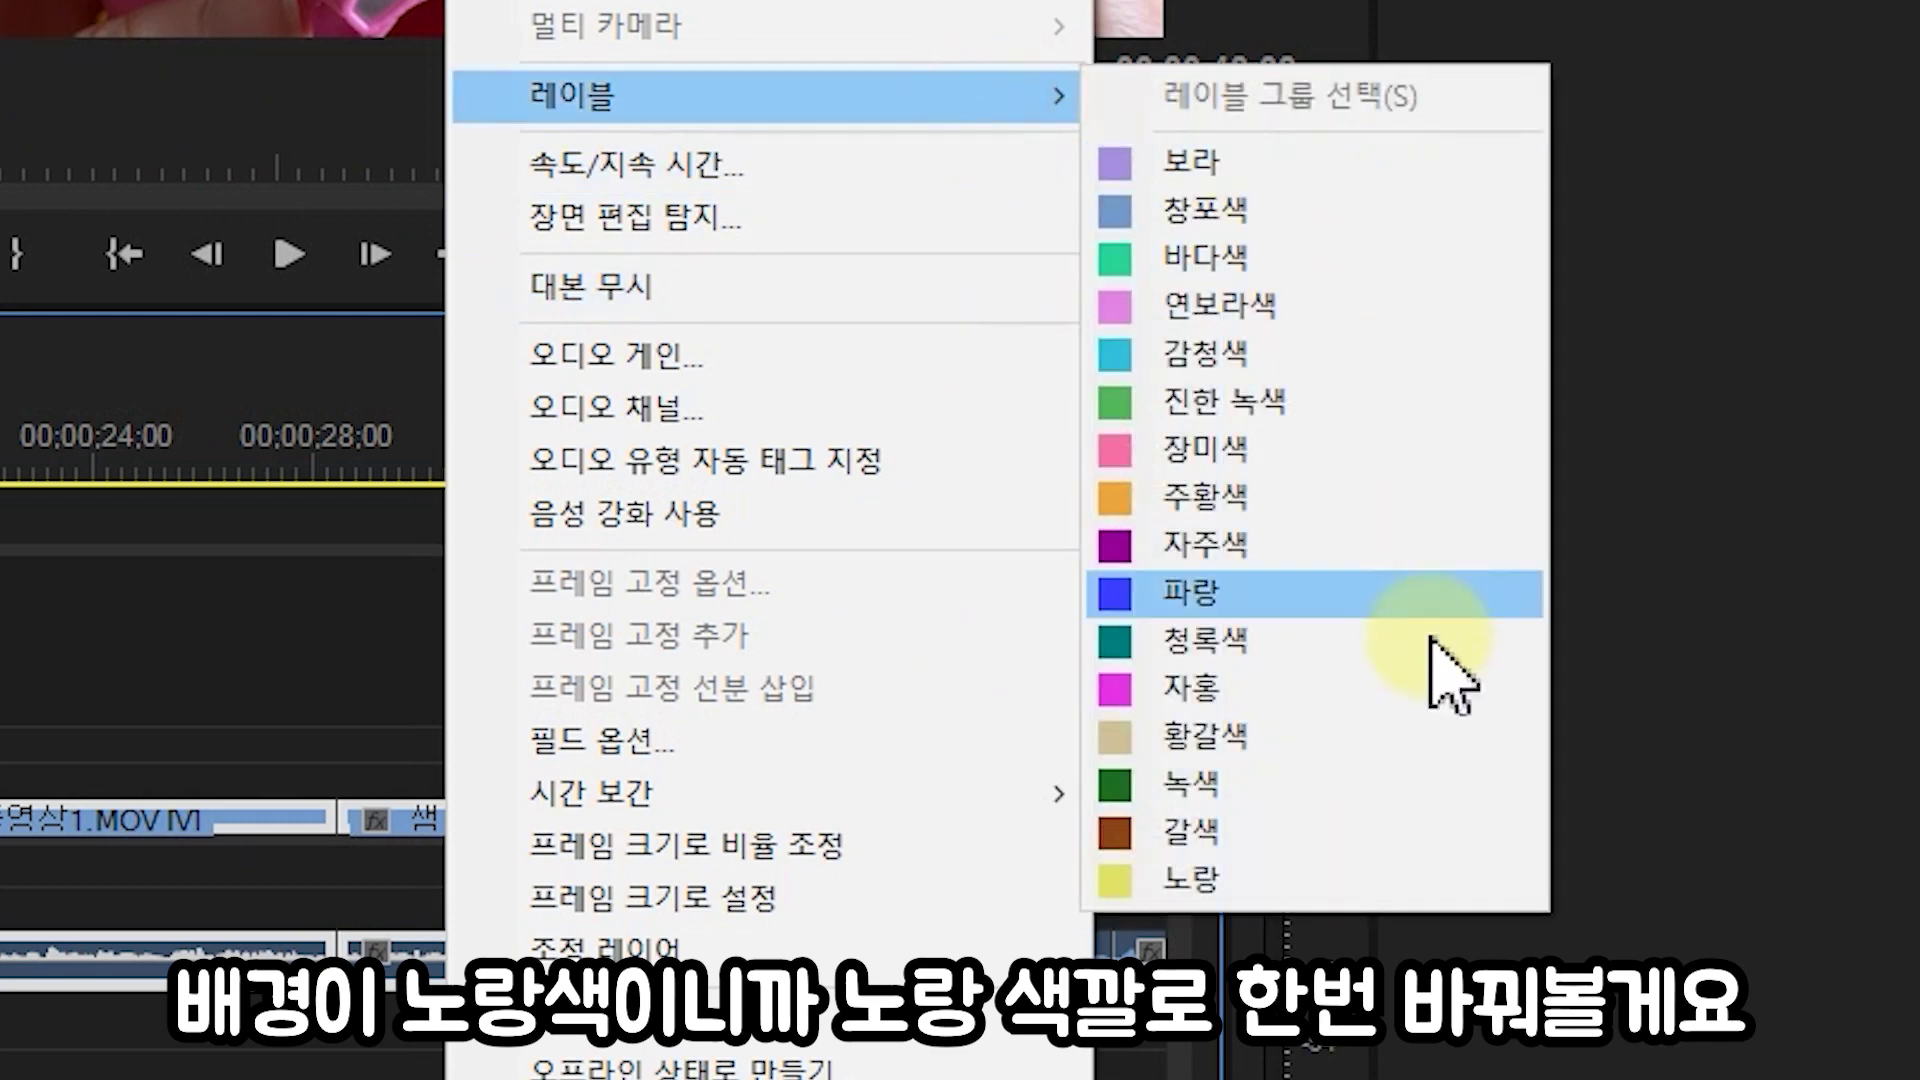
{"action": "left_click", "coordinate": [1410, 880]}
{"action": "left_click", "coordinate": [529, 465]}
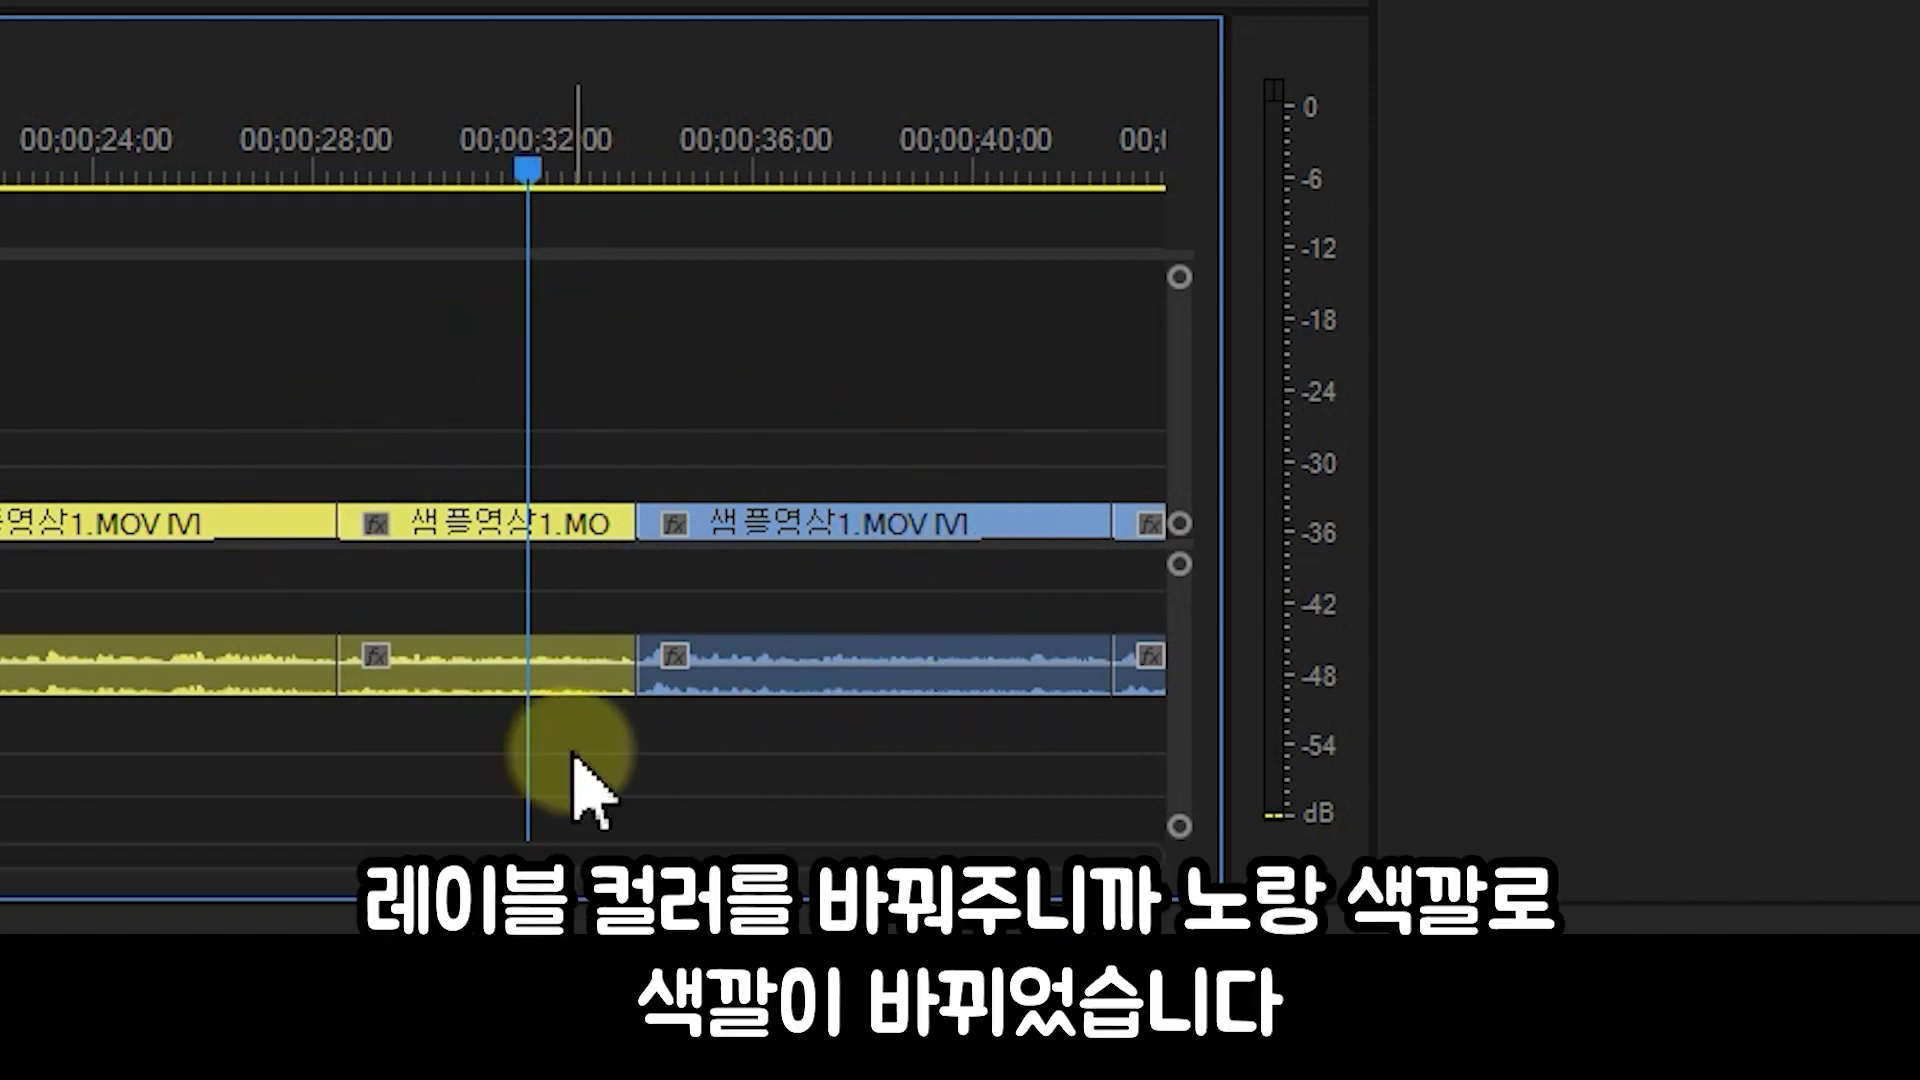
{"action": "left_click_drag", "start_coordinate": [573, 757], "coordinate": [0, 435]}
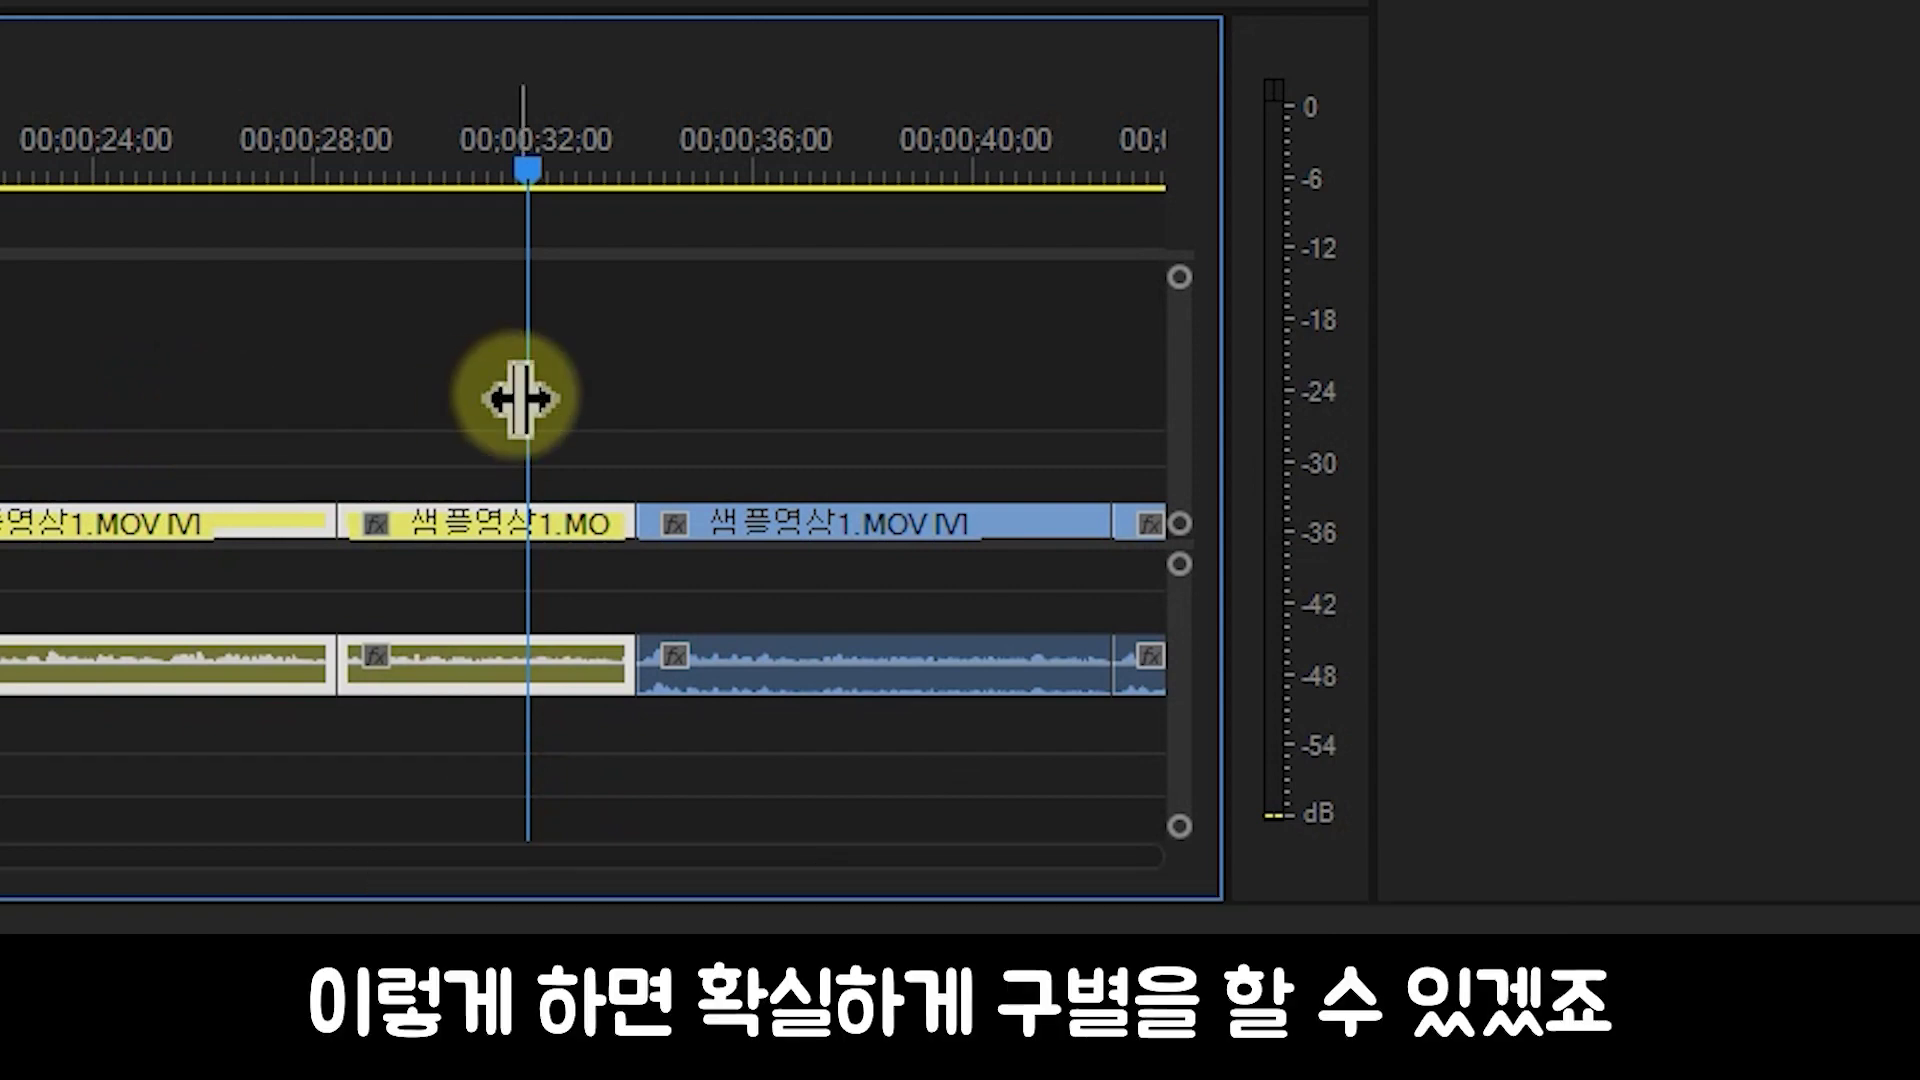
- Change the label colour of the last two clips of the sequence, starting at 00;00;42;17, to rose (장미색)
{"action": "scroll", "coordinate": [520, 398], "scroll_direction": "right", "scroll_amount": 5}
{"action": "left_click", "coordinate": [688, 172]}
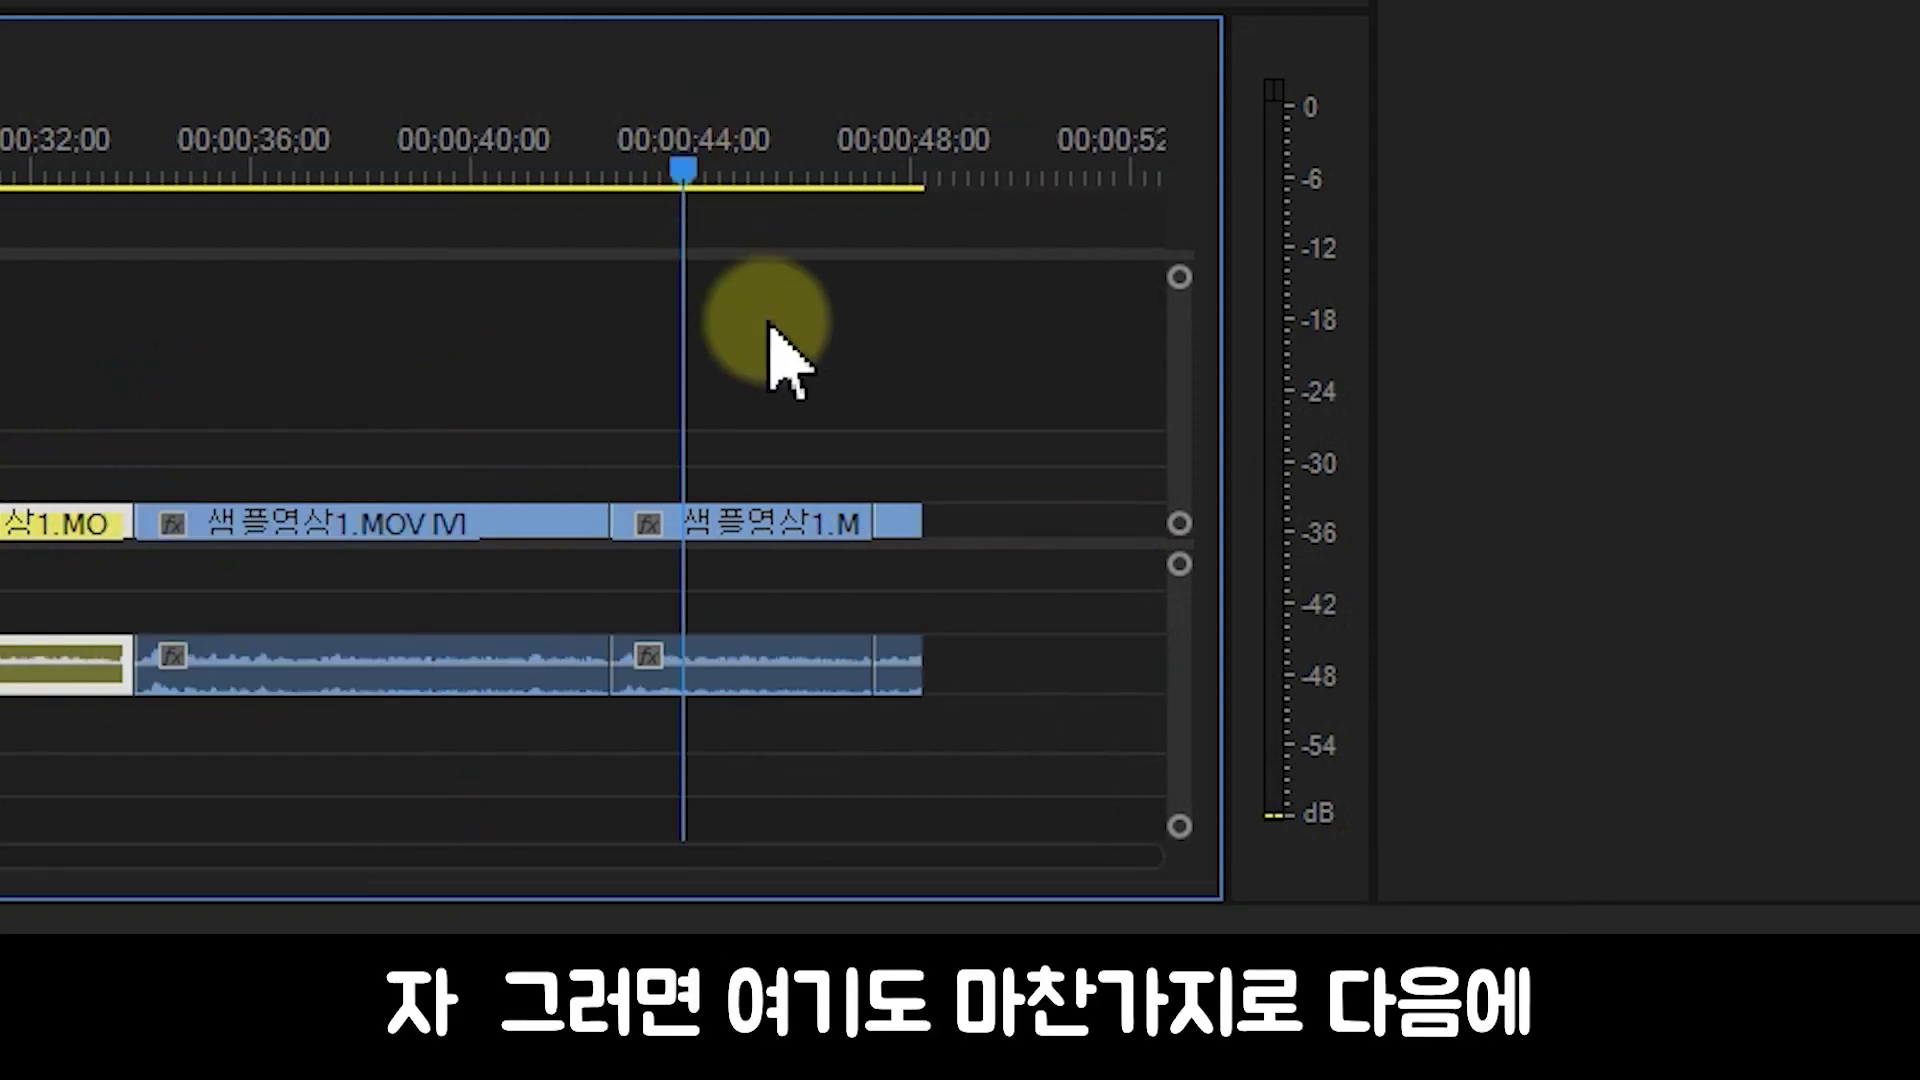
{"action": "left_click_drag", "start_coordinate": [827, 737], "coordinate": [1033, 501]}
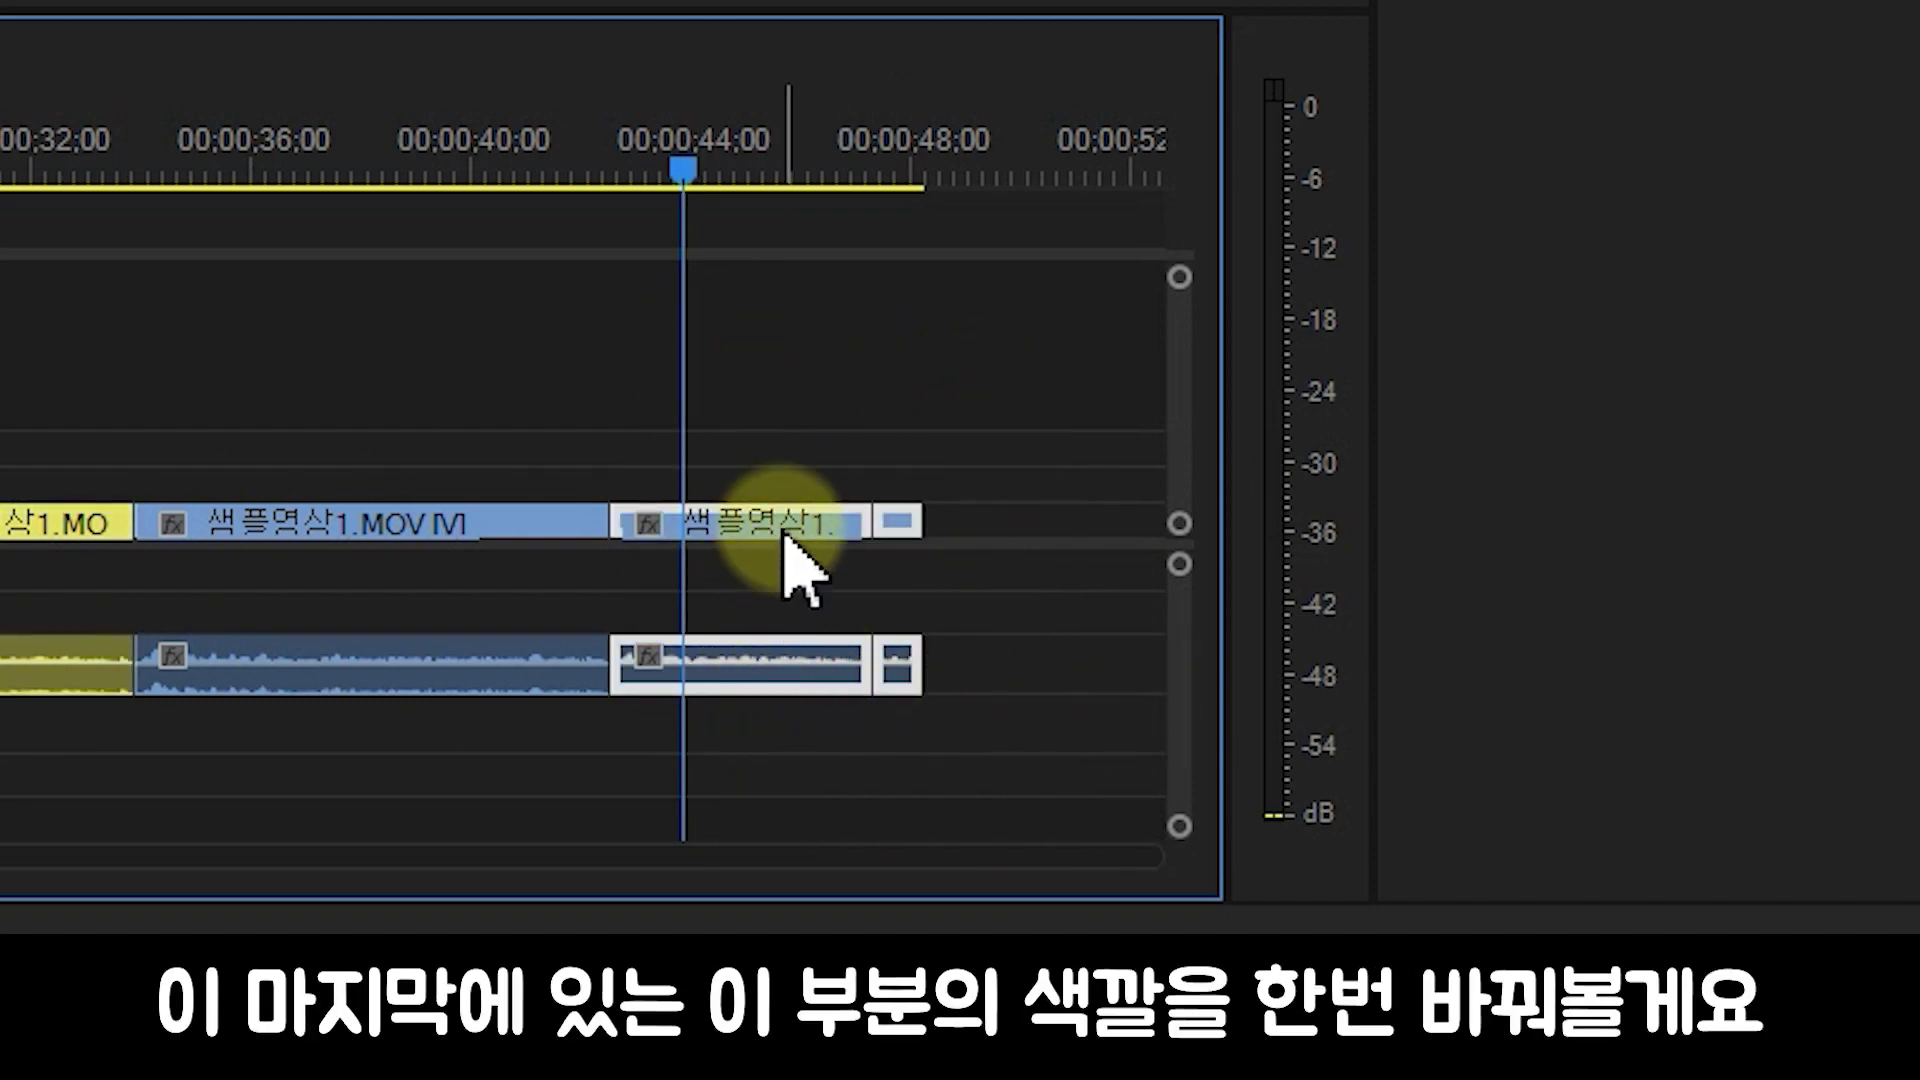
{"action": "left_click_drag", "start_coordinate": [1020, 754], "coordinate": [859, 530]}
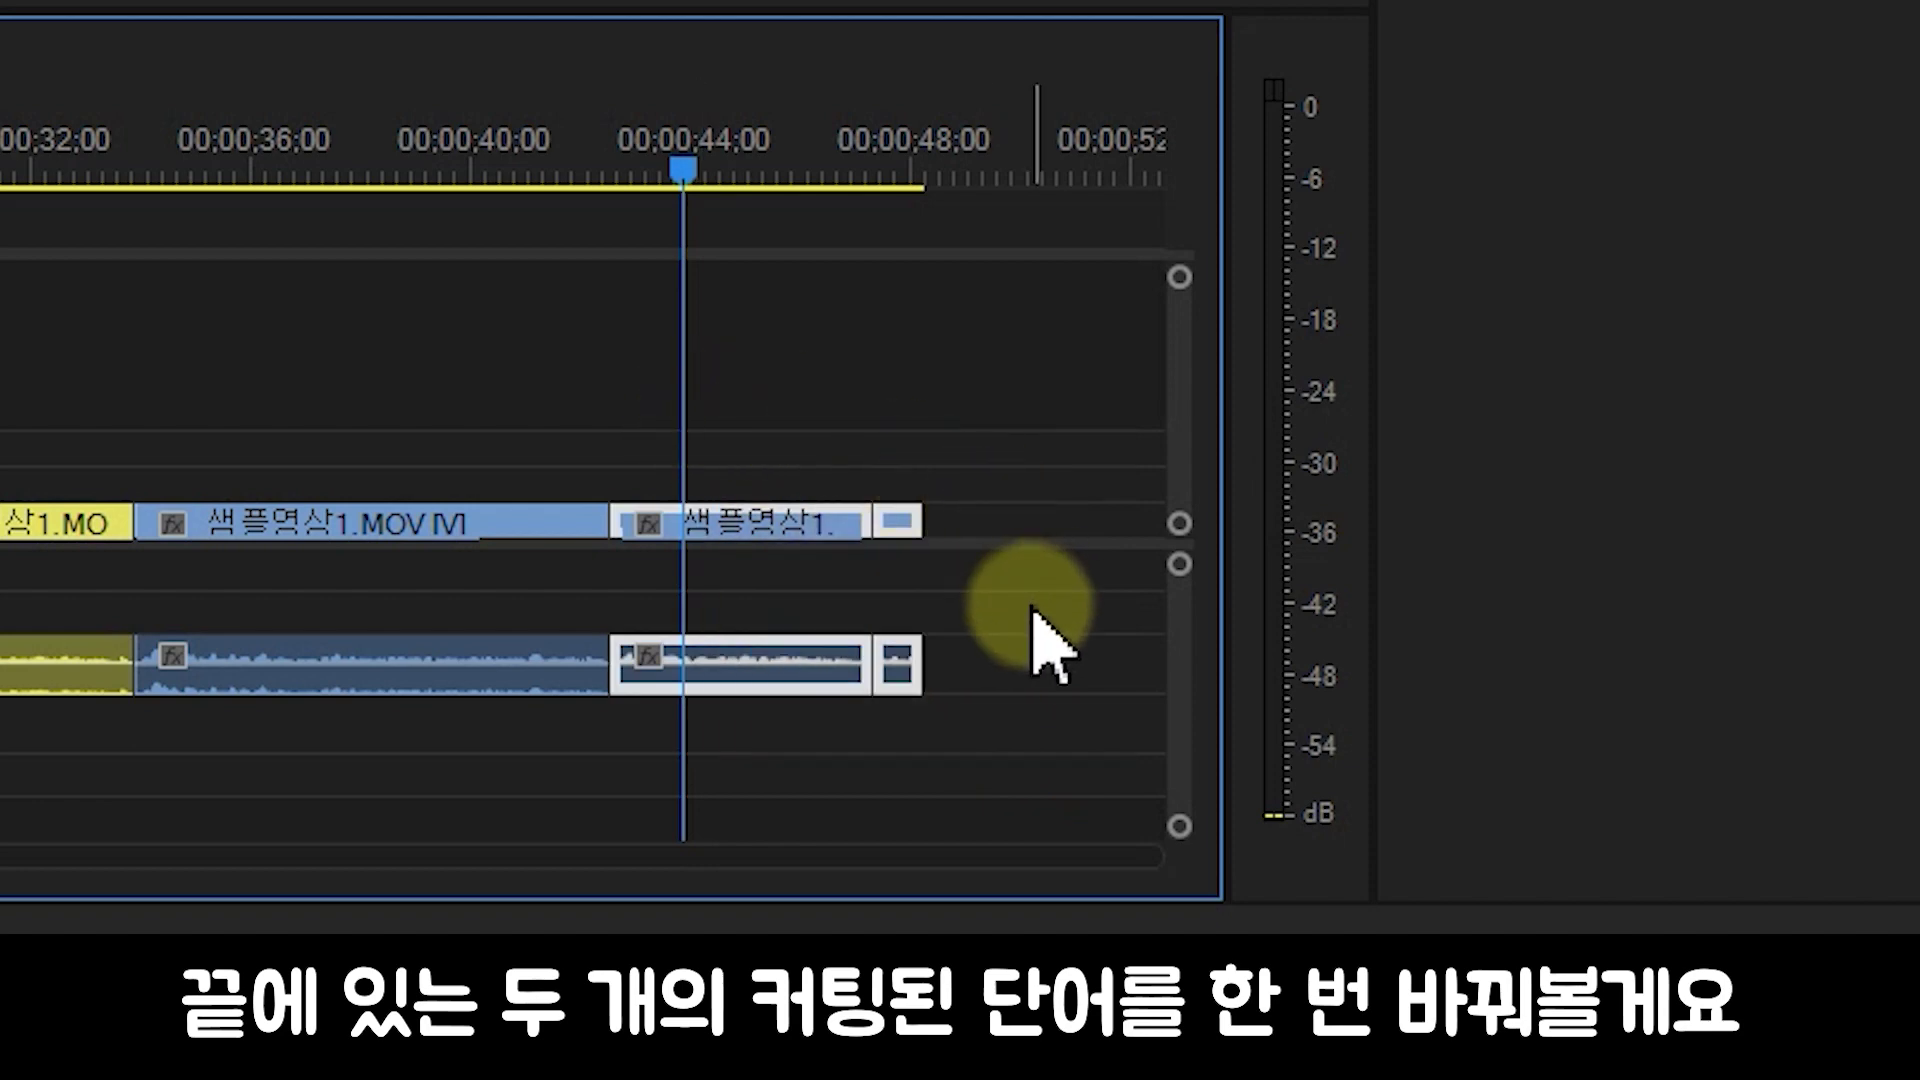
{"action": "left_click_drag", "start_coordinate": [1062, 686], "coordinate": [709, 424]}
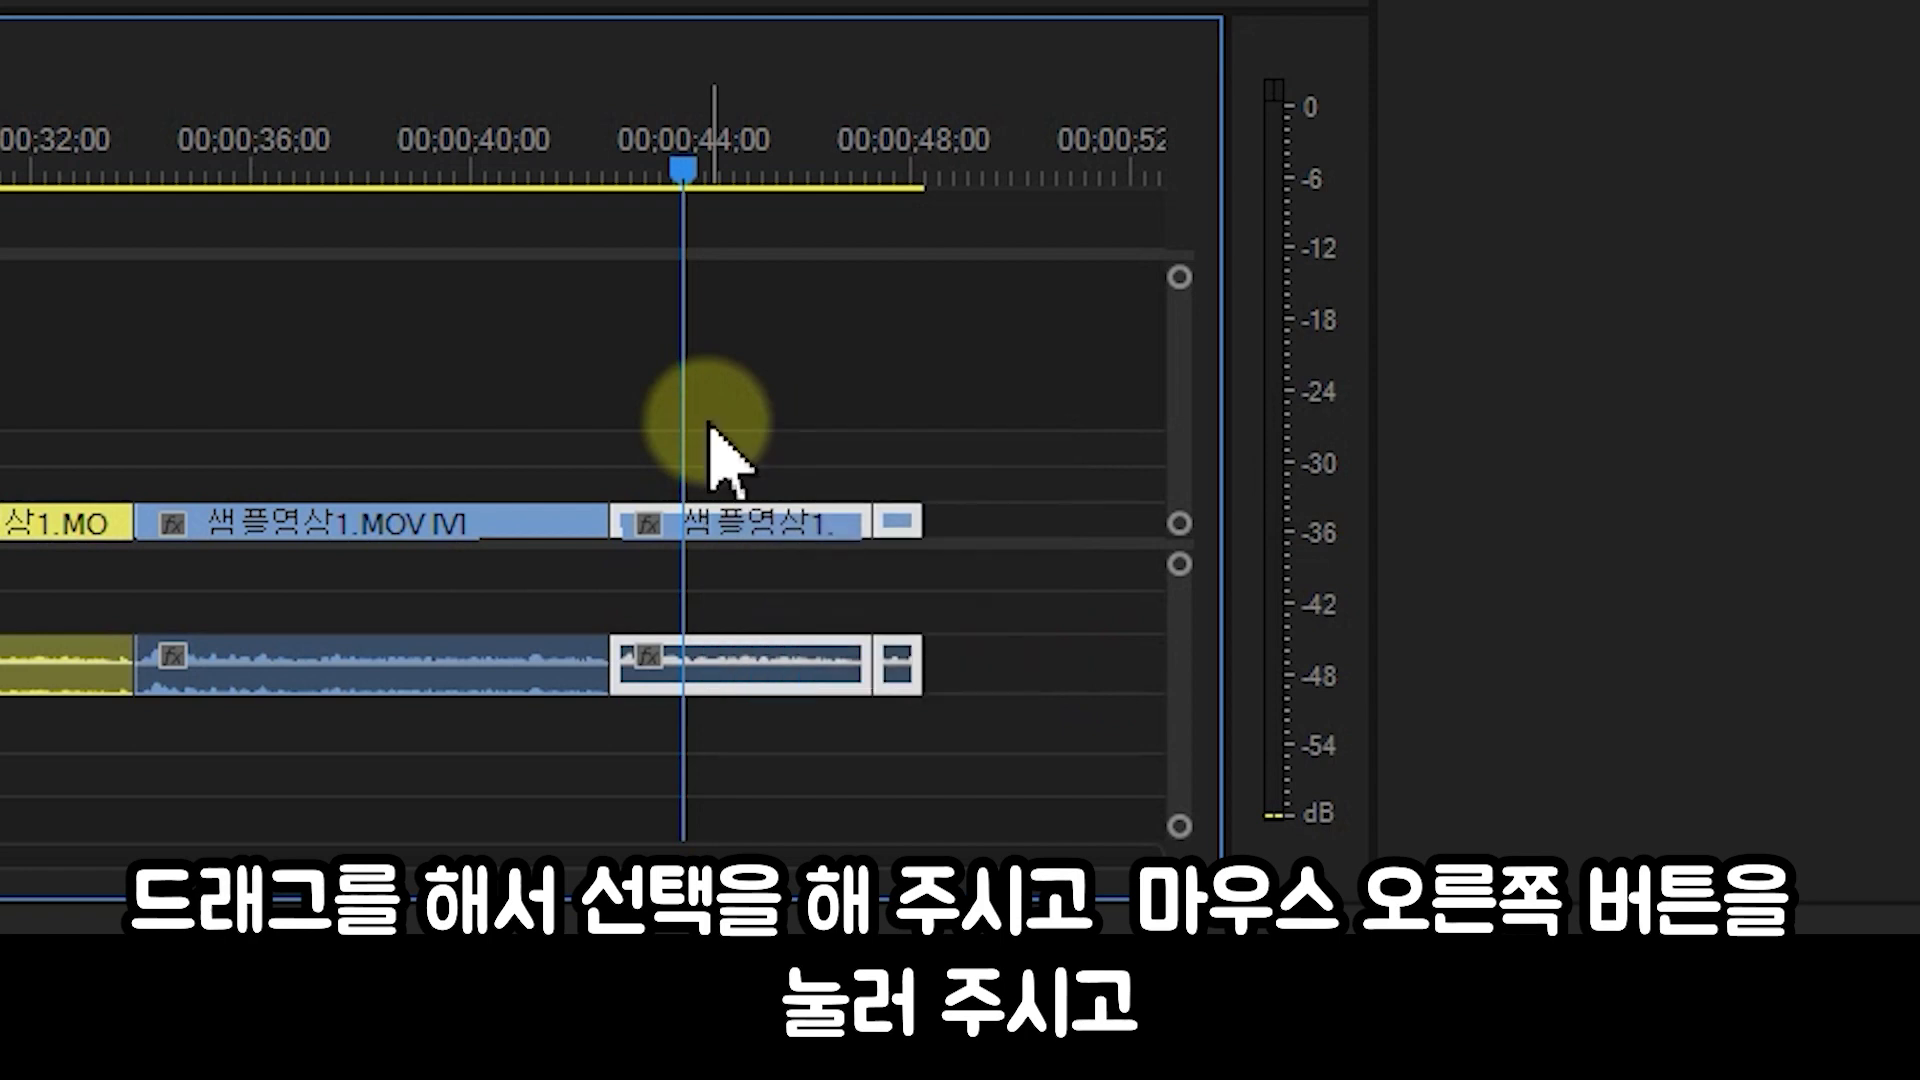
{"action": "right_click", "coordinate": [782, 528]}
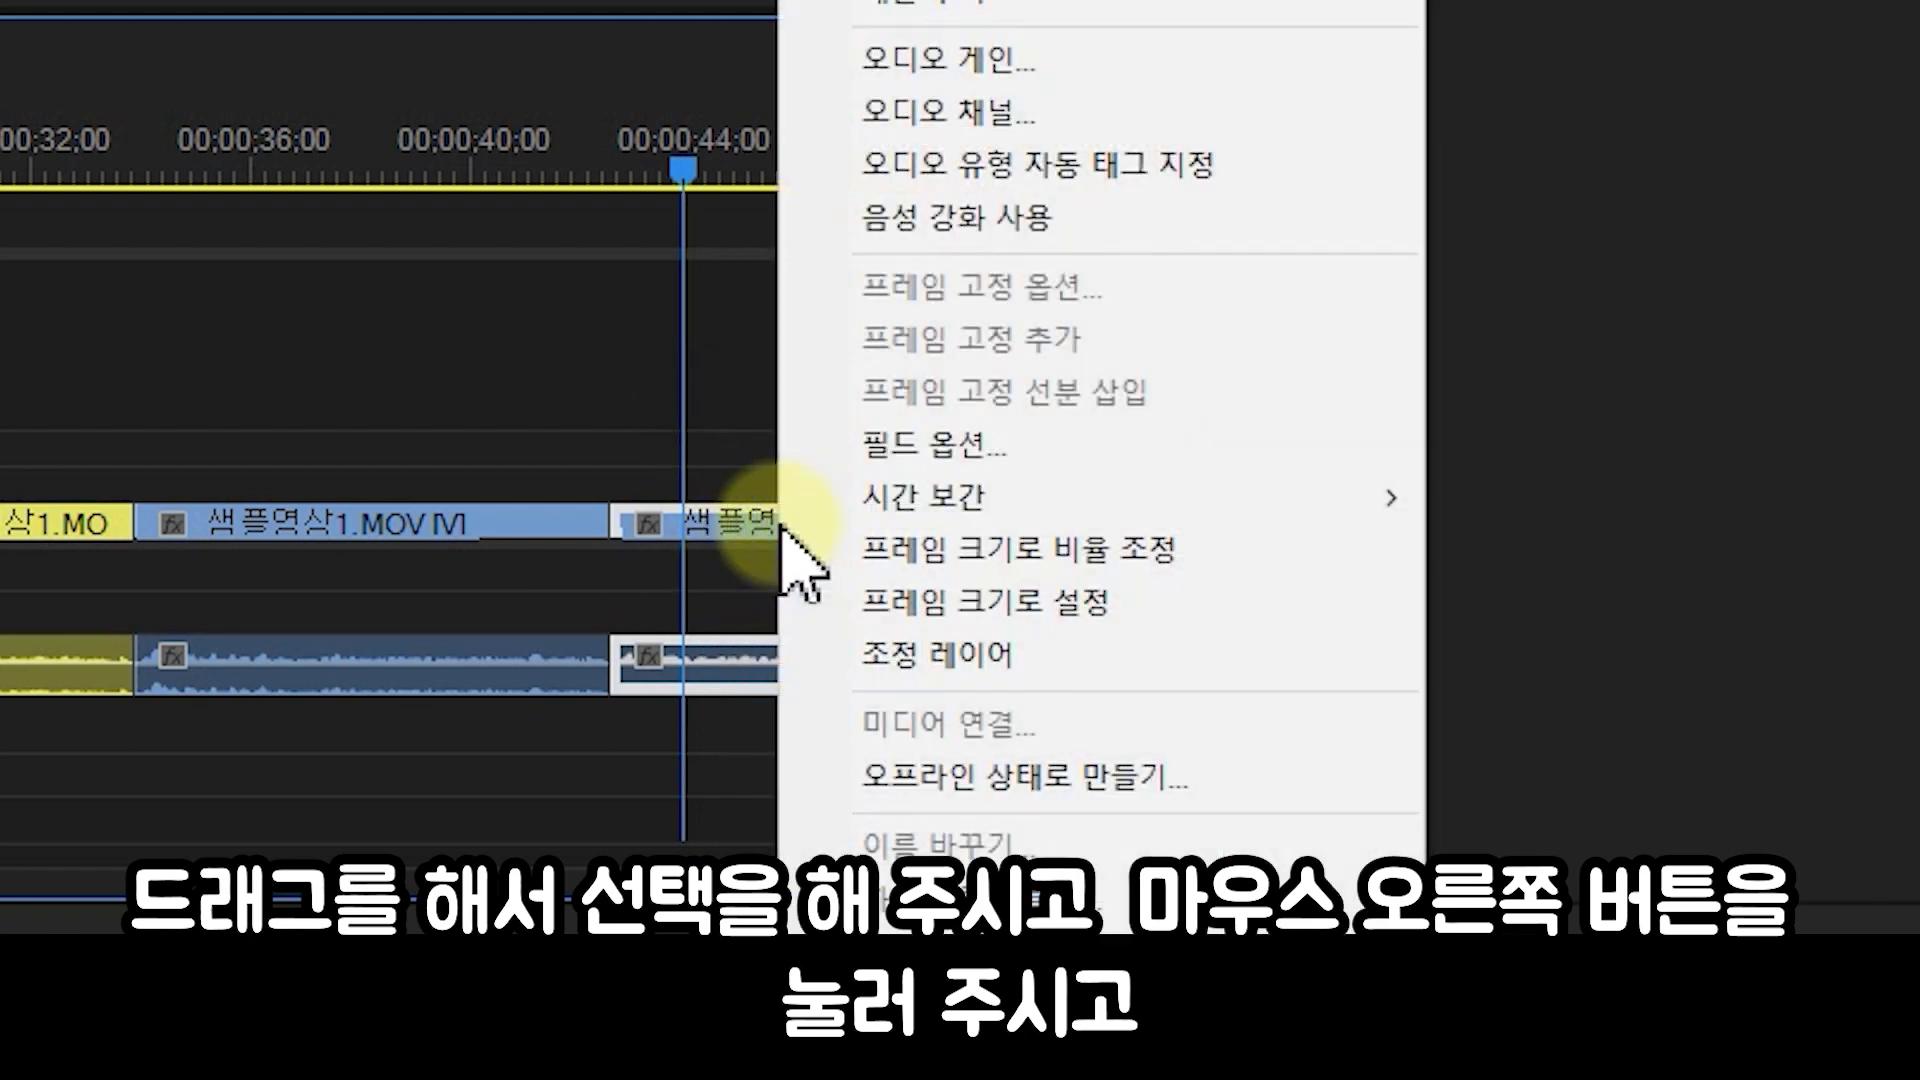
{"action": "mouse_move", "coordinate": [1264, 0]}
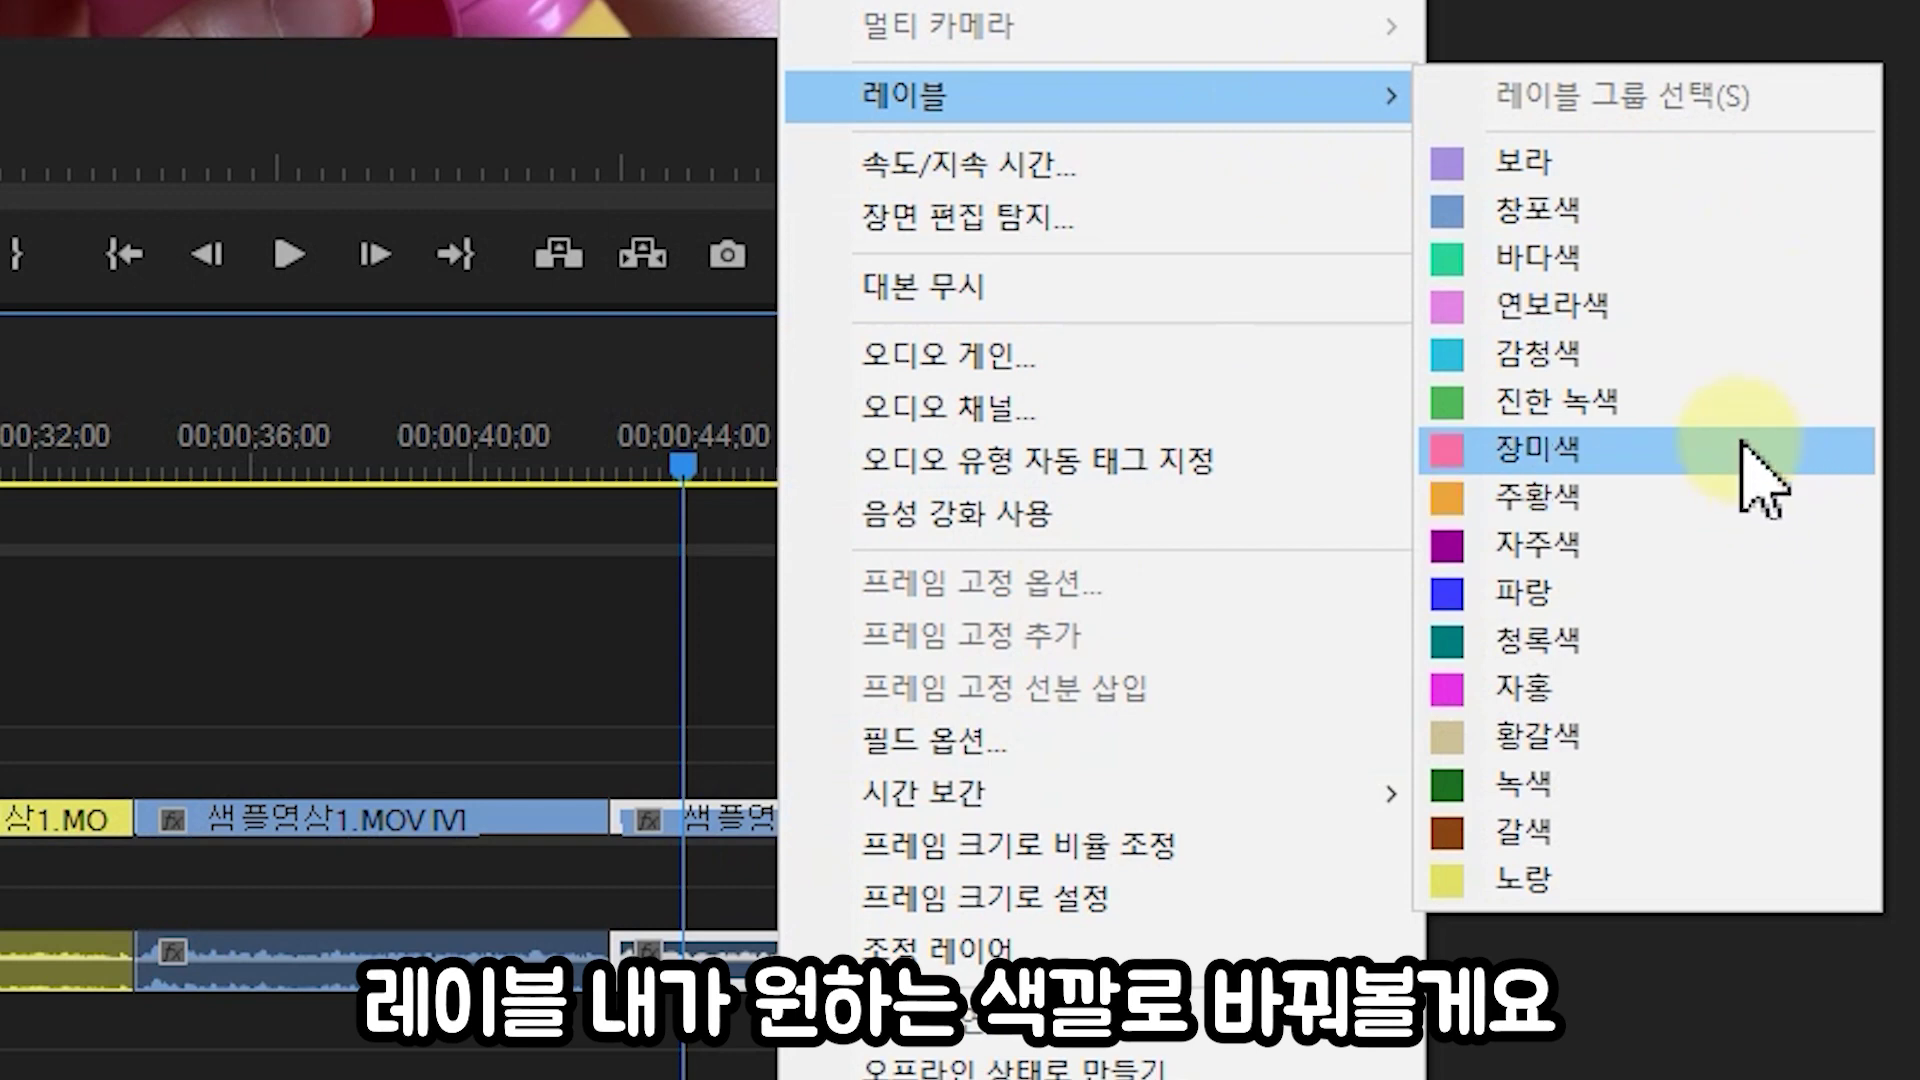
{"action": "left_click", "coordinate": [1677, 450]}
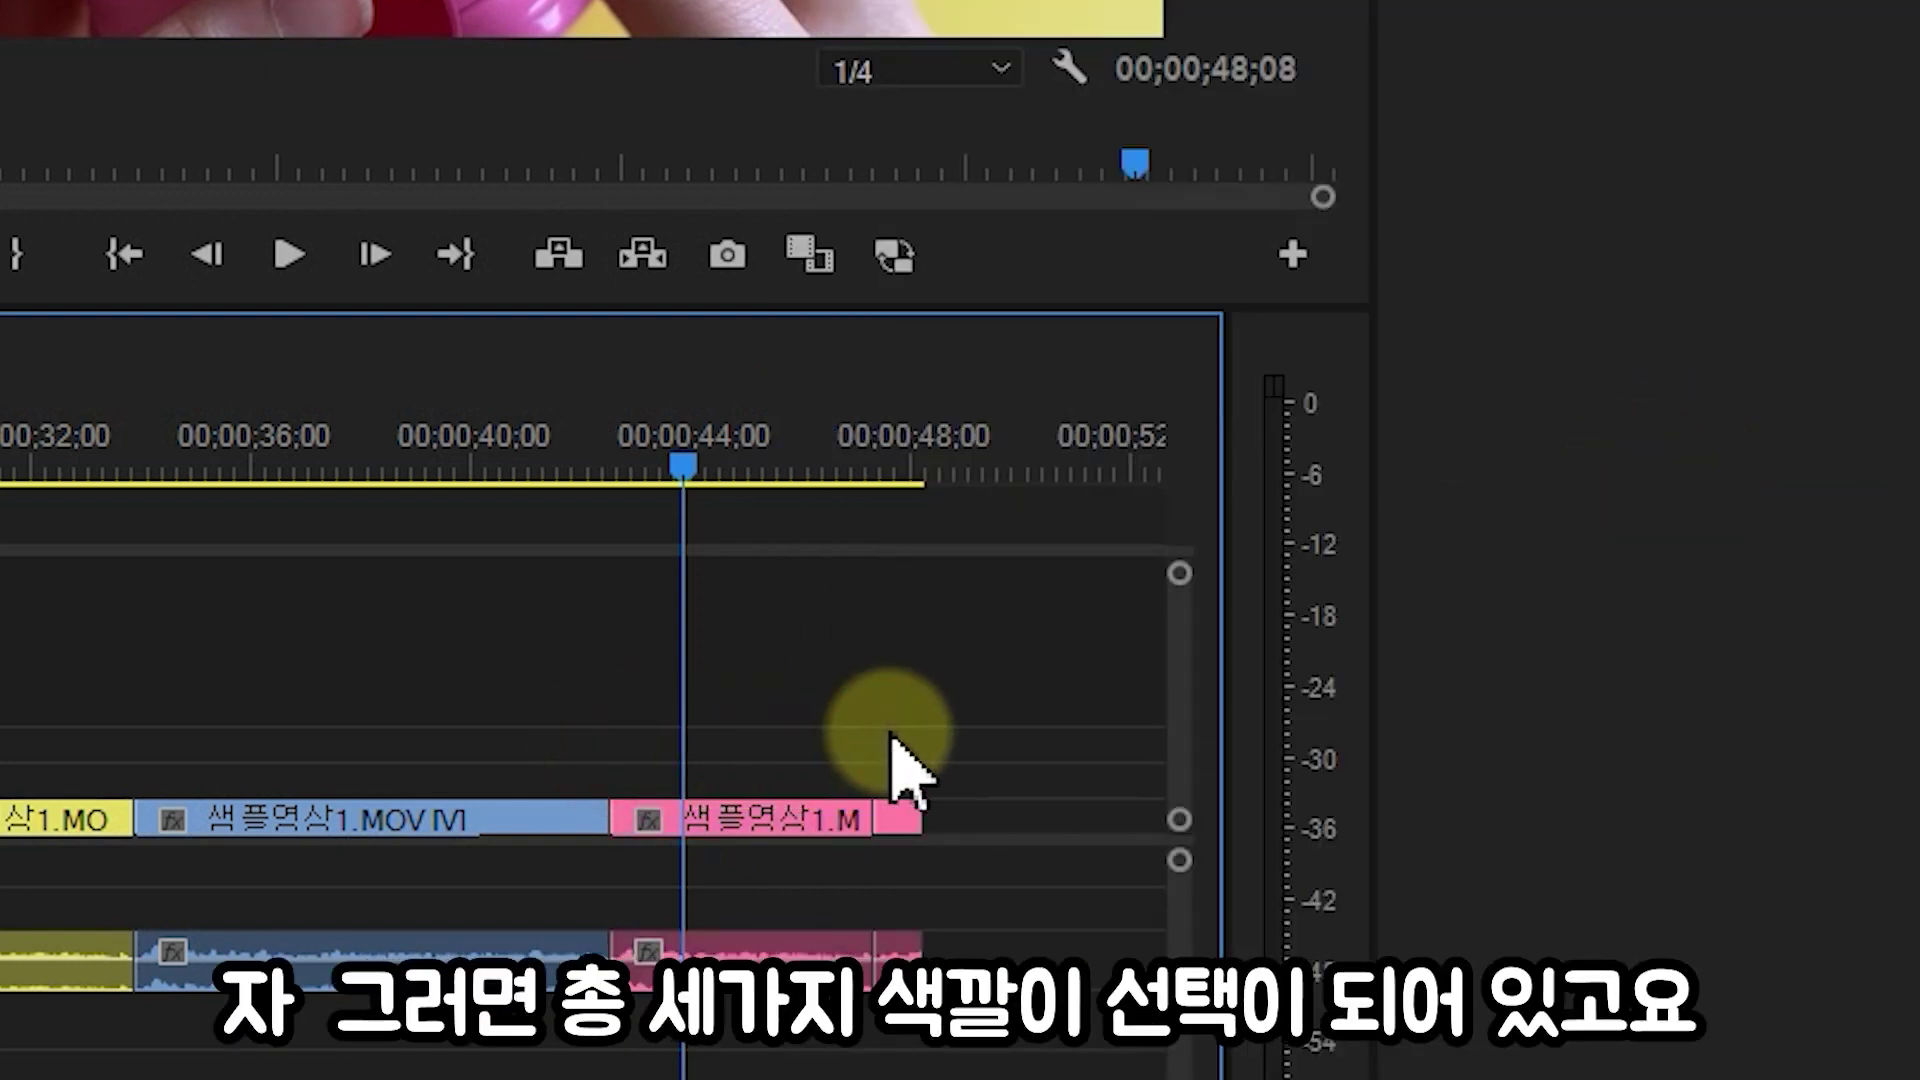
- Ripple-delete the blue clip between the yellow and the pink clips
{"action": "left_click_drag", "start_coordinate": [935, 1062], "coordinate": [21, 771]}
{"action": "left_click", "coordinate": [122, 656]}
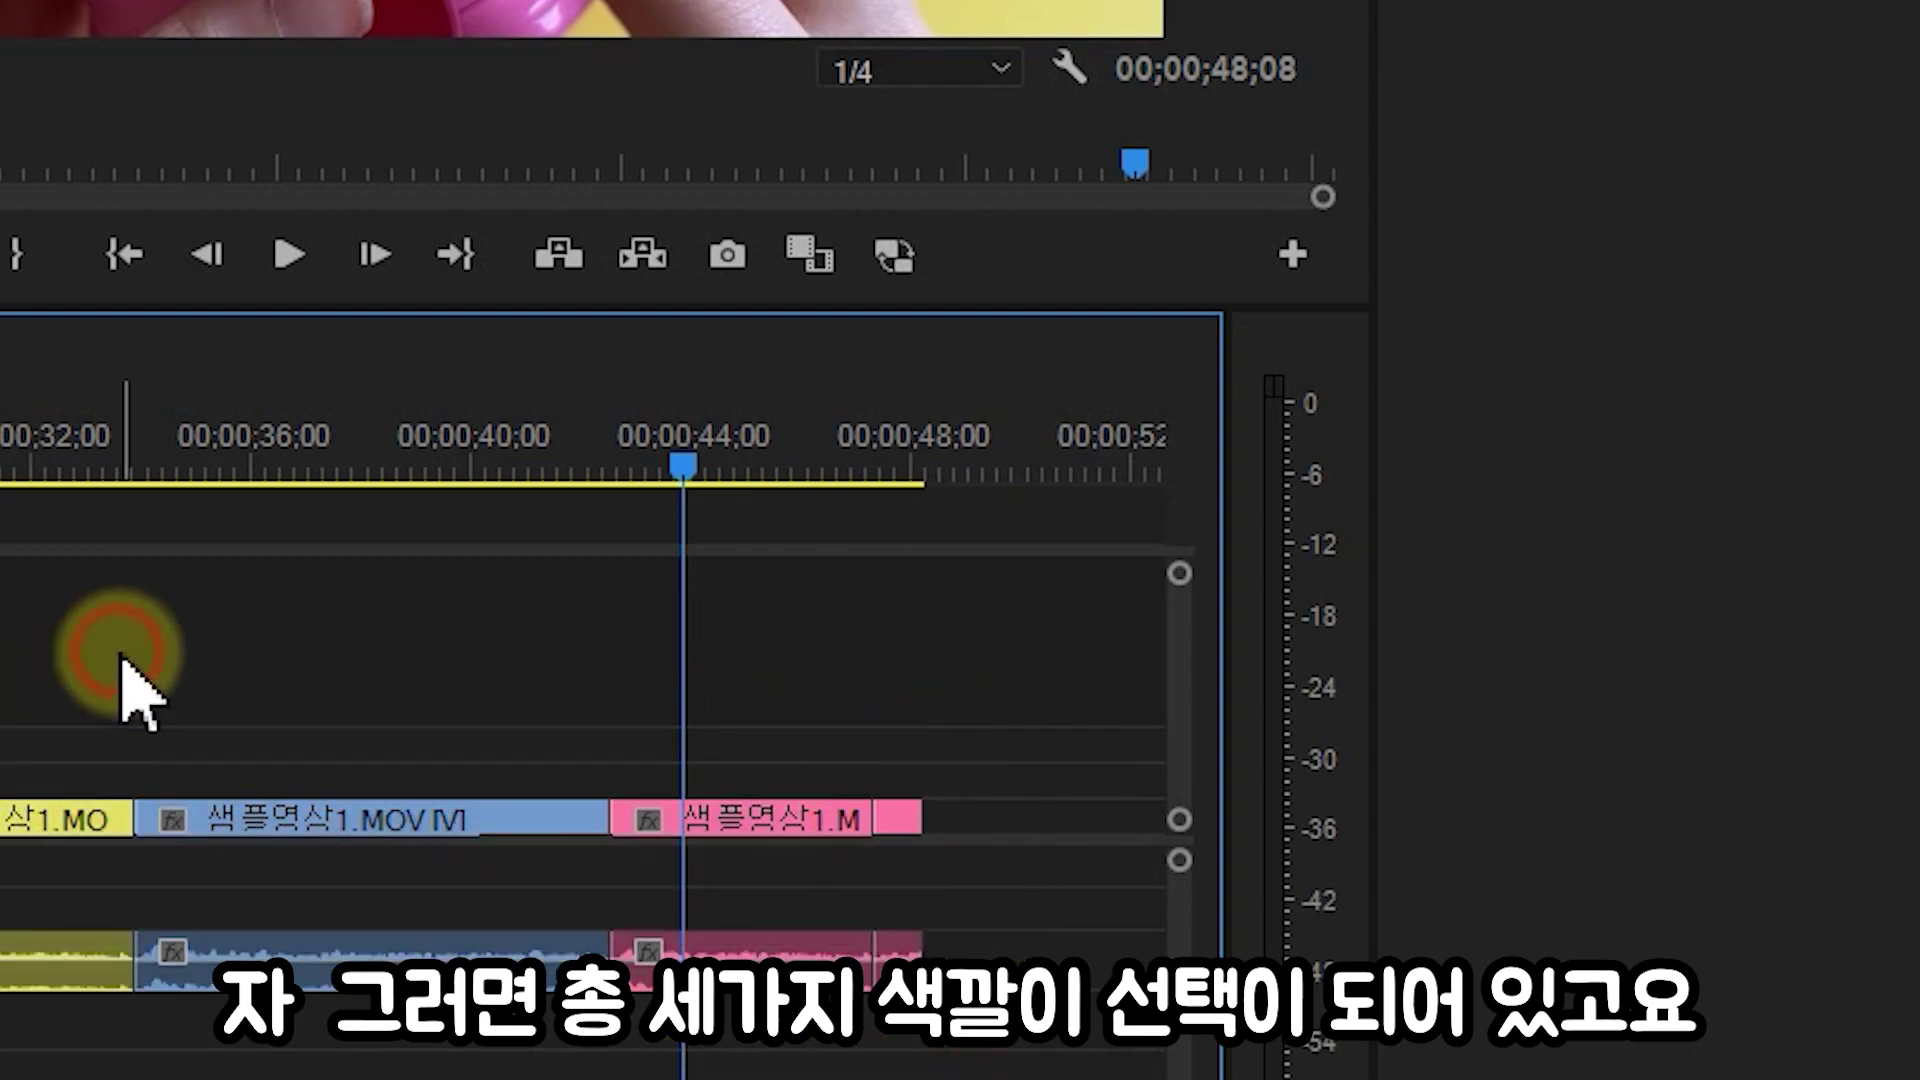
{"action": "left_click", "coordinate": [444, 975]}
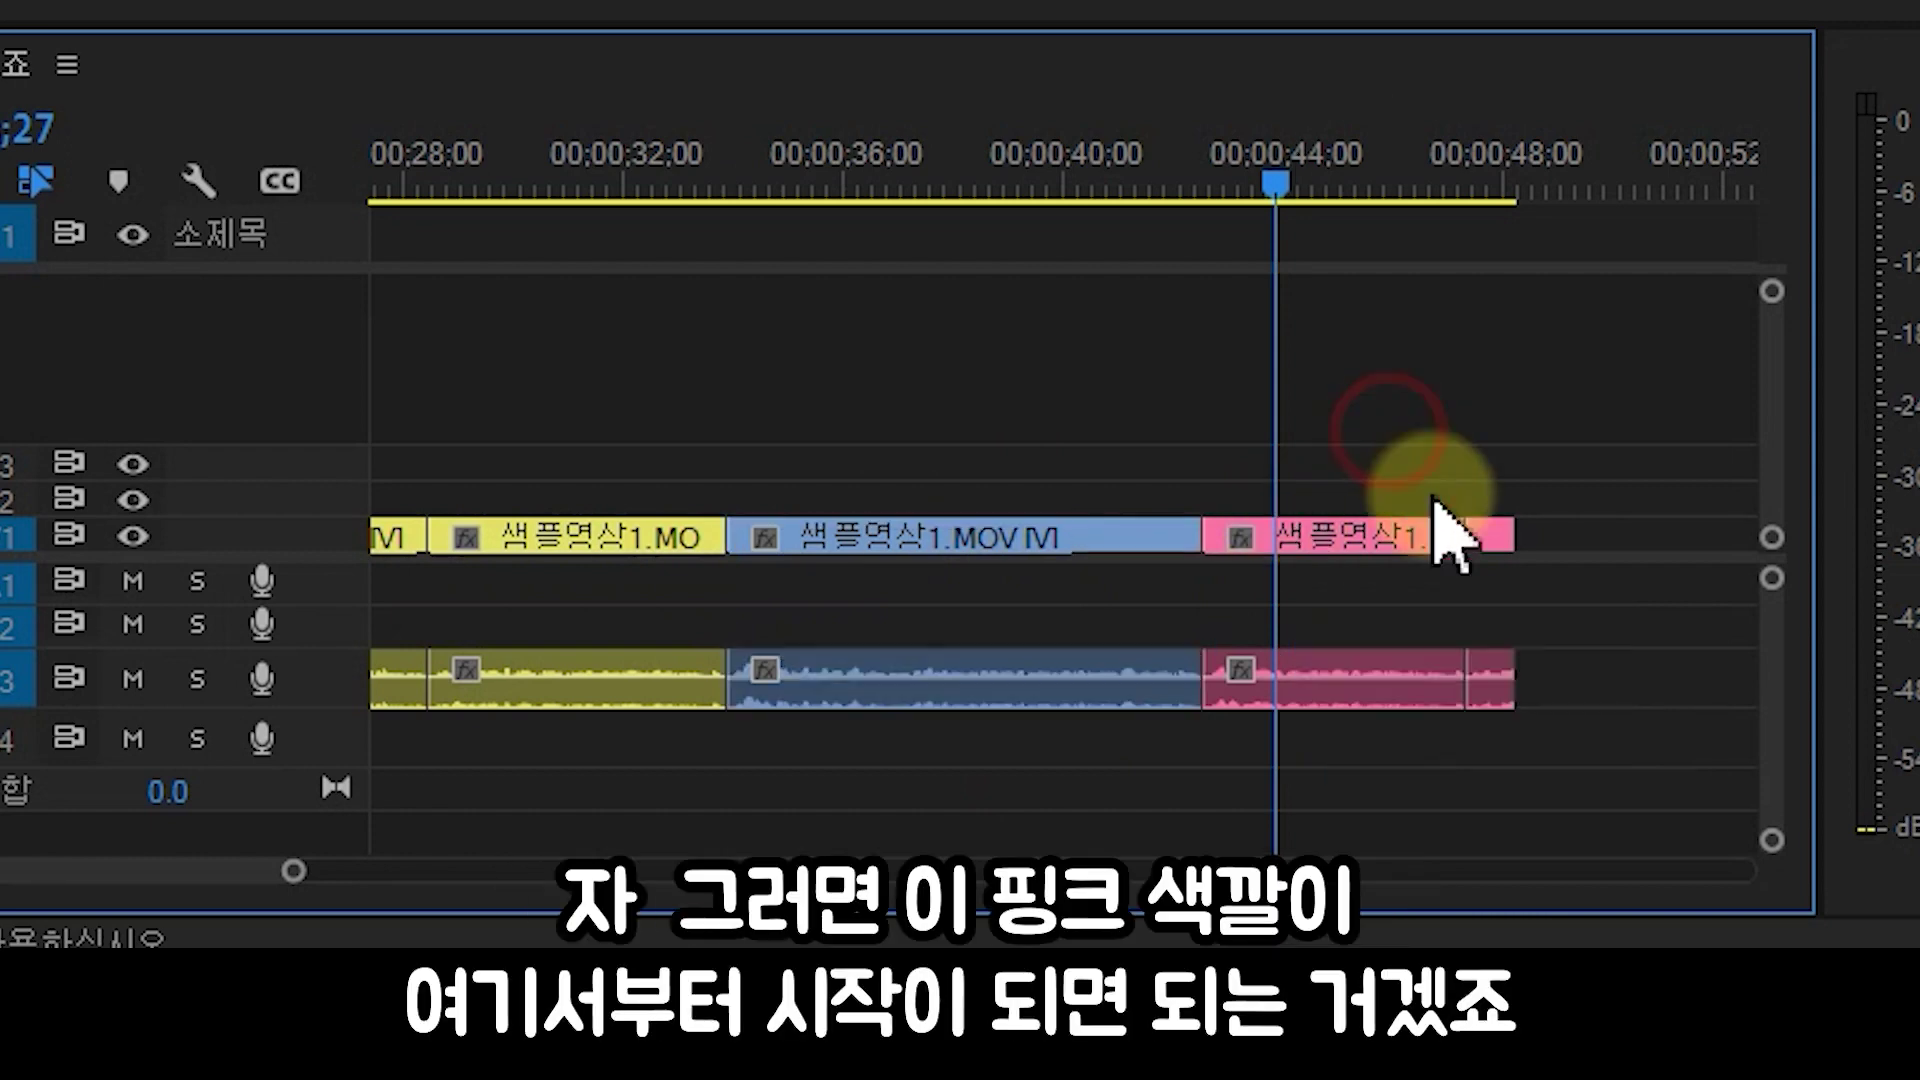
{"action": "left_click_drag", "start_coordinate": [1543, 775], "coordinate": [1232, 475]}
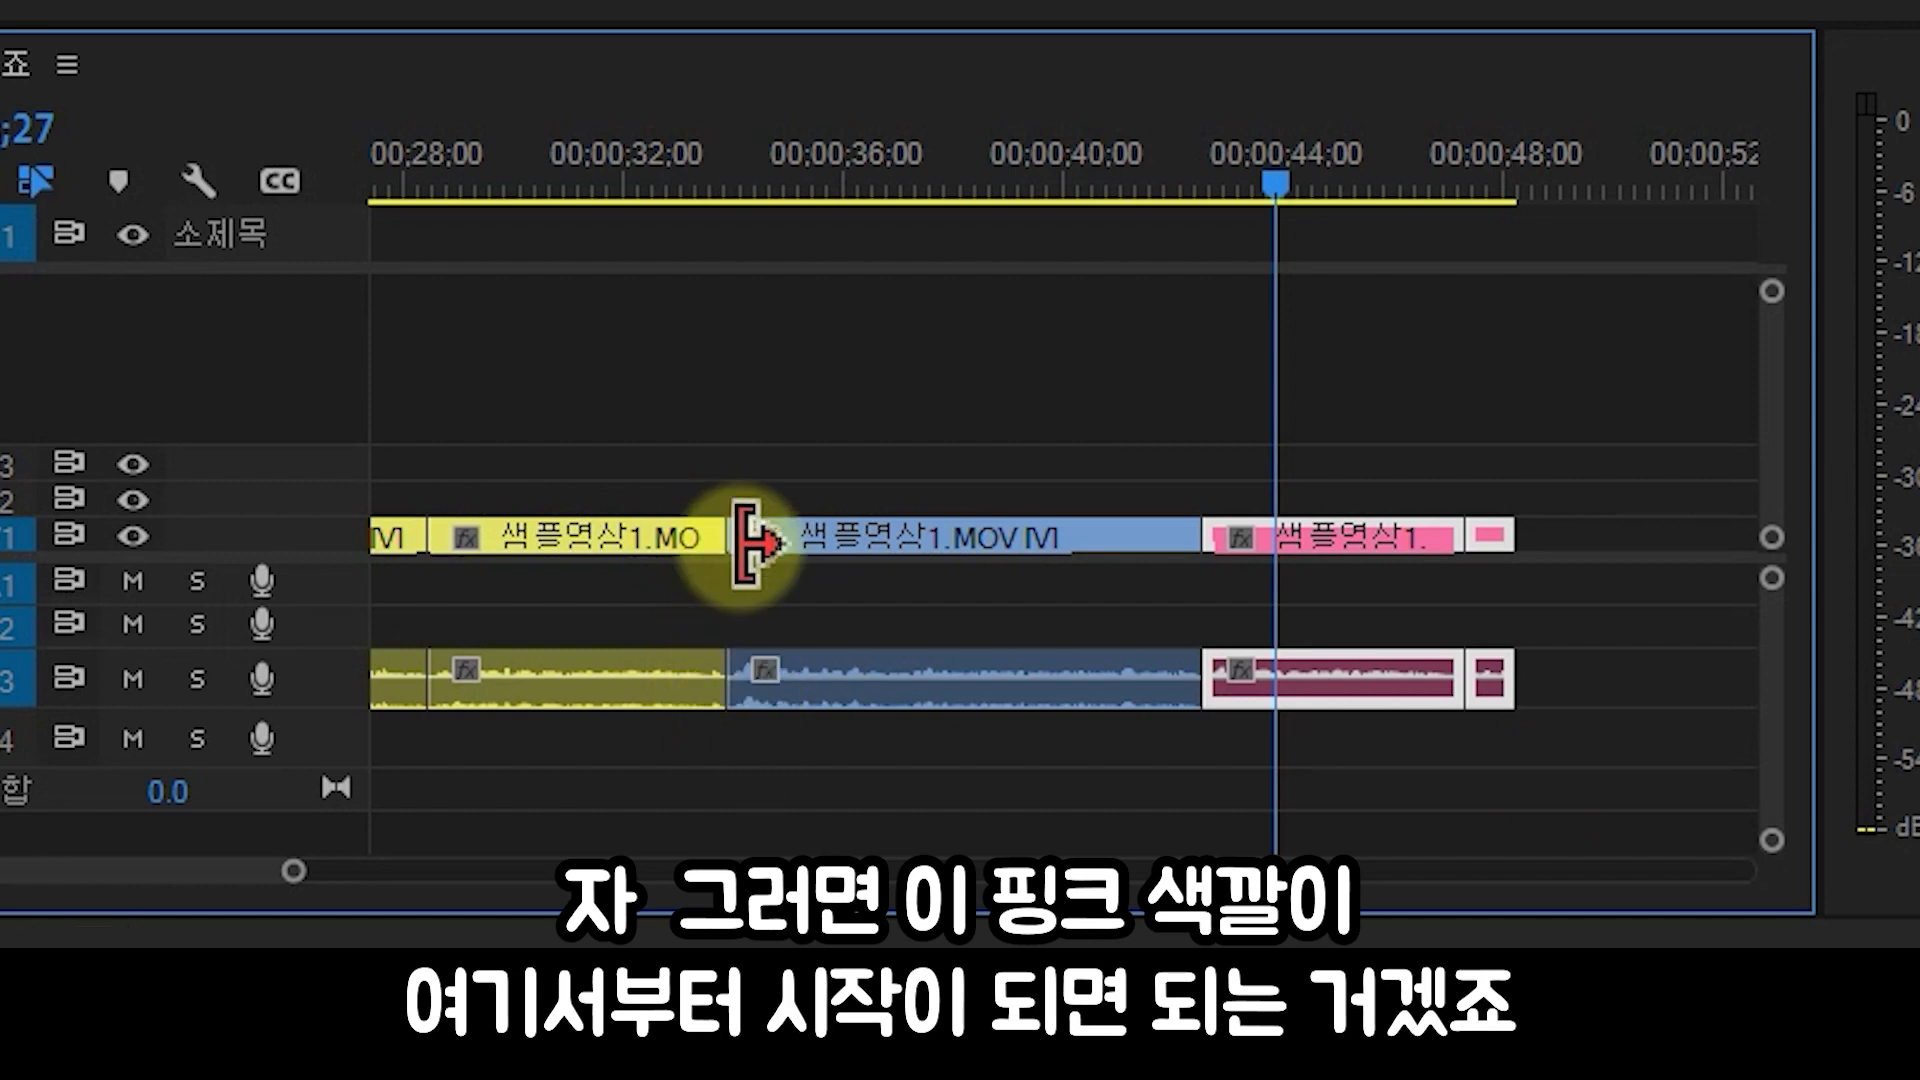
{"action": "left_click", "coordinate": [1134, 798]}
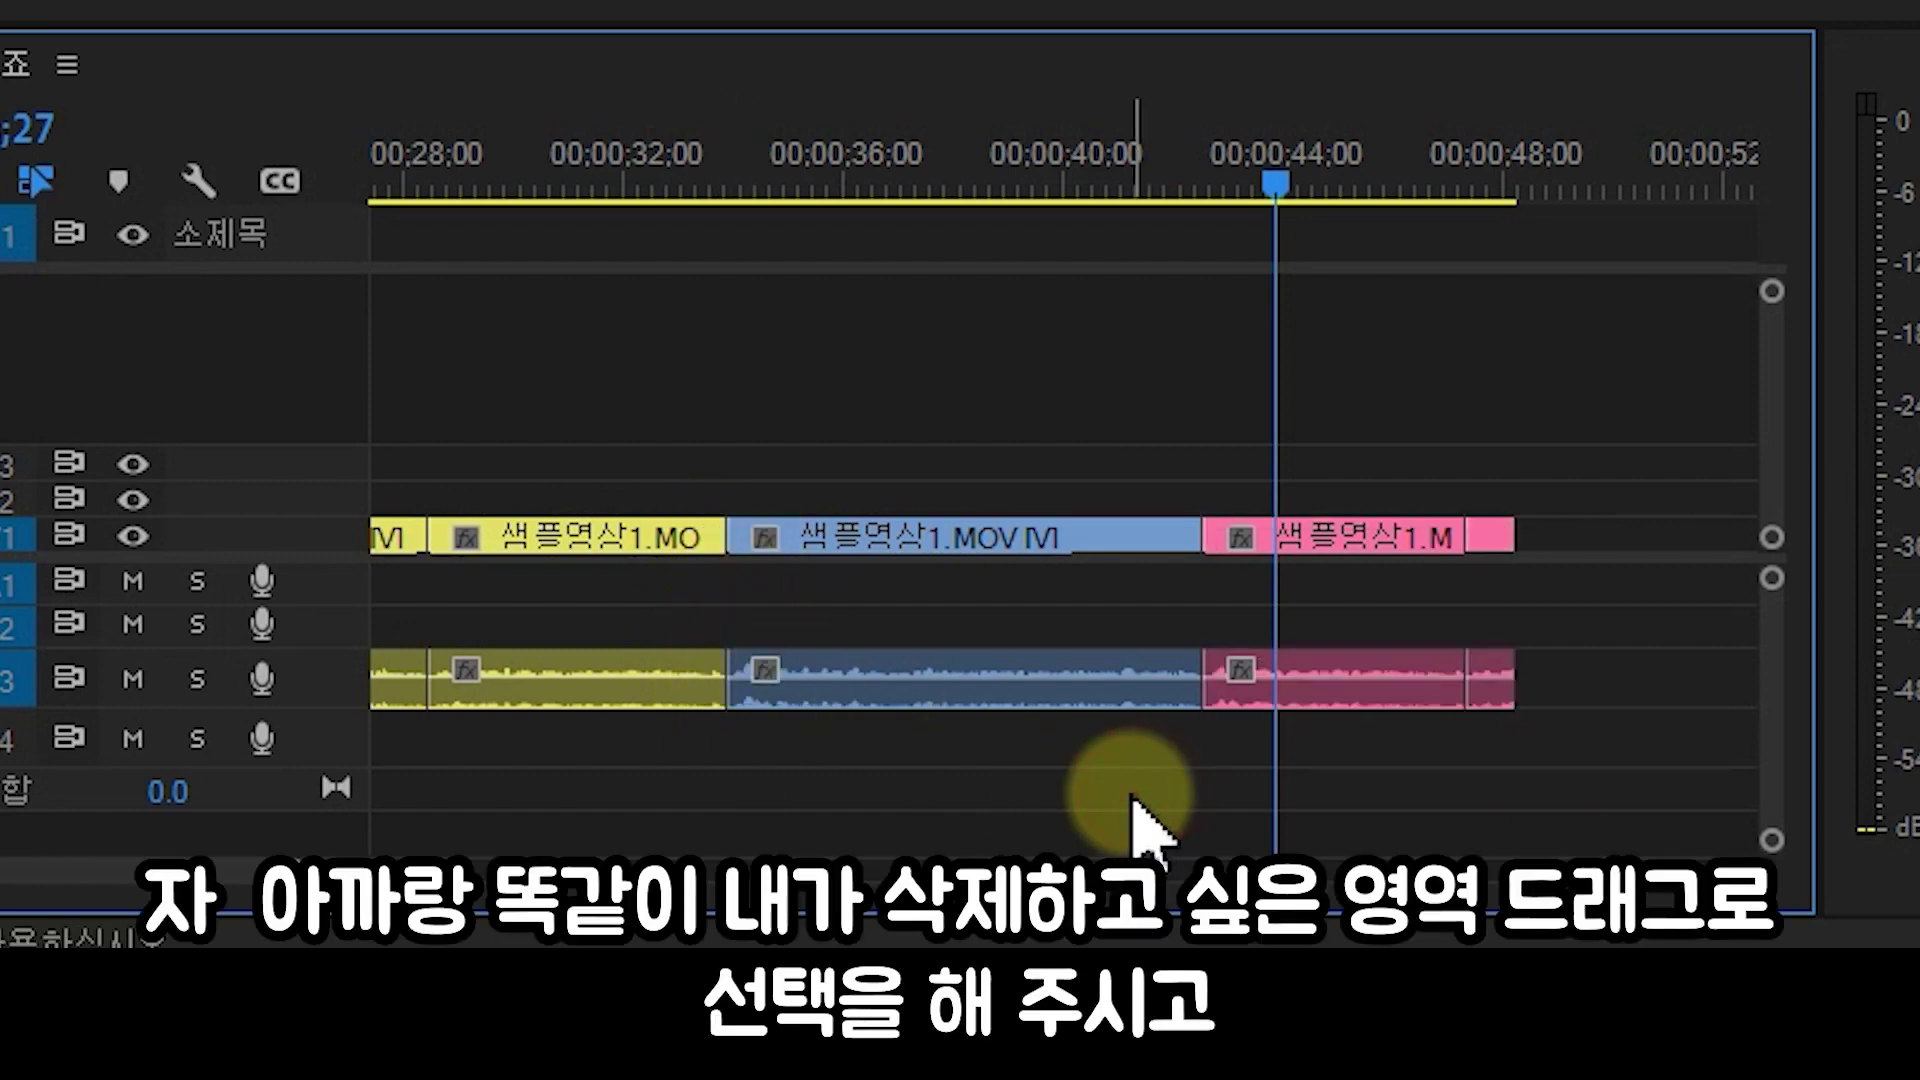
{"action": "left_click_drag", "start_coordinate": [1117, 798], "coordinate": [867, 399]}
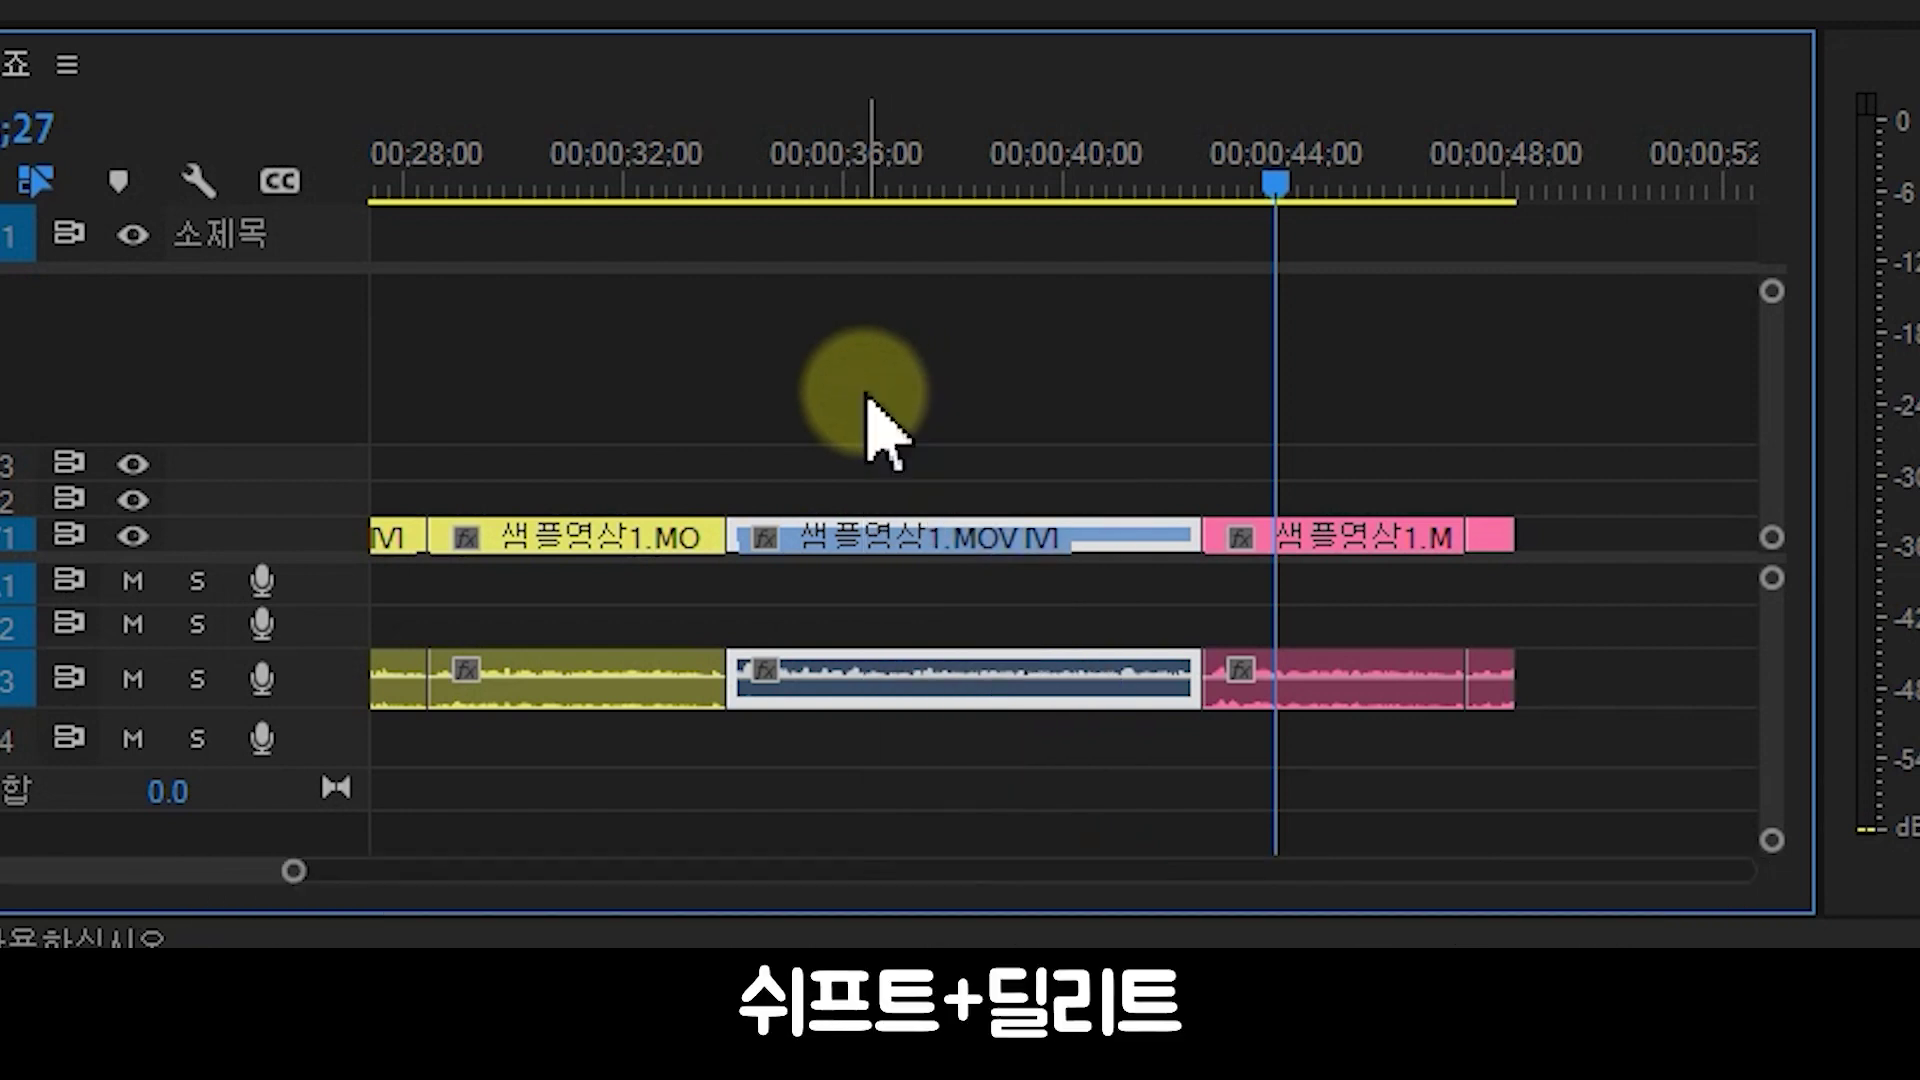
{"action": "key", "text": "shift+Delete"}
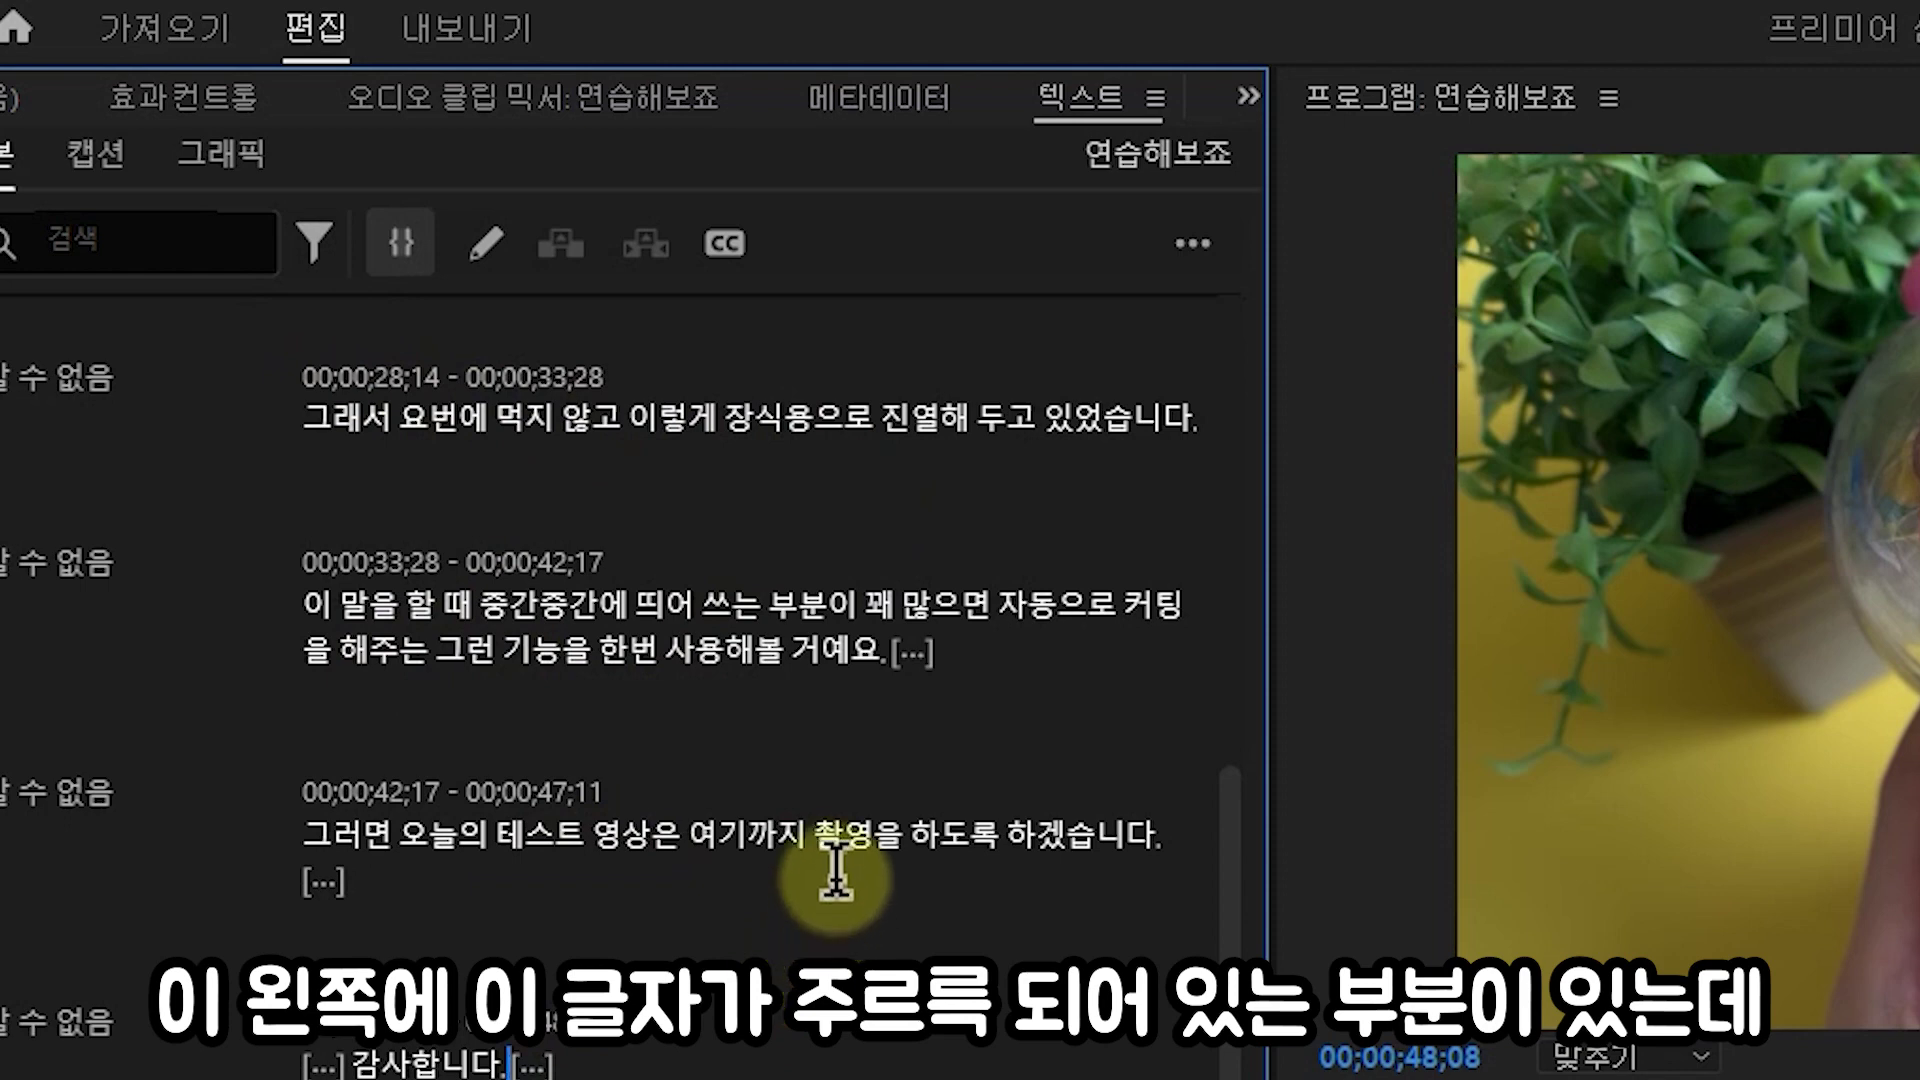
- Create subtitle captions from the transcript with a maximum length of 30 characters and a single line (한 줄)
{"action": "left_click", "coordinate": [727, 262]}
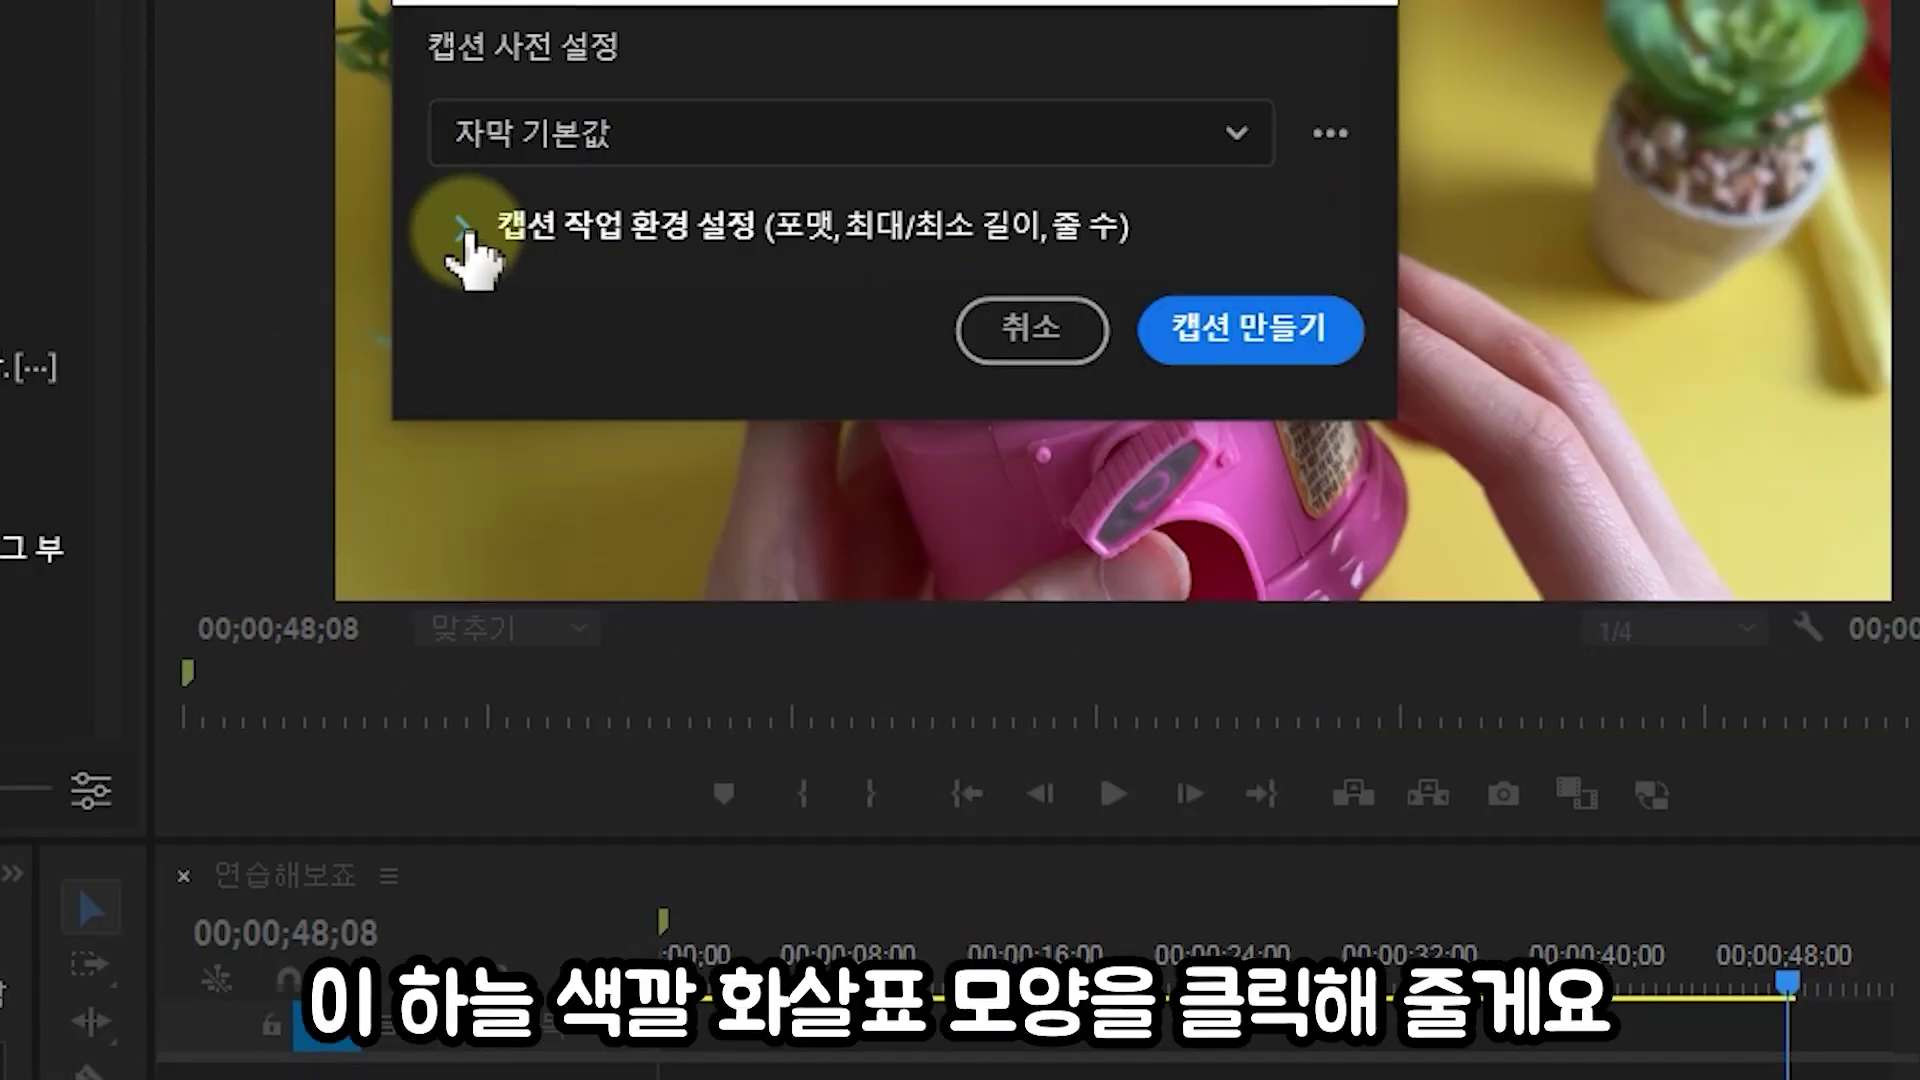
{"action": "left_click", "coordinate": [566, 230]}
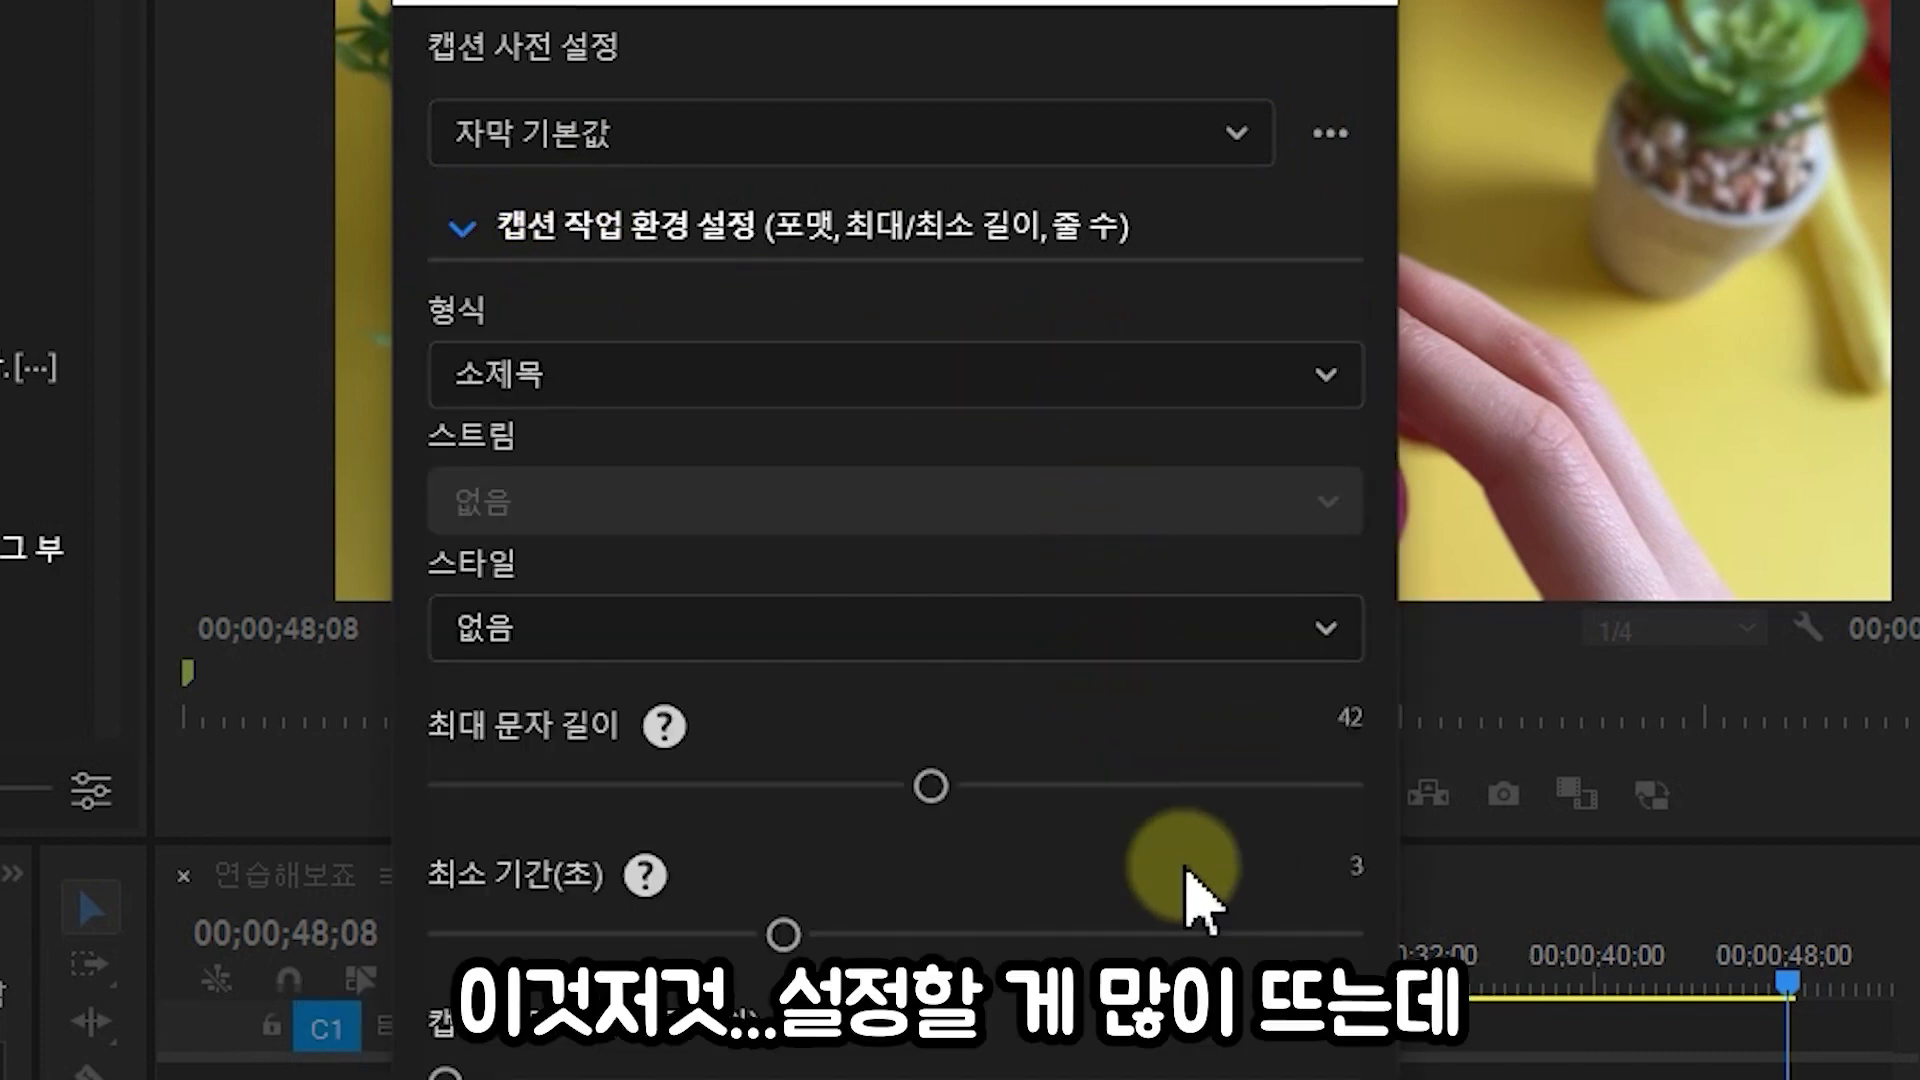
{"action": "left_click_drag", "start_coordinate": [930, 786], "coordinate": [763, 786]}
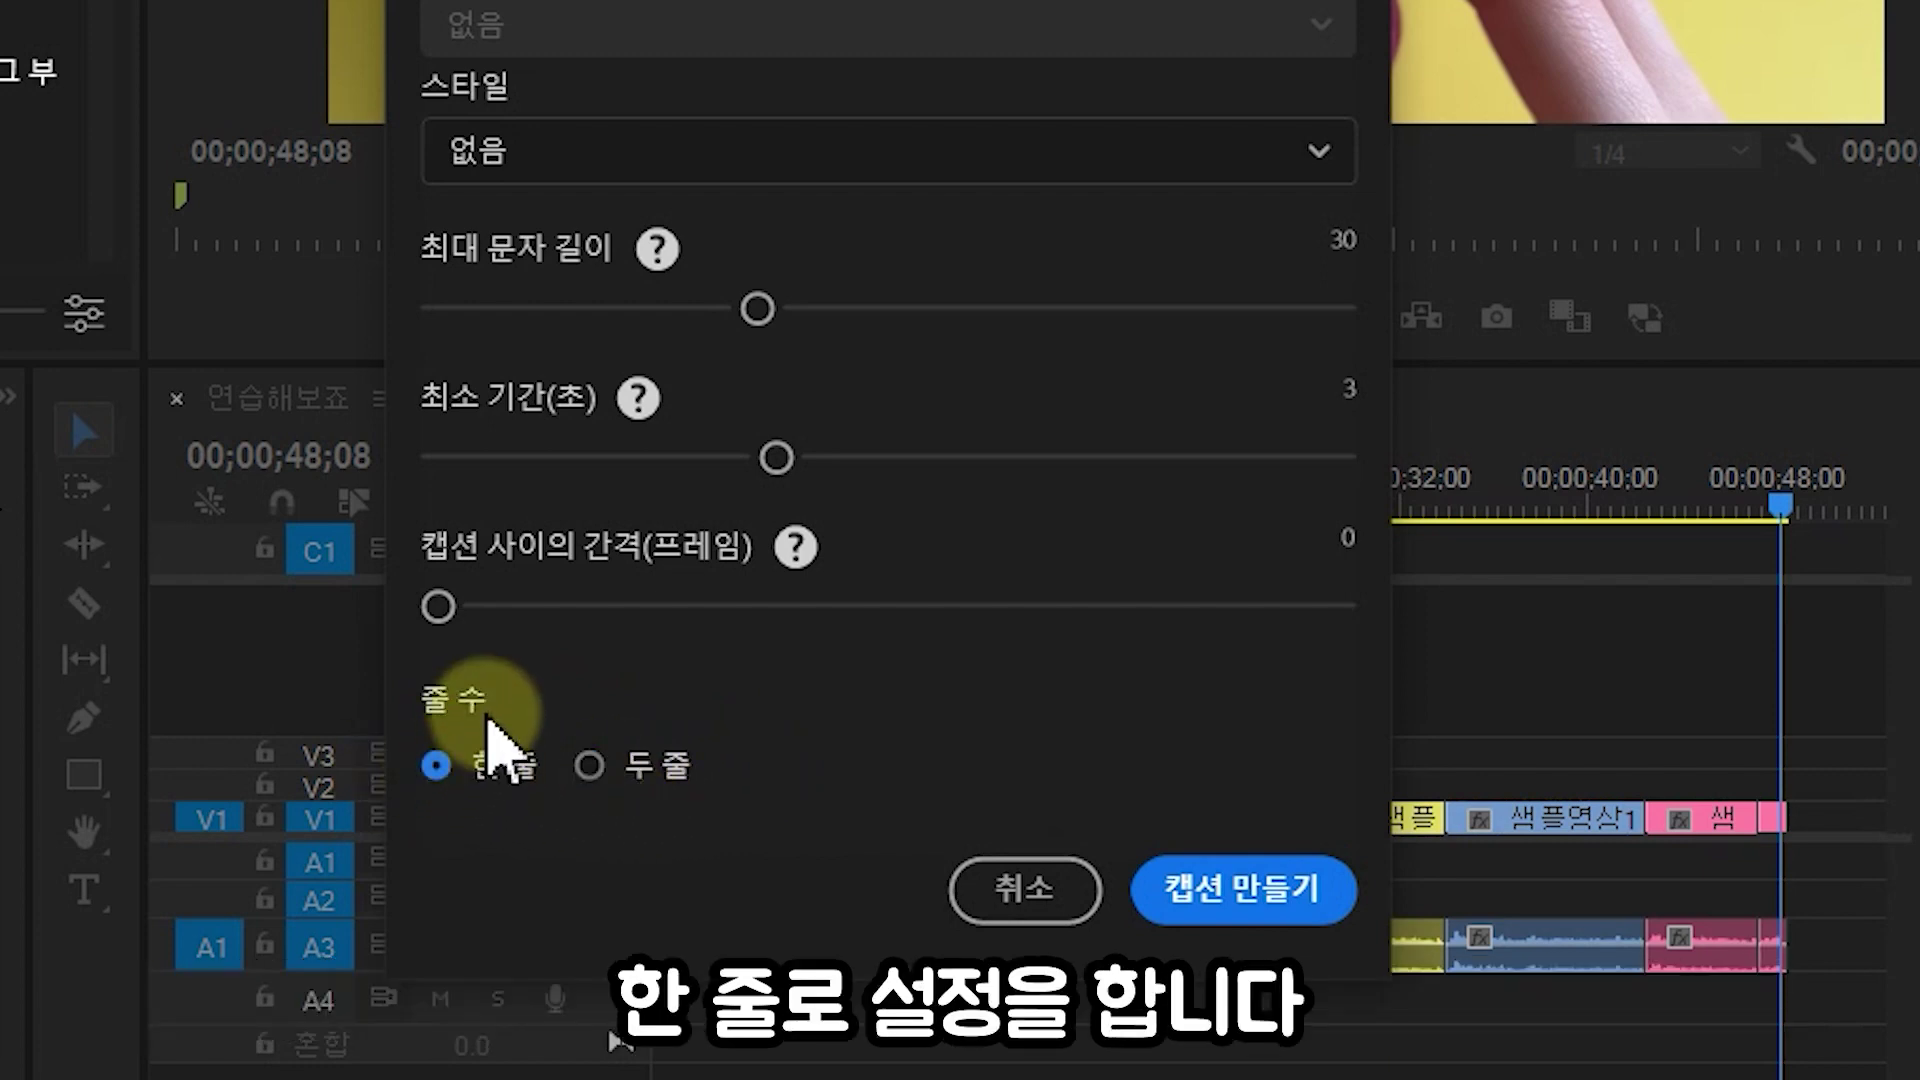
{"action": "left_click", "coordinate": [1305, 912]}
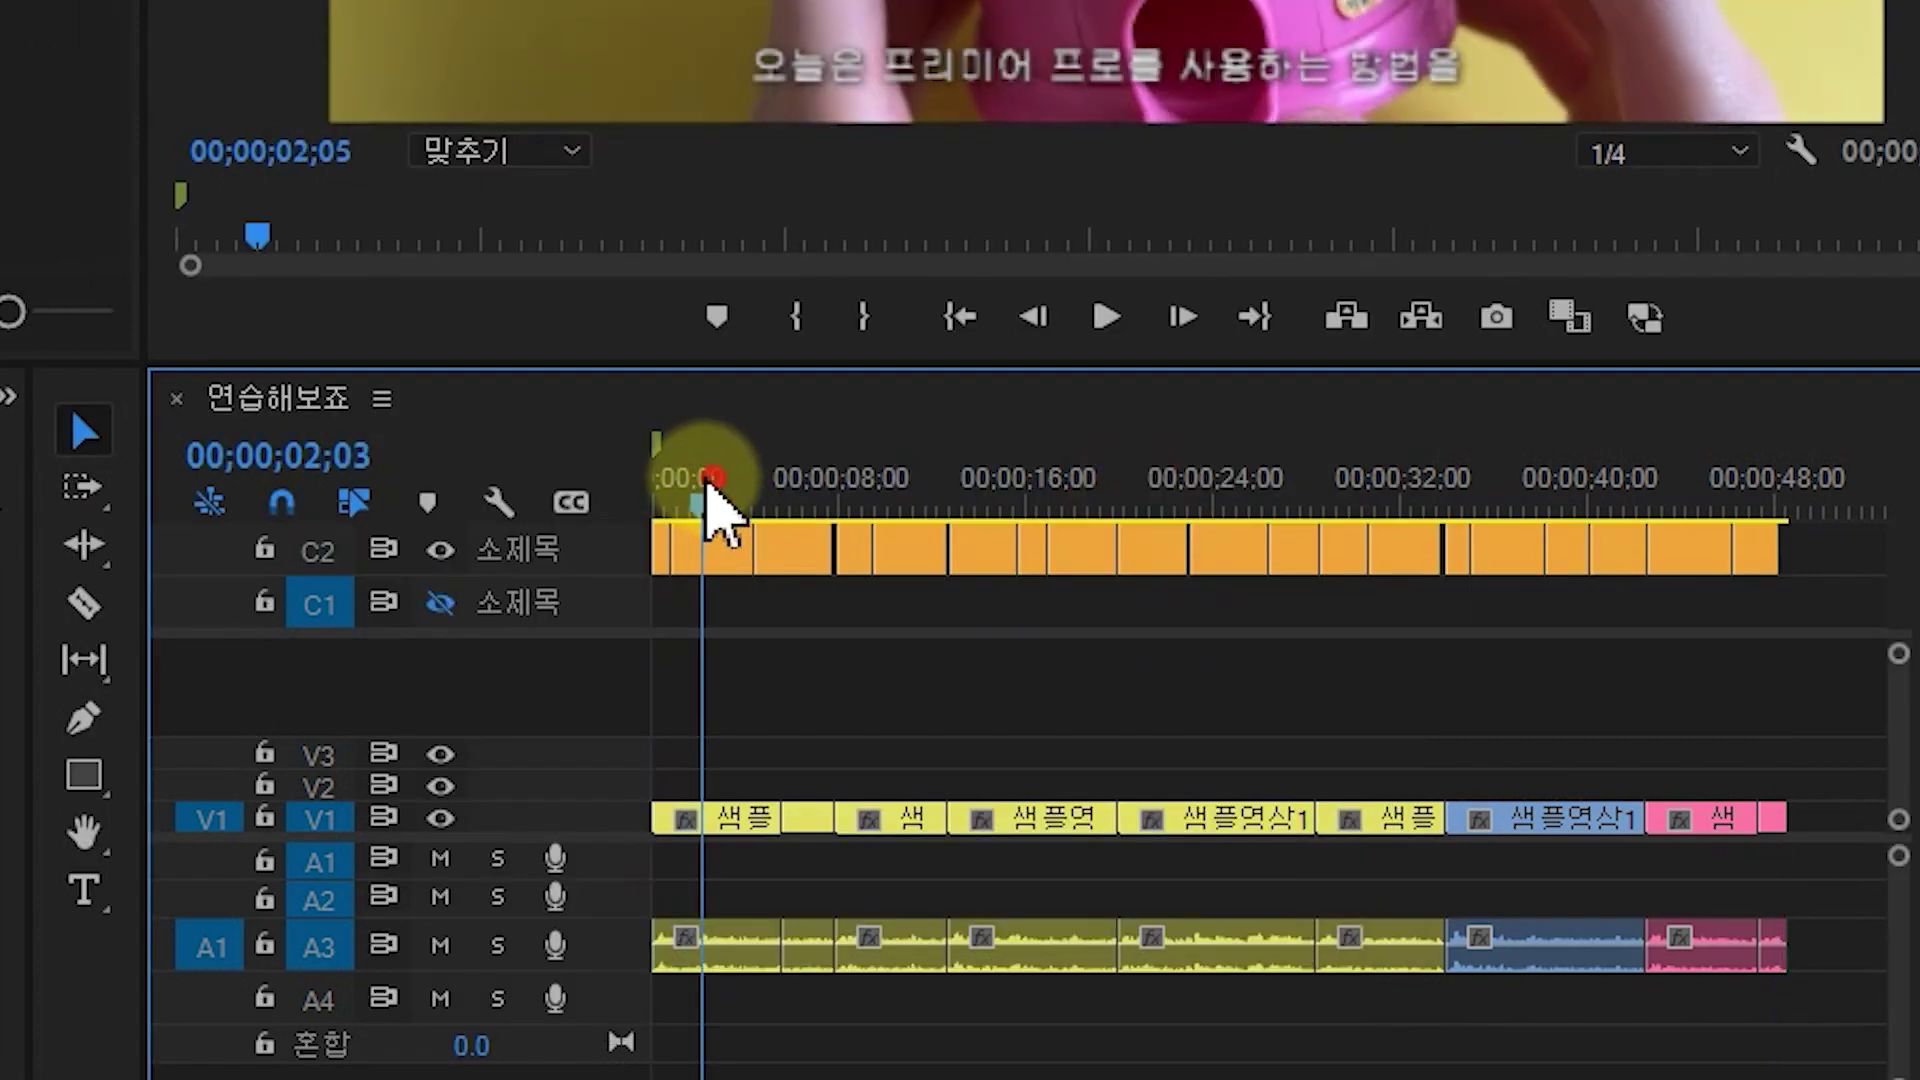
- Play the sequence from the start and check the captions shown over the video
{"action": "left_click_drag", "start_coordinate": [707, 506], "coordinate": [640, 490]}
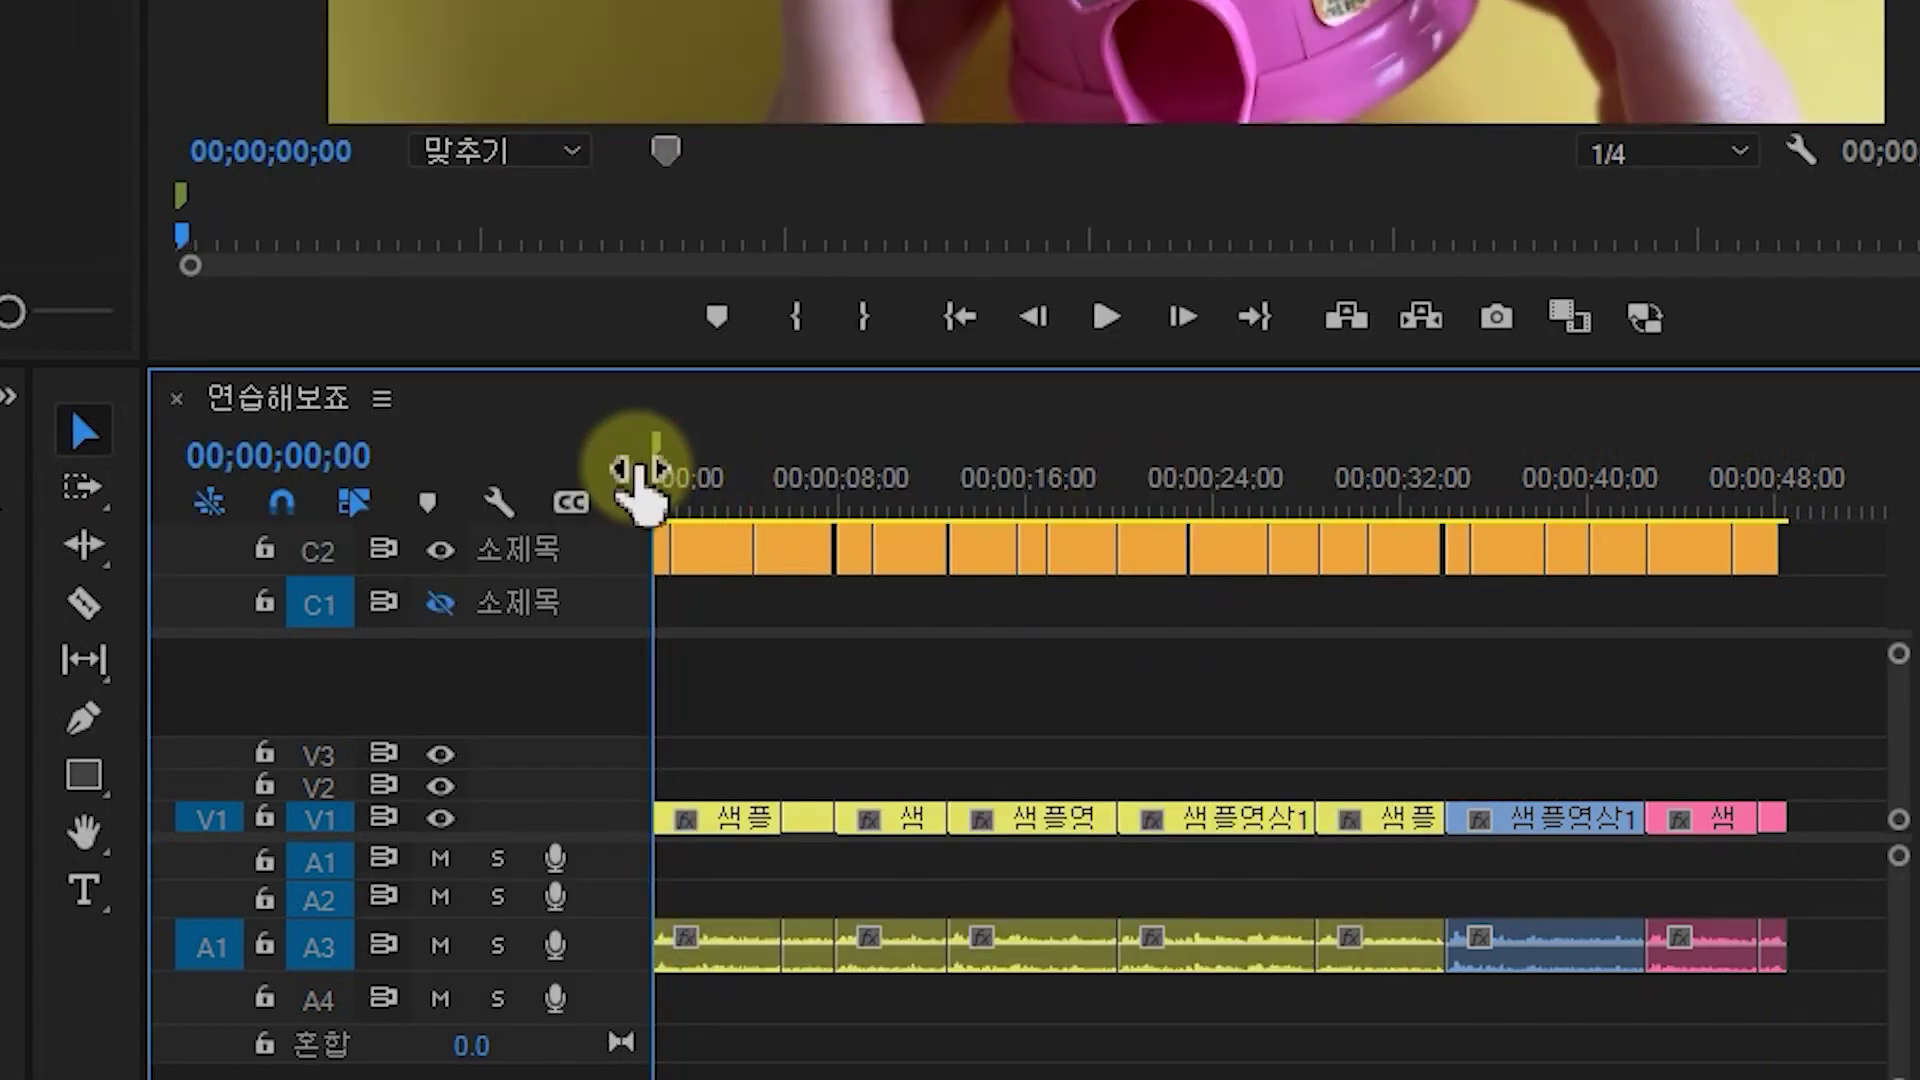
{"action": "key", "text": "space"}
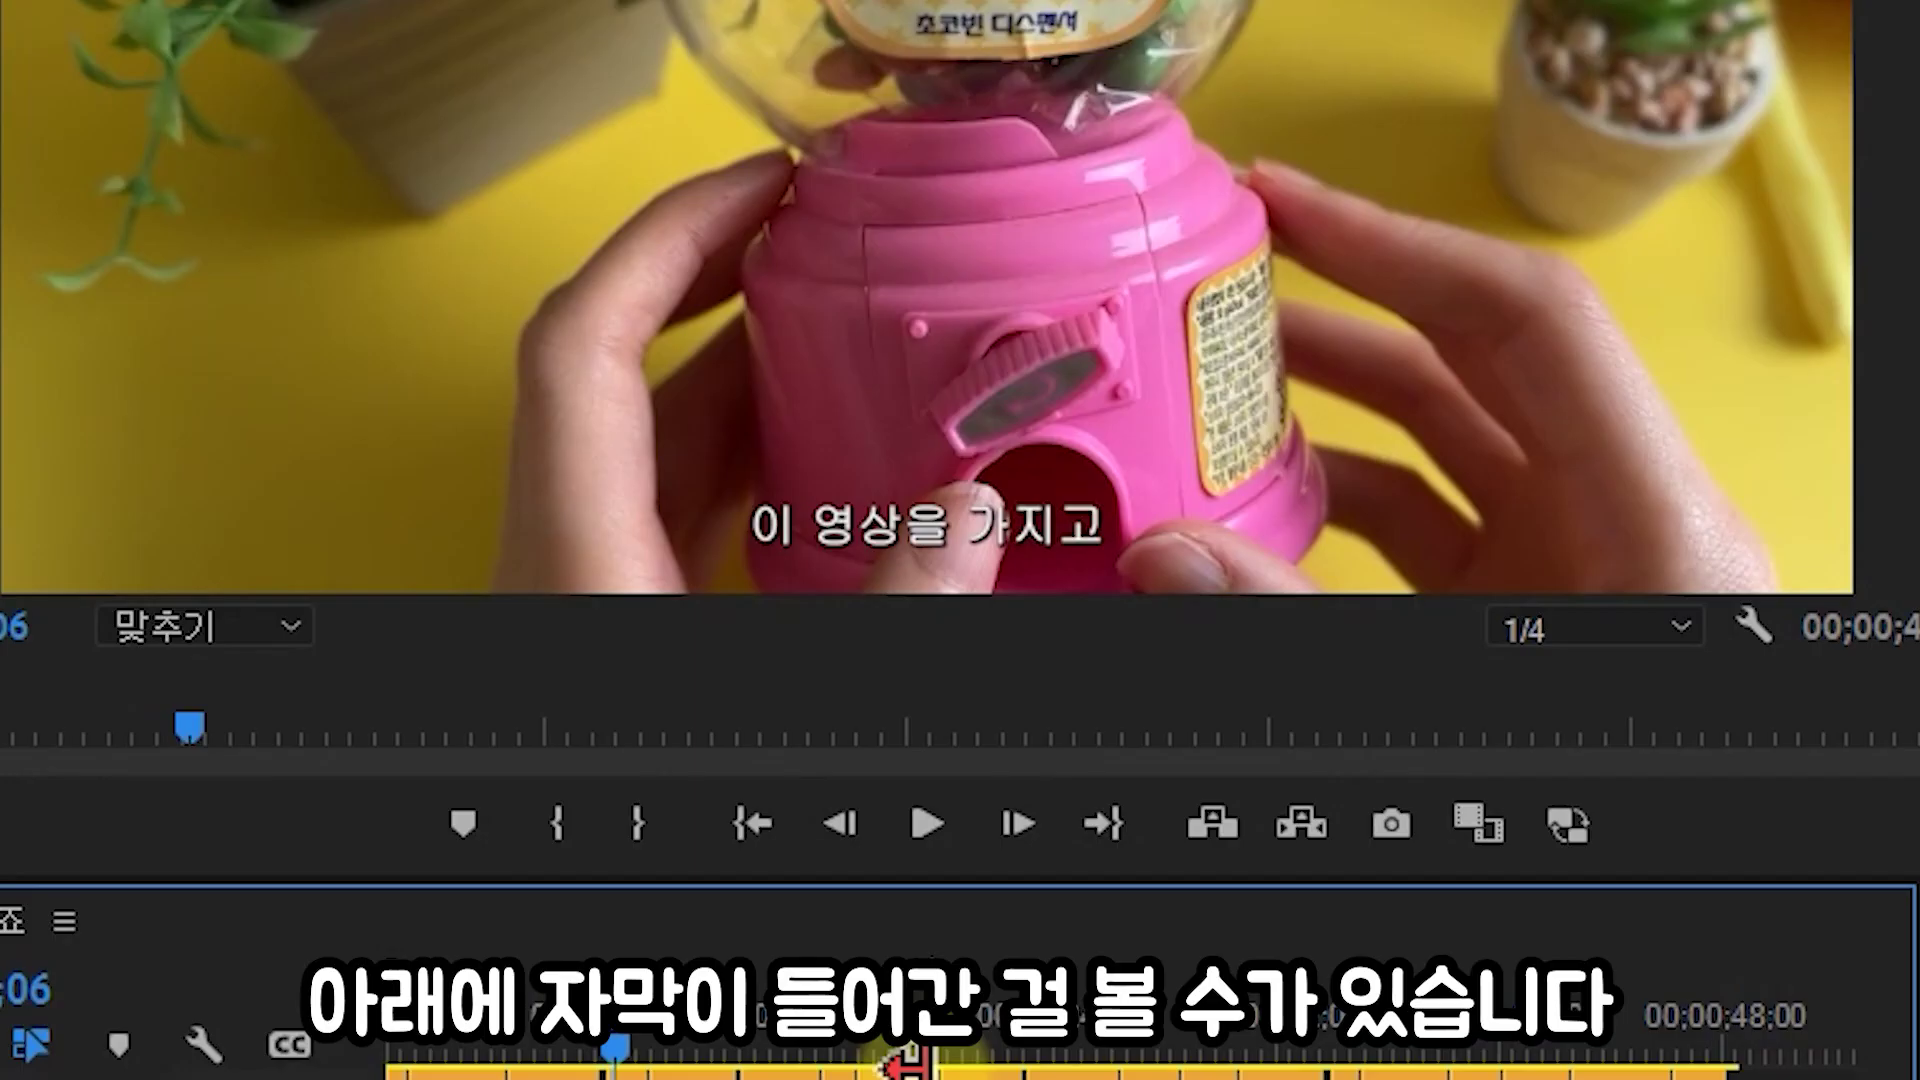
{"action": "left_click", "coordinate": [1024, 537]}
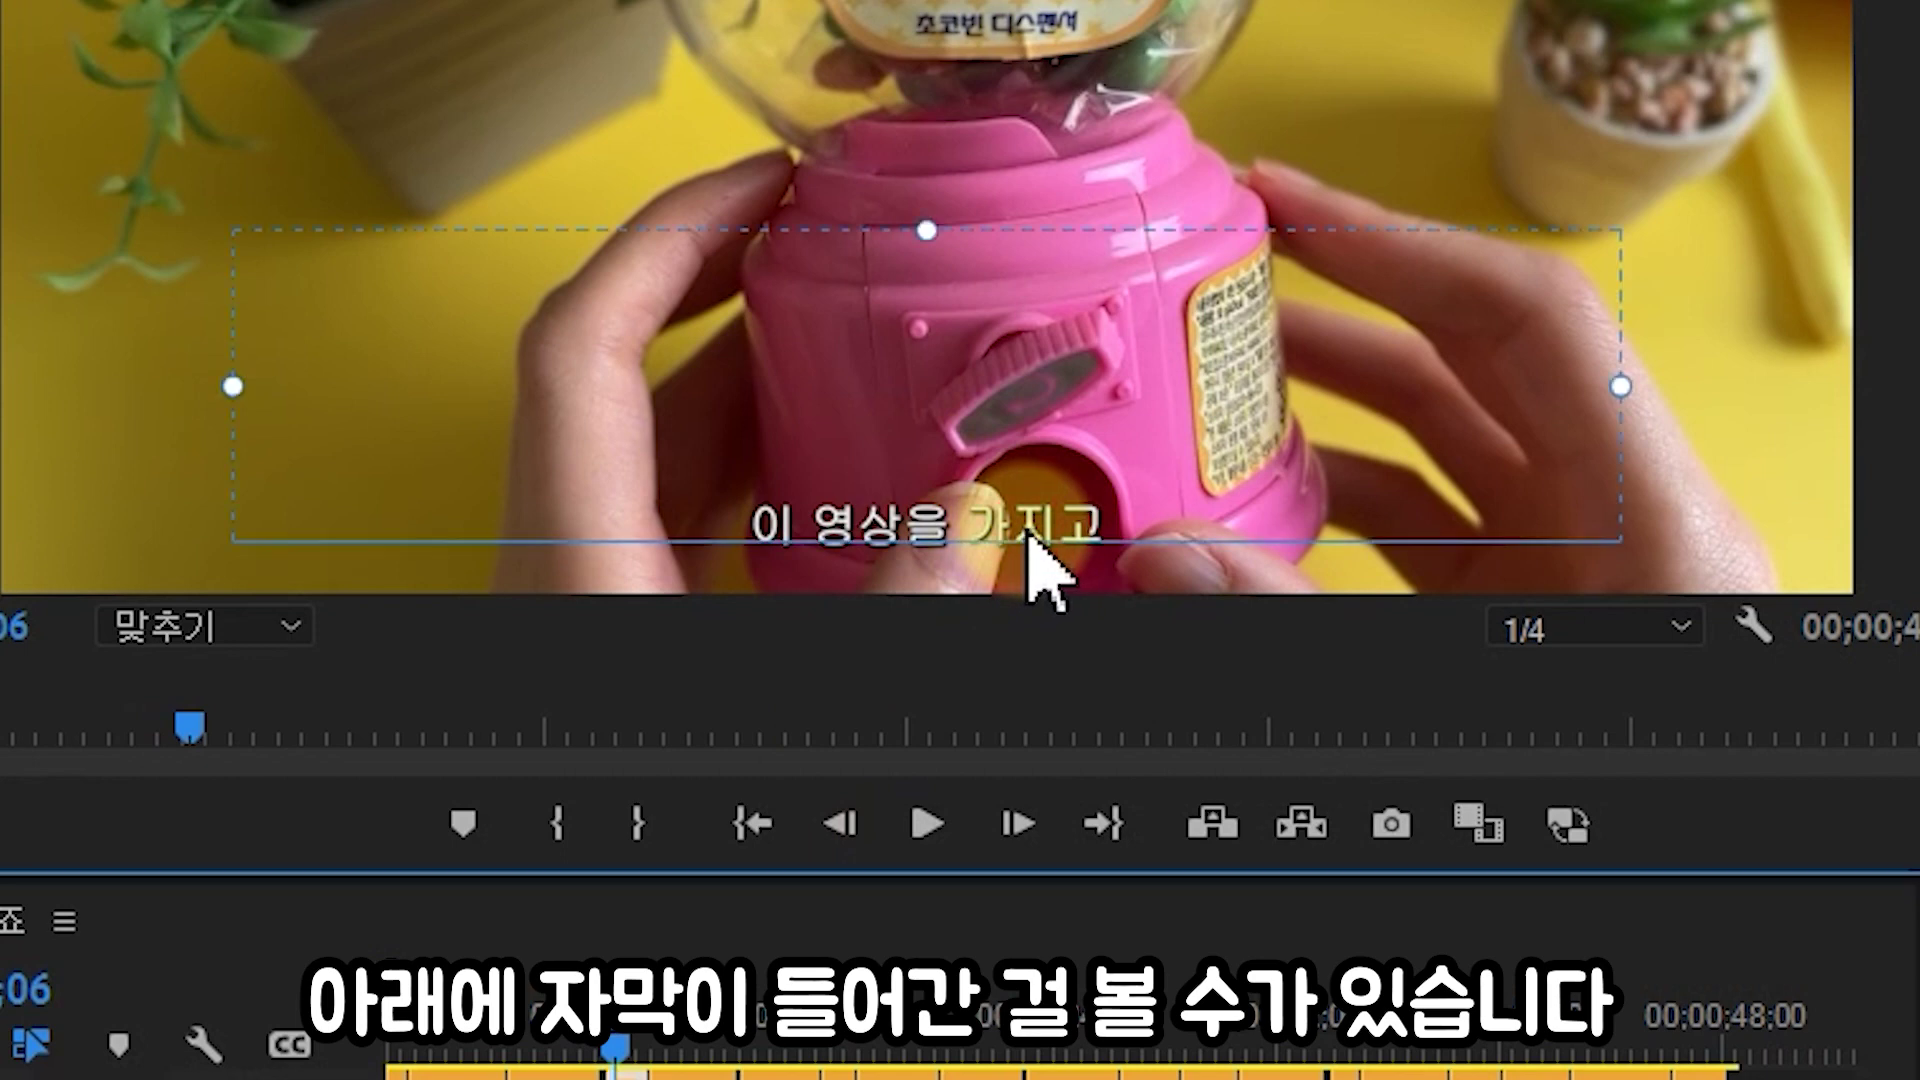
{"action": "key", "text": "Escape"}
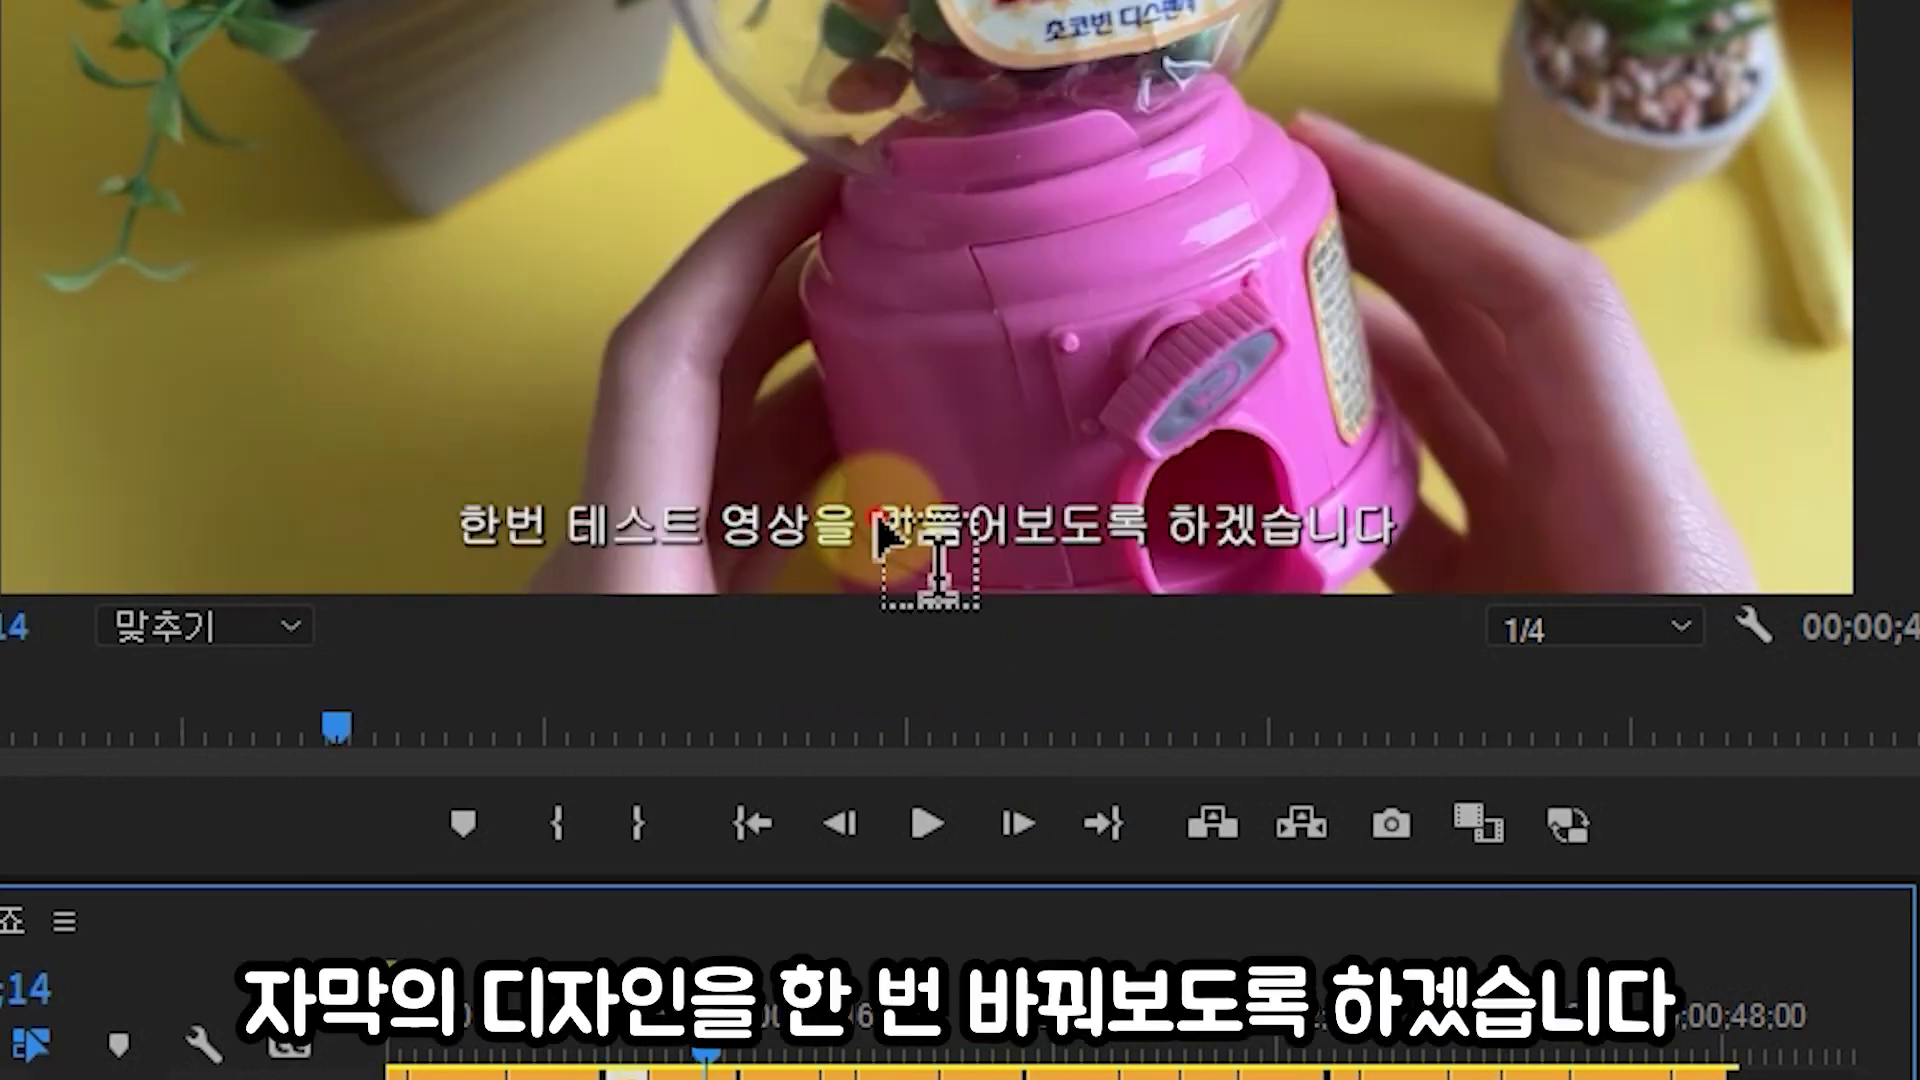
- Set the whole text of the caption "한번 테스트 영상을 만들어보도록 하겠습니다" to the font 나눔바른고딕 in Regular weight
{"action": "double_click", "coordinate": [880, 515]}
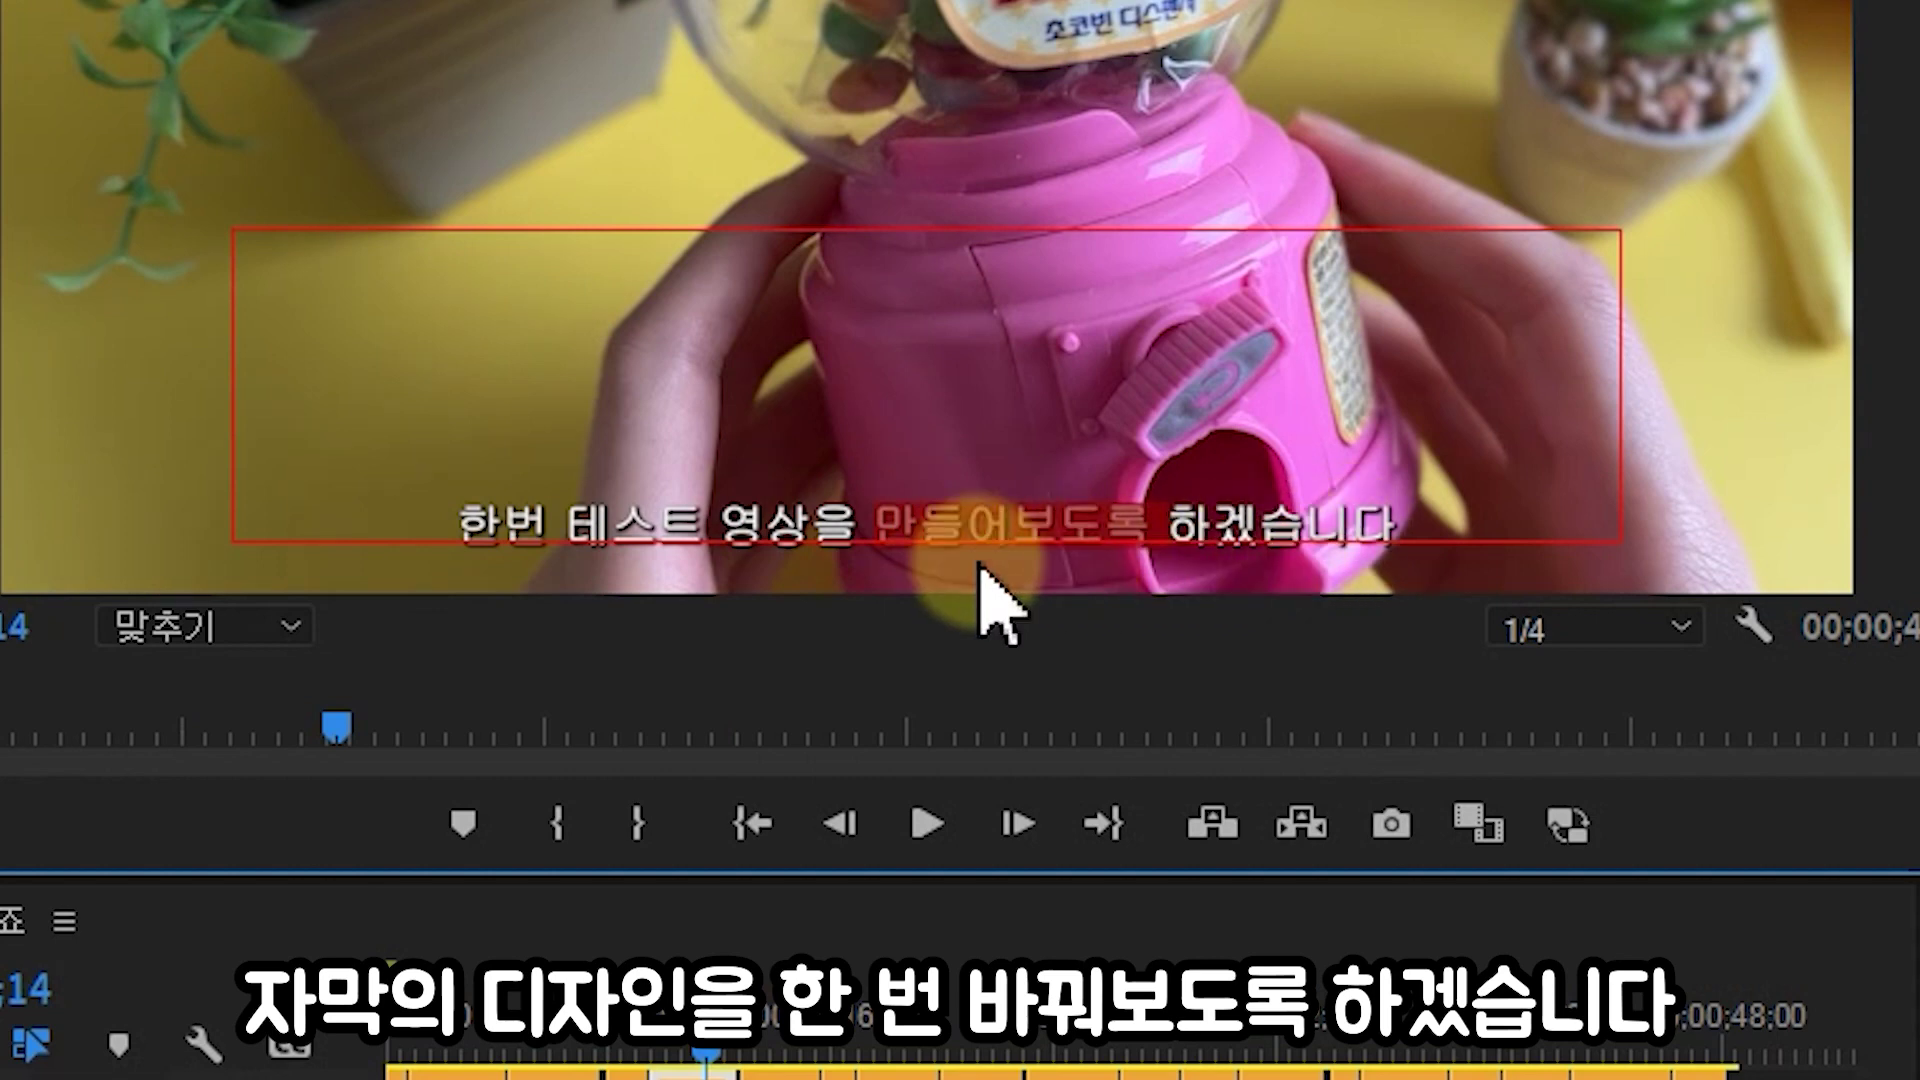
{"action": "left_click", "coordinate": [549, 525]}
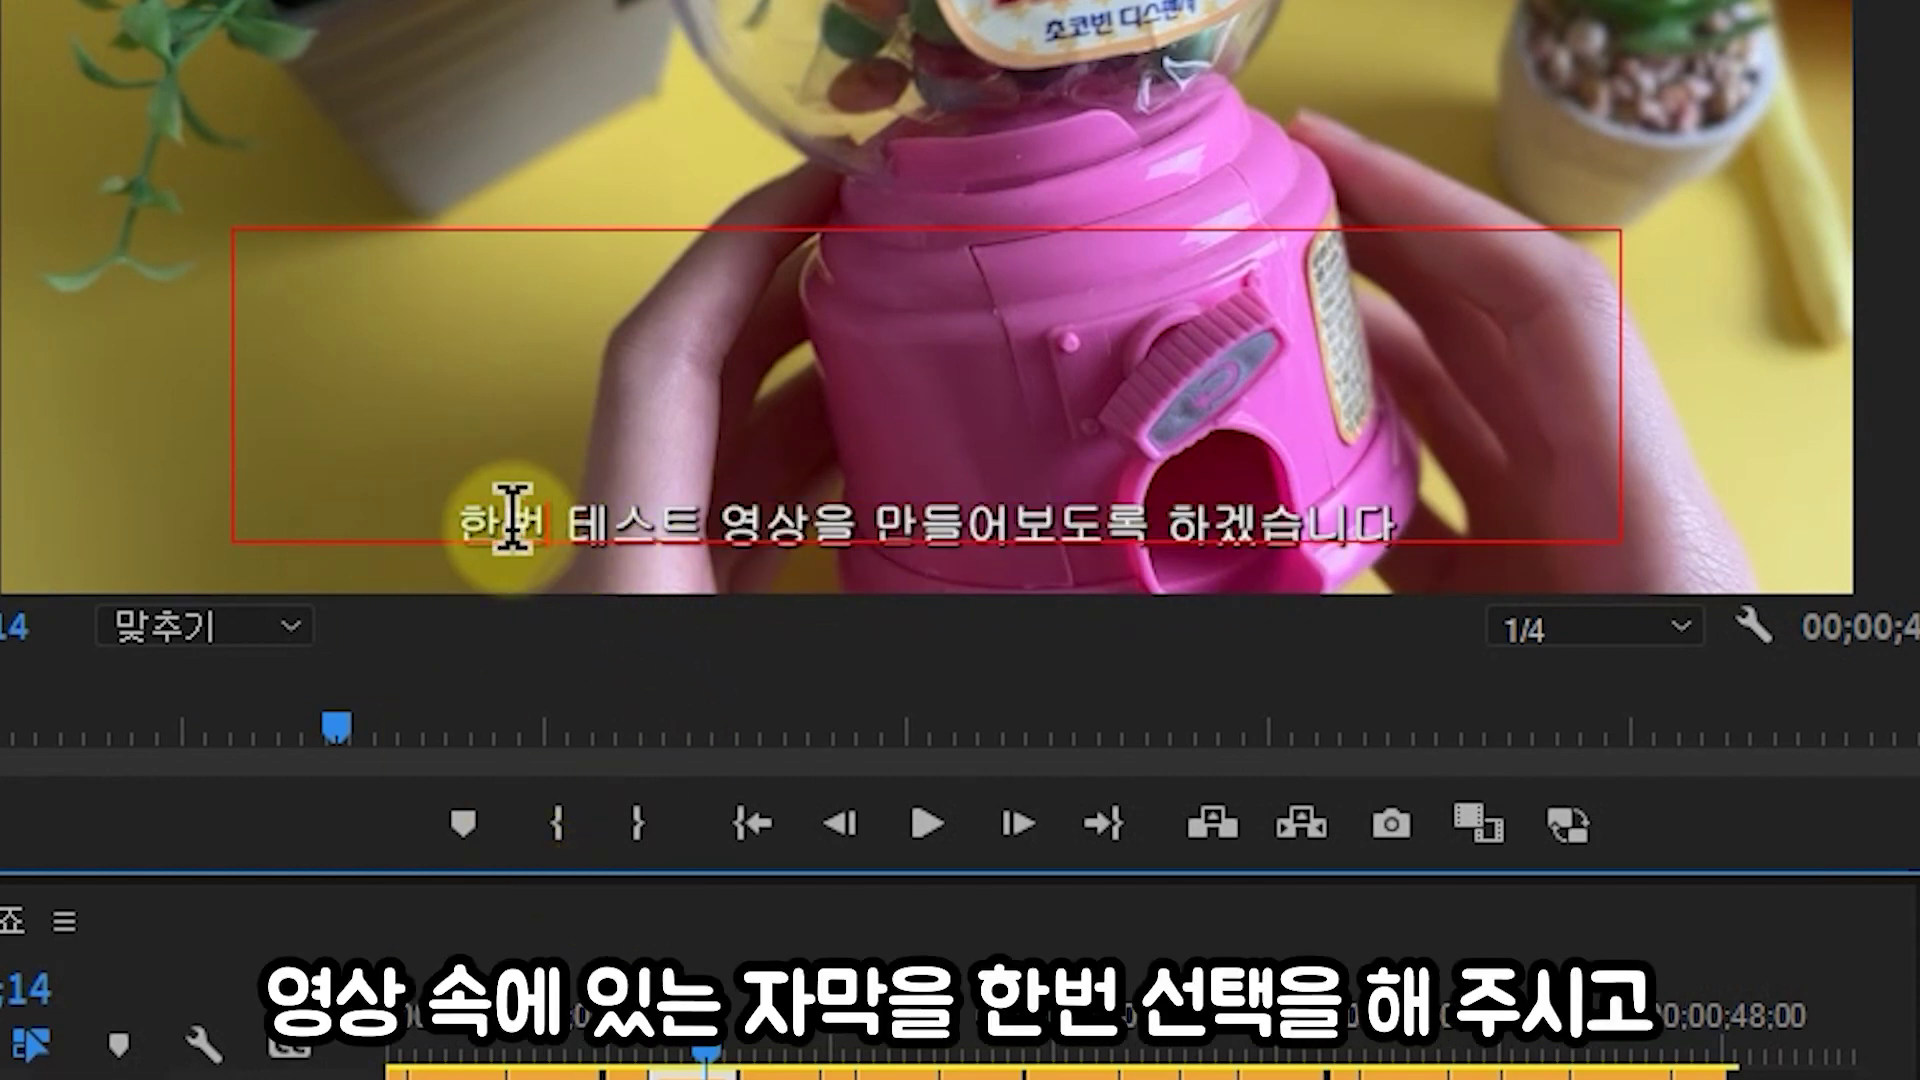
{"action": "left_click_drag", "start_coordinate": [463, 519], "coordinate": [1479, 515]}
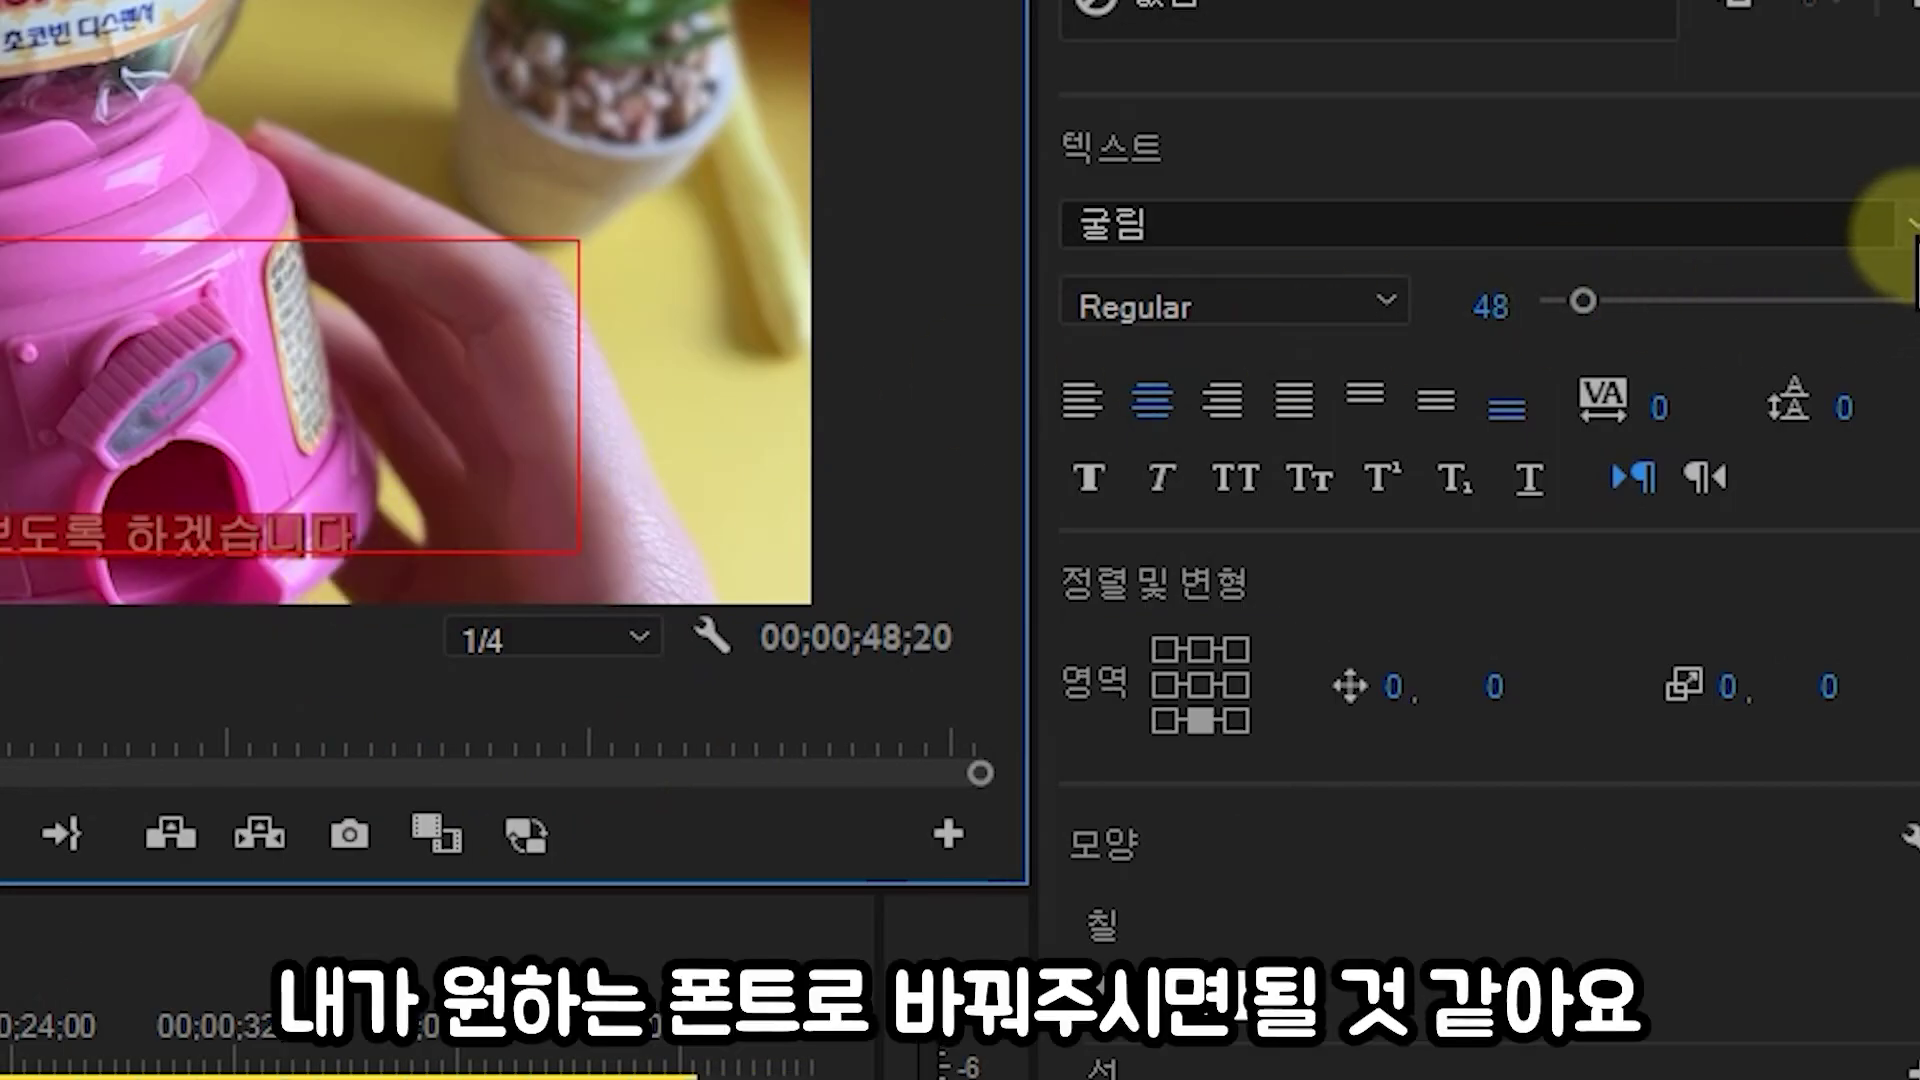
{"action": "left_click", "coordinate": [1895, 222]}
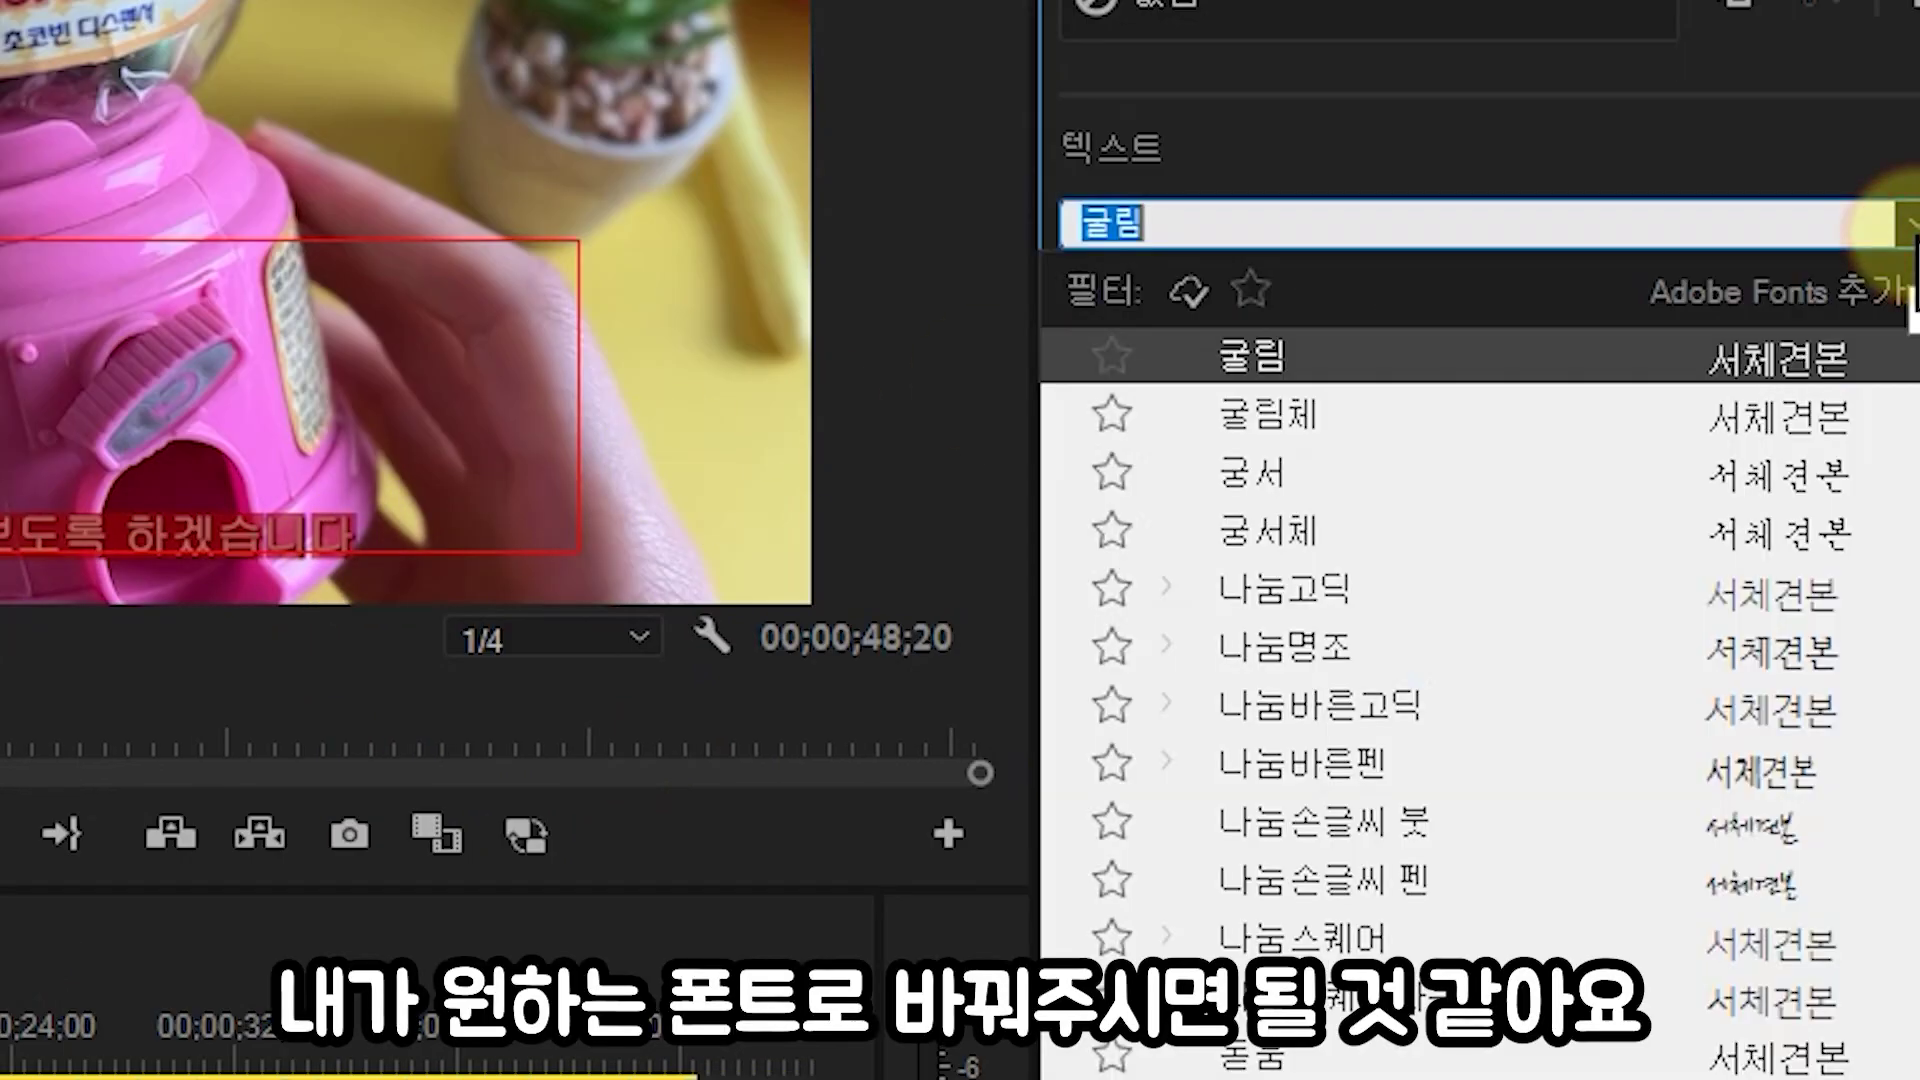
{"action": "left_click", "coordinate": [1465, 705]}
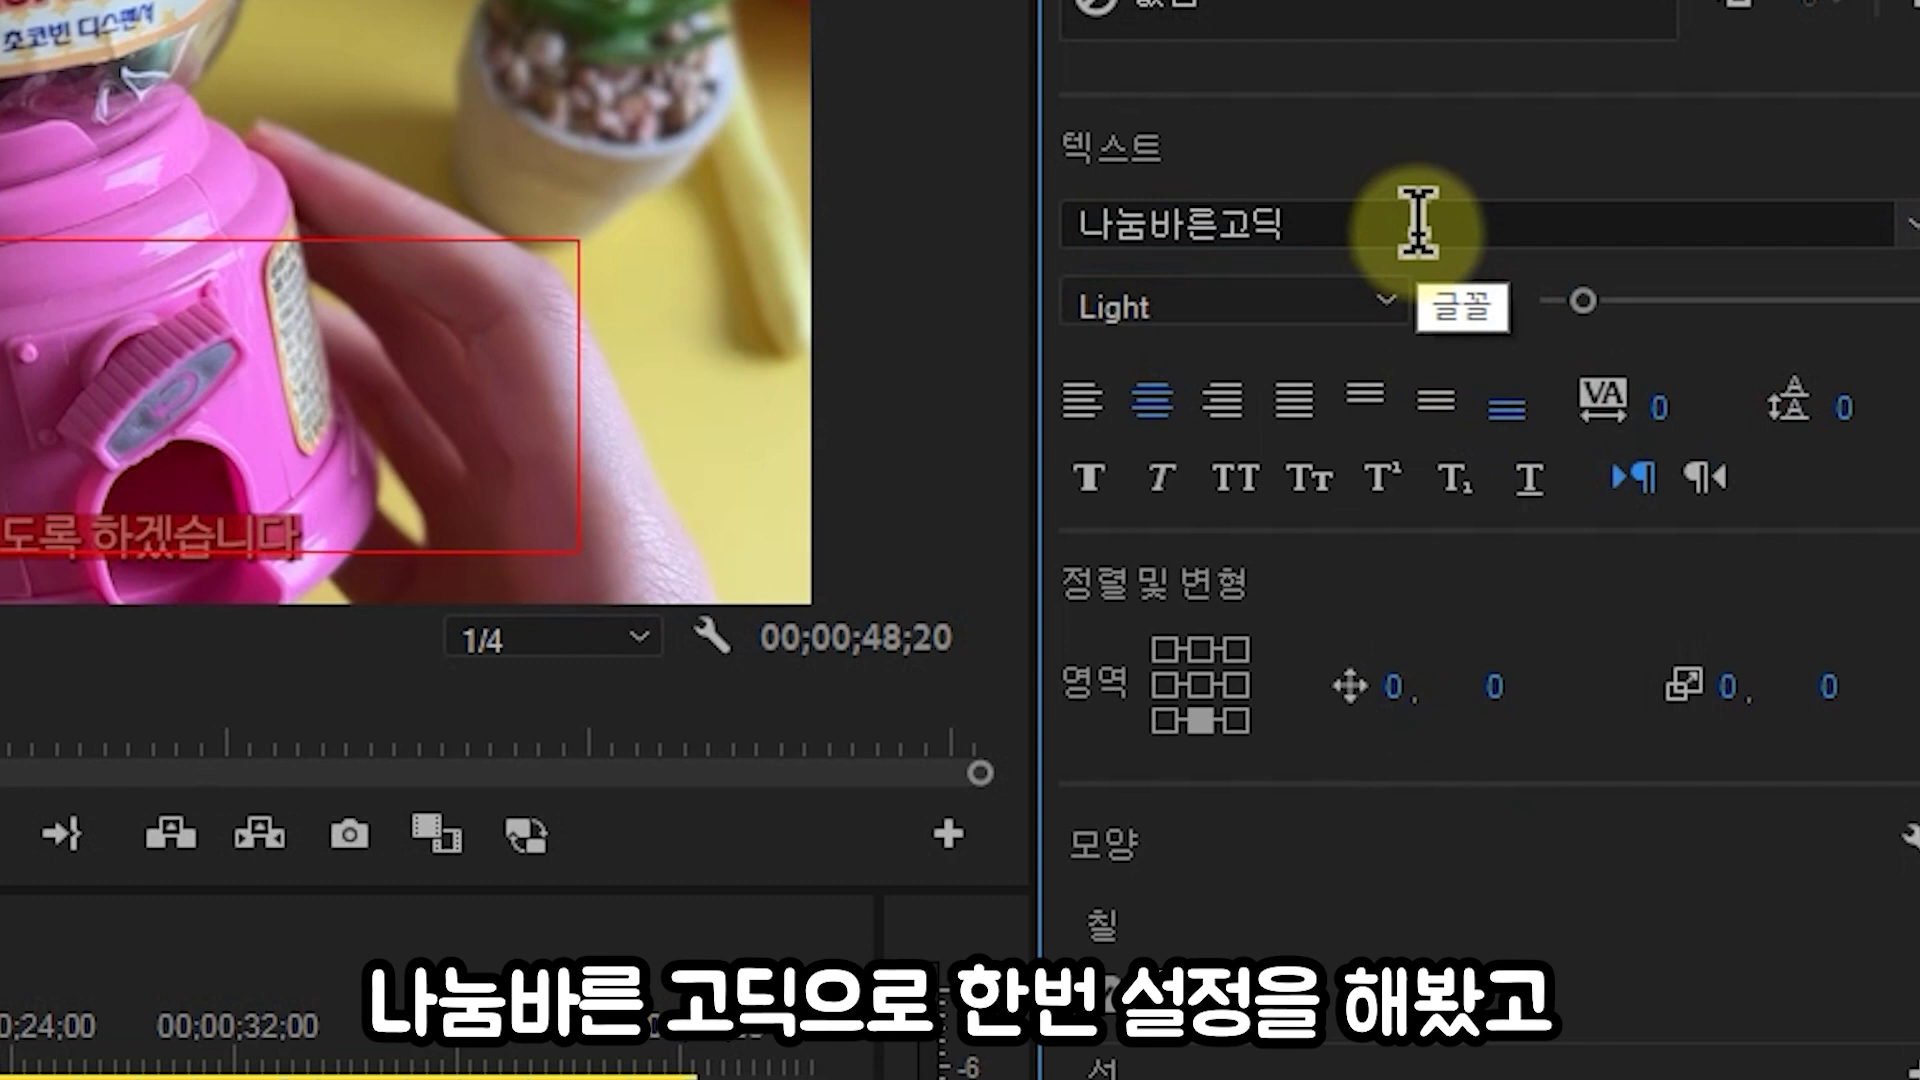
{"action": "left_click", "coordinate": [1385, 300]}
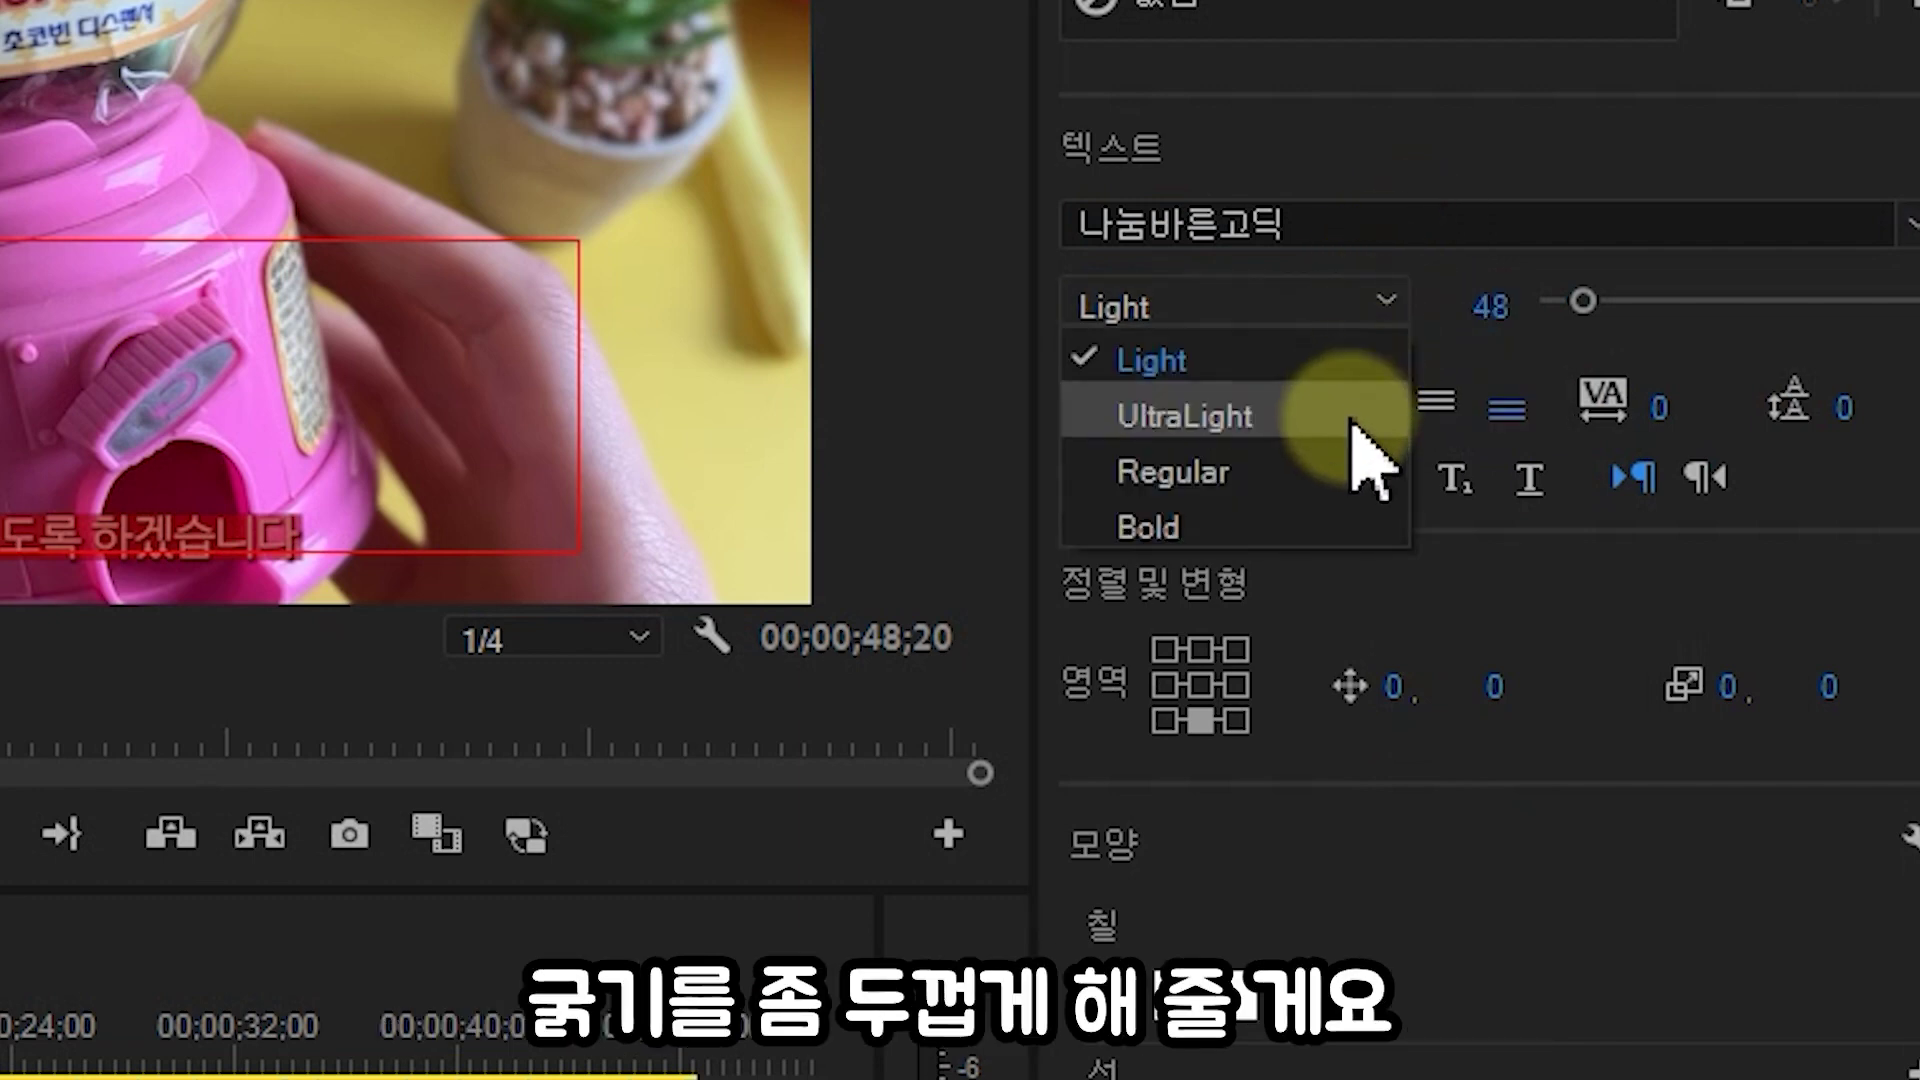
{"action": "left_click", "coordinate": [1358, 472]}
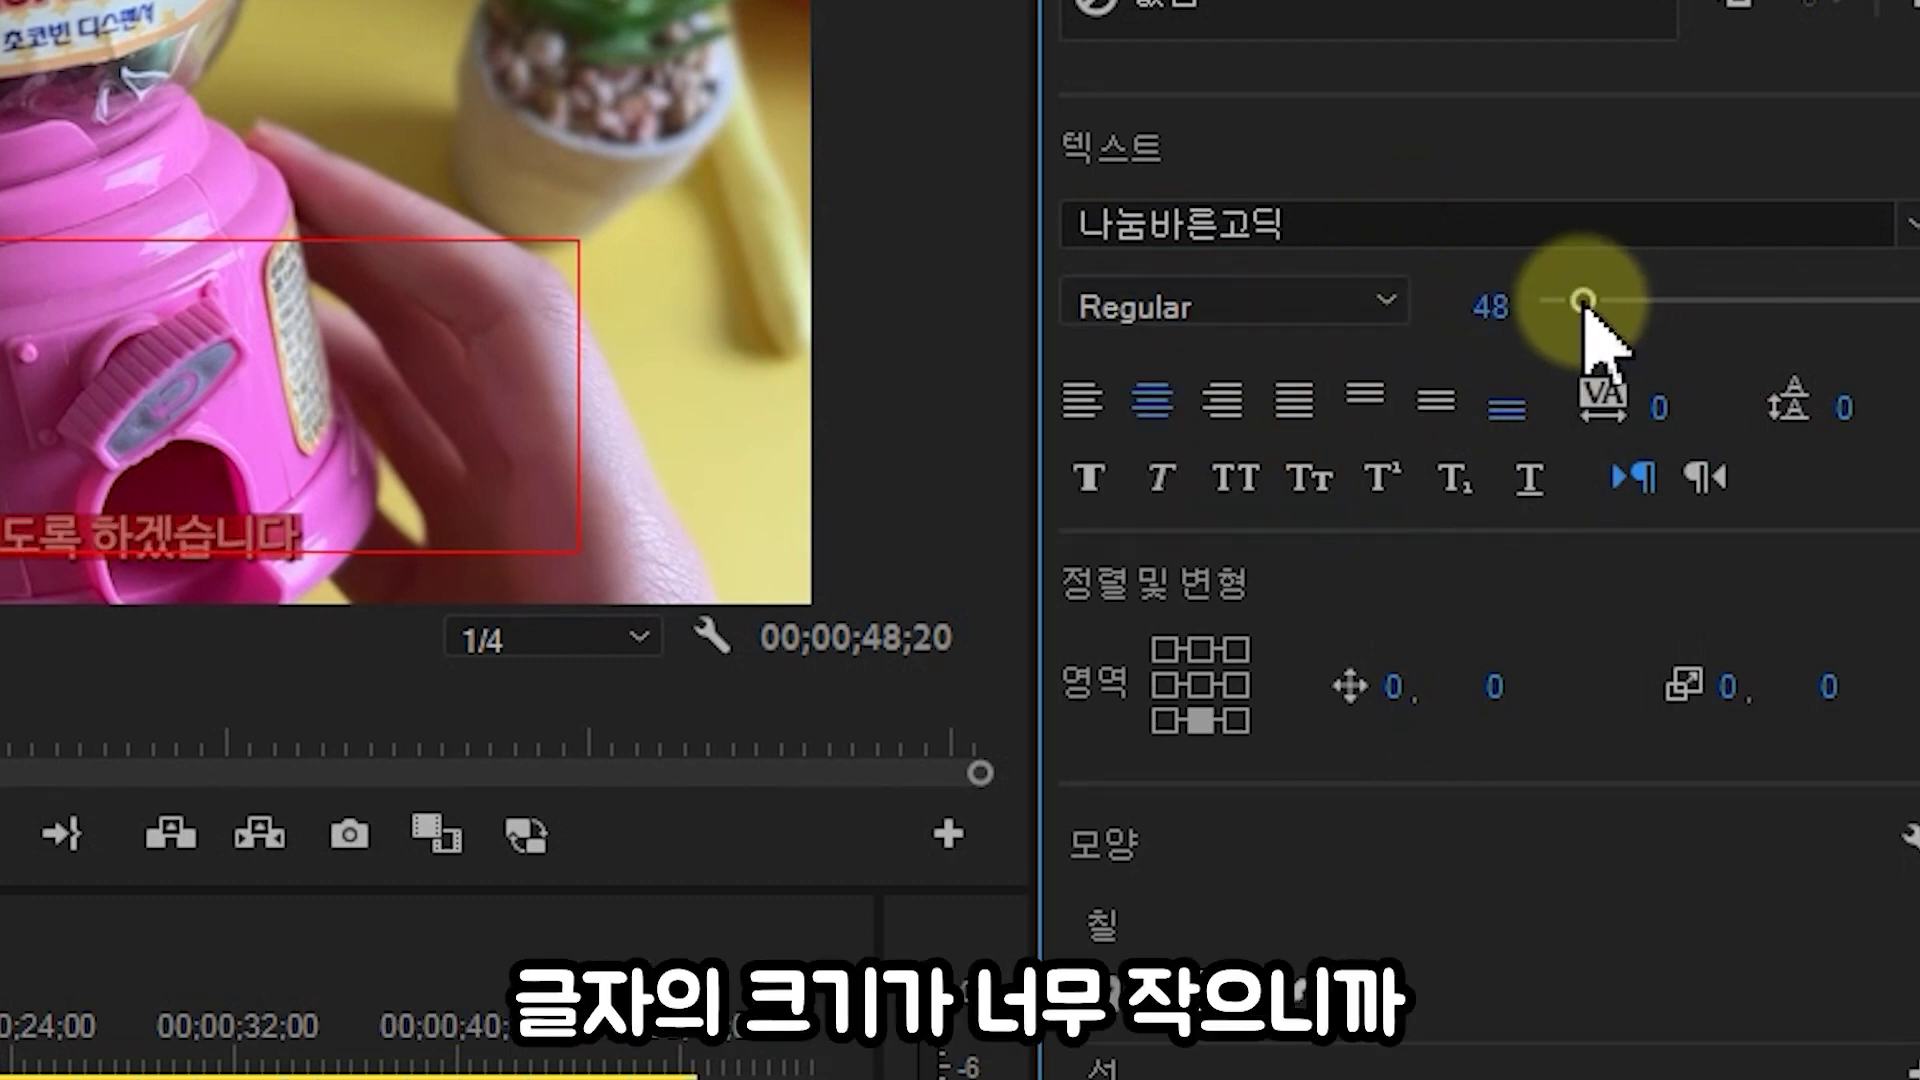
- Set the caption's font size to 60 and move its text block up to a vertical position of -81
{"action": "mouse_move", "coordinate": [1584, 301]}
{"action": "left_mouse_down"}
{"action": "mouse_move", "coordinate": [1608, 301]}
{"action": "mouse_move", "coordinate": [1588, 301]}
{"action": "left_mouse_up"}
{"action": "left_click", "coordinate": [1470, 293]}
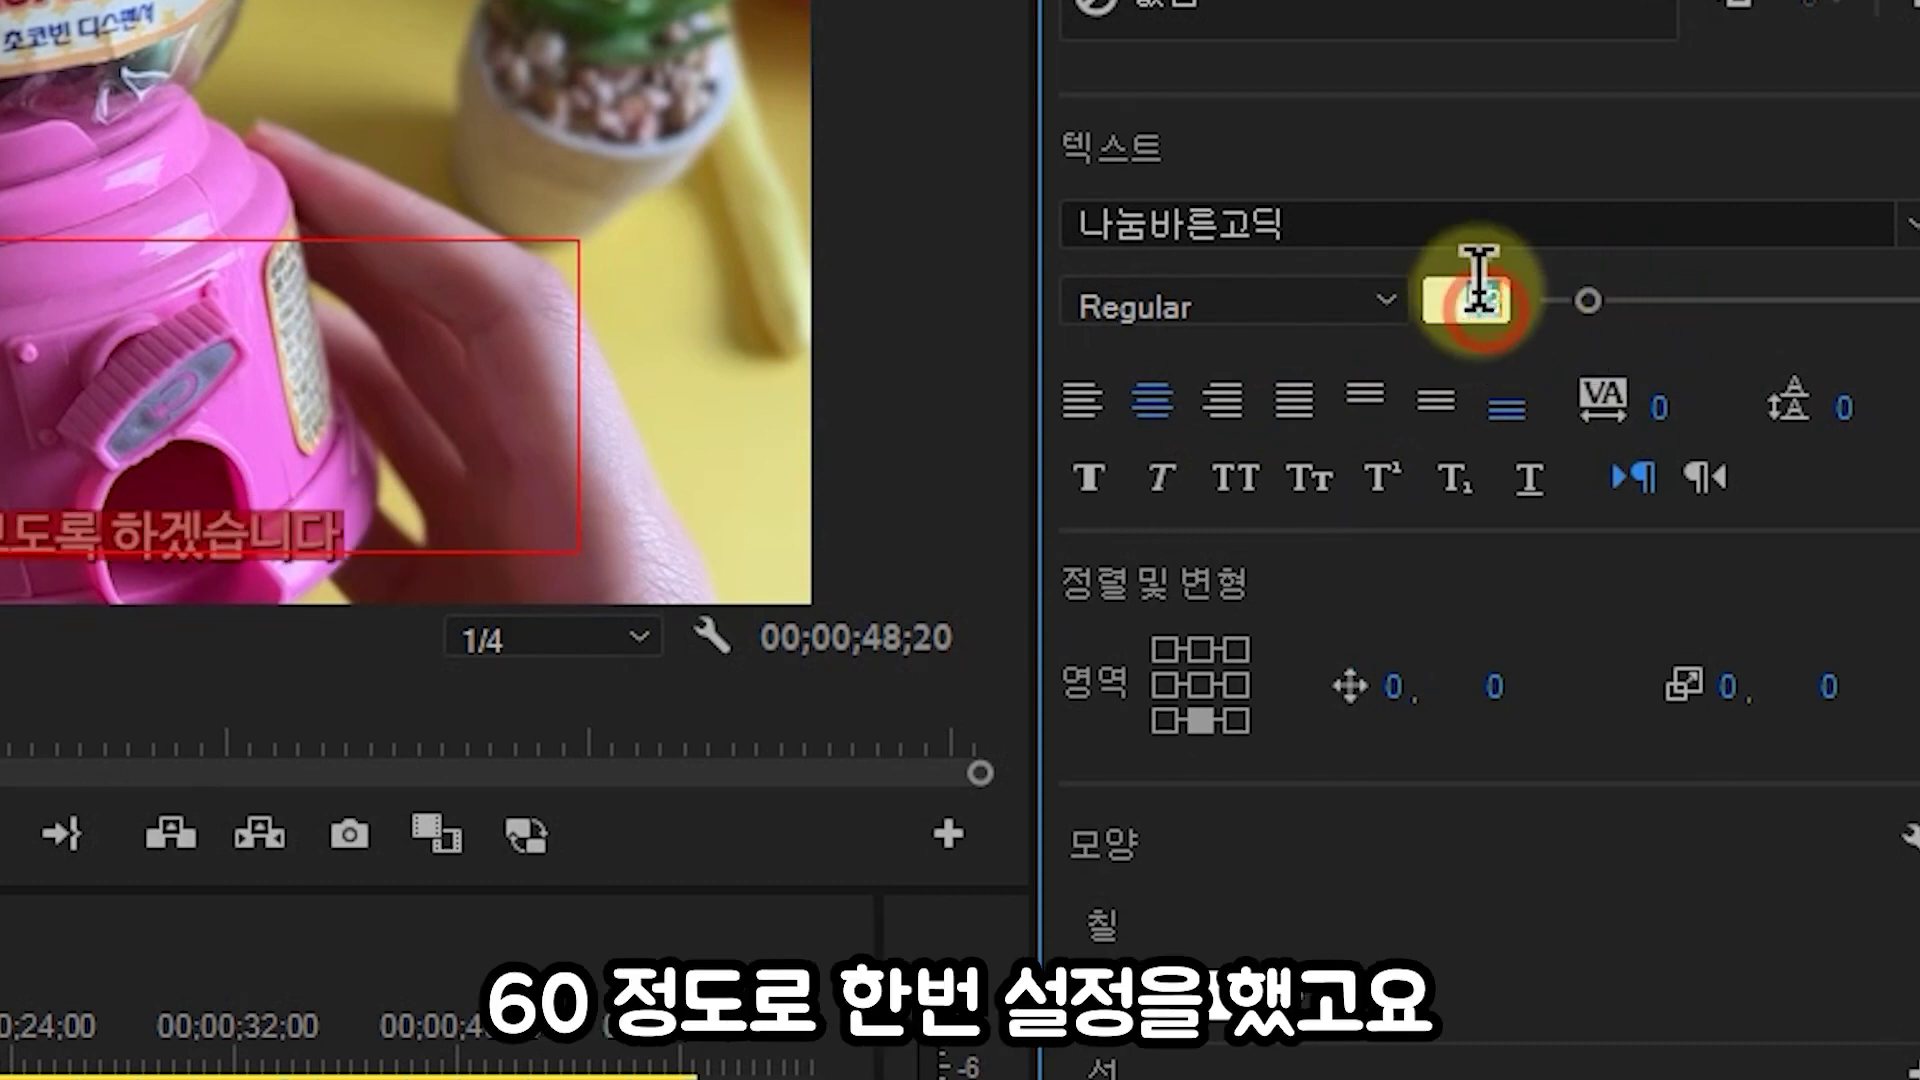
{"action": "type", "text": "6"}
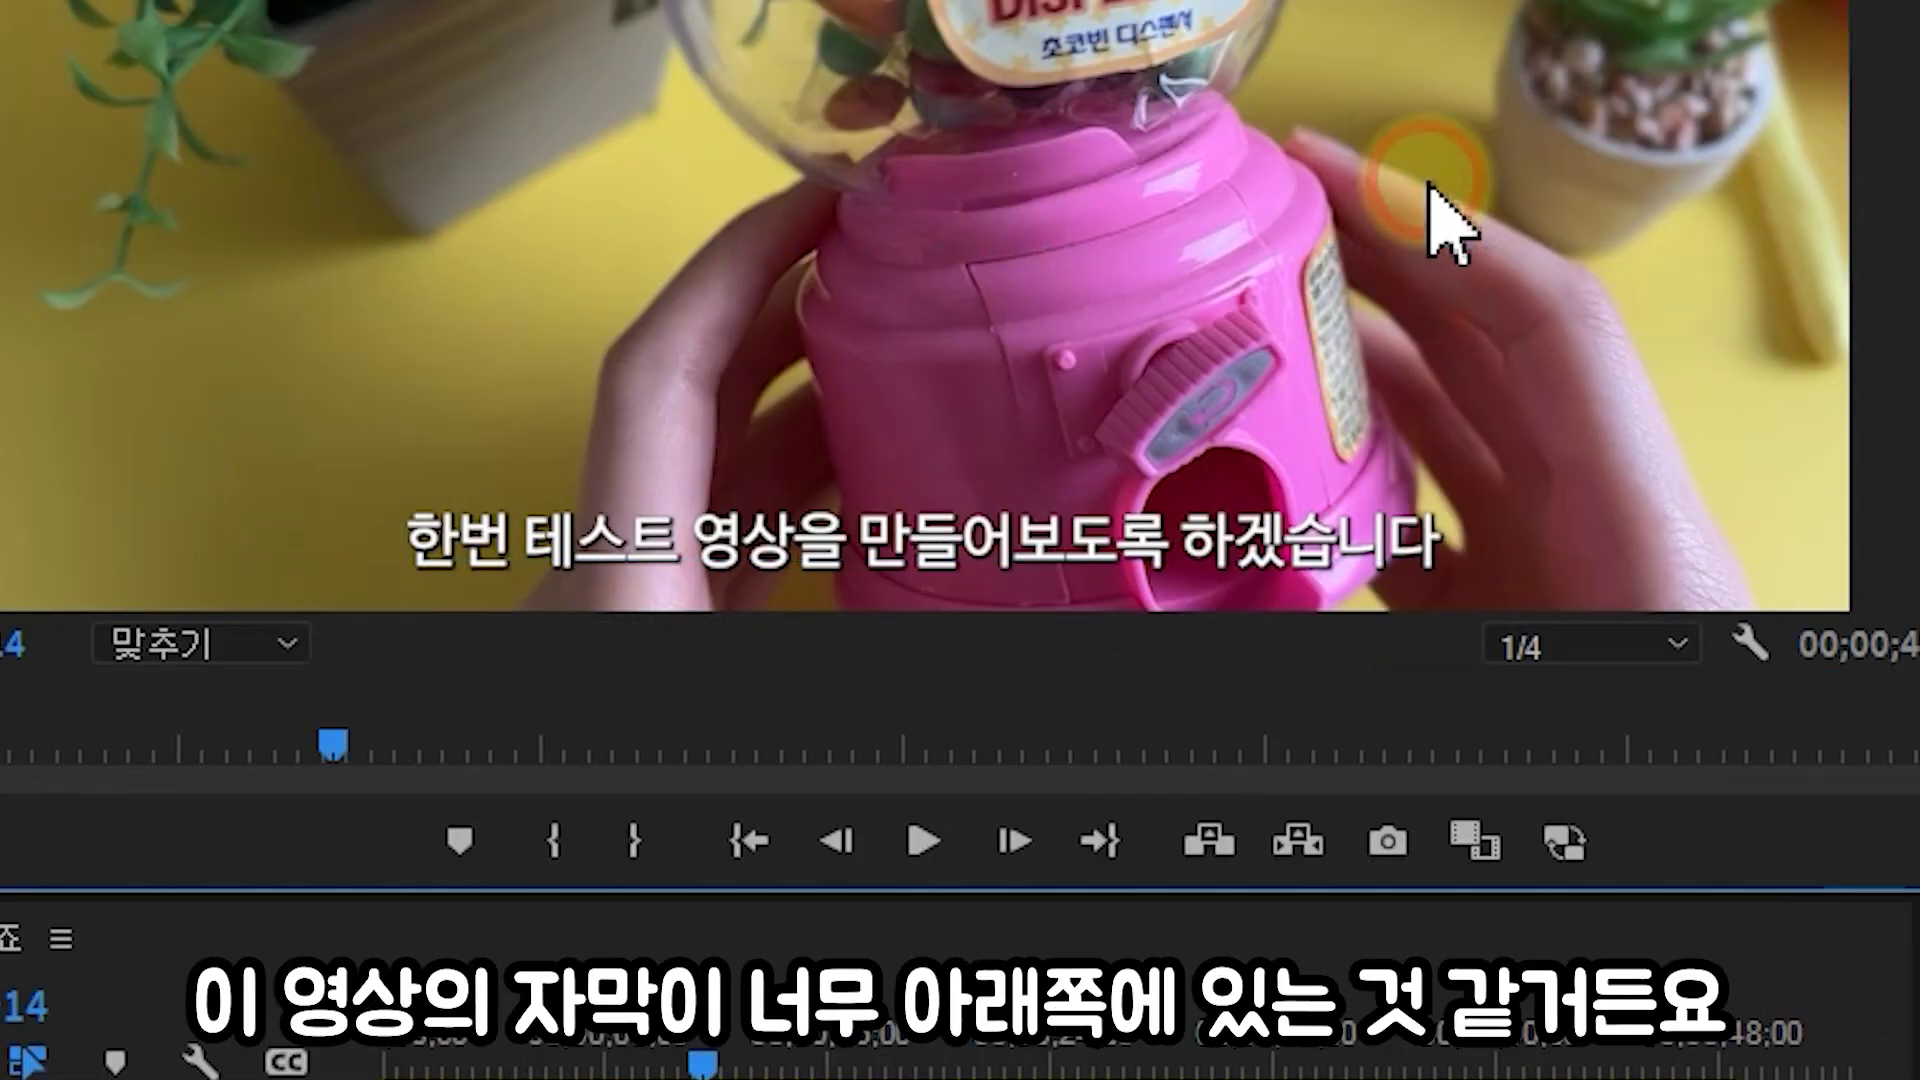
{"action": "left_click", "coordinate": [1168, 592]}
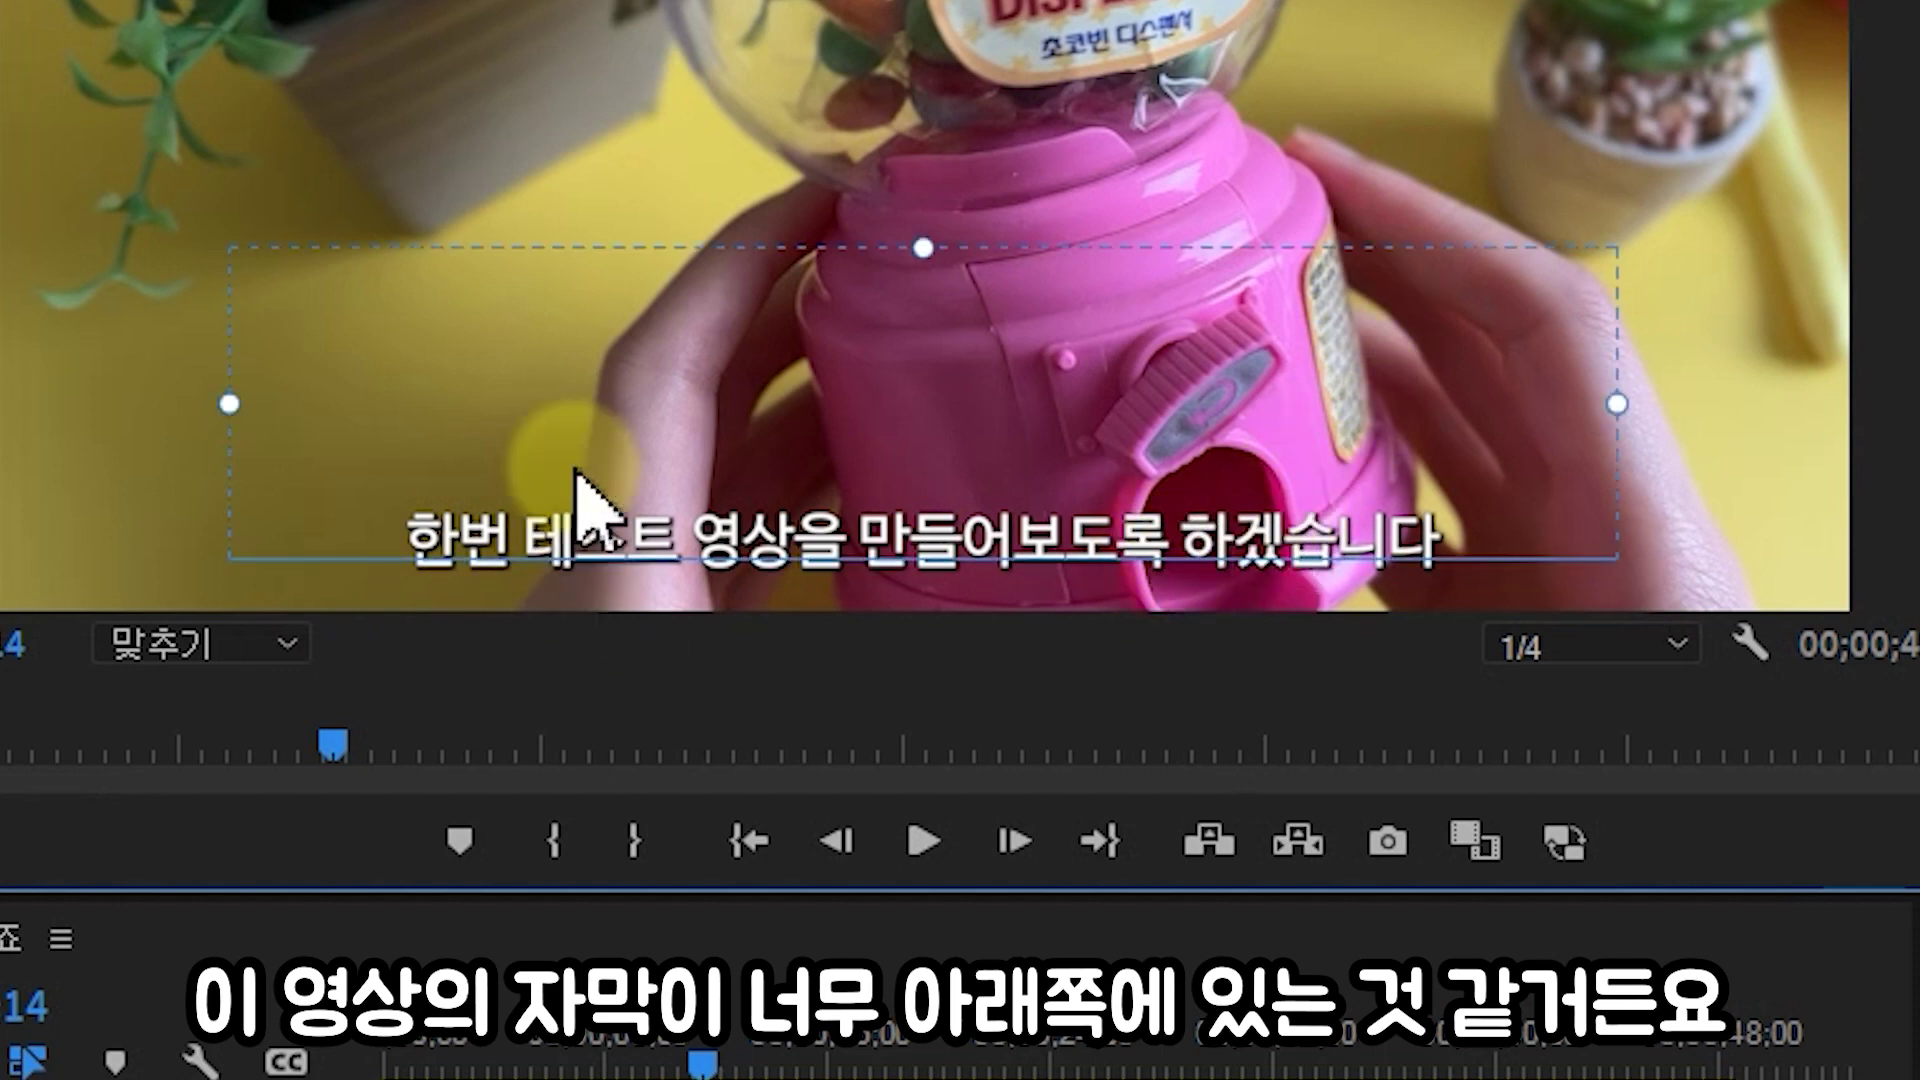
{"action": "left_click_drag", "start_coordinate": [1255, 585], "coordinate": [1255, 451]}
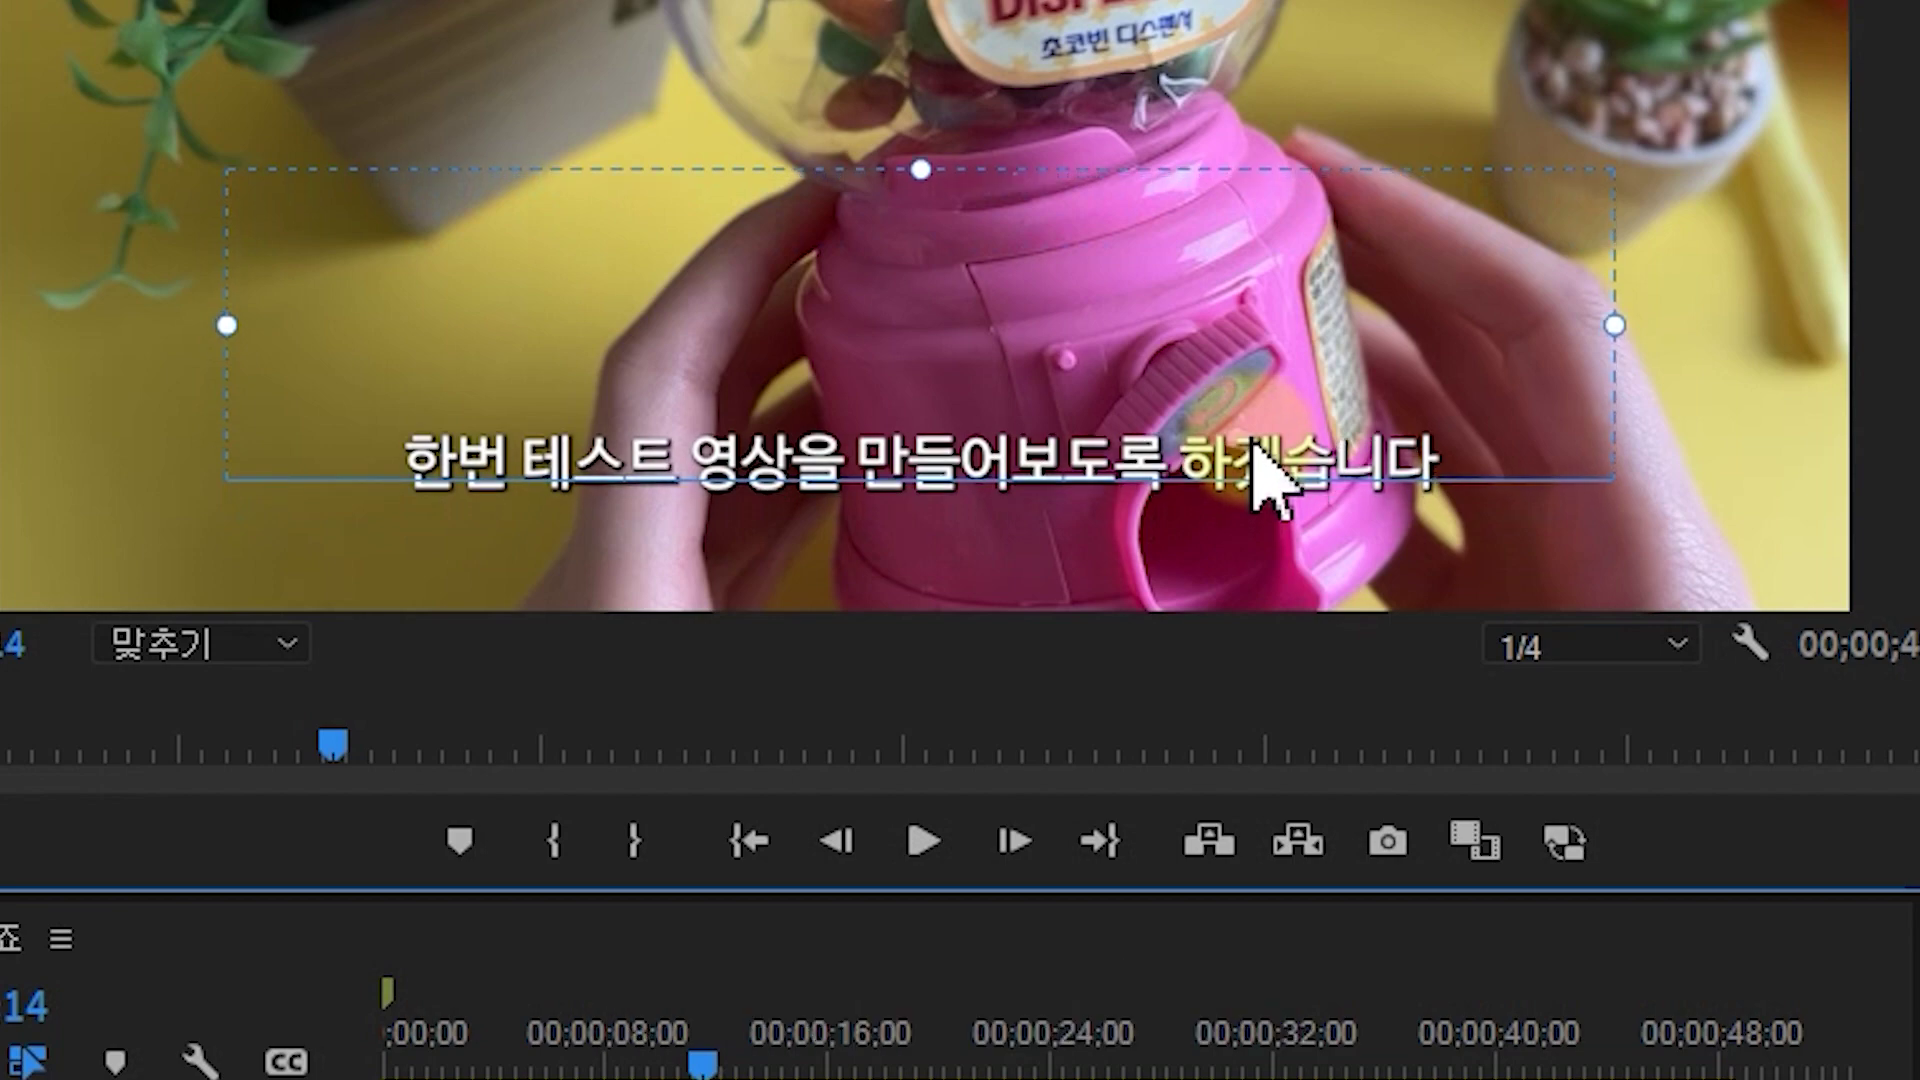
- Save the formatting of the caption "한번 테스트 영상을 만들어보도록 하겠습니다" as a track style named 고딕고딕 and check the other captions
{"action": "left_click", "coordinate": [1014, 840]}
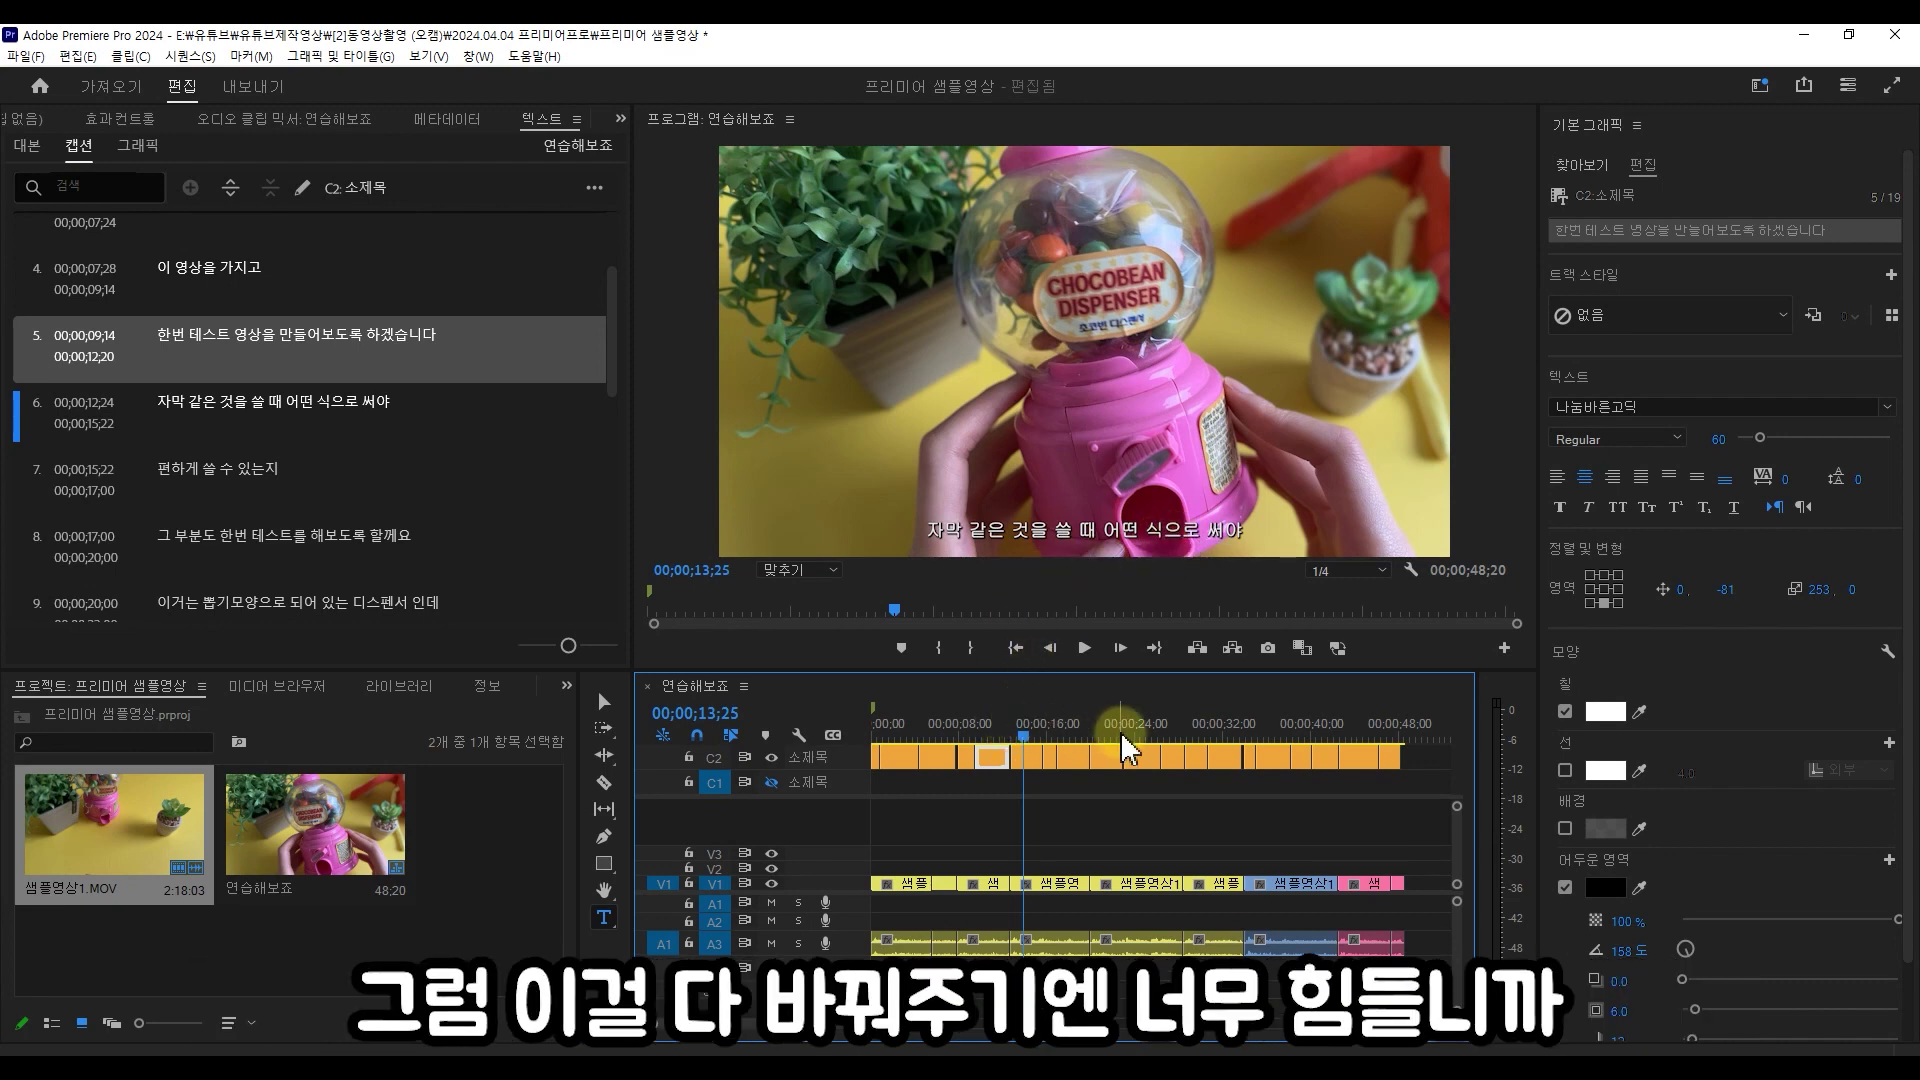
{"action": "left_click", "coordinate": [997, 733]}
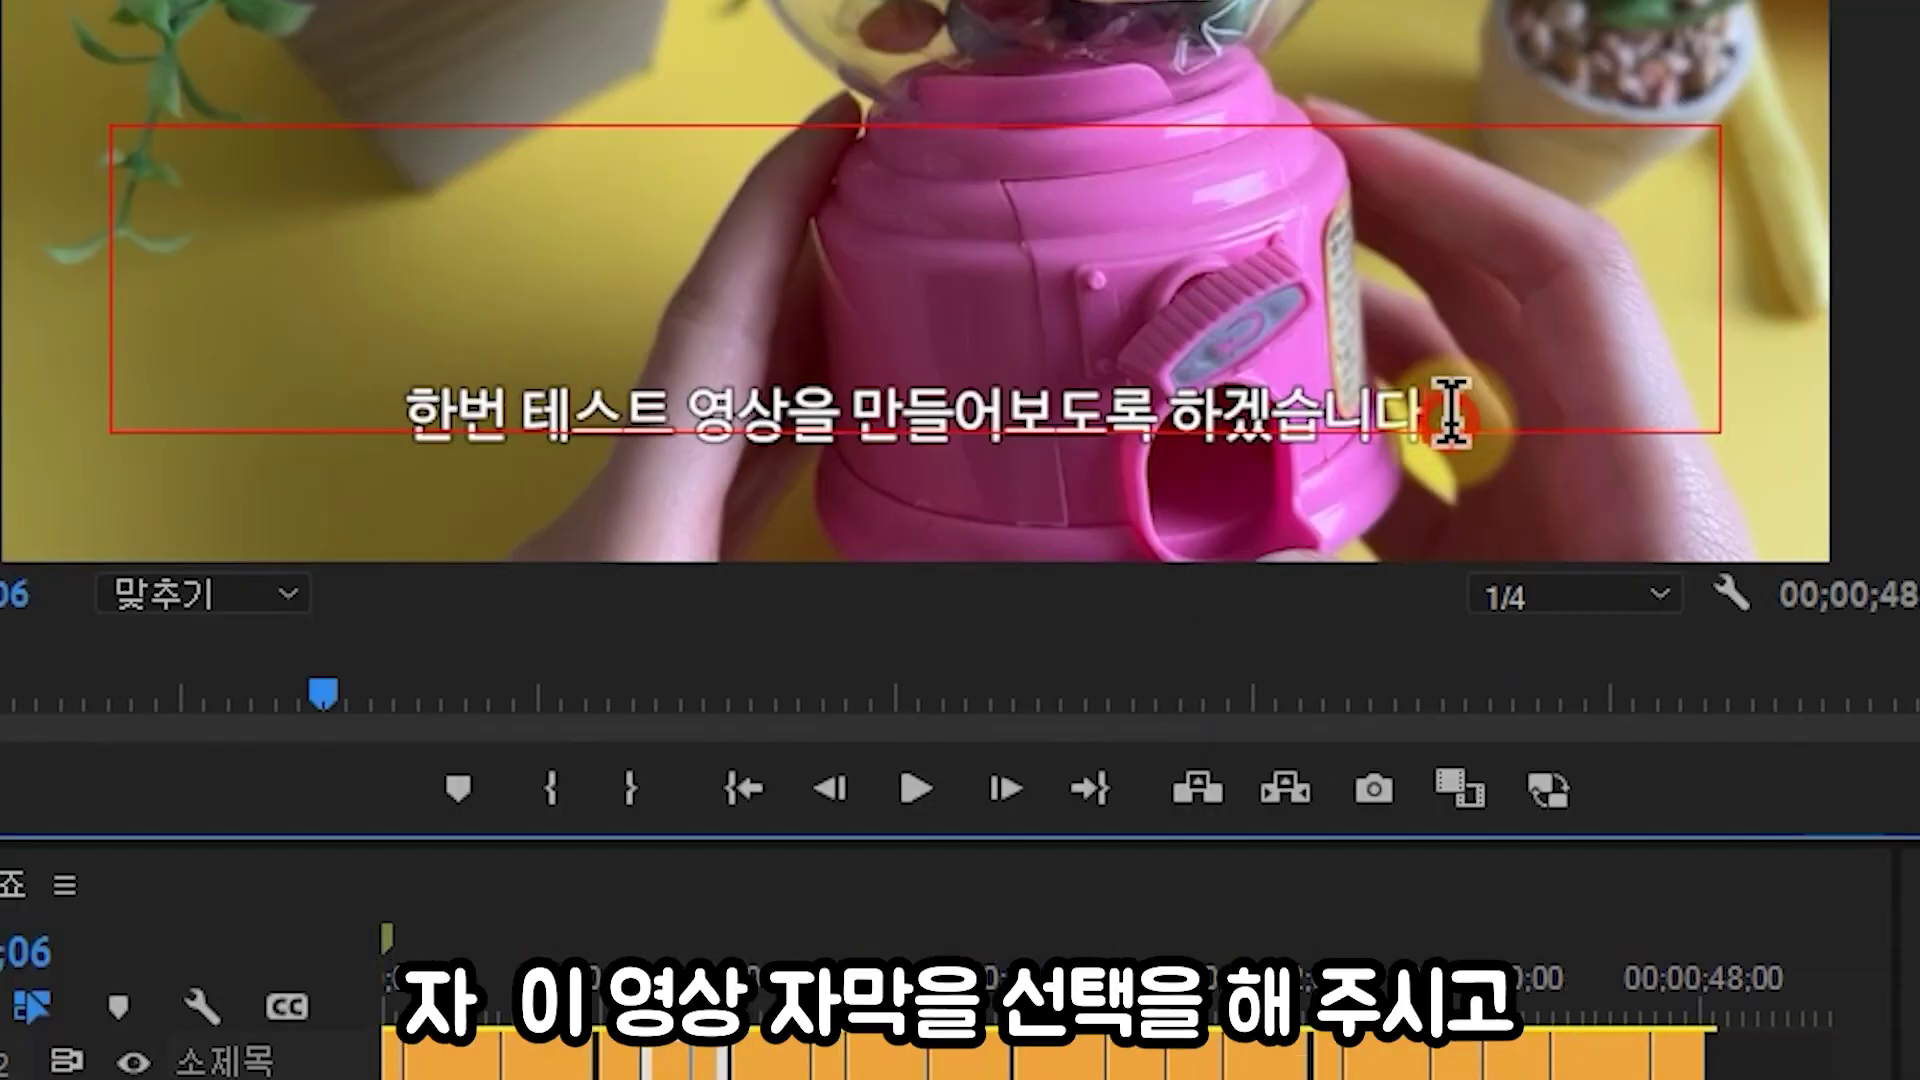
{"action": "left_click_drag", "start_coordinate": [1298, 497], "coordinate": [819, 491]}
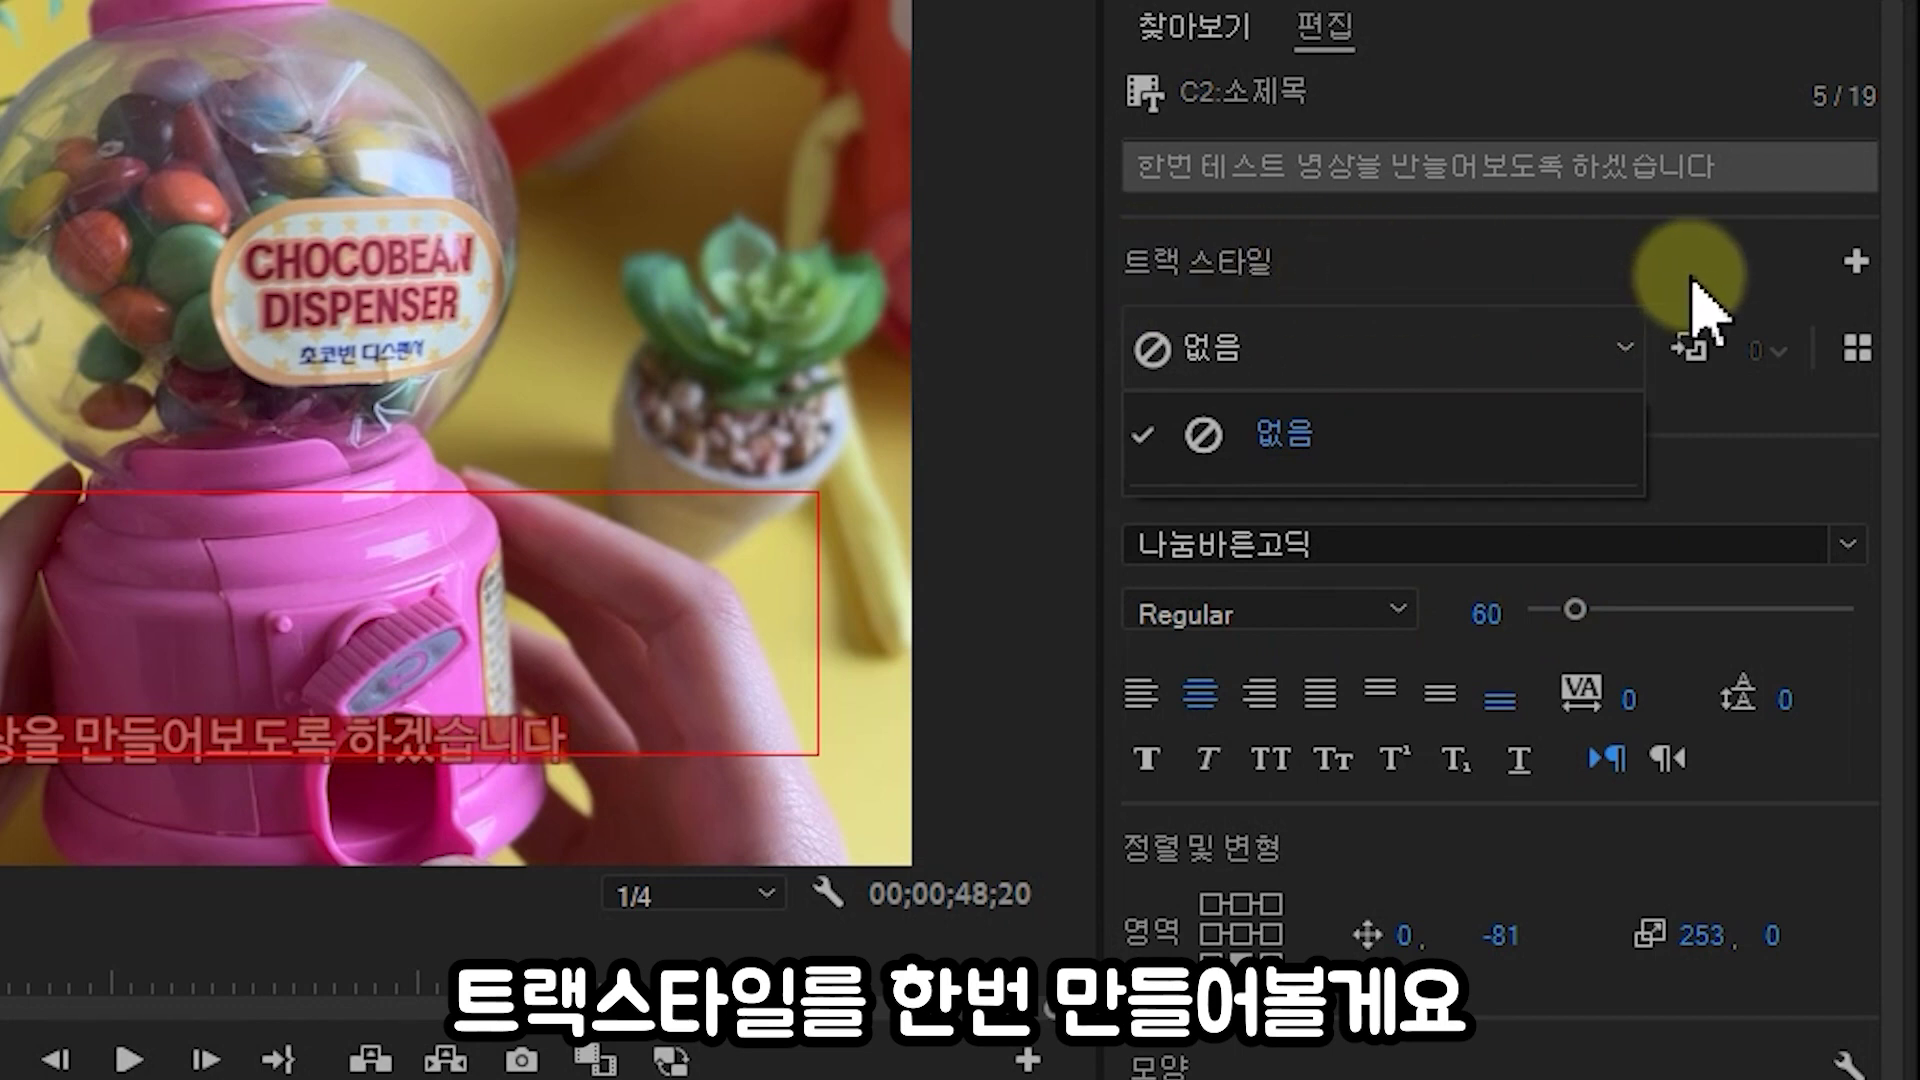
{"action": "left_click", "coordinate": [1856, 264]}
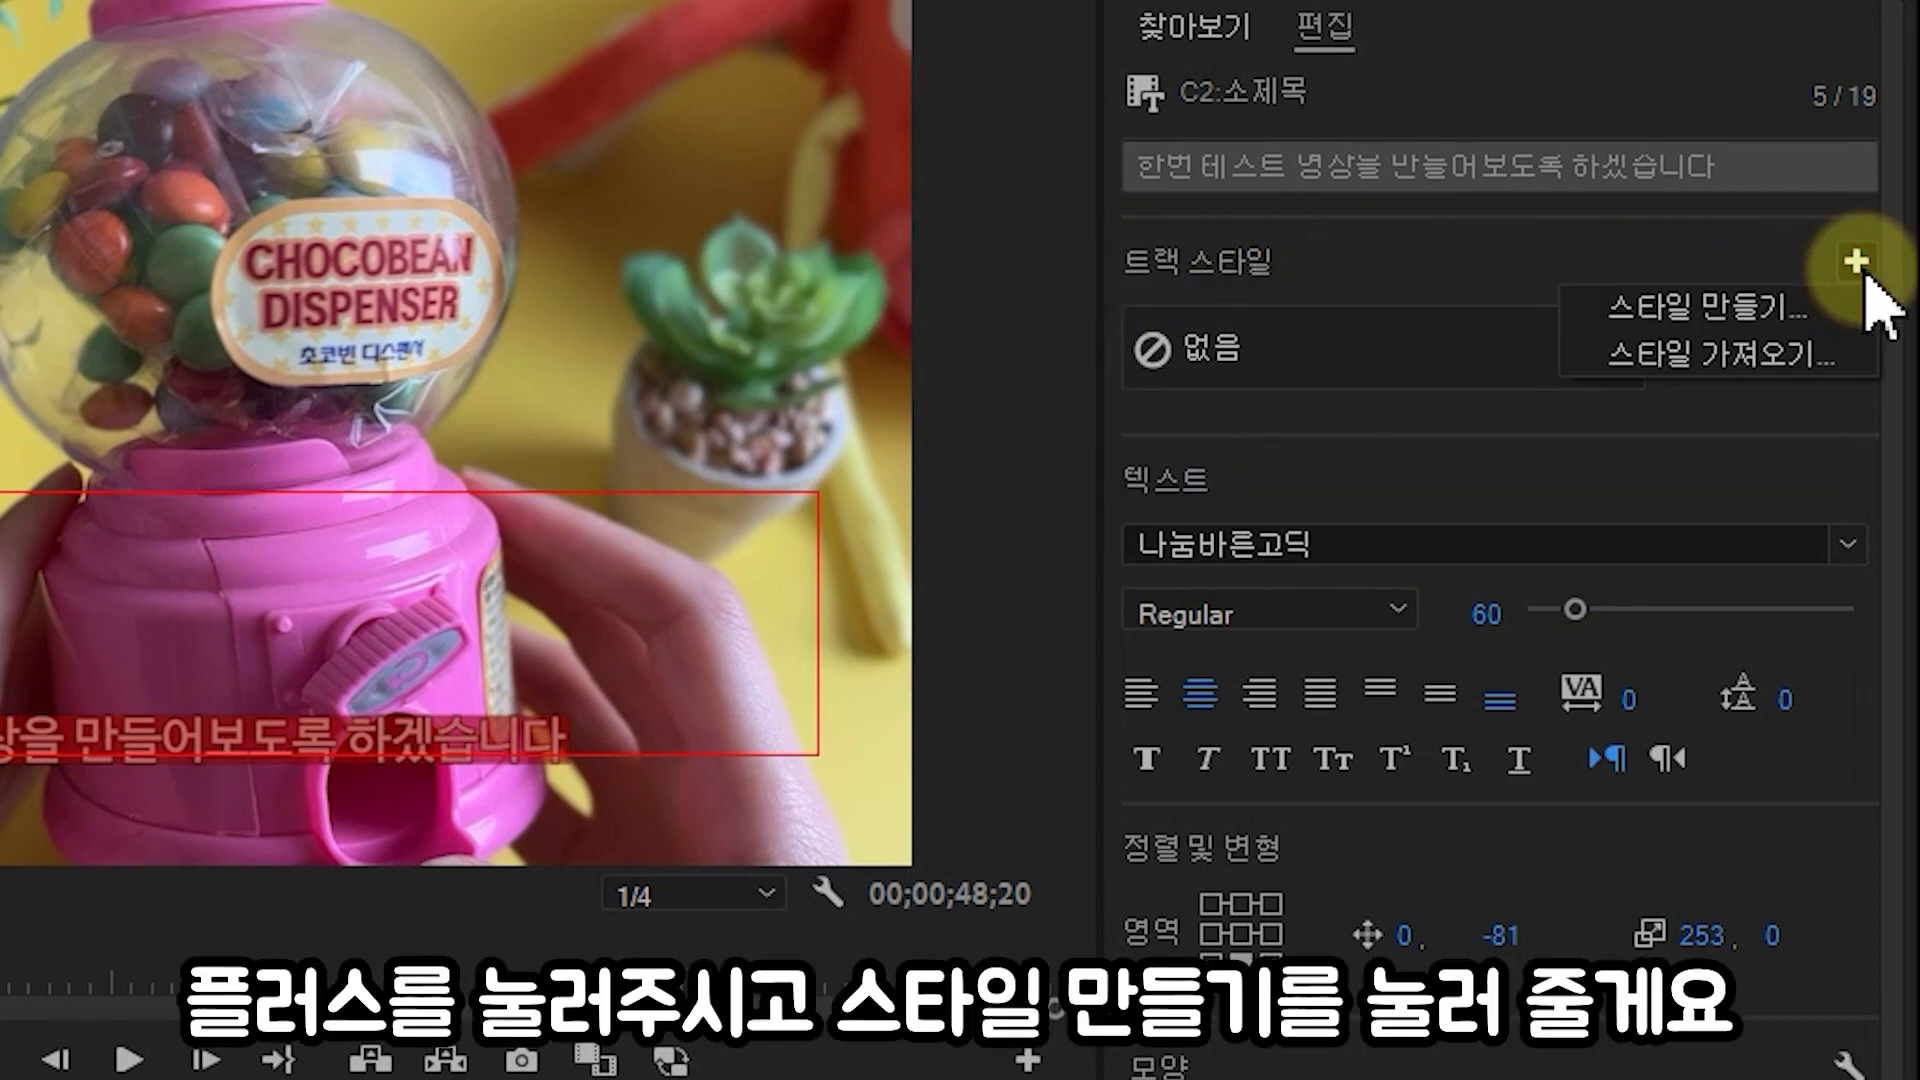
{"action": "left_click", "coordinate": [1805, 310]}
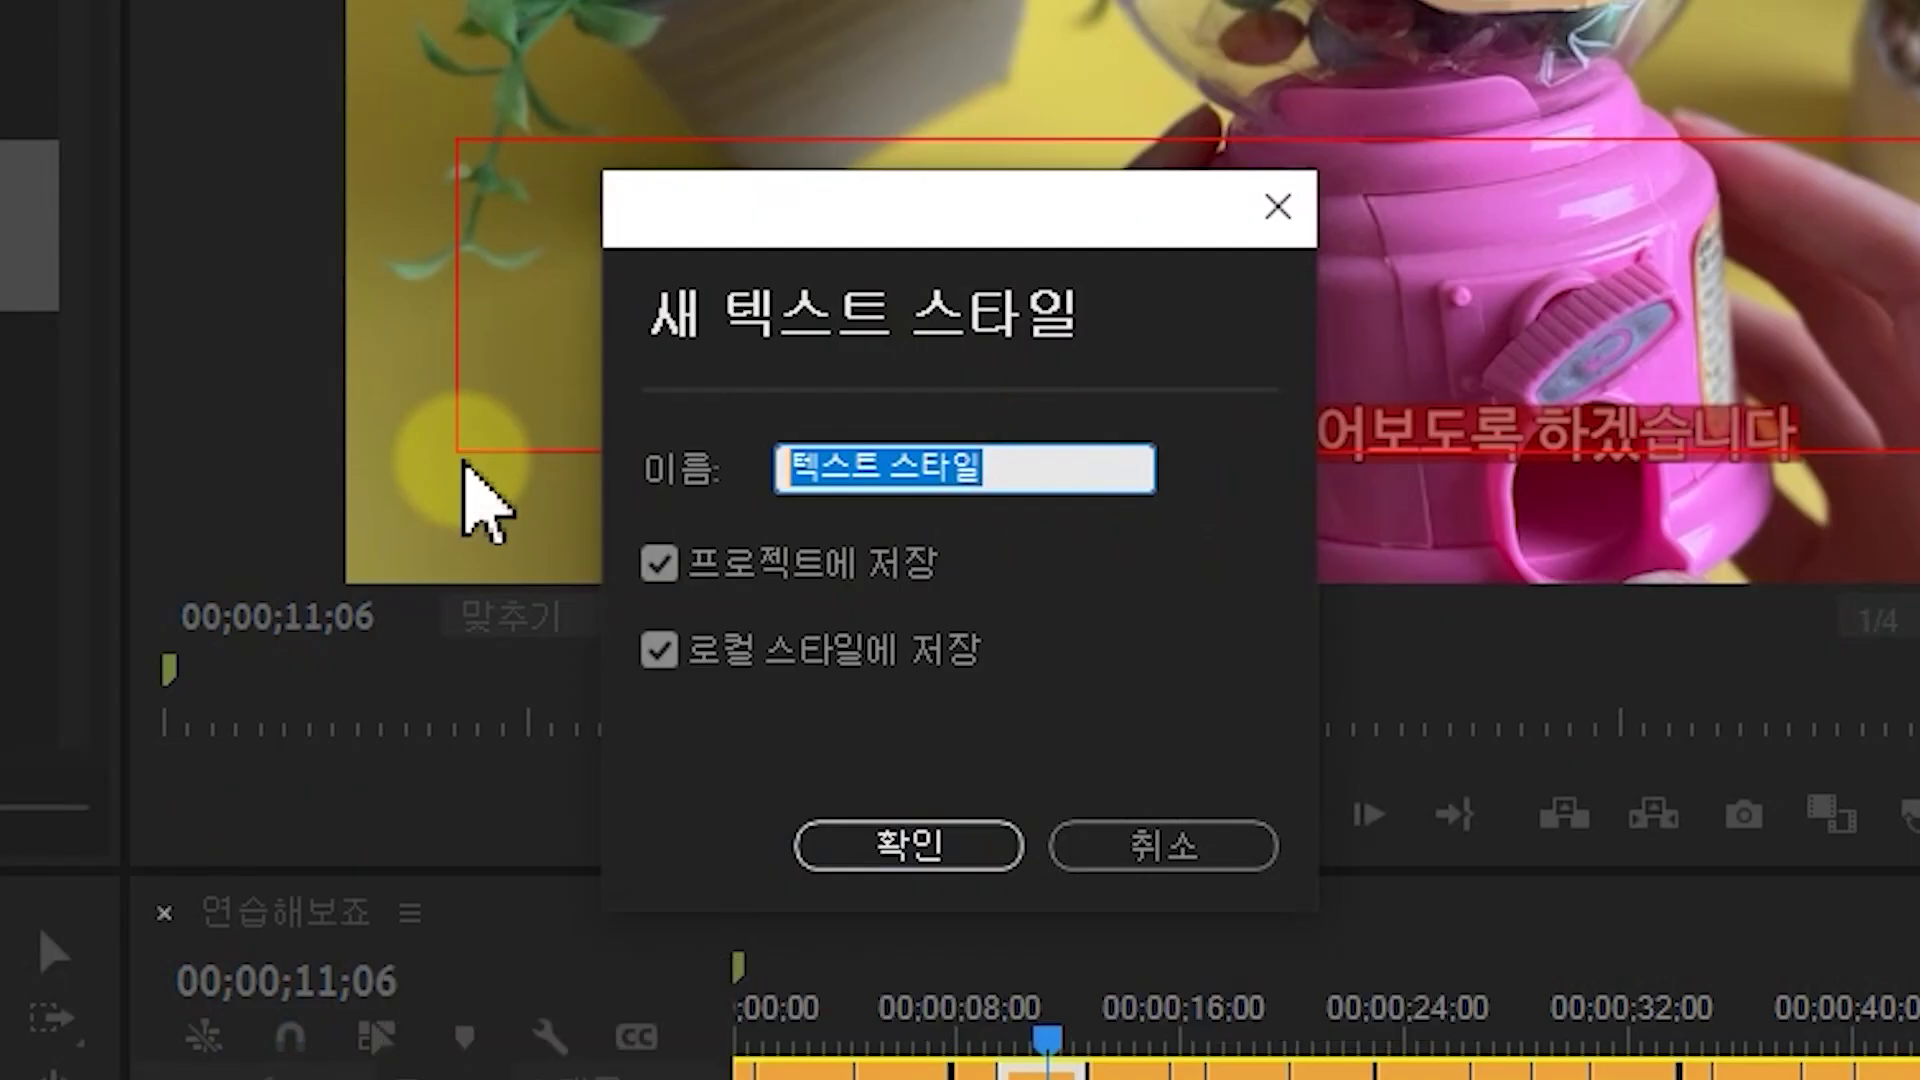
{"action": "type", "text": "rh"}
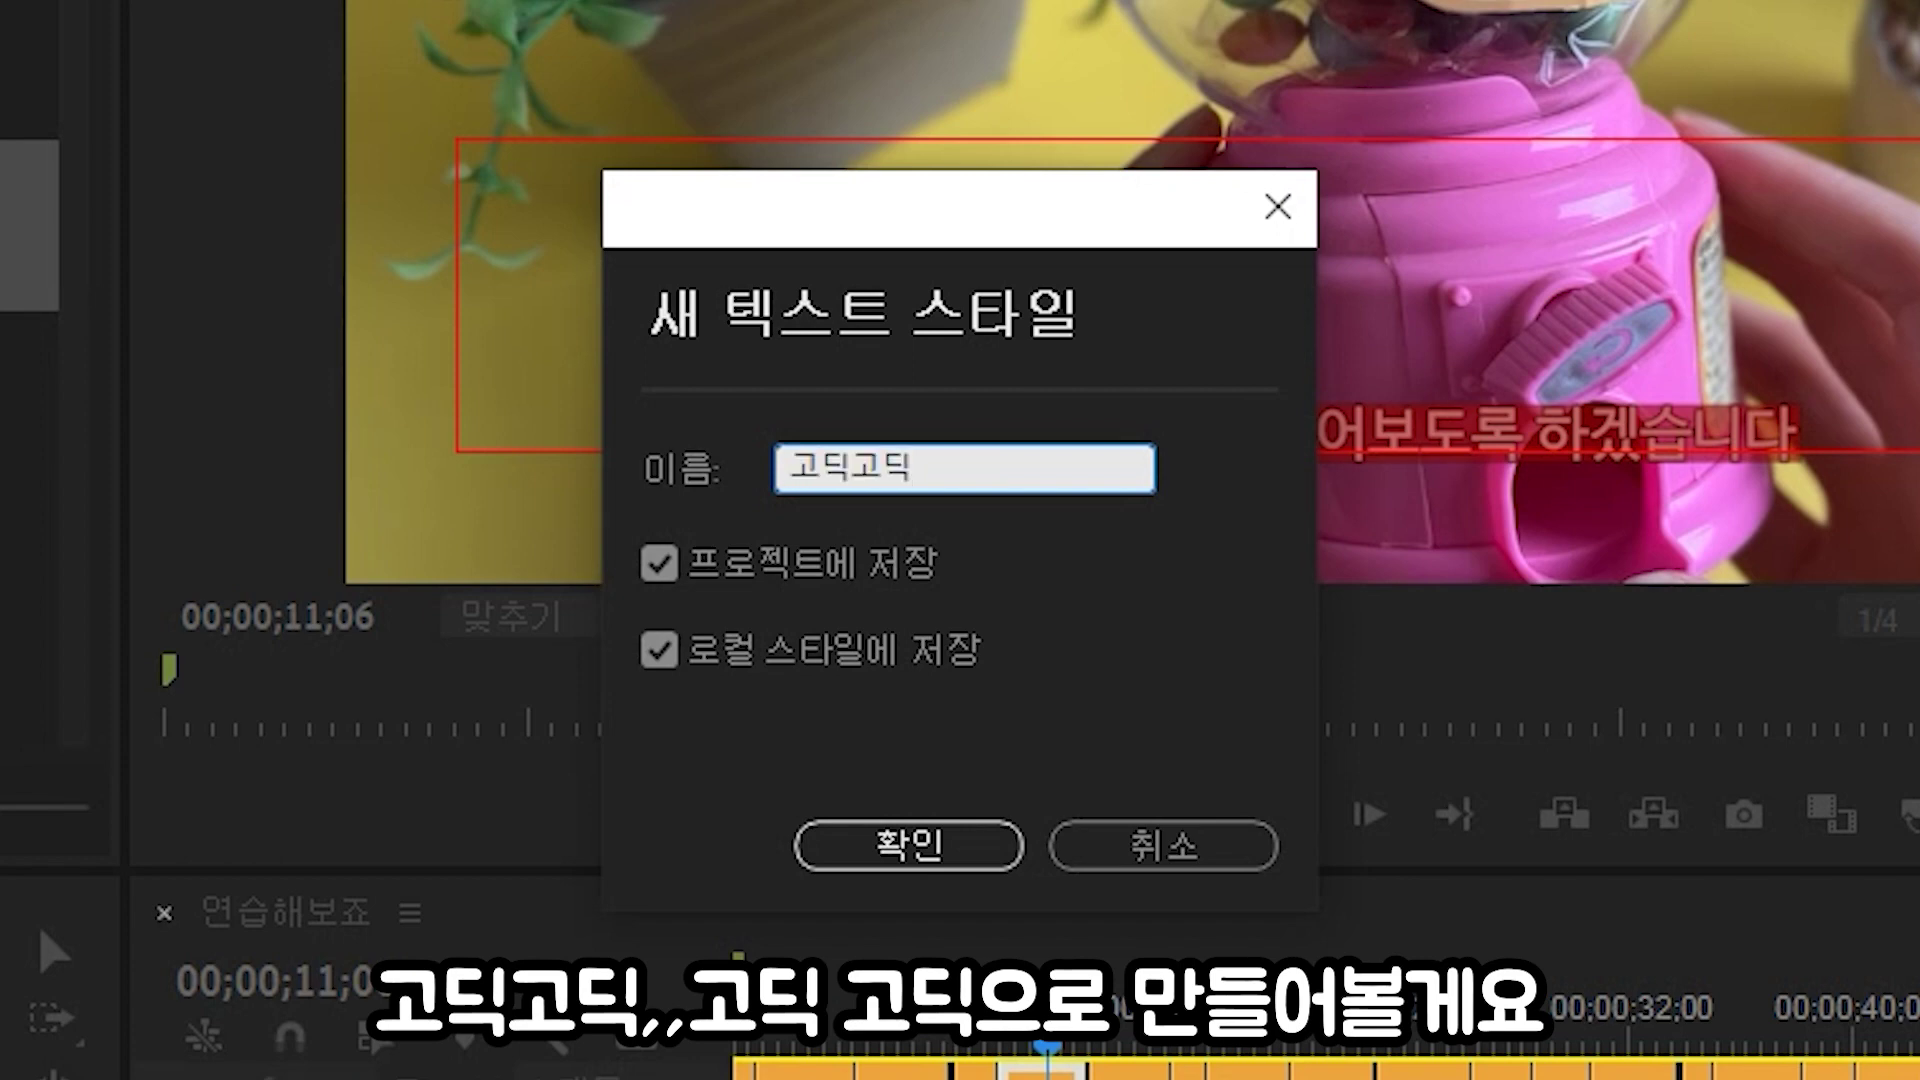
{"action": "left_click", "coordinate": [968, 842]}
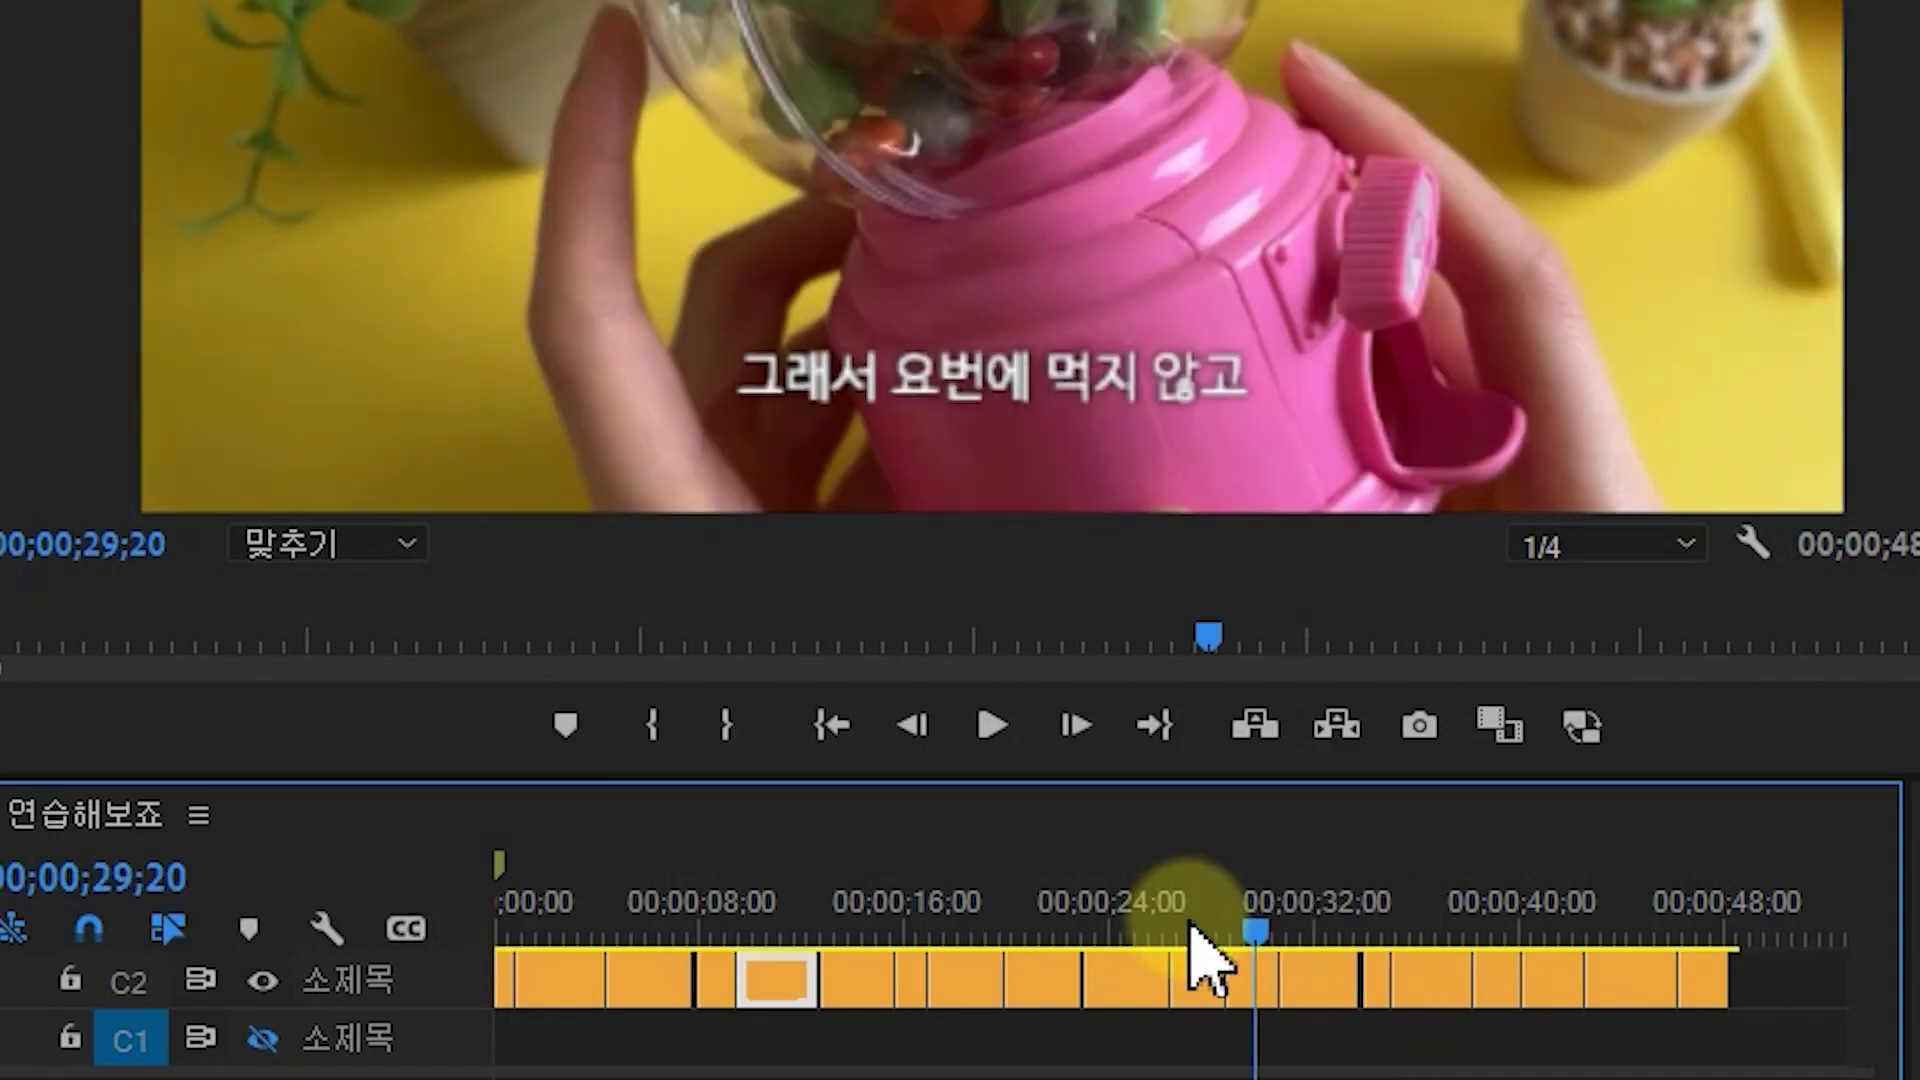
{"action": "left_click_drag", "start_coordinate": [1192, 929], "coordinate": [1414, 940]}
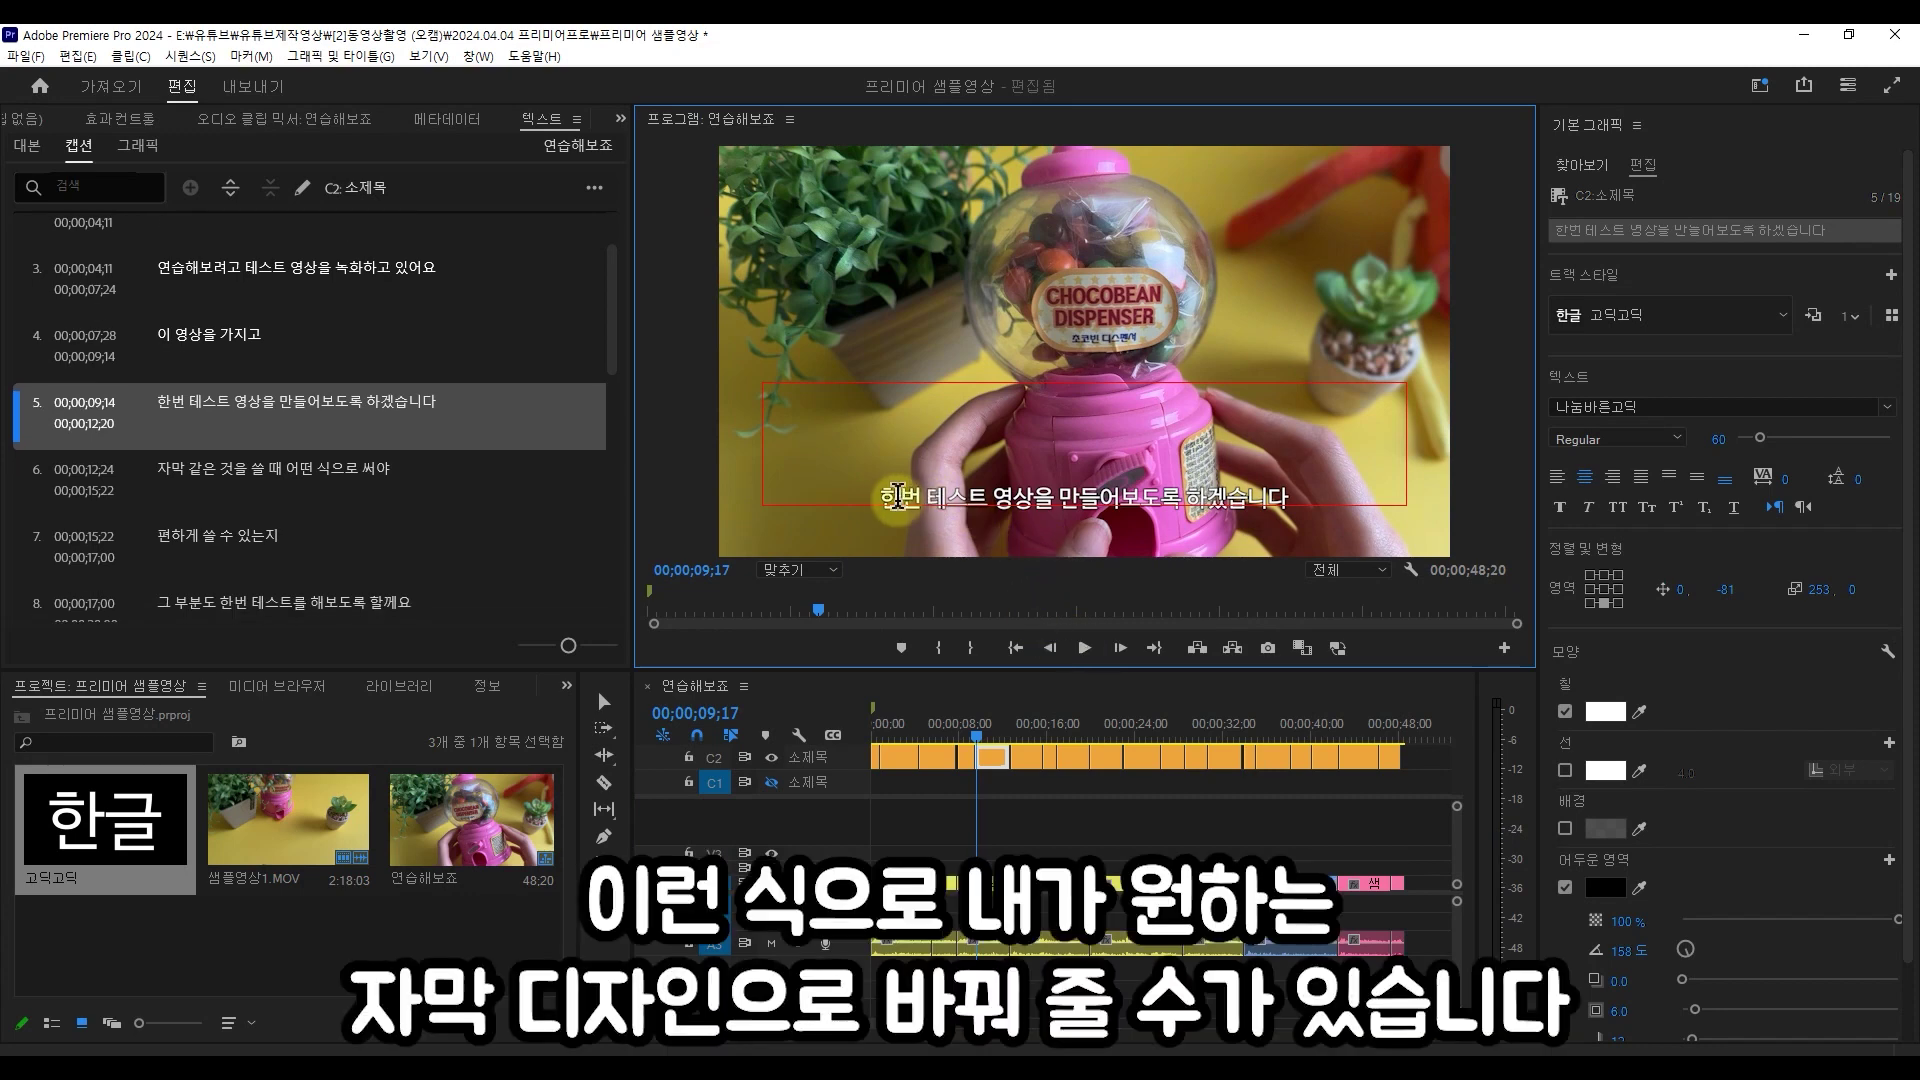
- Colour only the words "테스트 영상" in the caption pink with the fill colour FF25ED
{"action": "left_click_drag", "start_coordinate": [880, 496], "coordinate": [1299, 497]}
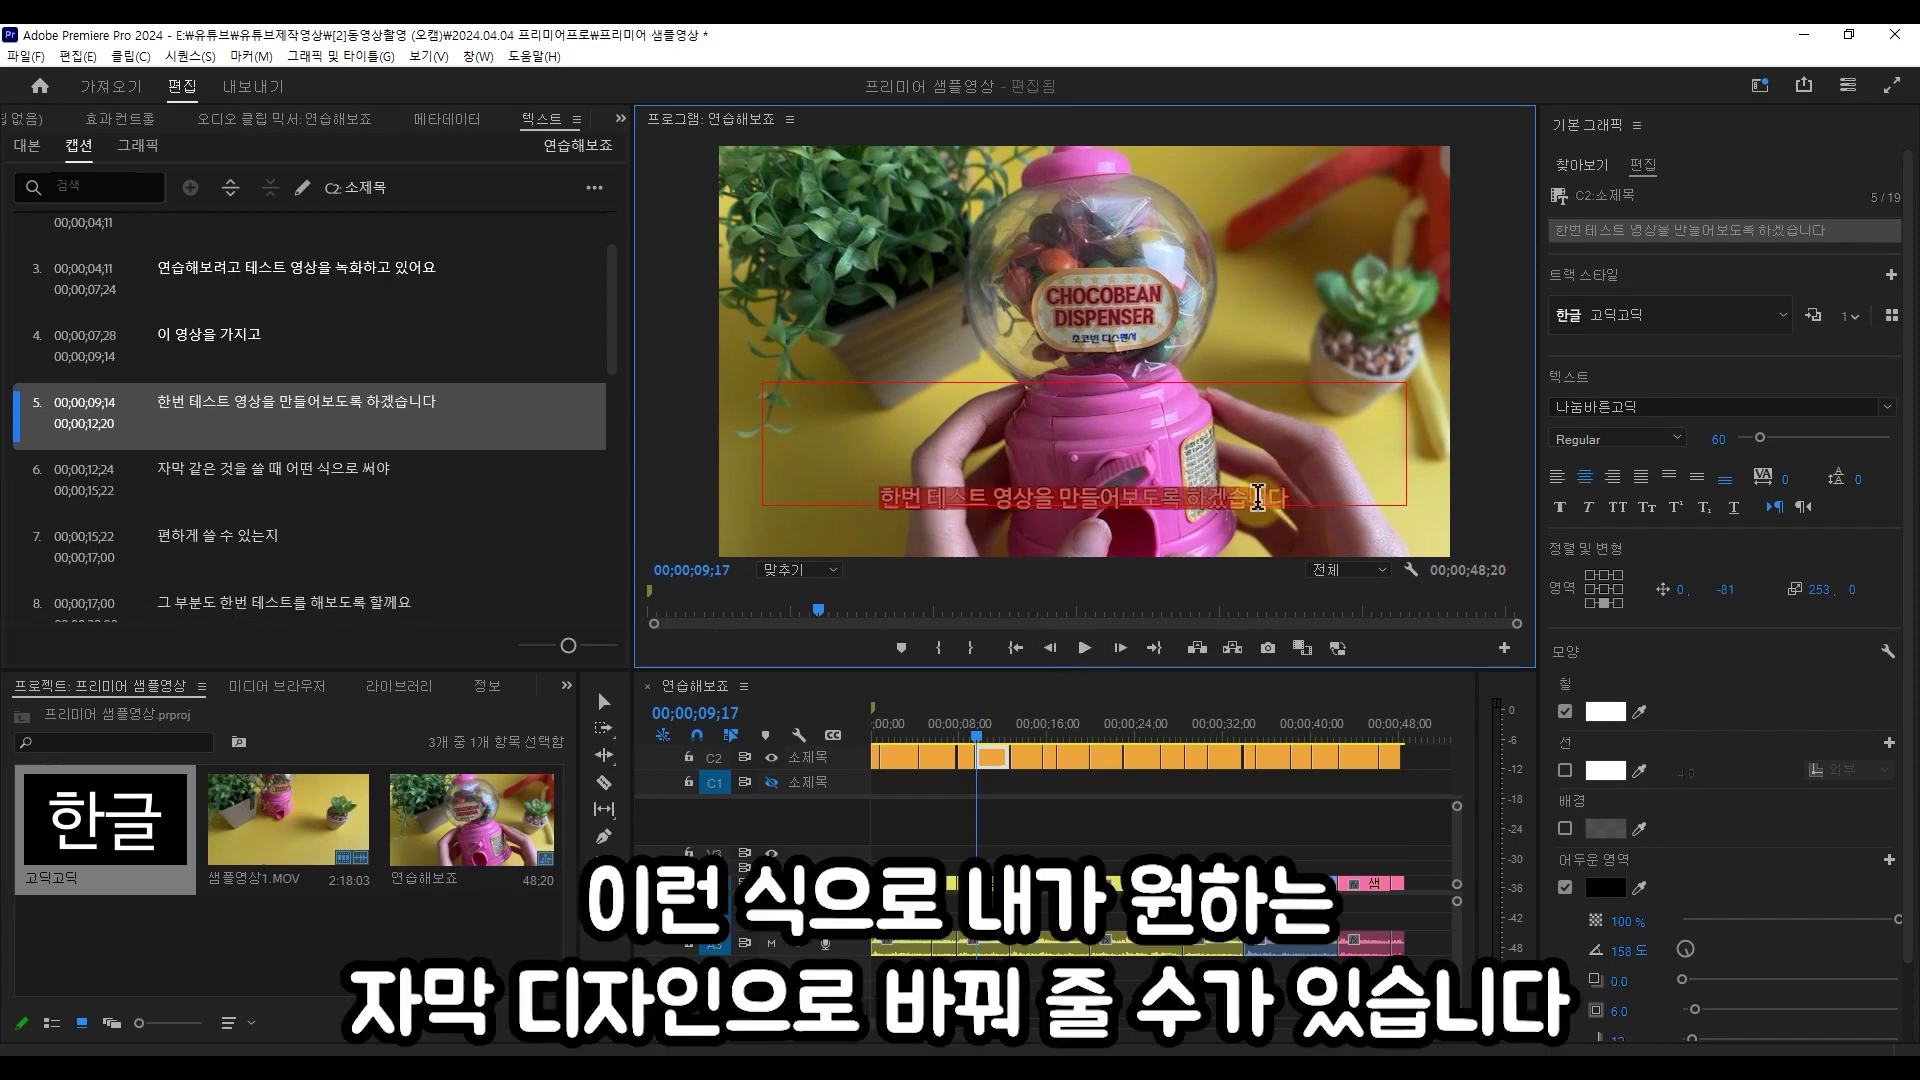
{"action": "left_click", "coordinate": [1258, 497]}
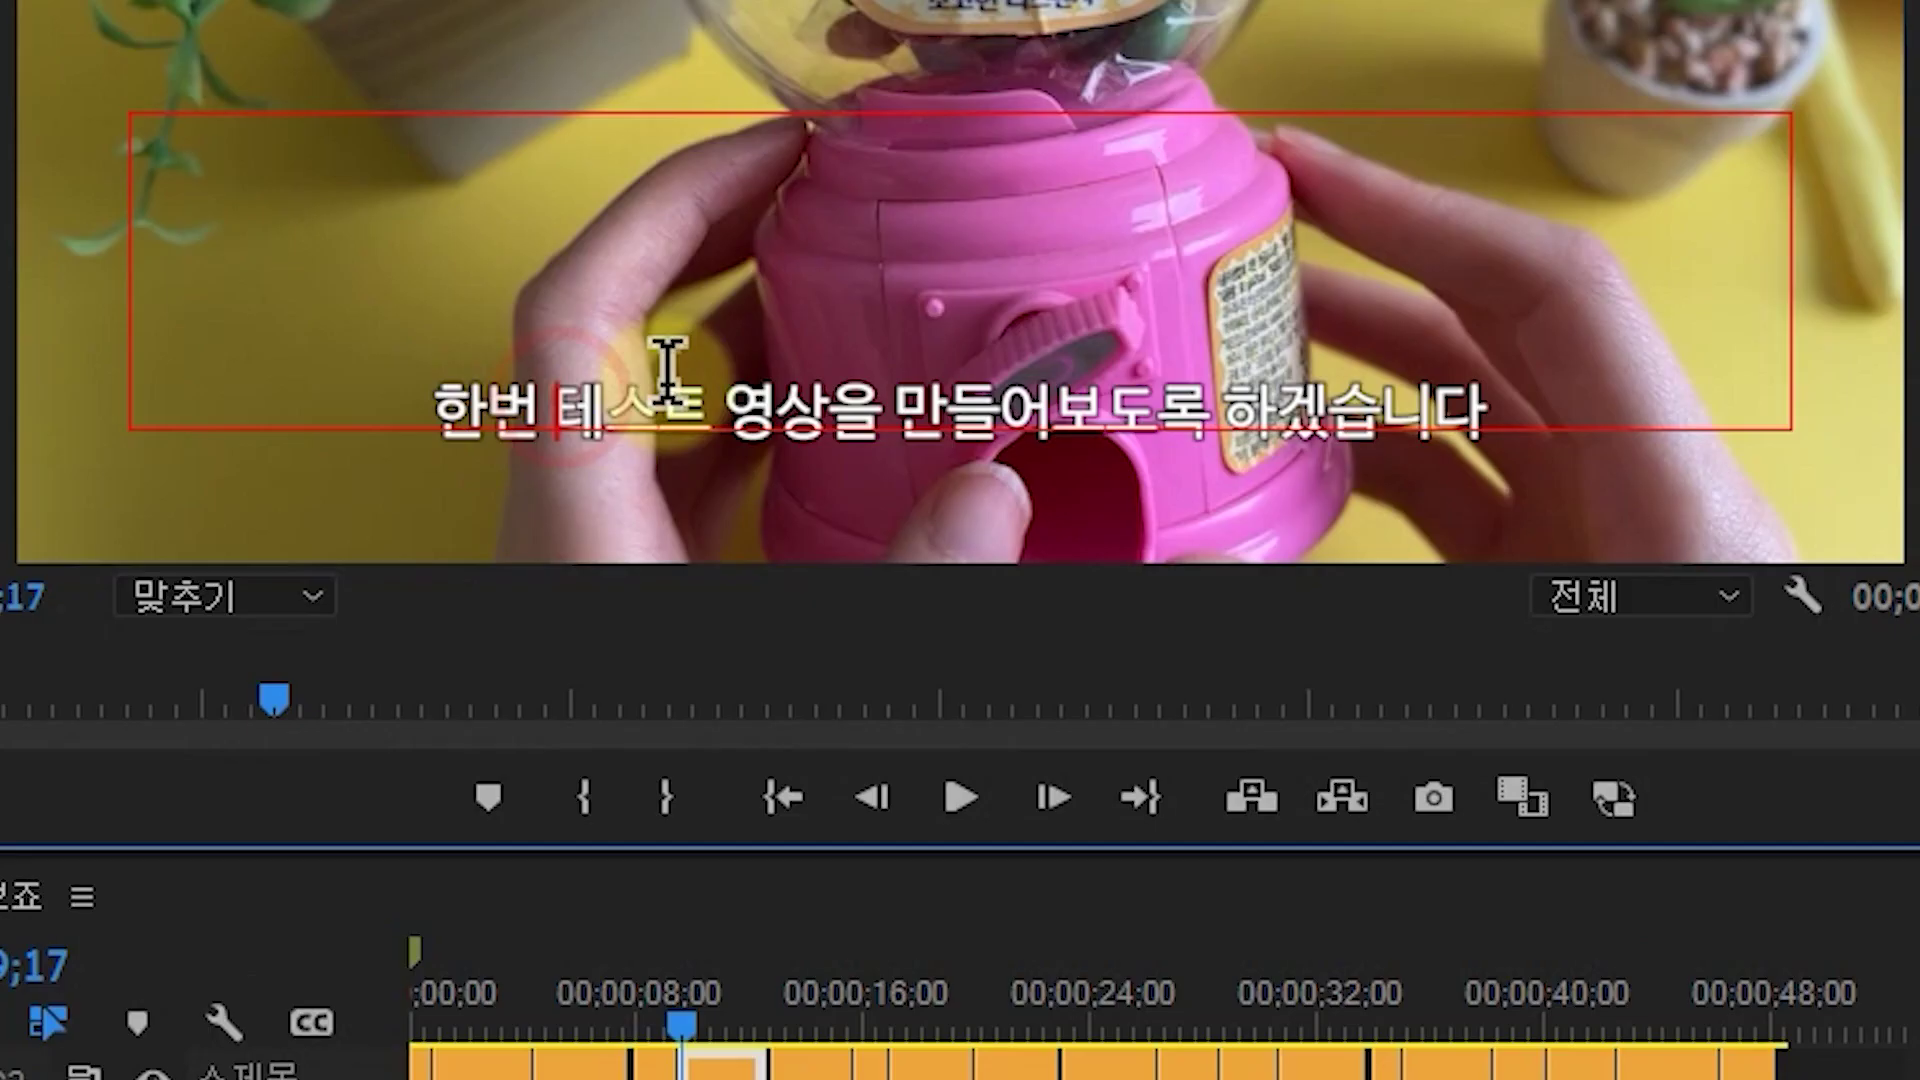
{"action": "left_click_drag", "start_coordinate": [930, 482], "coordinate": [1023, 478]}
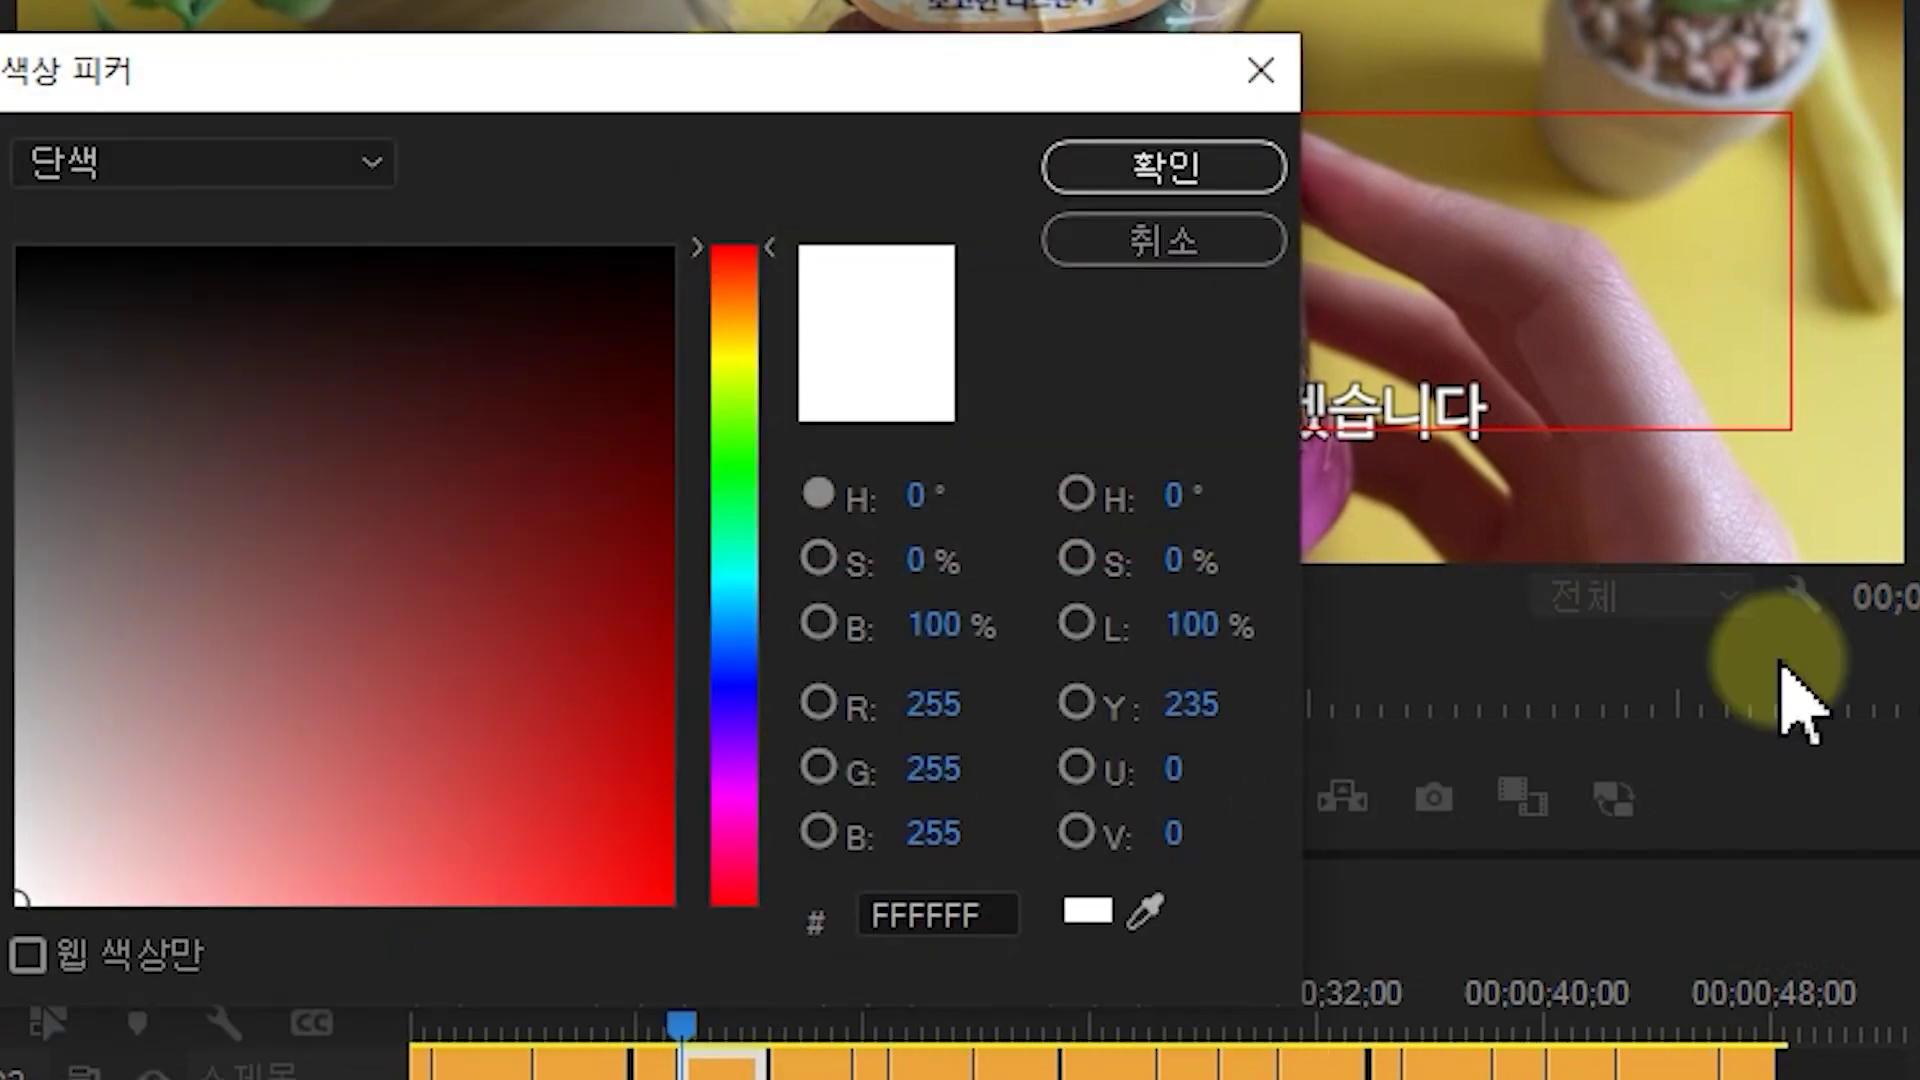
{"action": "left_click", "coordinate": [733, 802]}
{"action": "left_click_drag", "start_coordinate": [570, 836], "coordinate": [577, 960]}
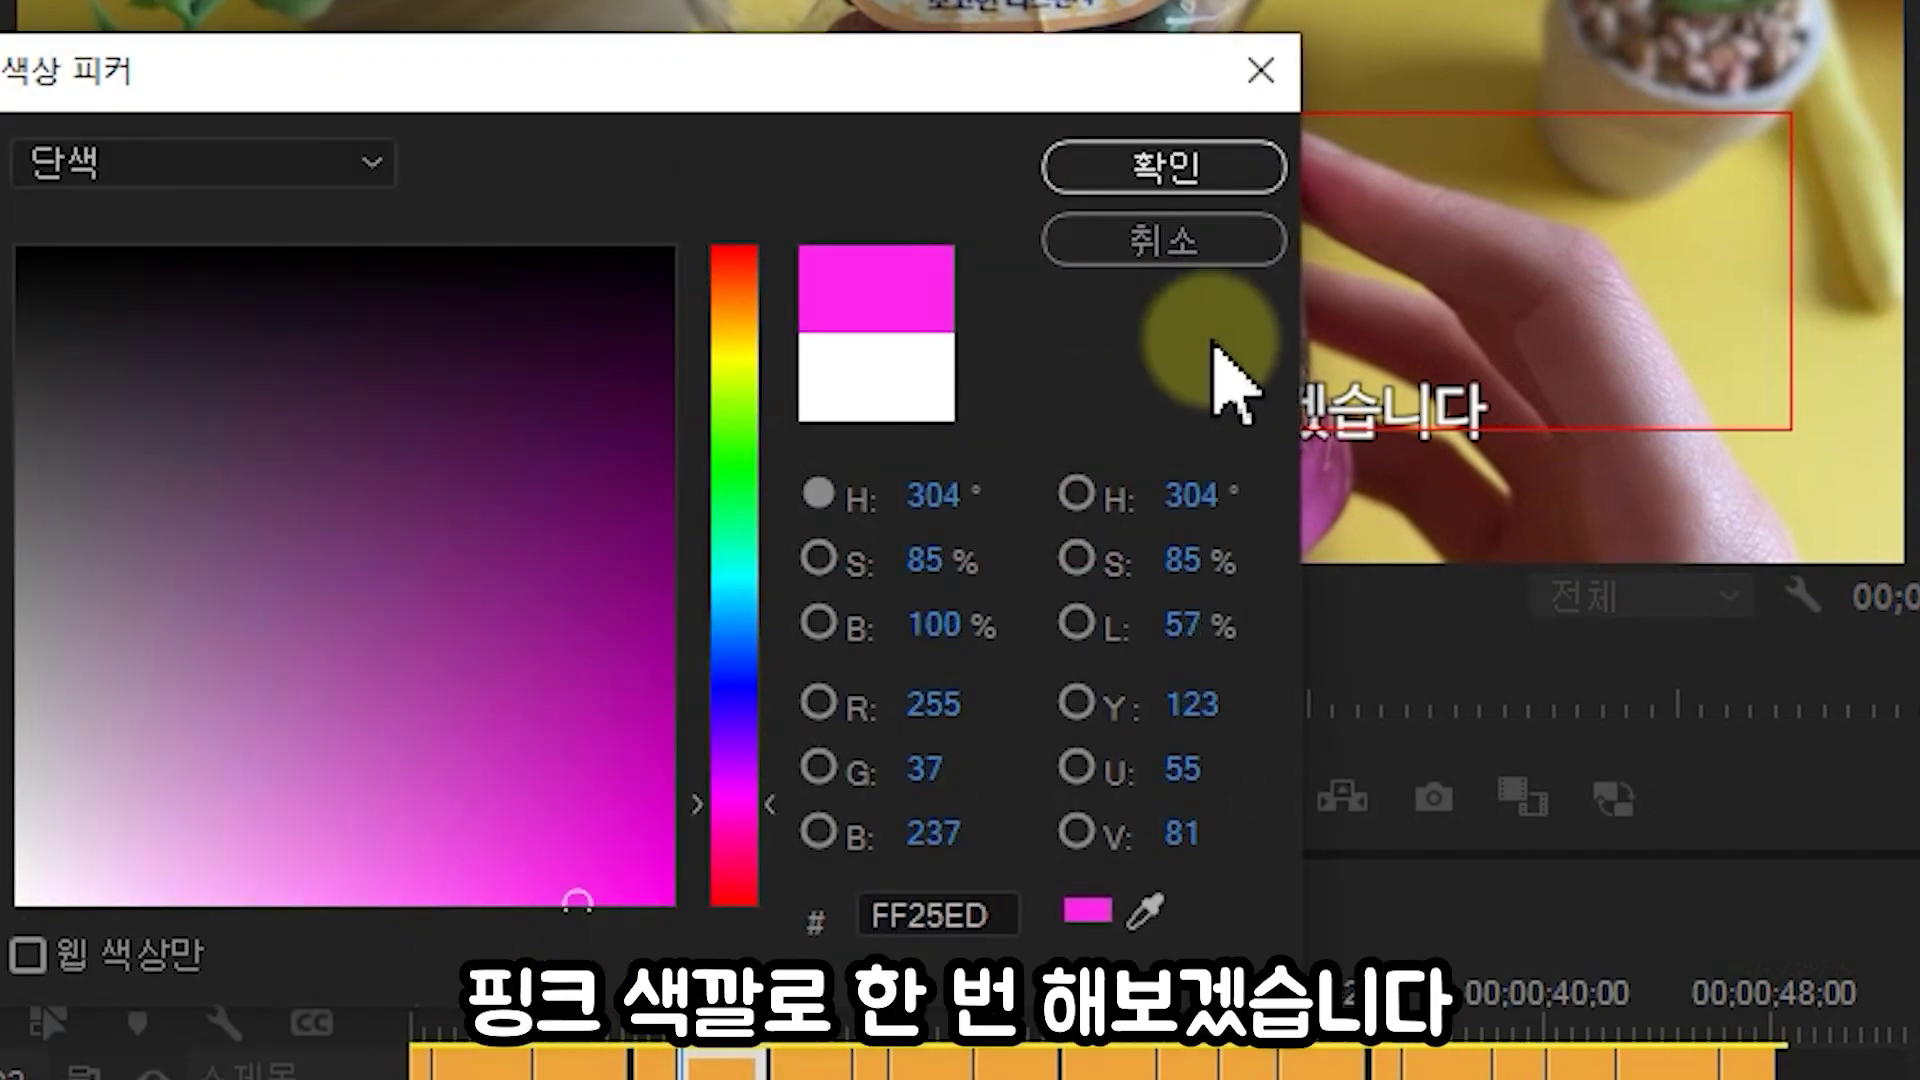
{"action": "left_click", "coordinate": [1218, 172]}
{"action": "left_click_drag", "start_coordinate": [570, 380], "coordinate": [883, 410]}
{"action": "left_click", "coordinate": [884, 410]}
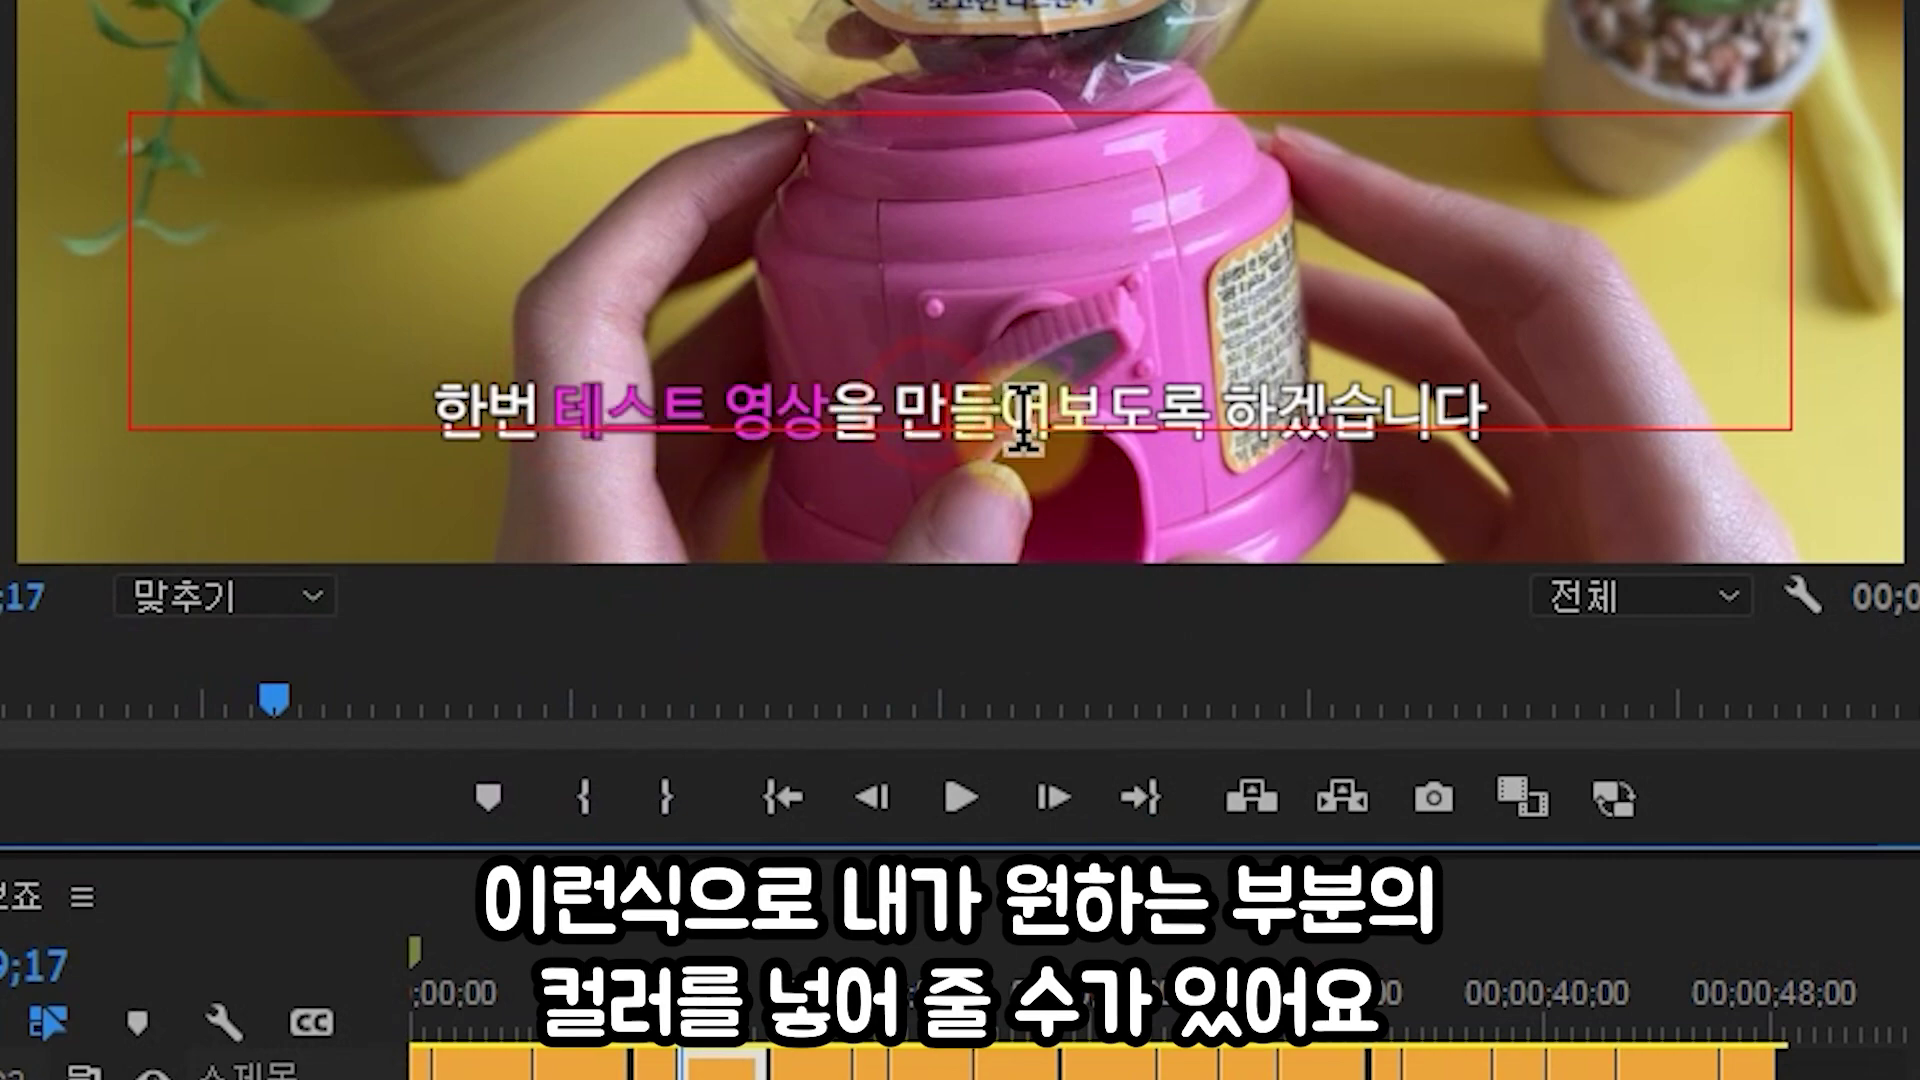
- Play the sequence from the caption with the pink words to check the captions over the video
{"action": "left_click", "coordinate": [690, 1022]}
{"action": "key", "text": "space"}
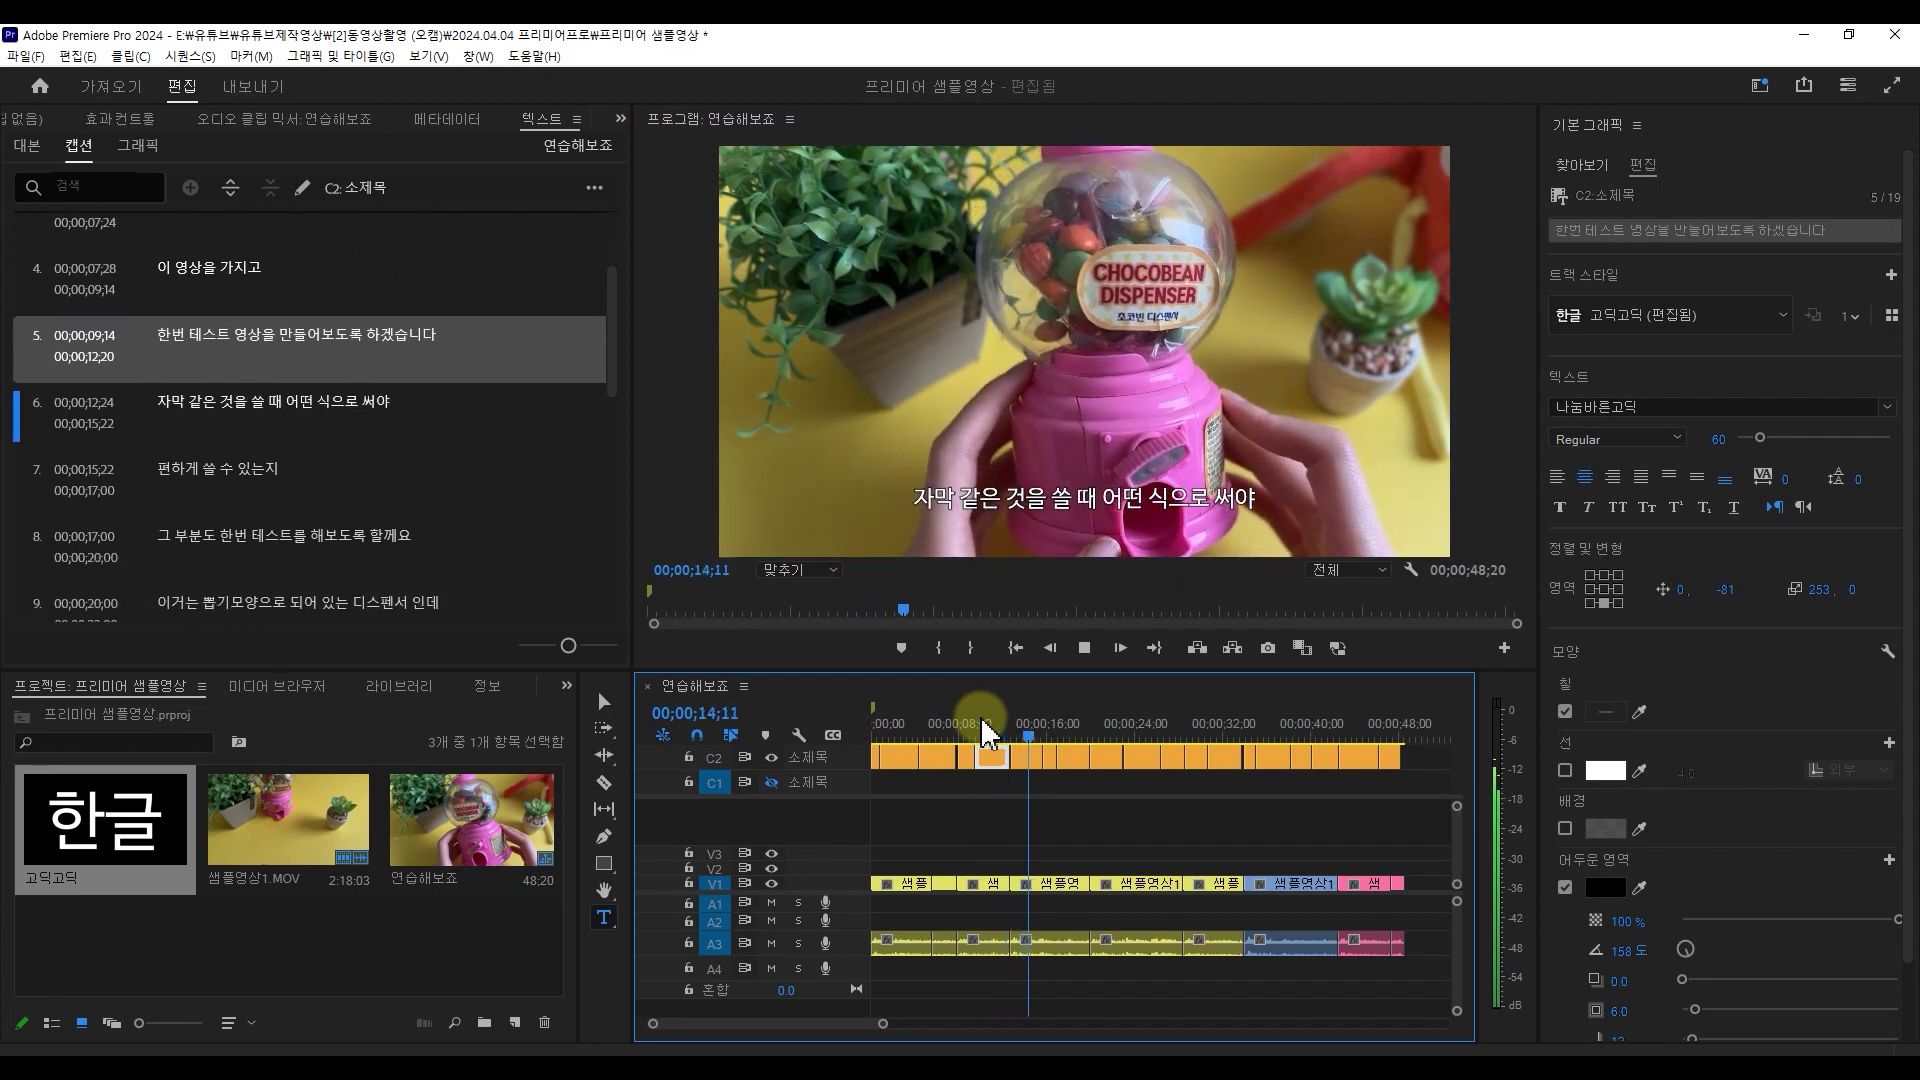
{"action": "left_click", "coordinate": [1336, 730]}
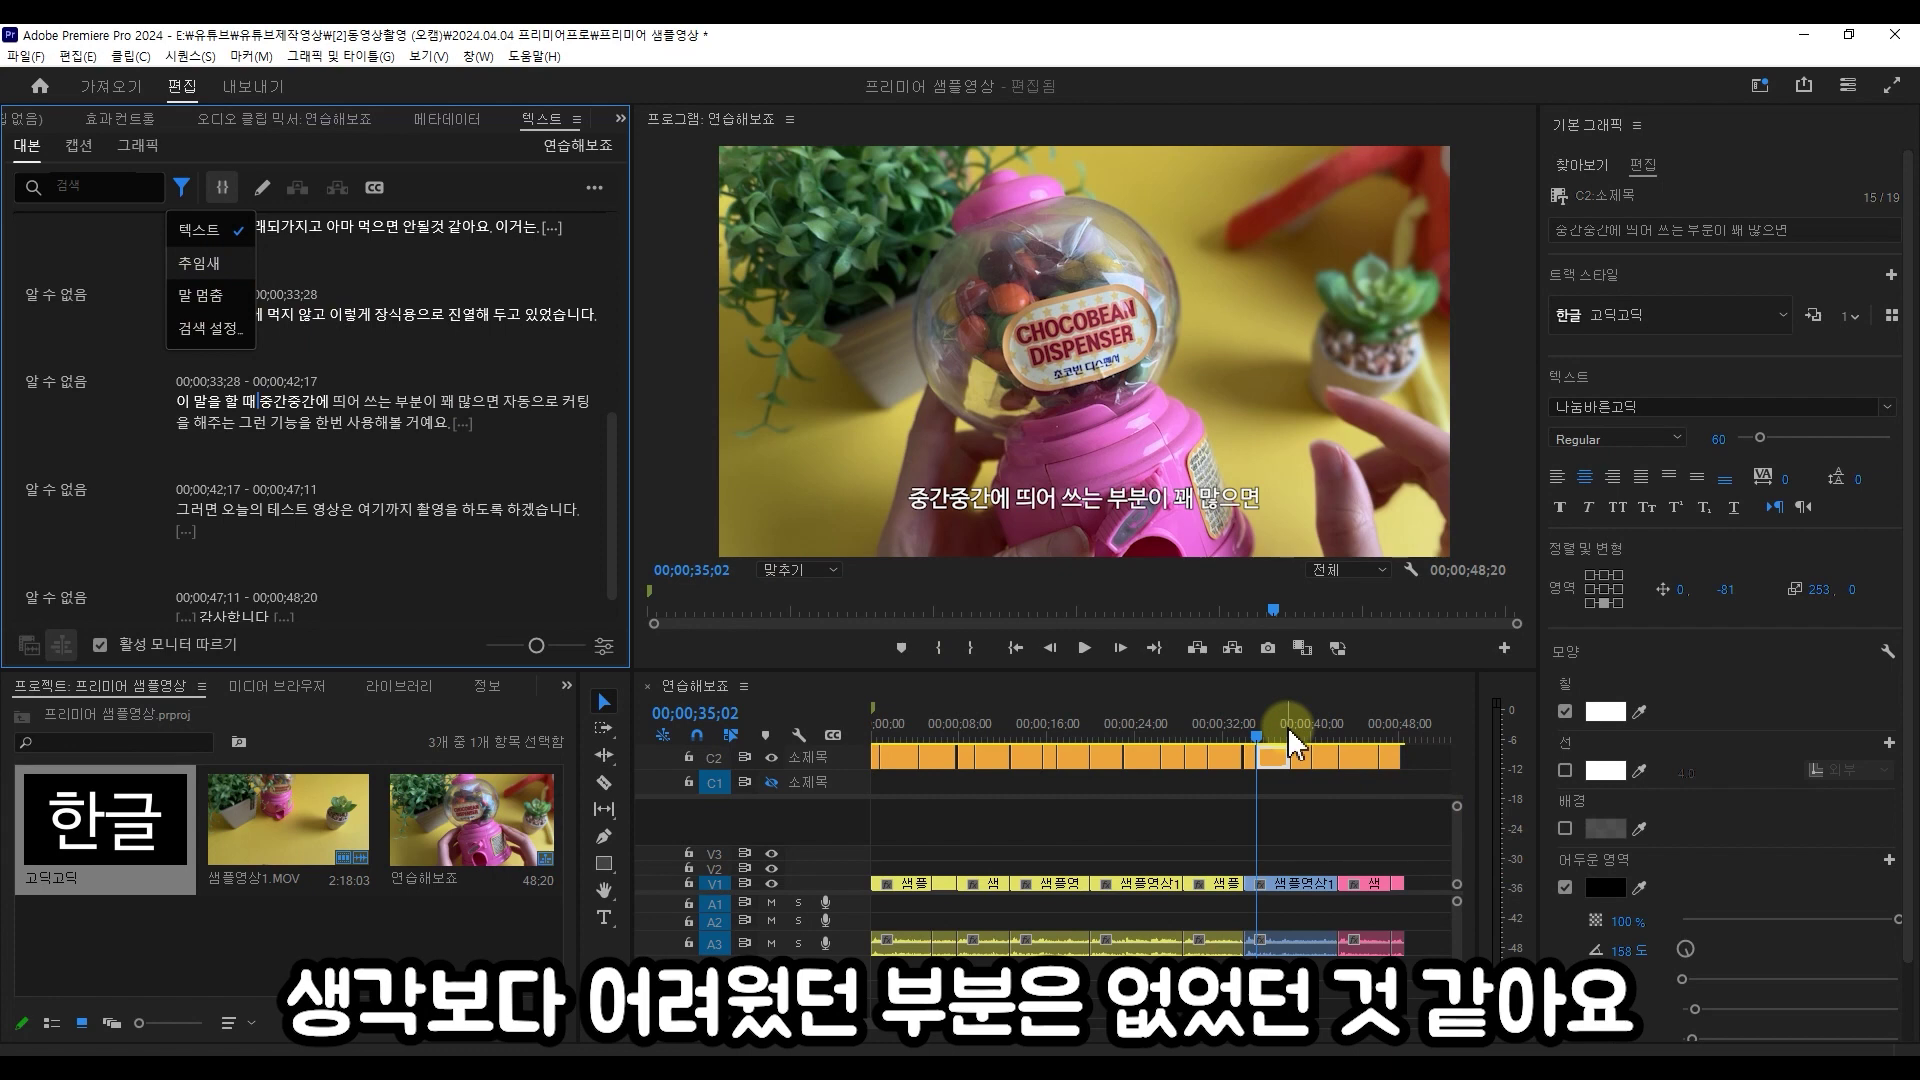
- Select all captions and clips in the timeline and open the export settings
{"action": "left_click_drag", "start_coordinate": [1424, 977], "coordinate": [694, 750]}
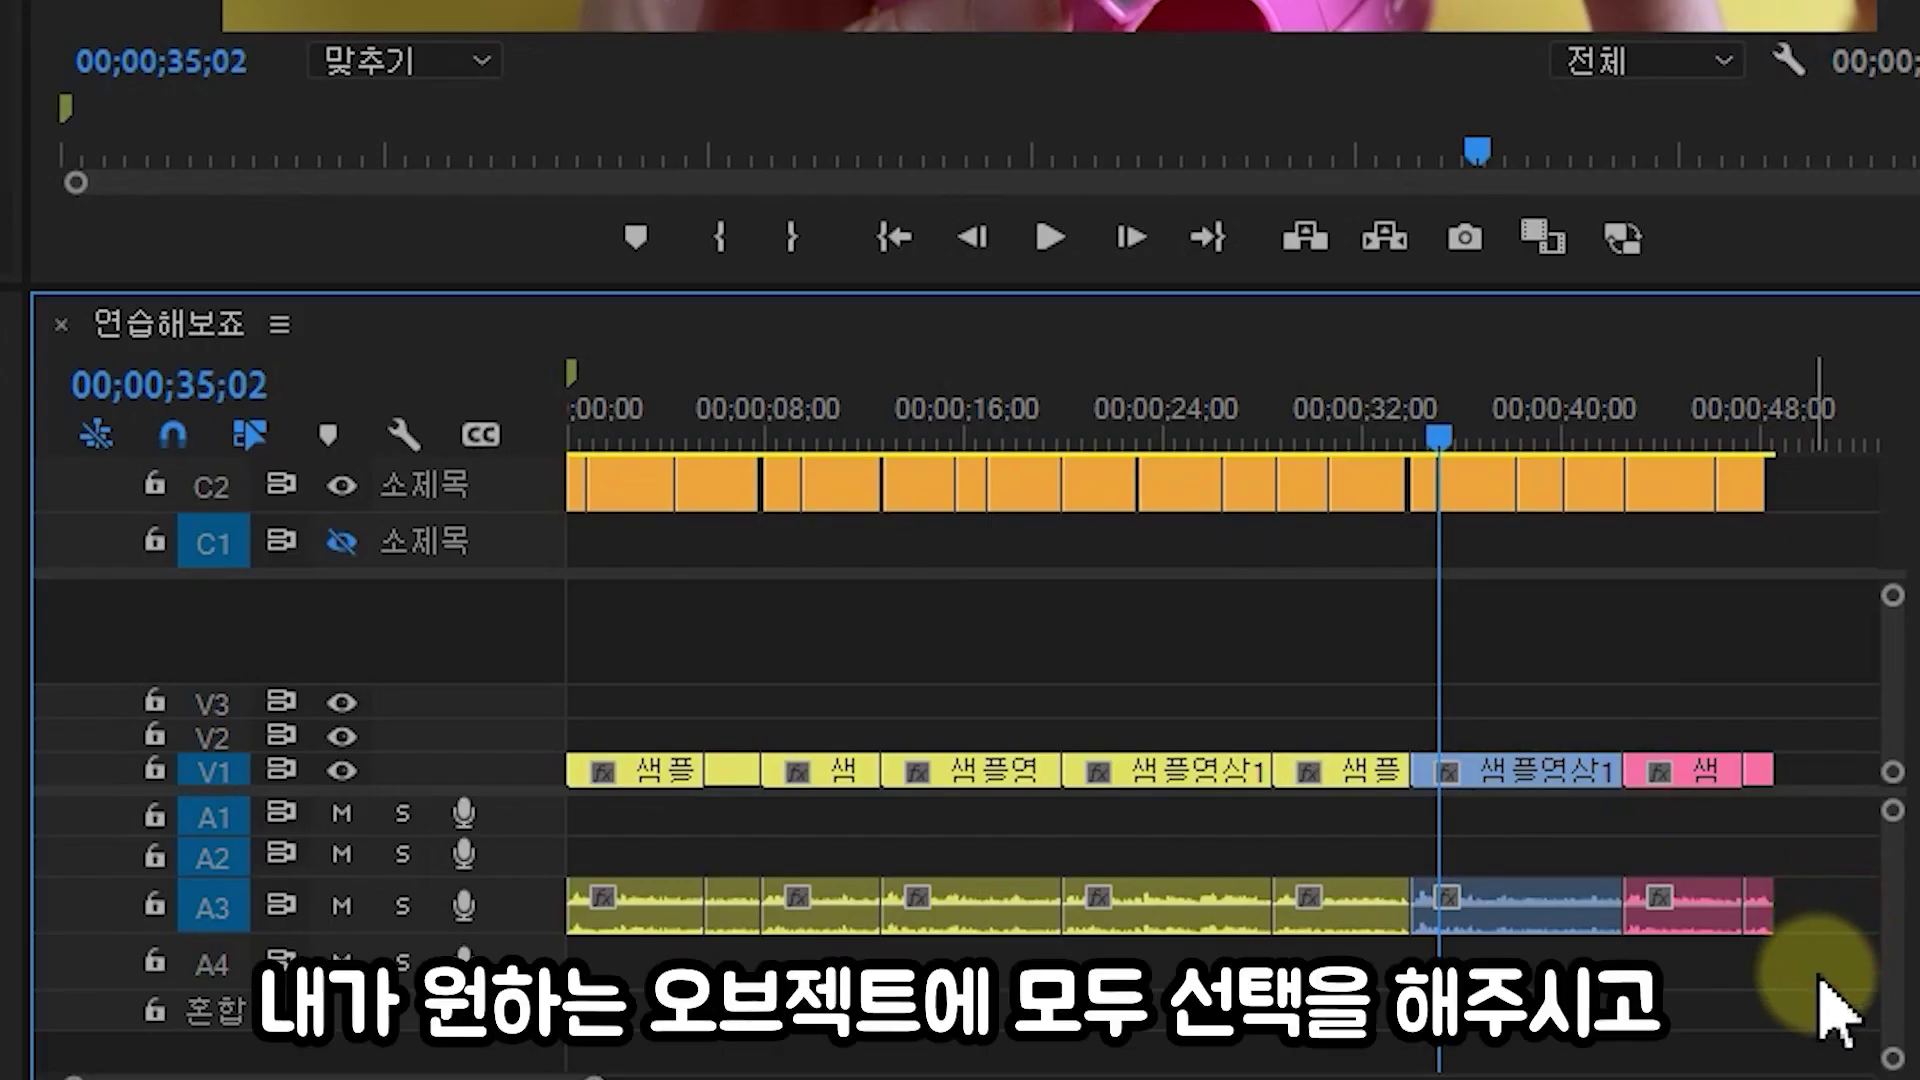
{"action": "left_click_drag", "start_coordinate": [1421, 983], "coordinate": [880, 737]}
{"action": "left_click_drag", "start_coordinate": [588, 437], "coordinate": [470, 452]}
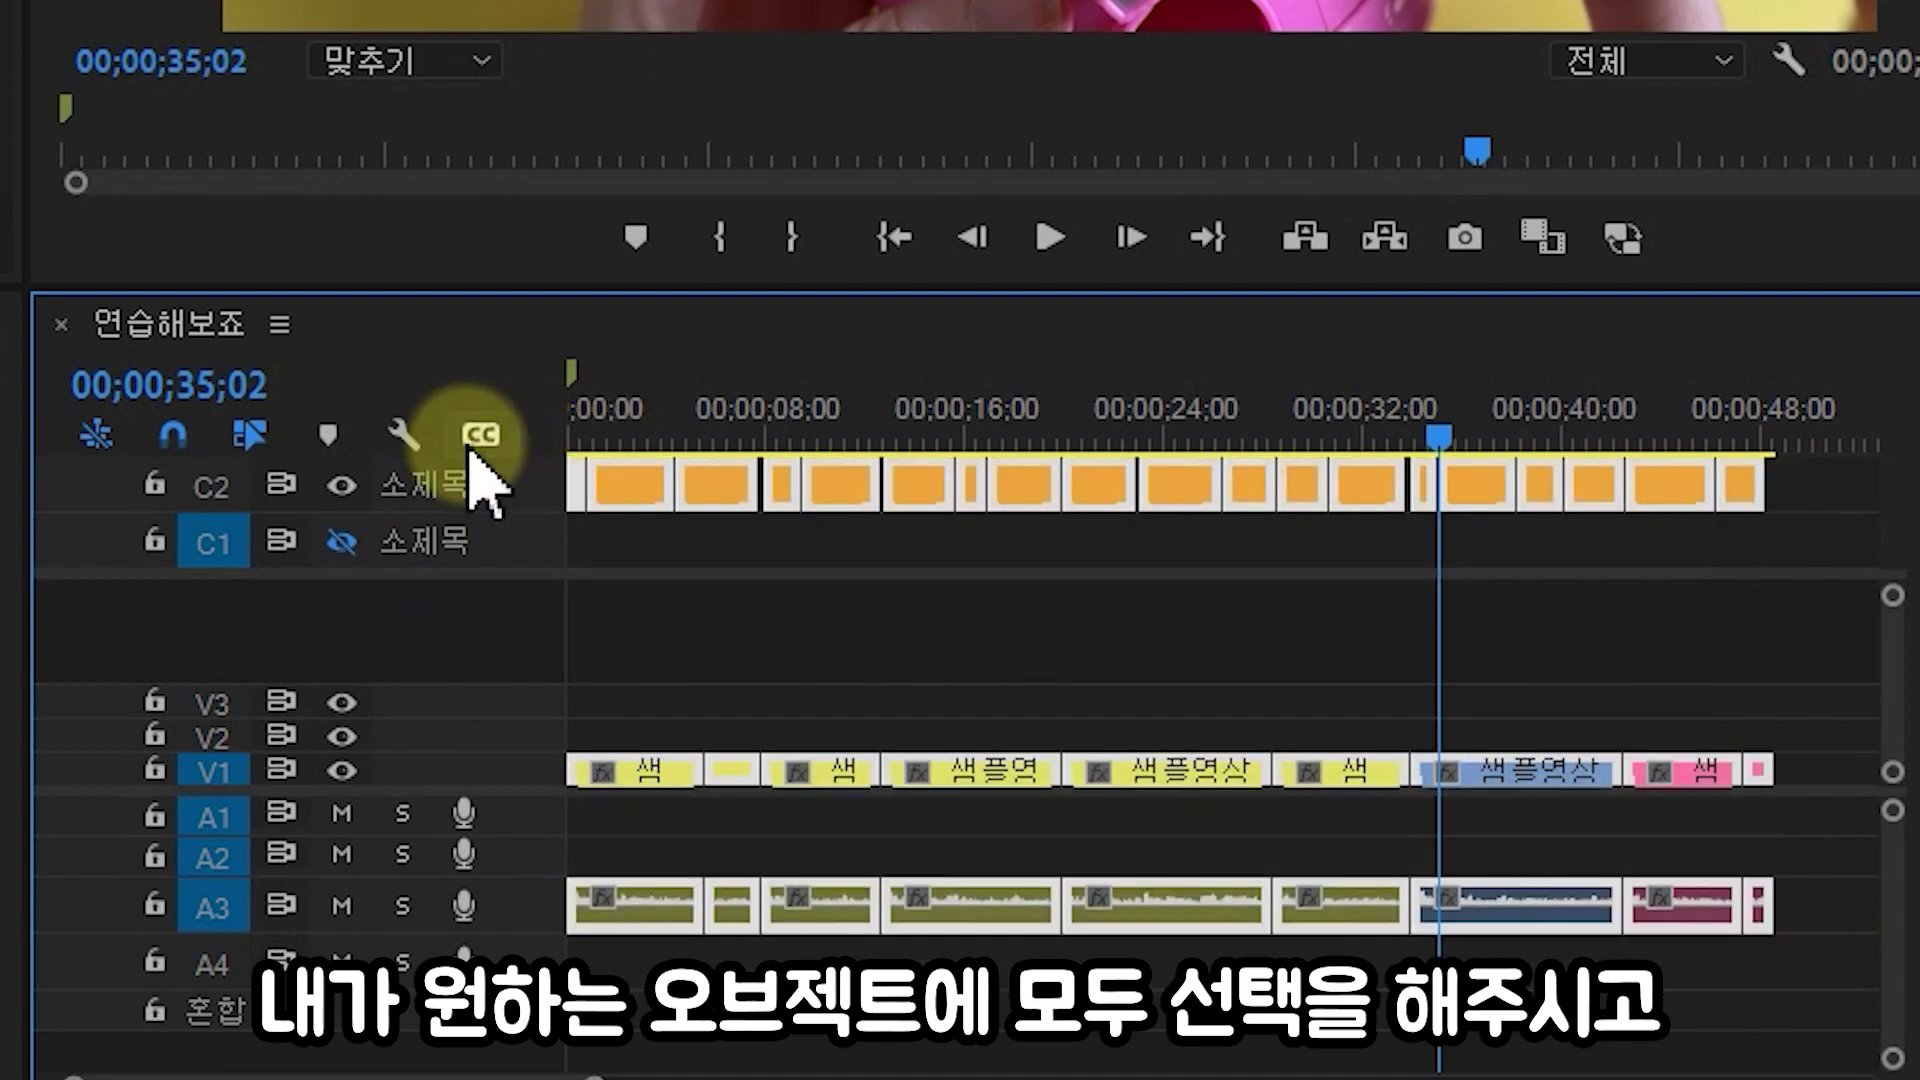
{"action": "key", "text": "ctrl+m"}
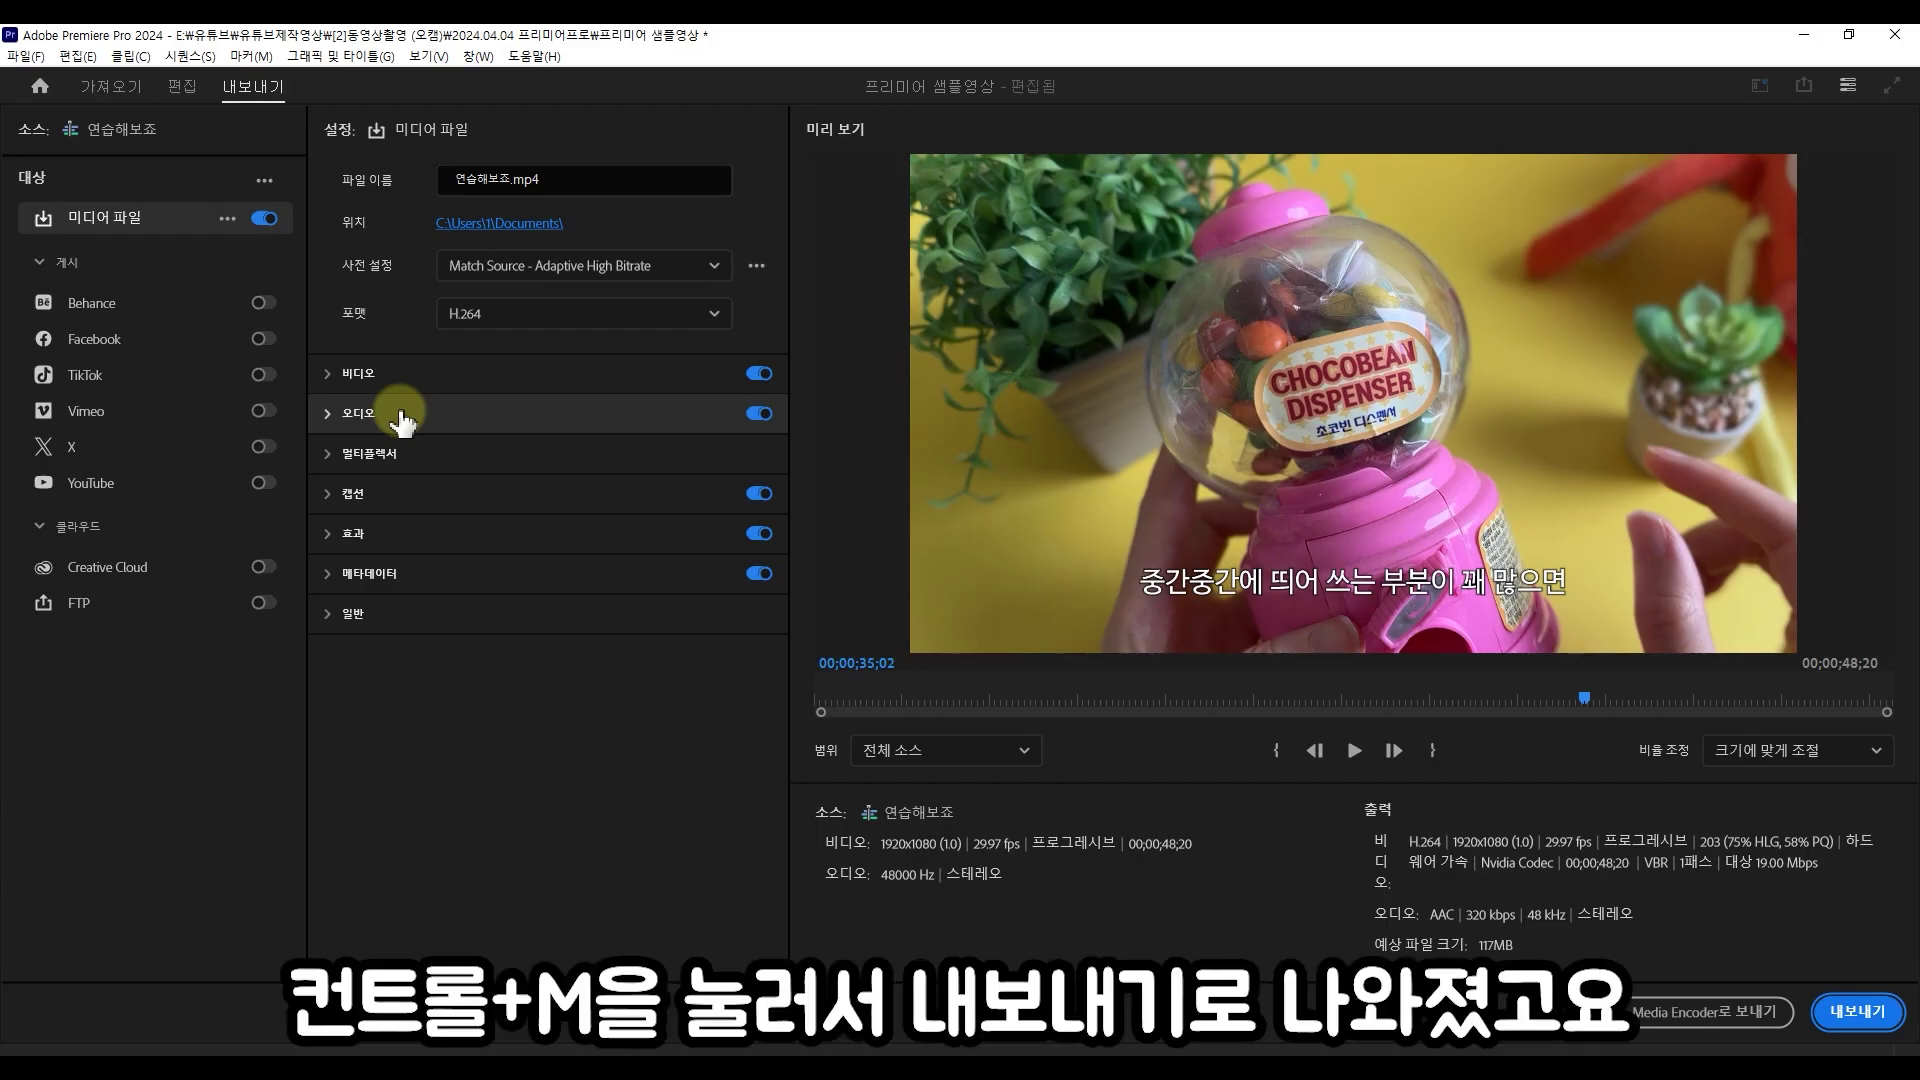
- Export the sequence as 연습해보죠_내보내기.mp4 into the folder 2024.04.04 프리미어프로 on drive E
{"action": "left_click", "coordinate": [524, 229]}
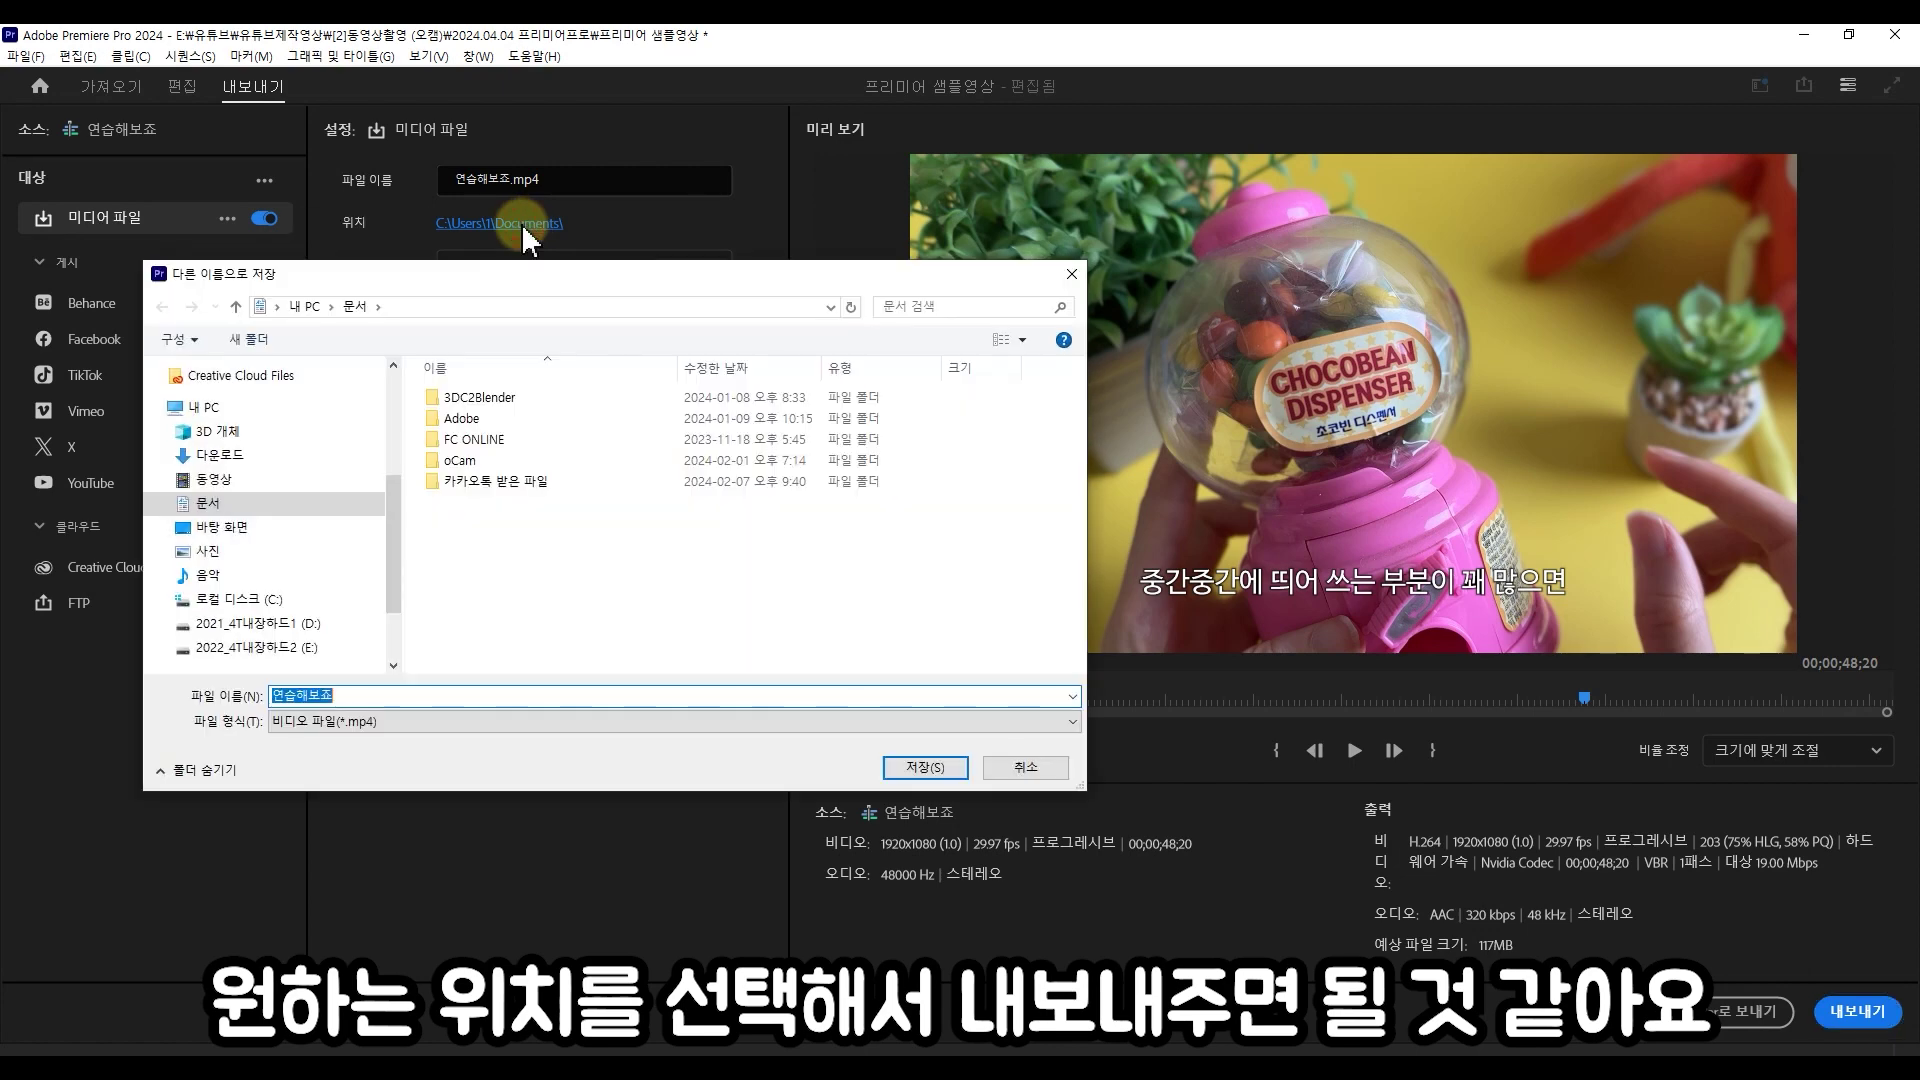
{"action": "left_click", "coordinate": [256, 647]}
{"action": "left_click", "coordinate": [519, 695]}
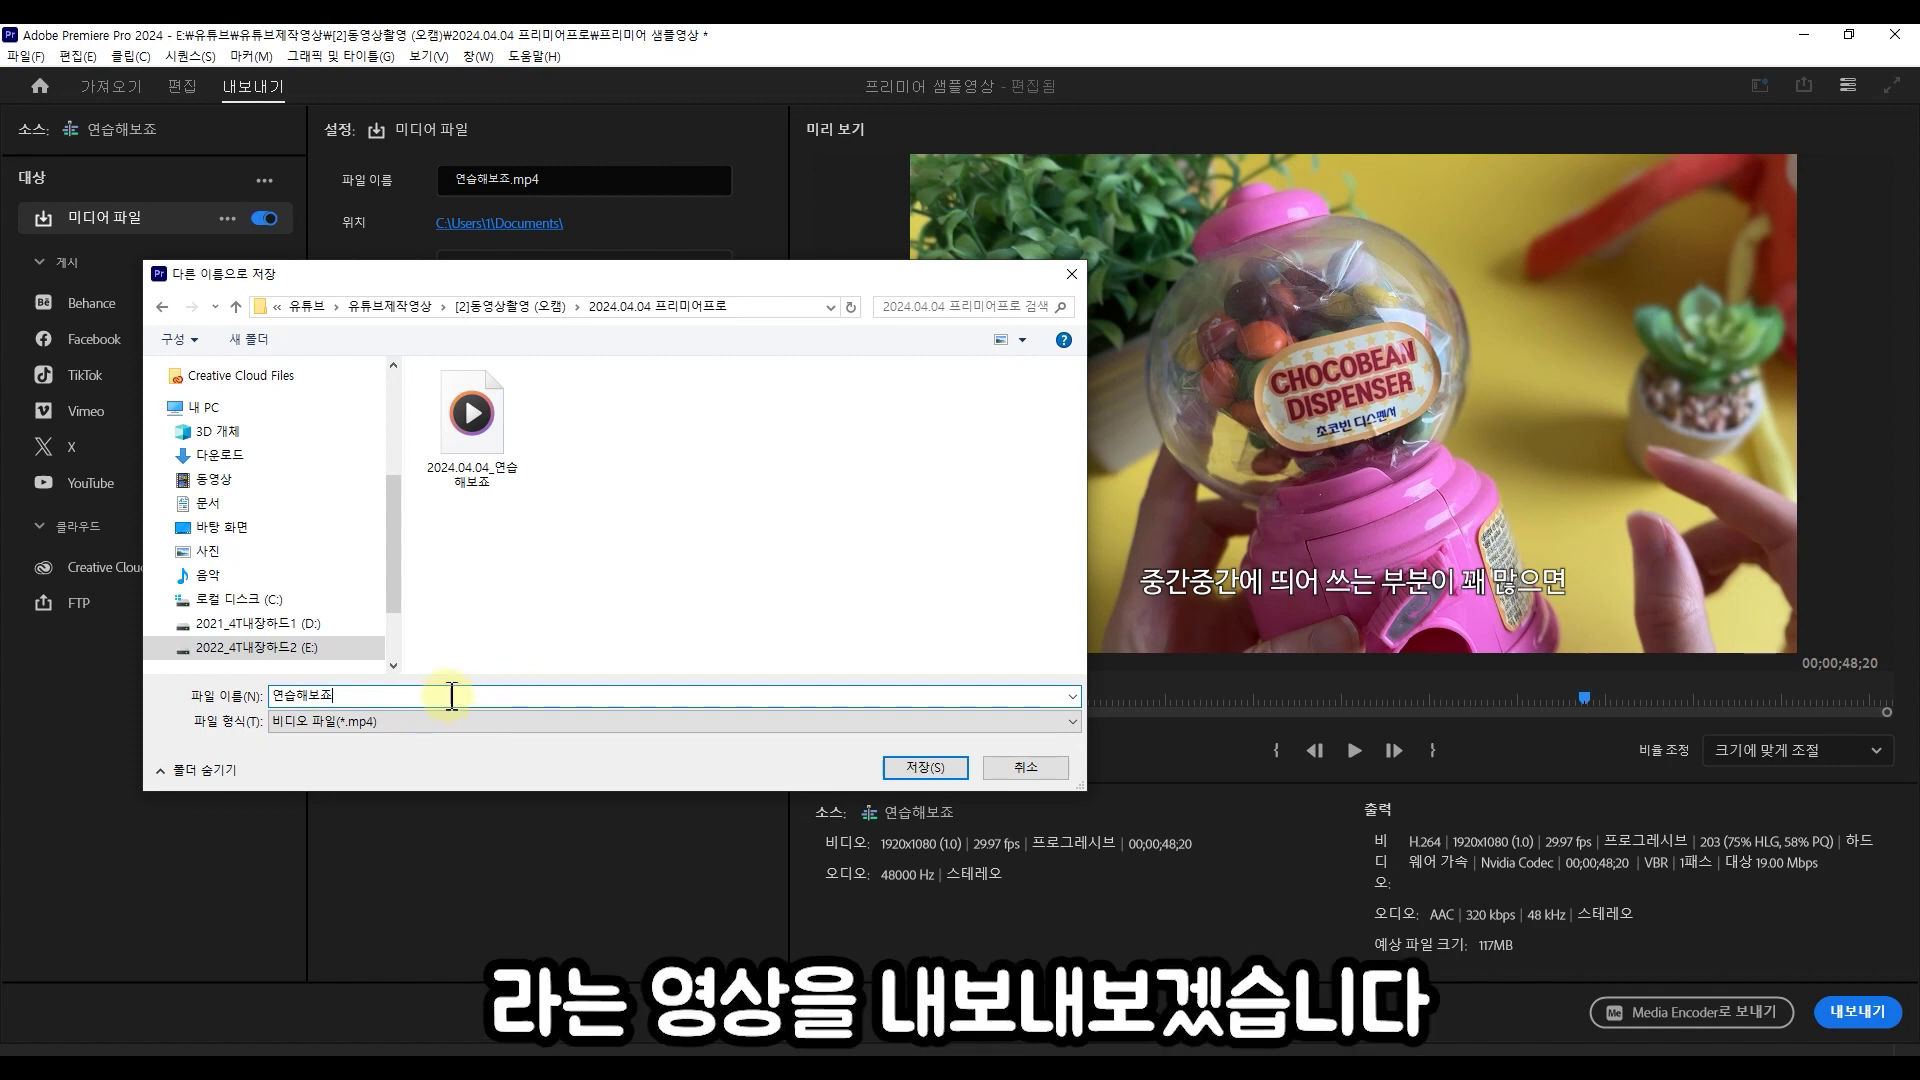
{"action": "type", "text": "_내보내기"}
{"action": "key", "text": "Return"}
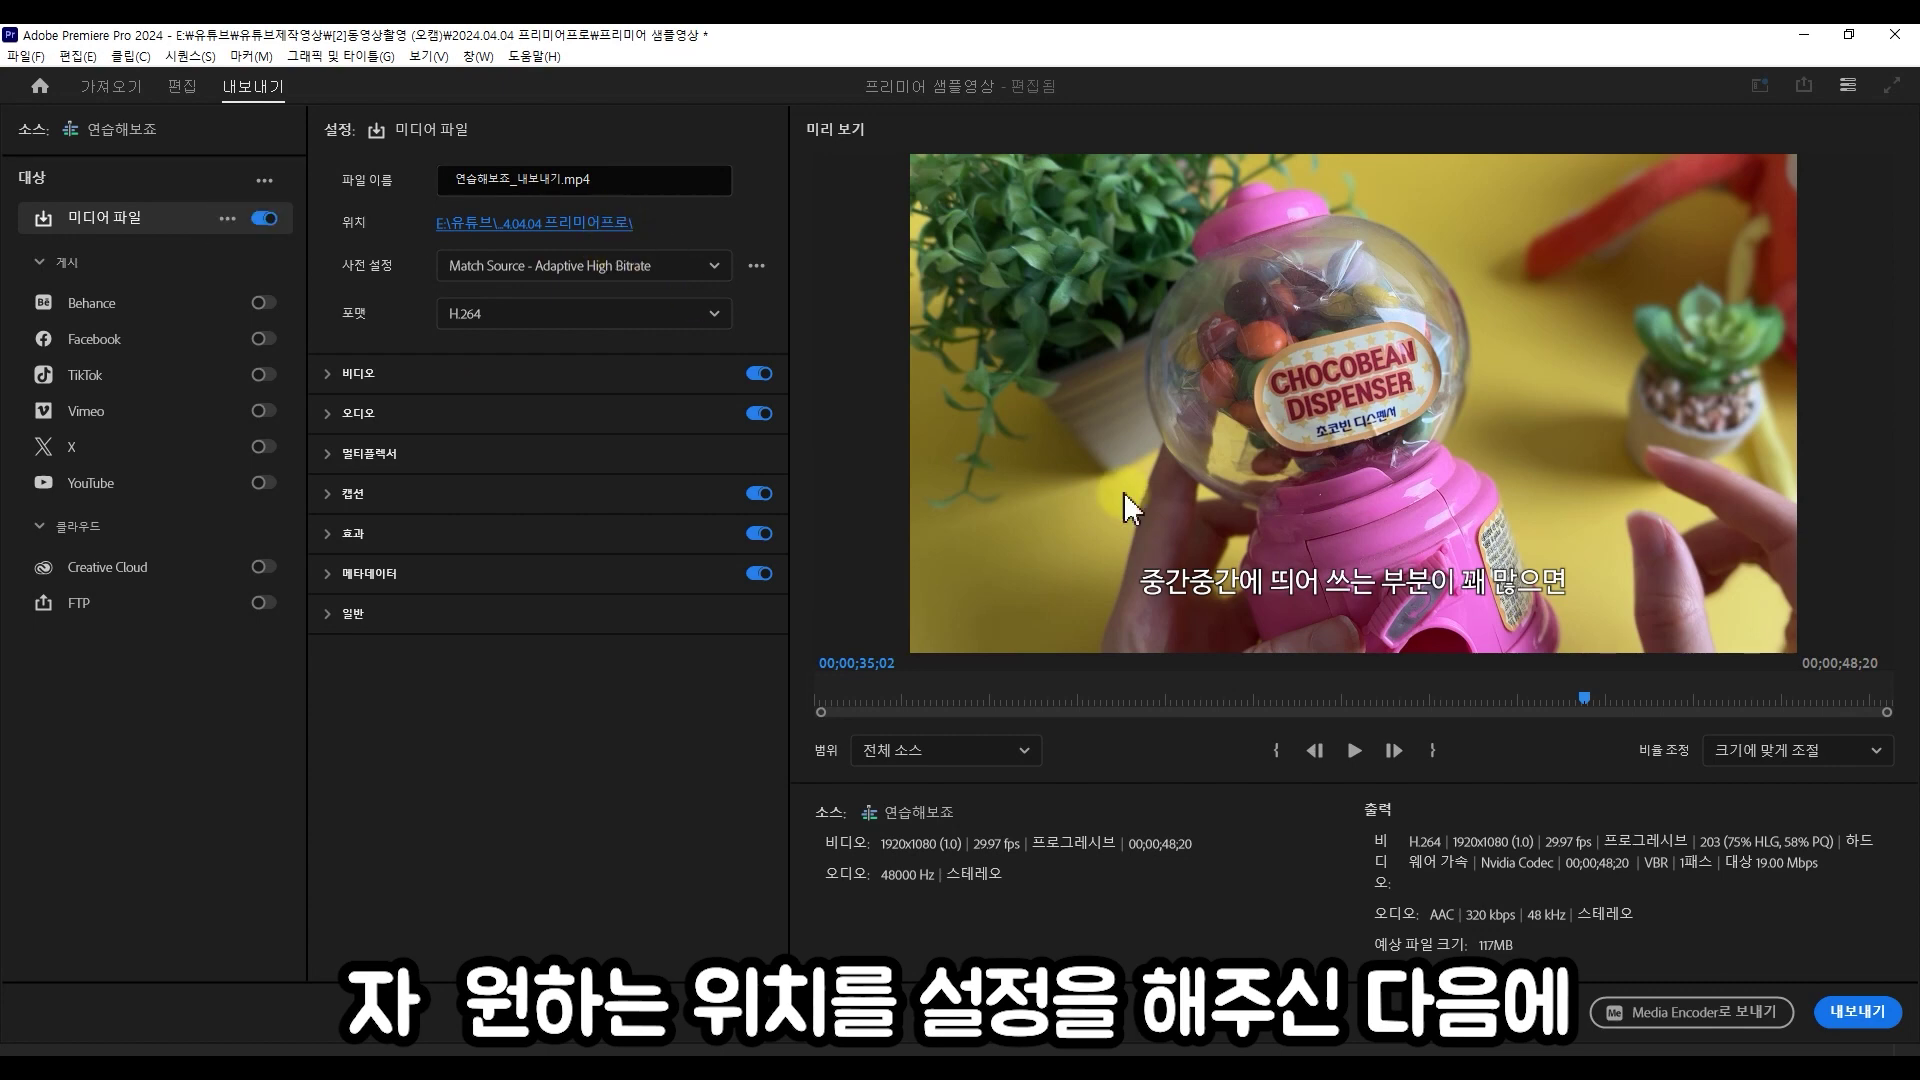
{"action": "left_click", "coordinate": [1832, 1005]}
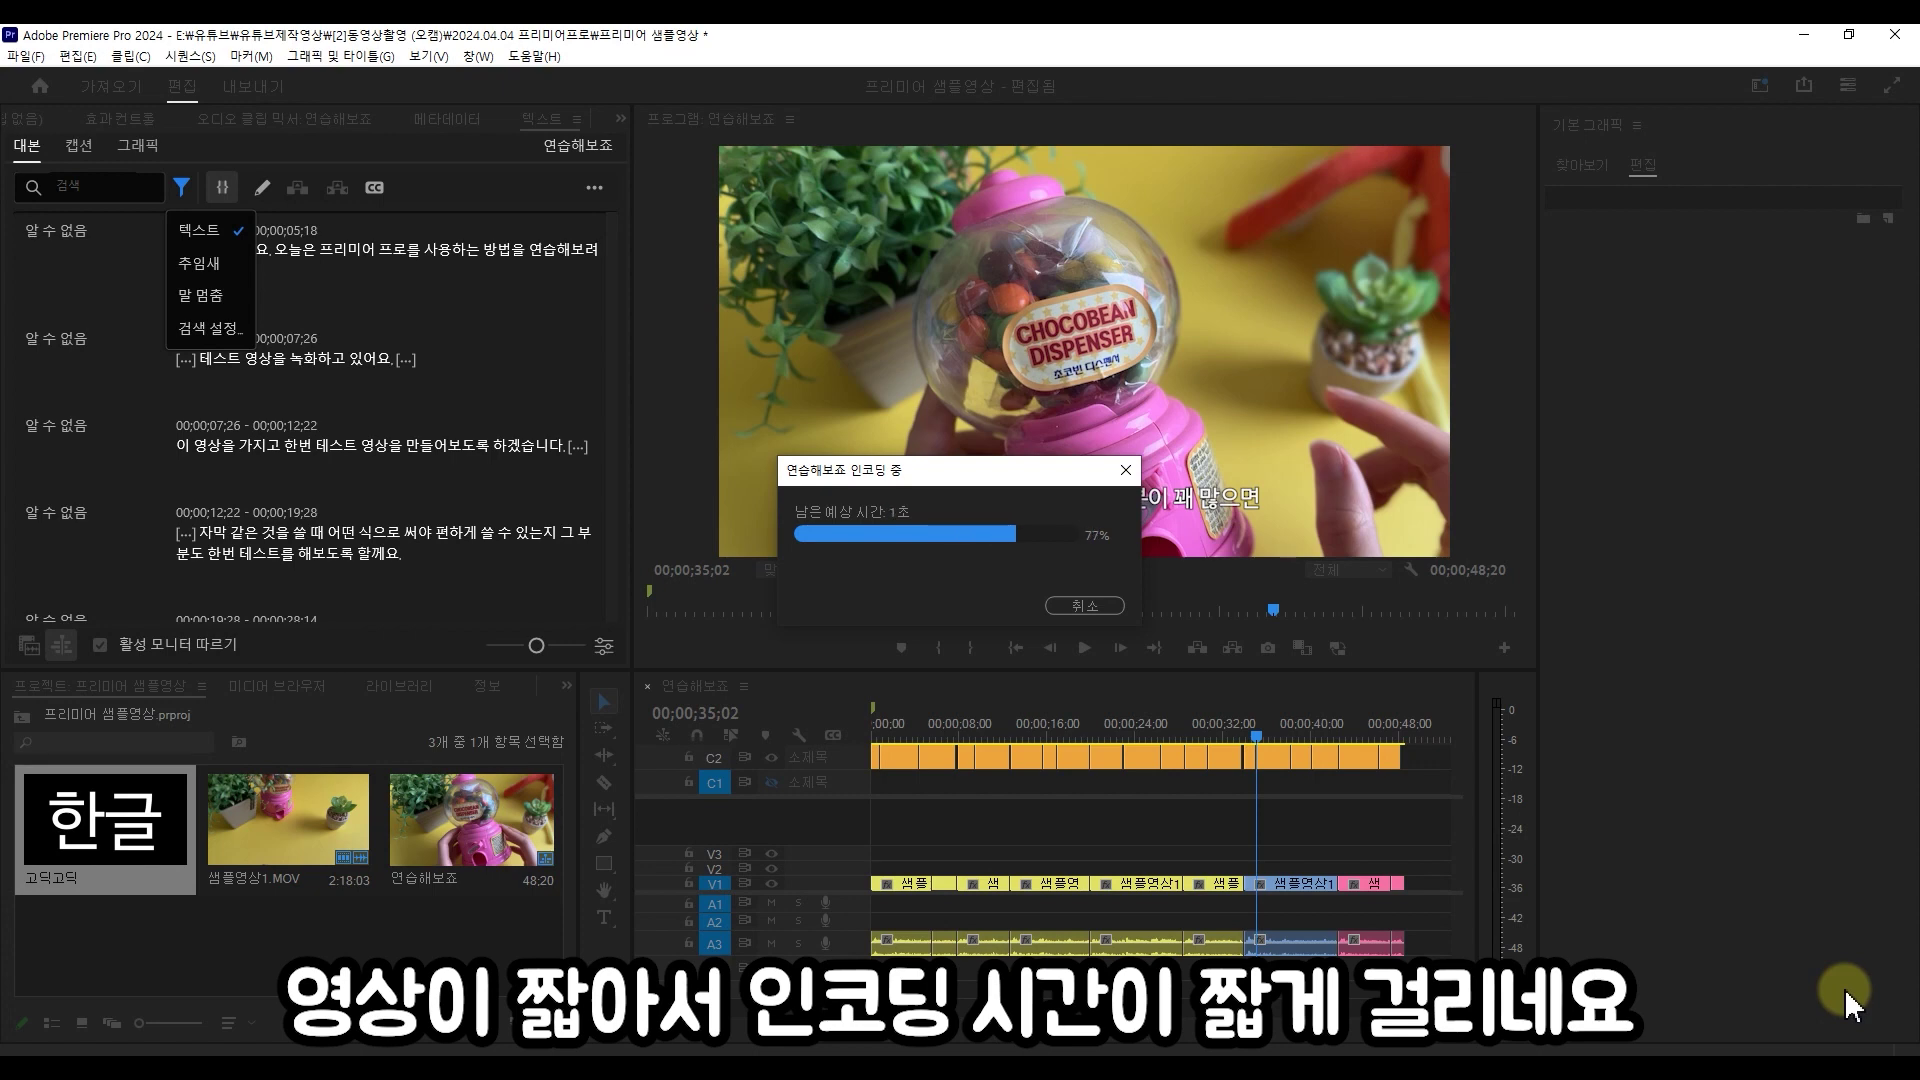
- View the label colours available for the blue clip in the timeline
{"action": "left_click", "coordinate": [1897, 922]}
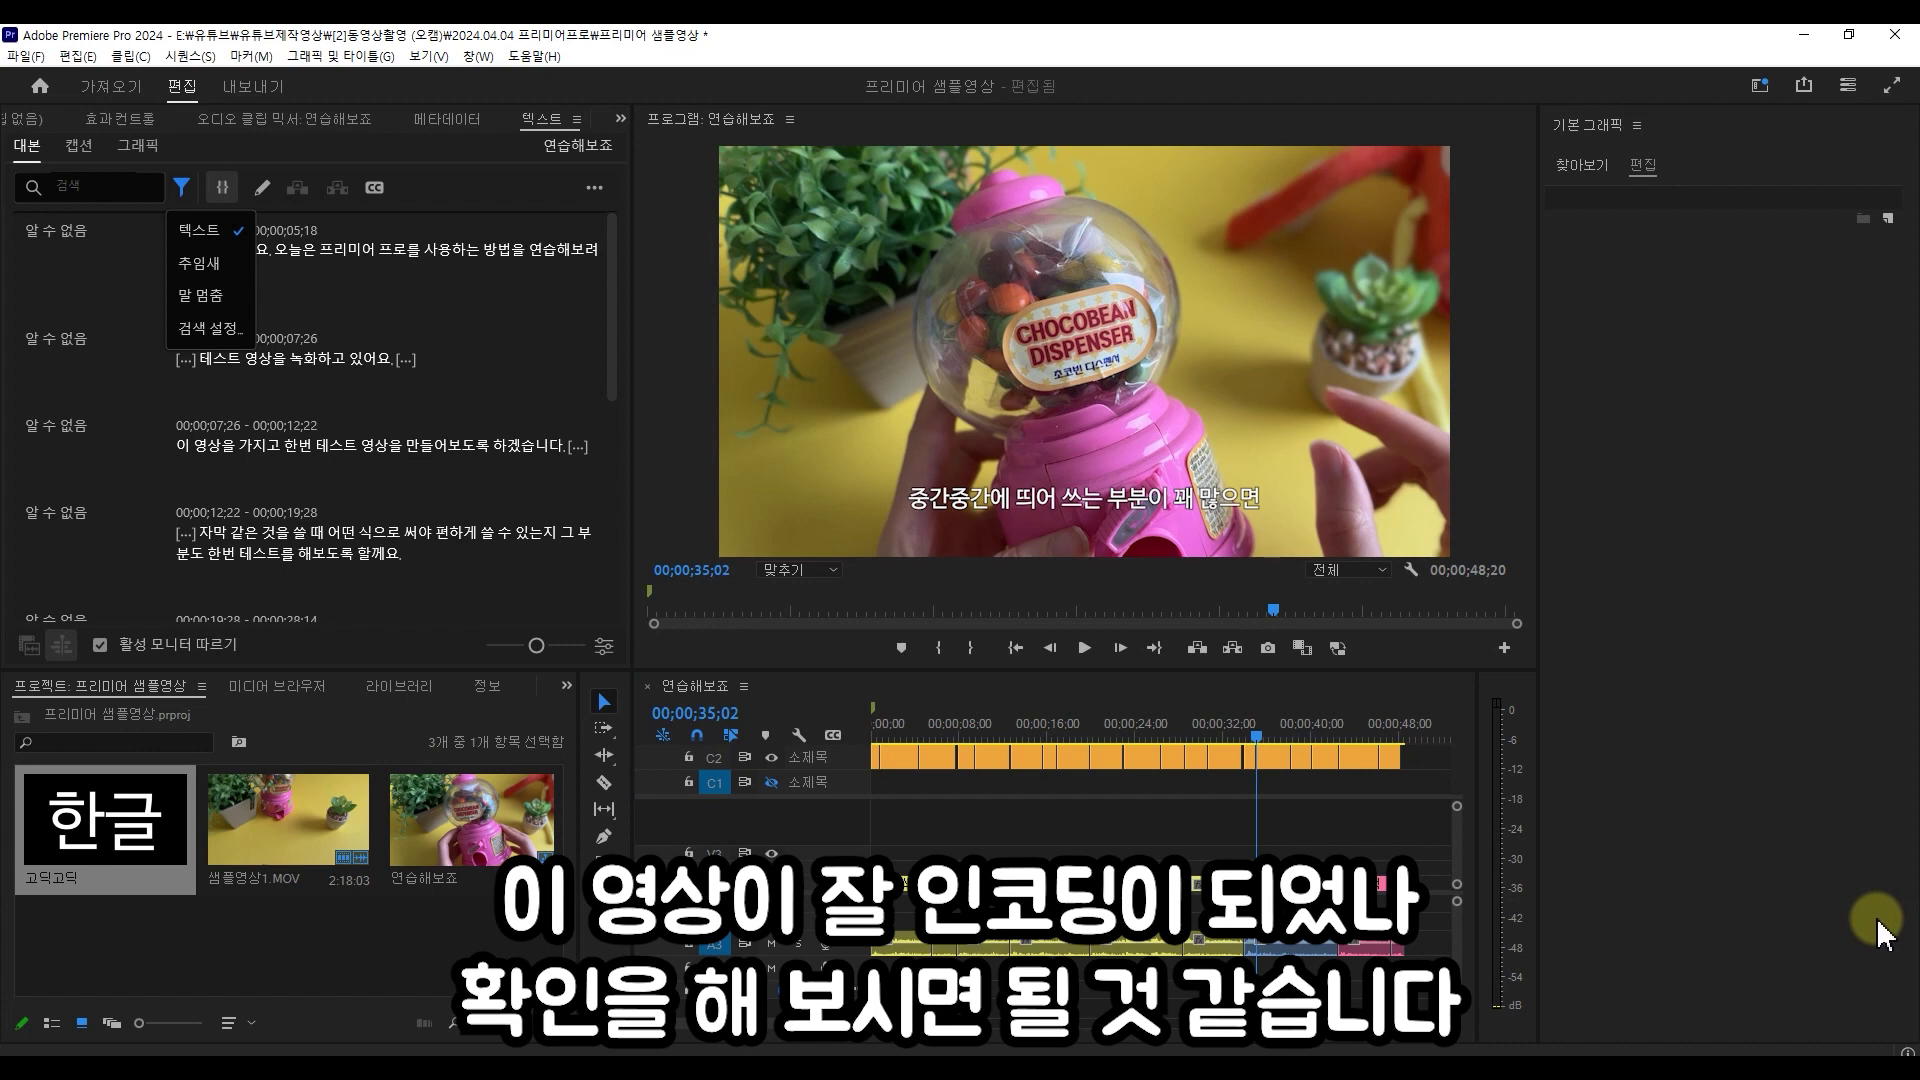
{"action": "left_click", "coordinate": [1405, 984]}
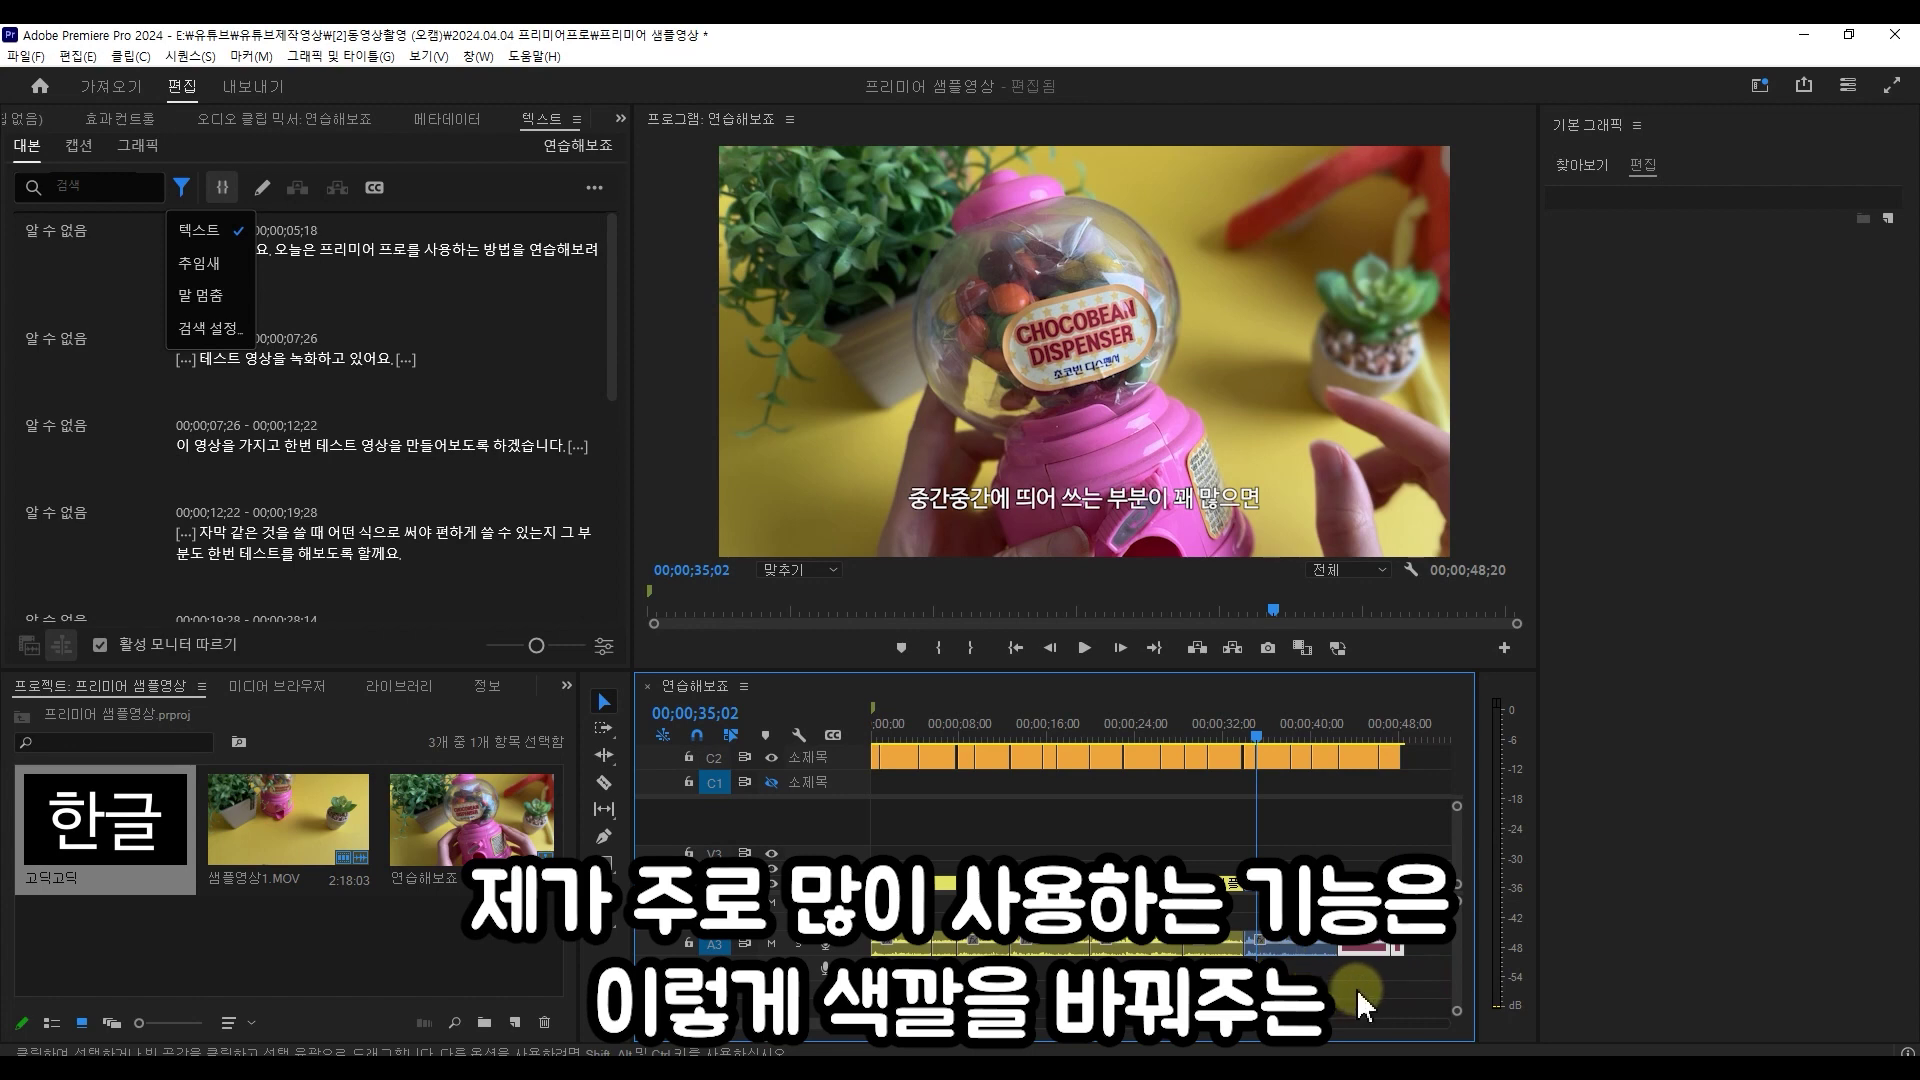
{"action": "right_click", "coordinate": [1304, 948]}
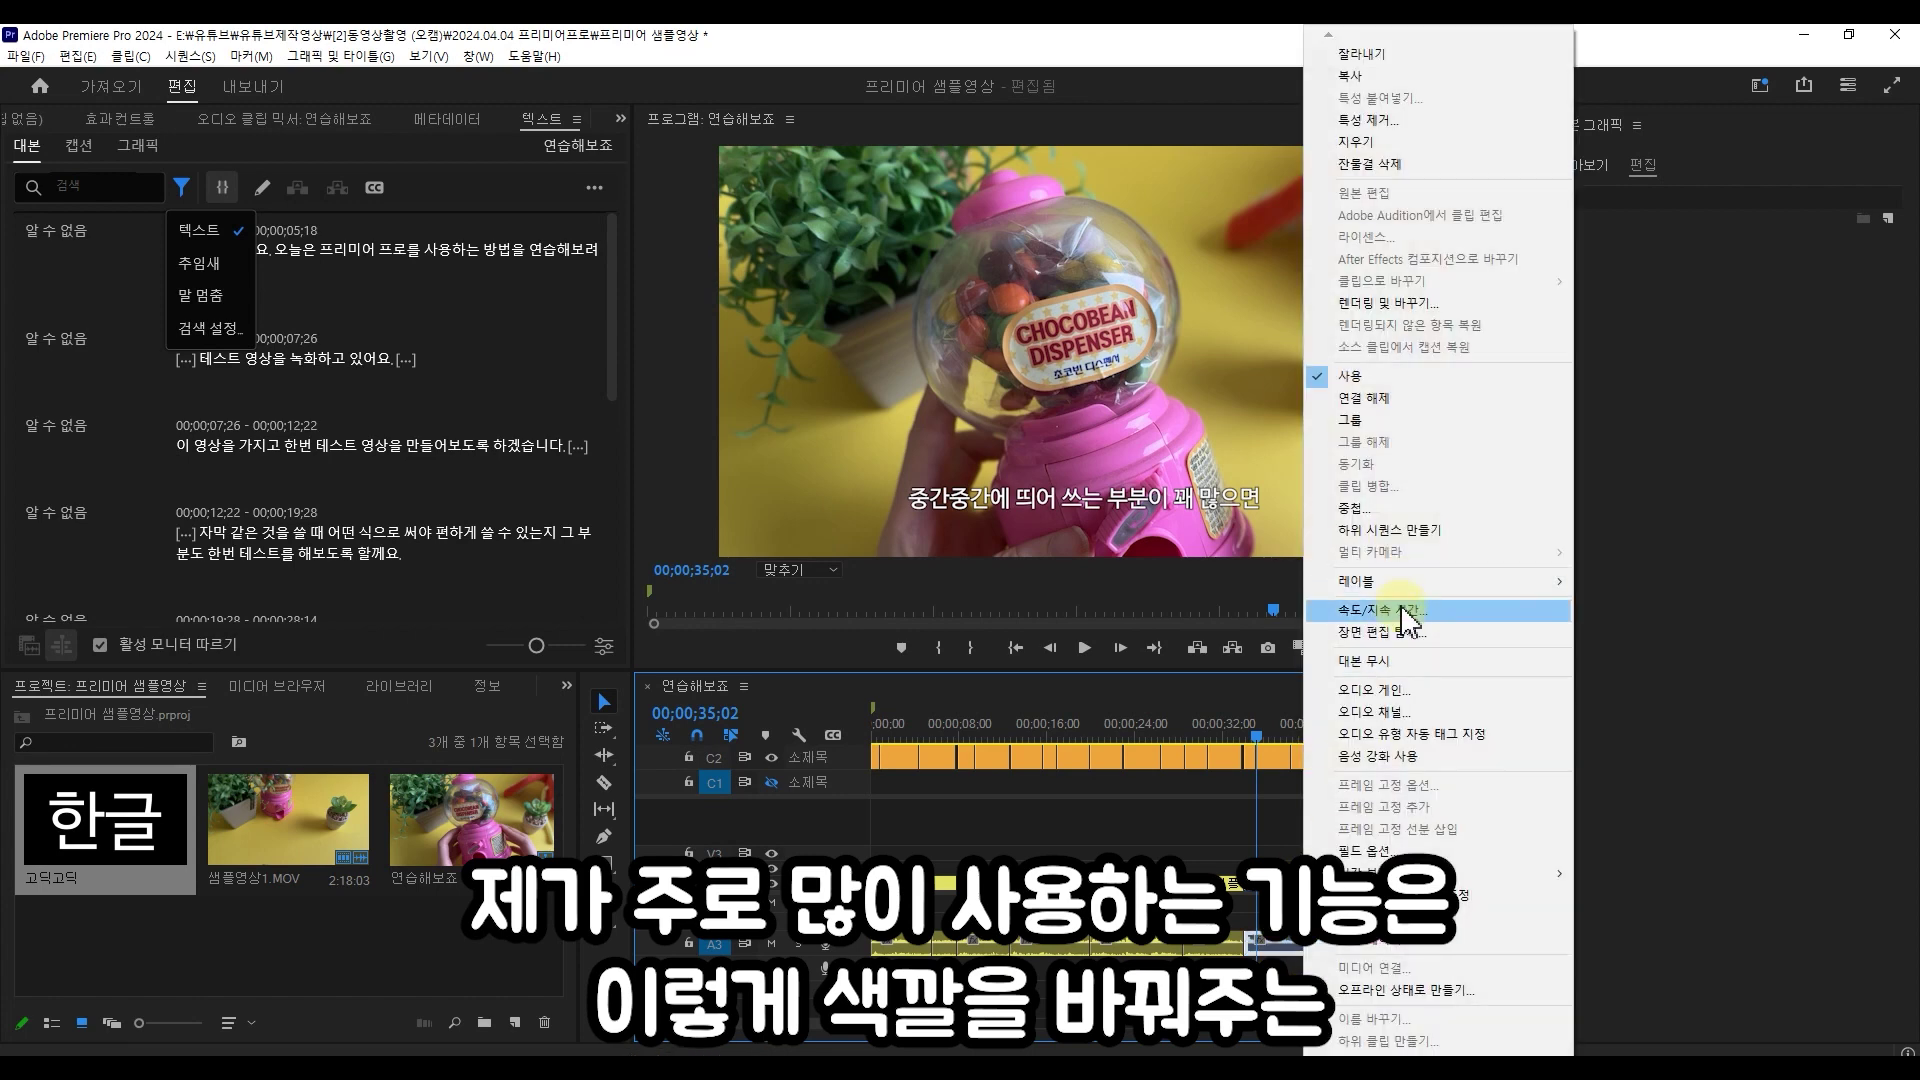
{"action": "mouse_move", "coordinate": [1410, 584]}
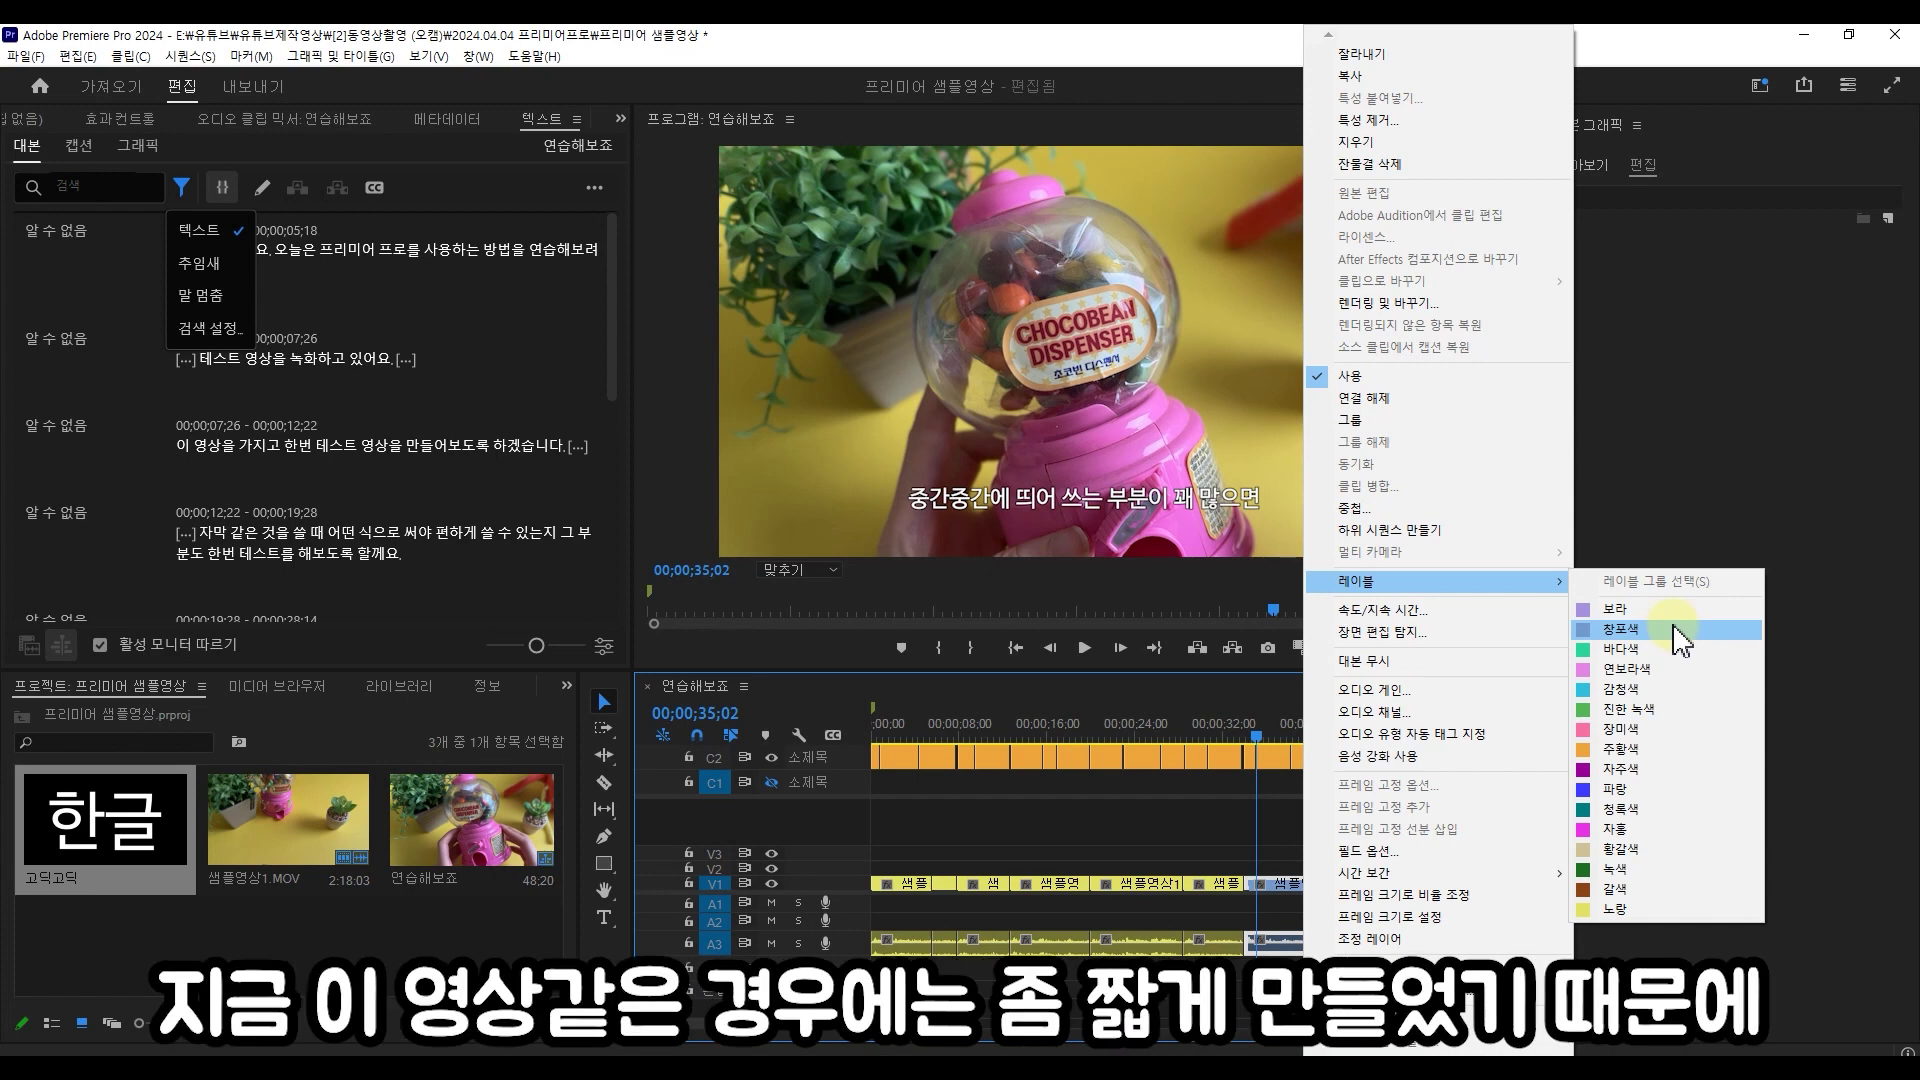
{"action": "left_click", "coordinate": [1242, 804]}
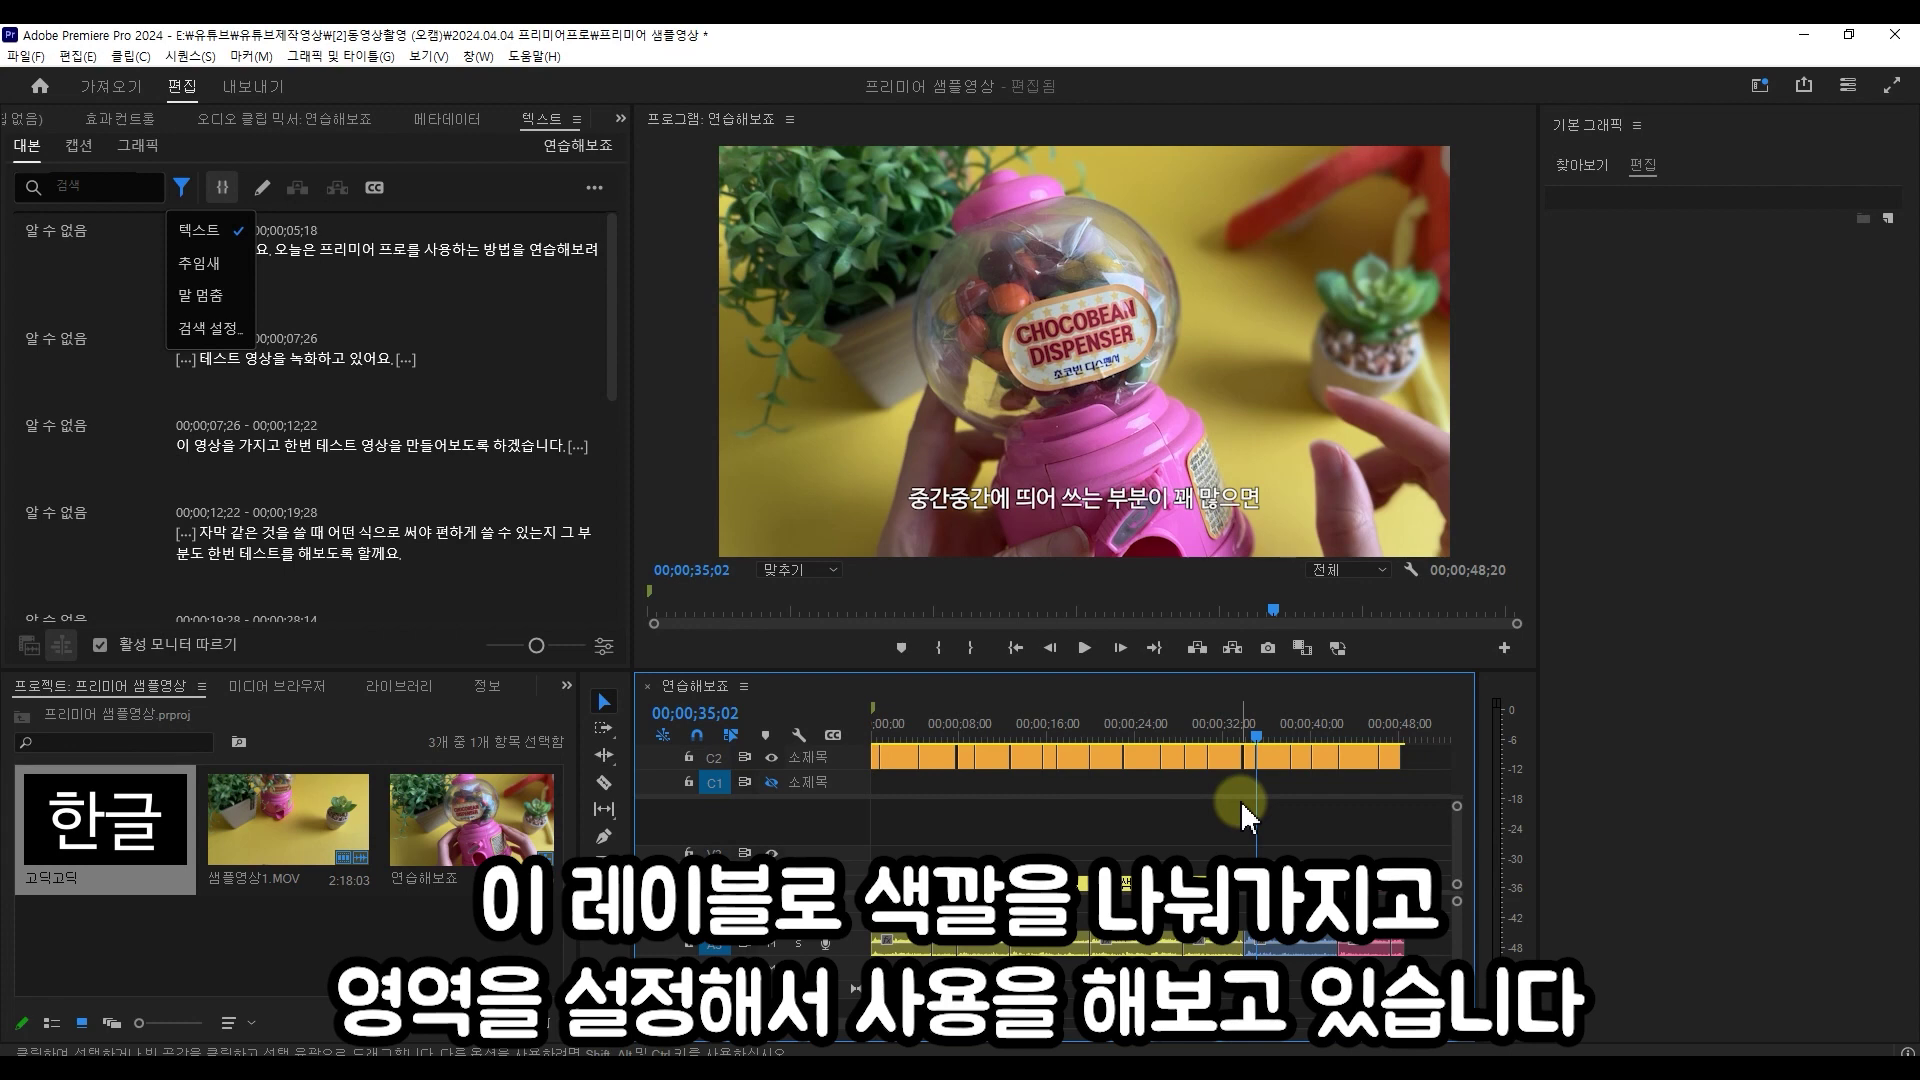
- Ripple-delete the blue clip together with the captions above it
{"action": "double_click", "coordinate": [1181, 505]}
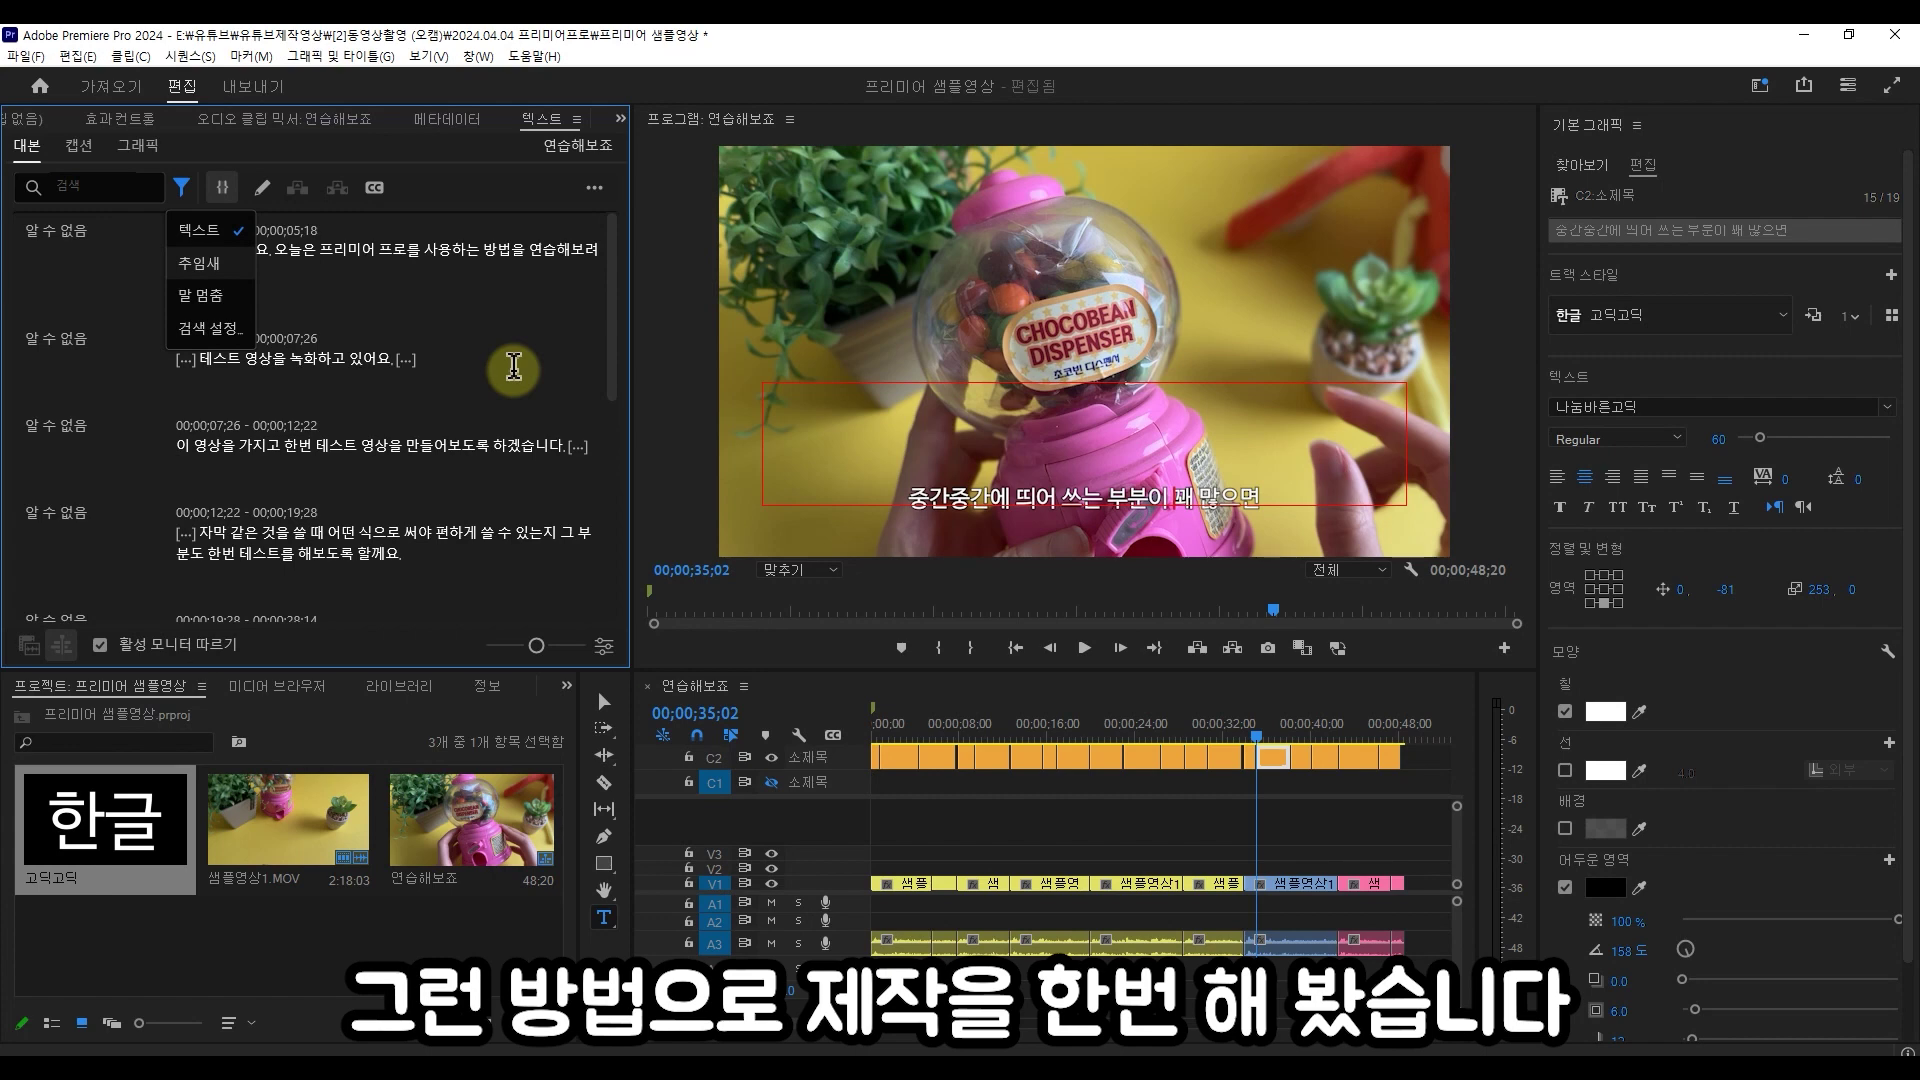
{"action": "key", "text": "v"}
{"action": "left_click", "coordinate": [1262, 760]}
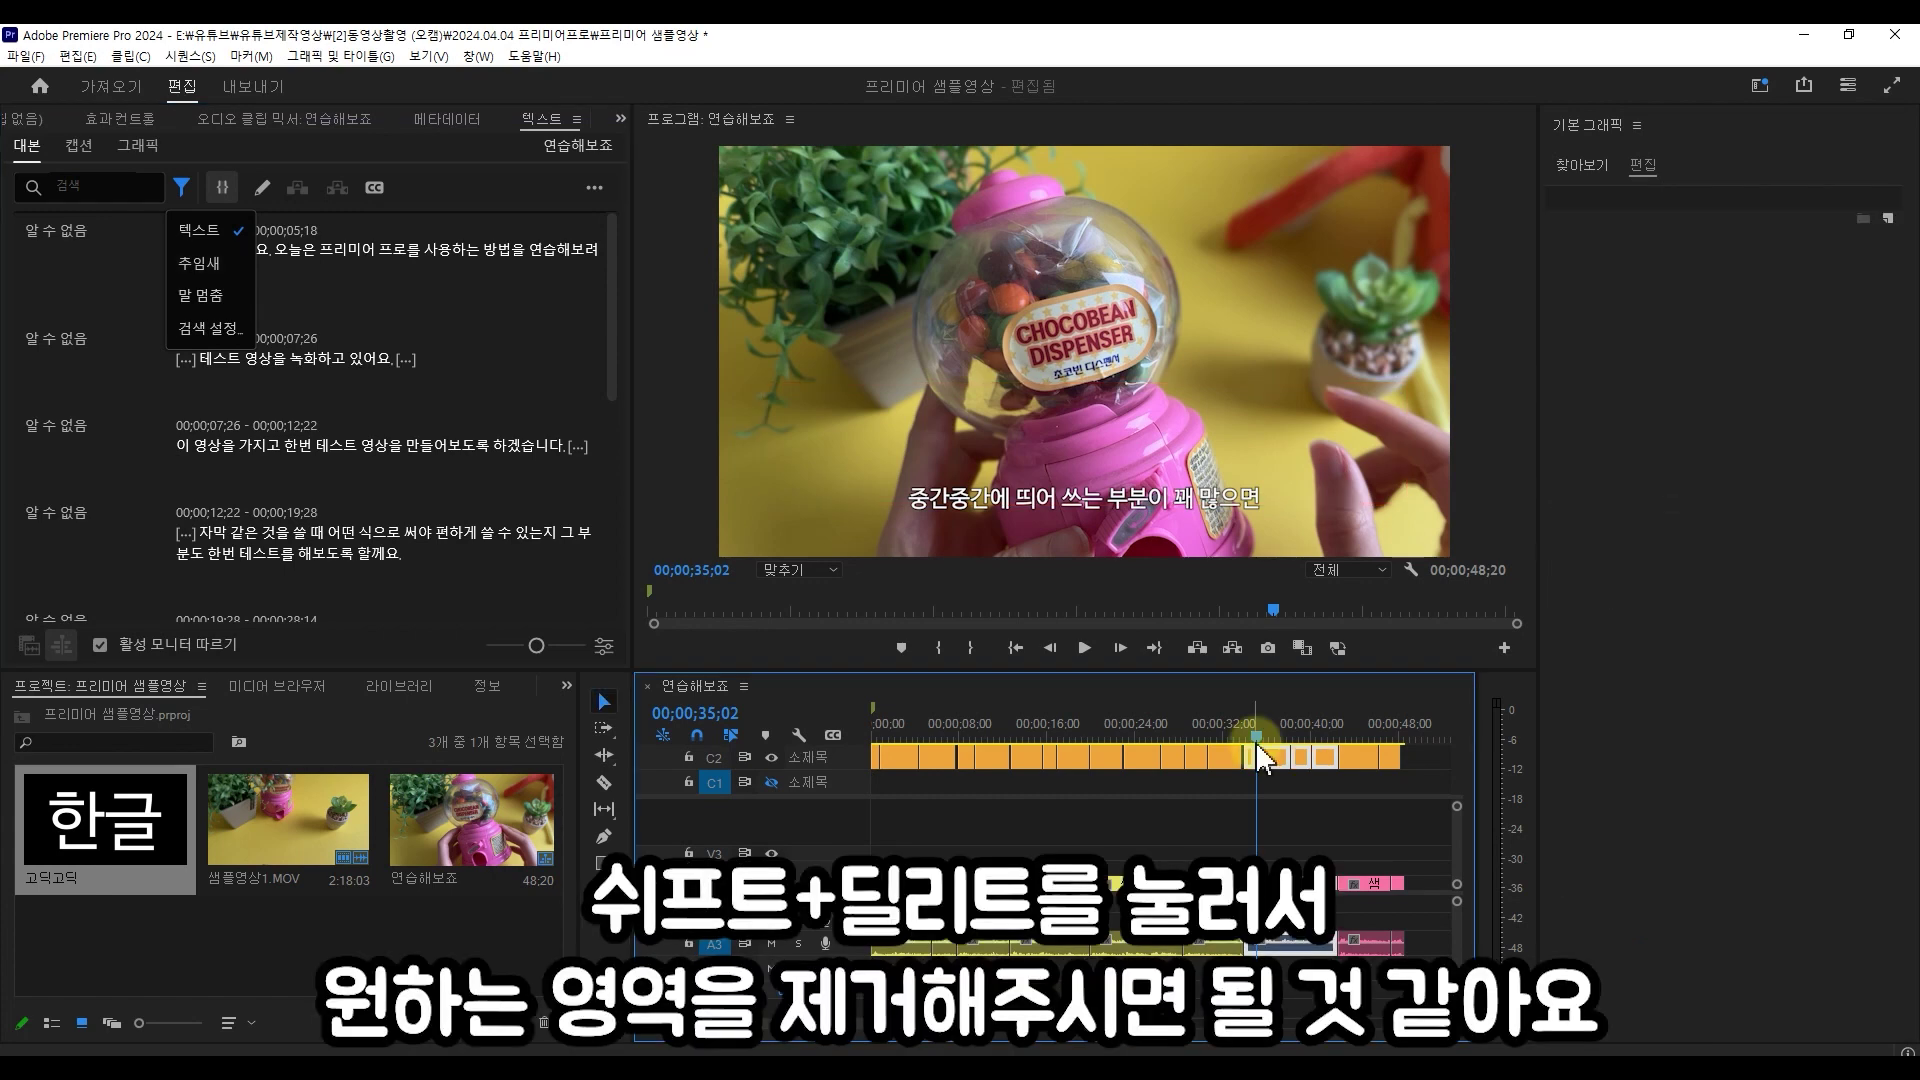
{"action": "key", "text": "shift+Delete"}
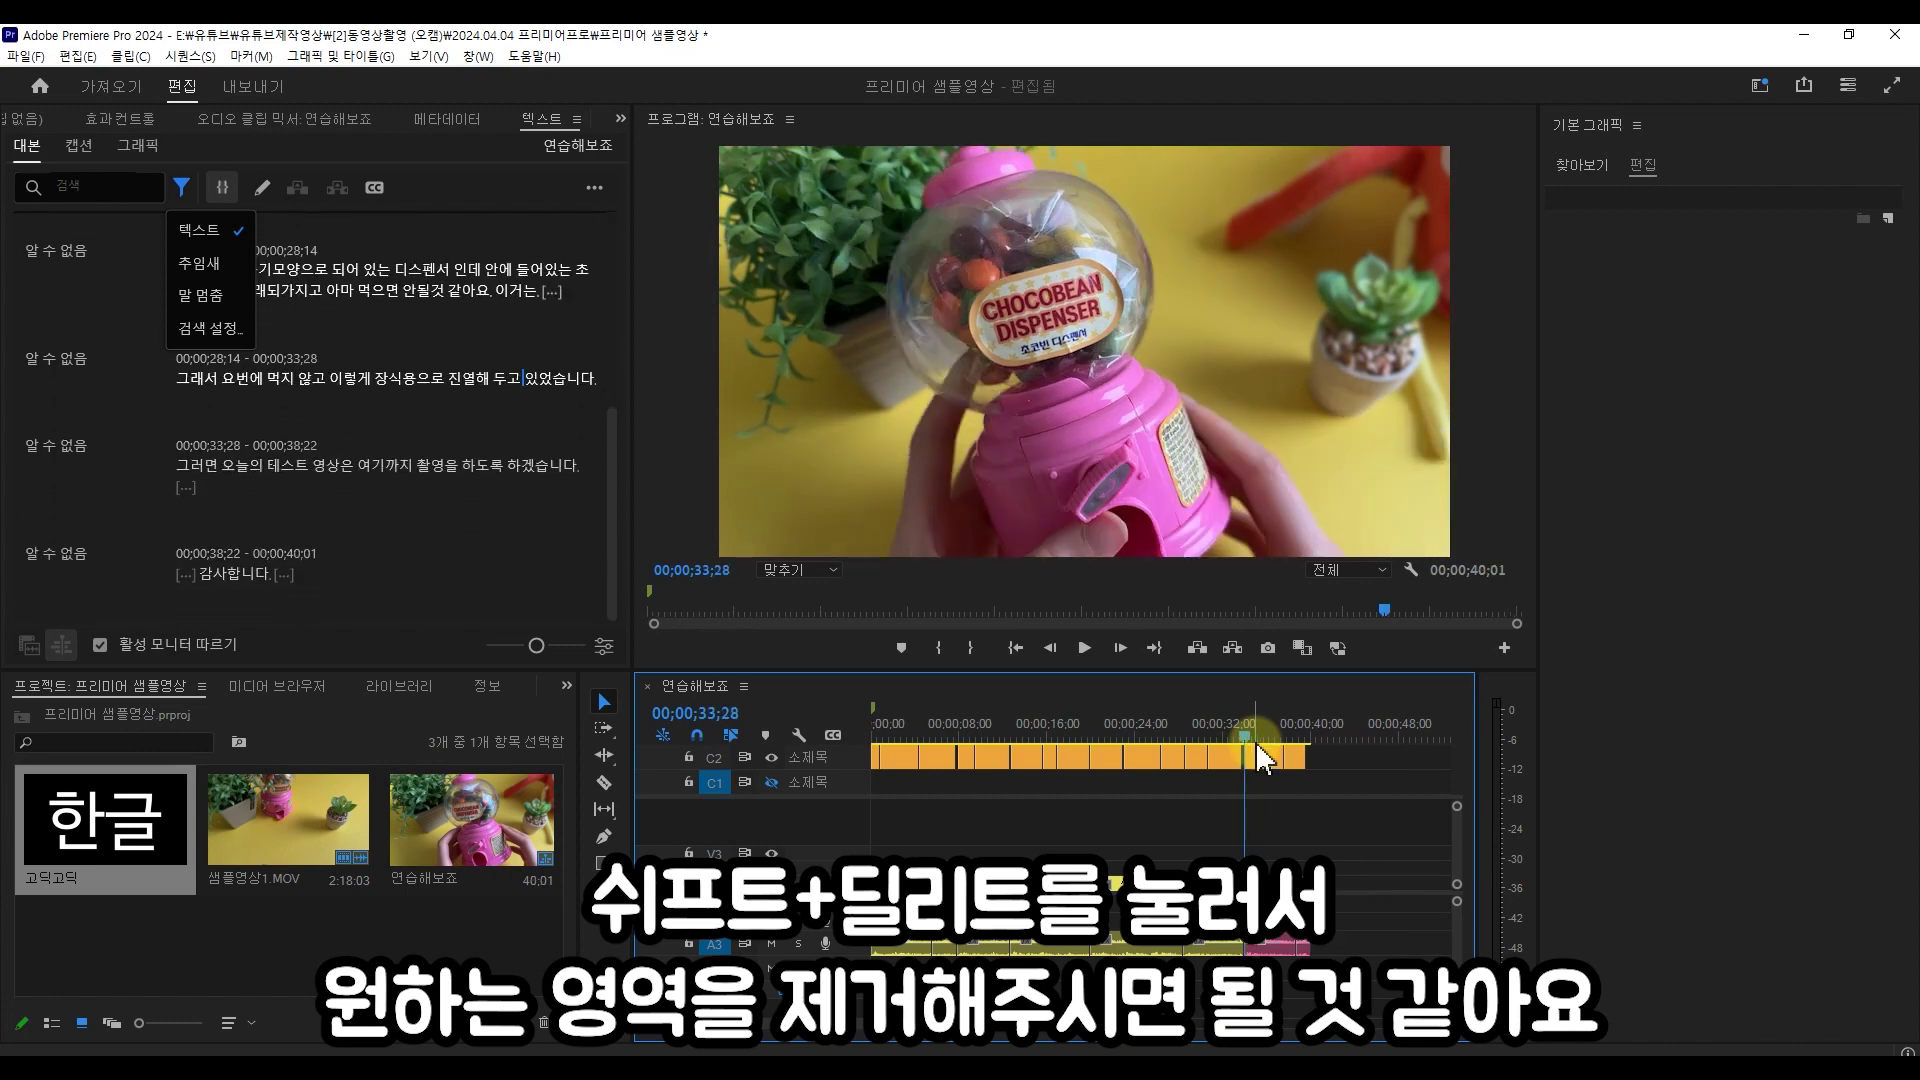
- Ripple-delete the empty gap between the yellow and the pink clips
{"action": "right_click", "coordinate": [1287, 882]}
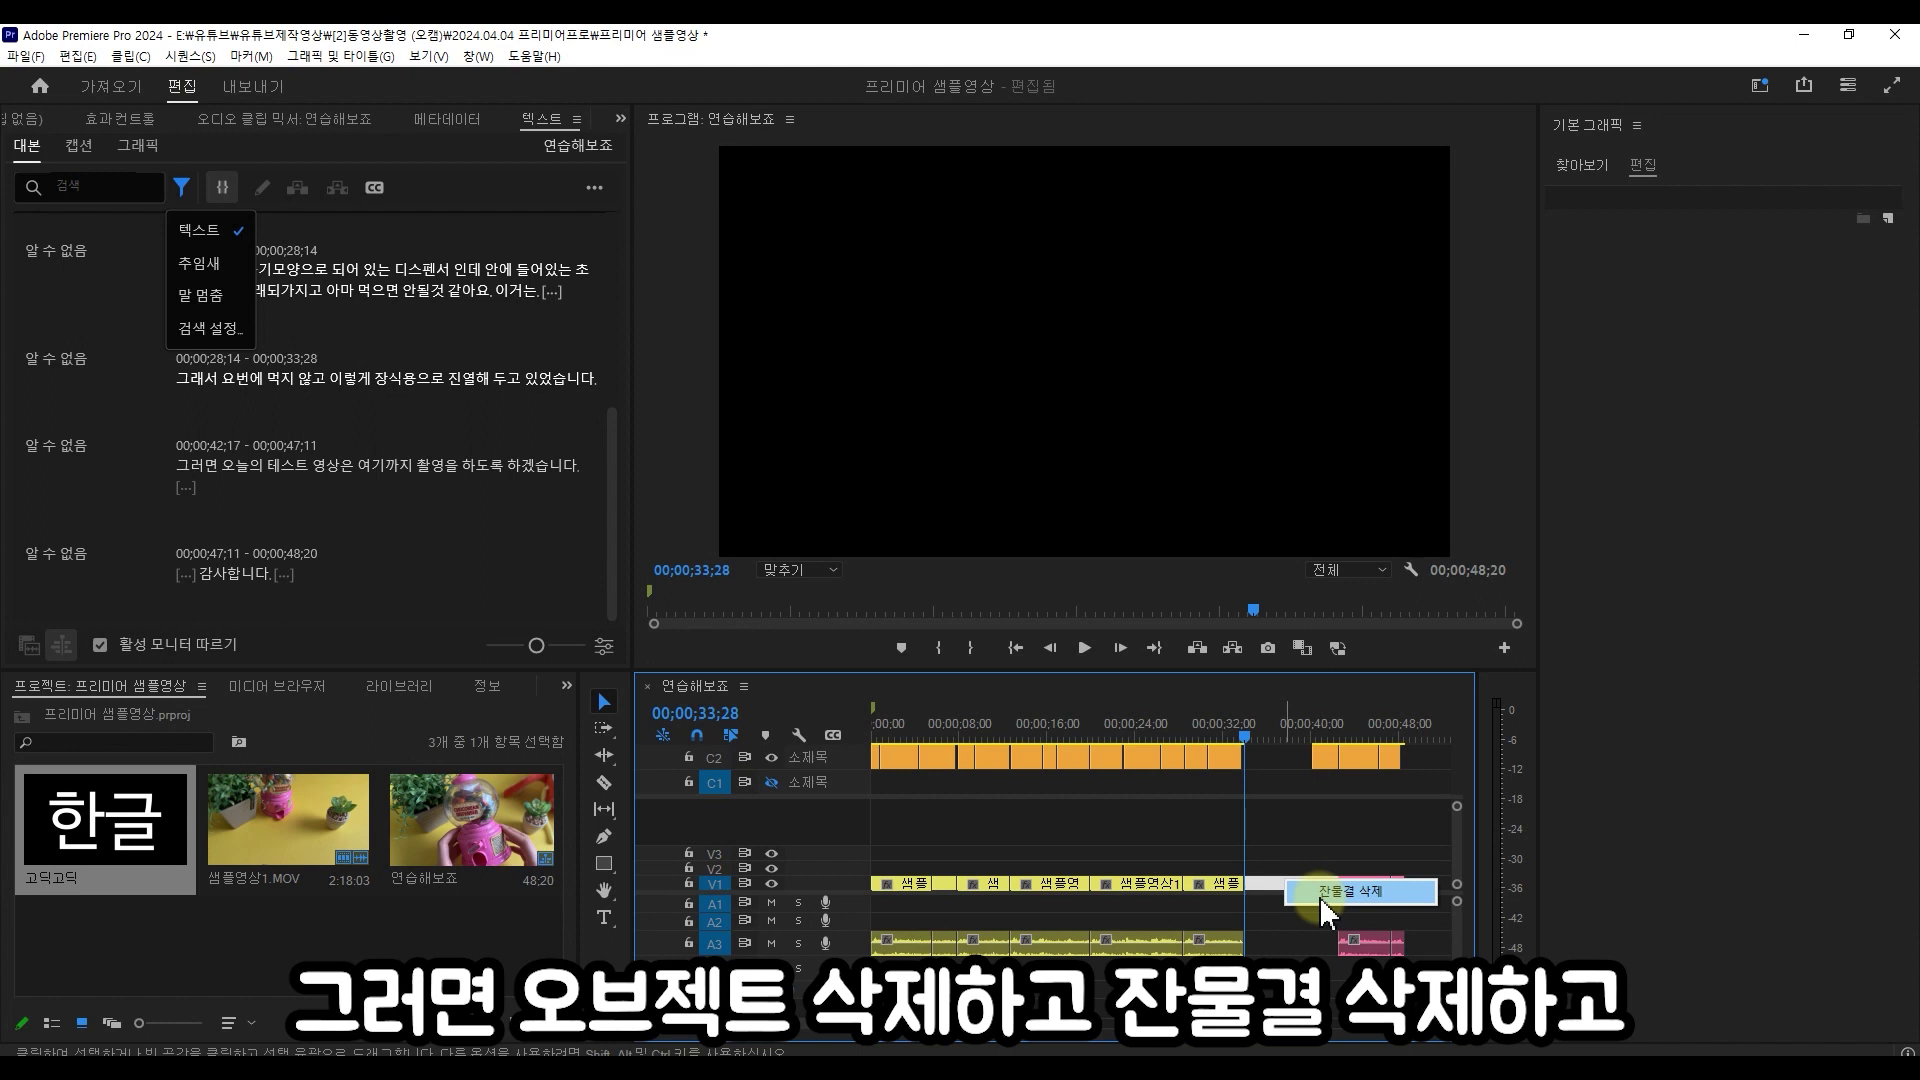